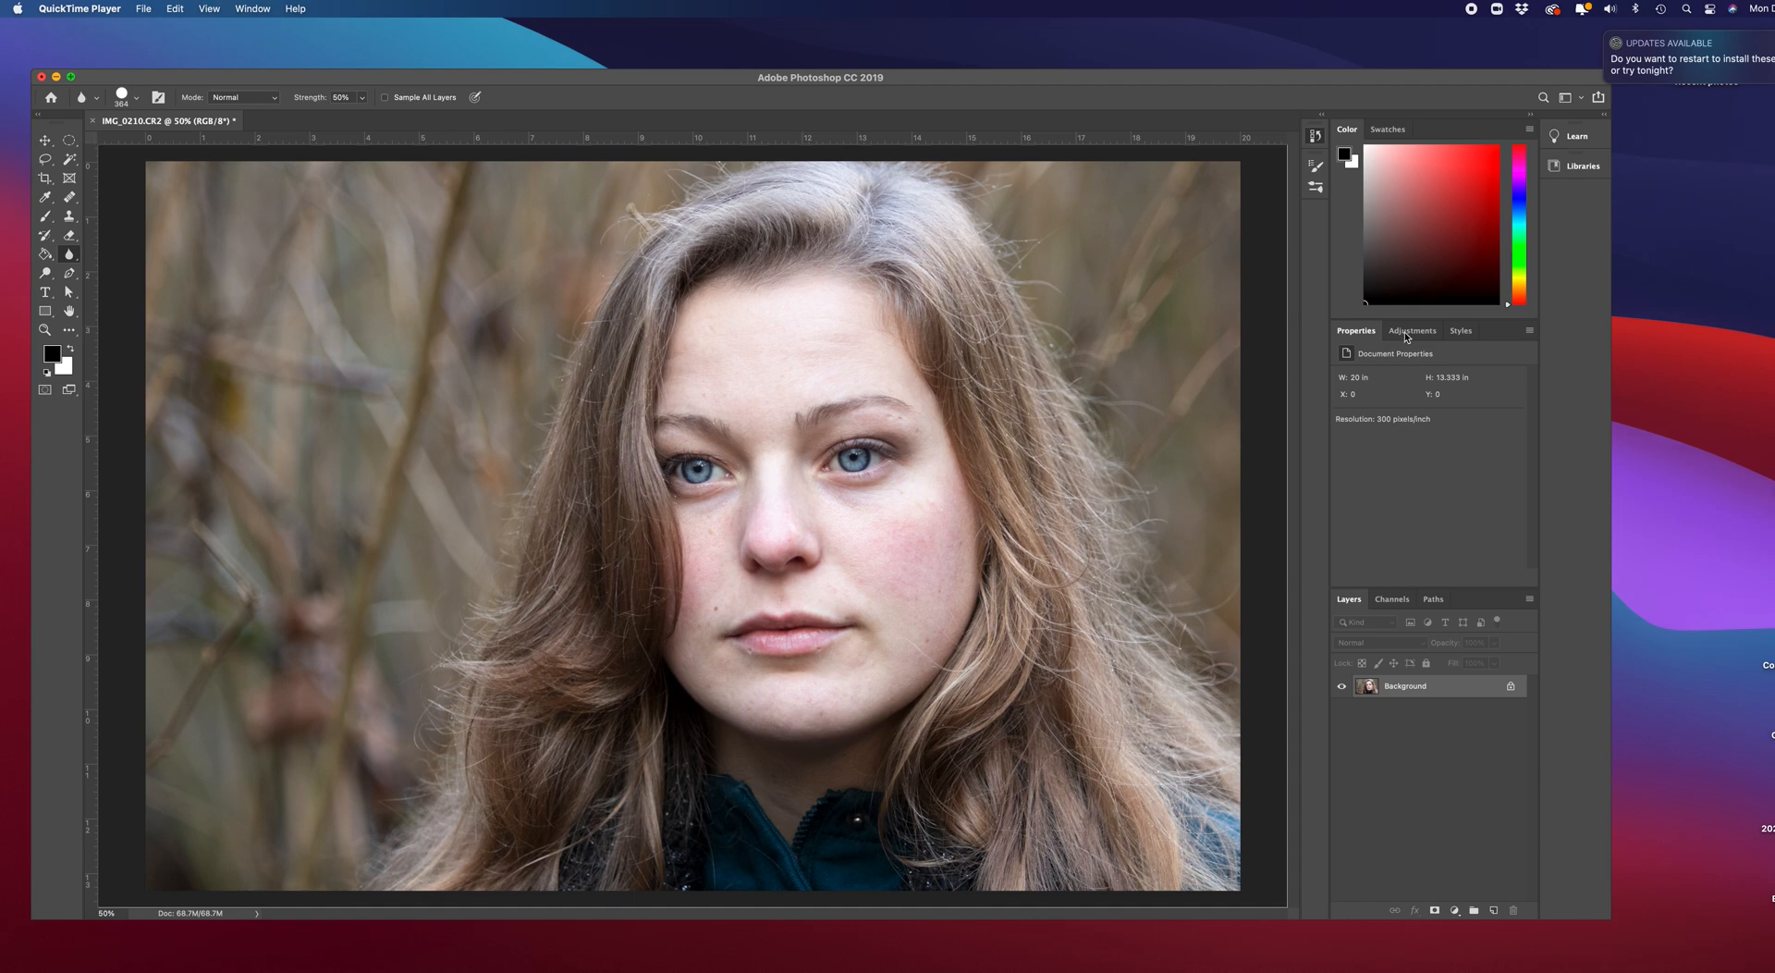
Activate the Move tool and add an Exposure adjustment layer above the Background photo.
{"action": "left_click", "coordinate": [1405, 336]}
{"action": "left_click", "coordinate": [1405, 334]}
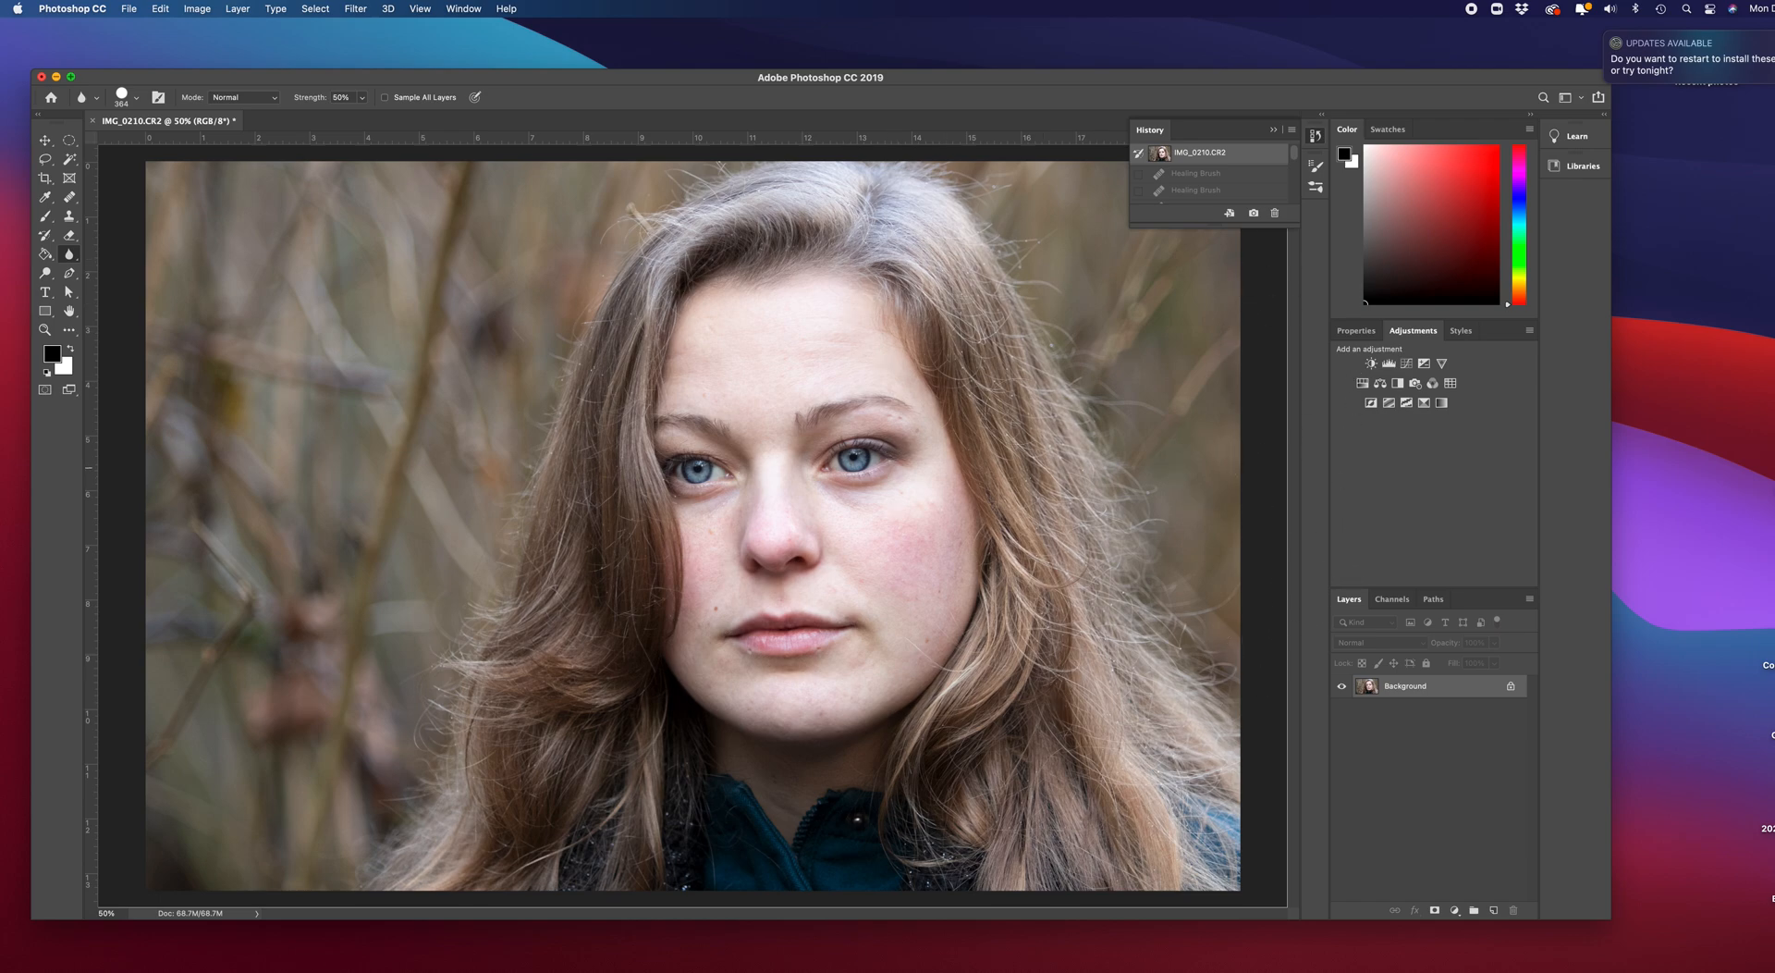
{"action": "left_click", "coordinate": [43, 141]}
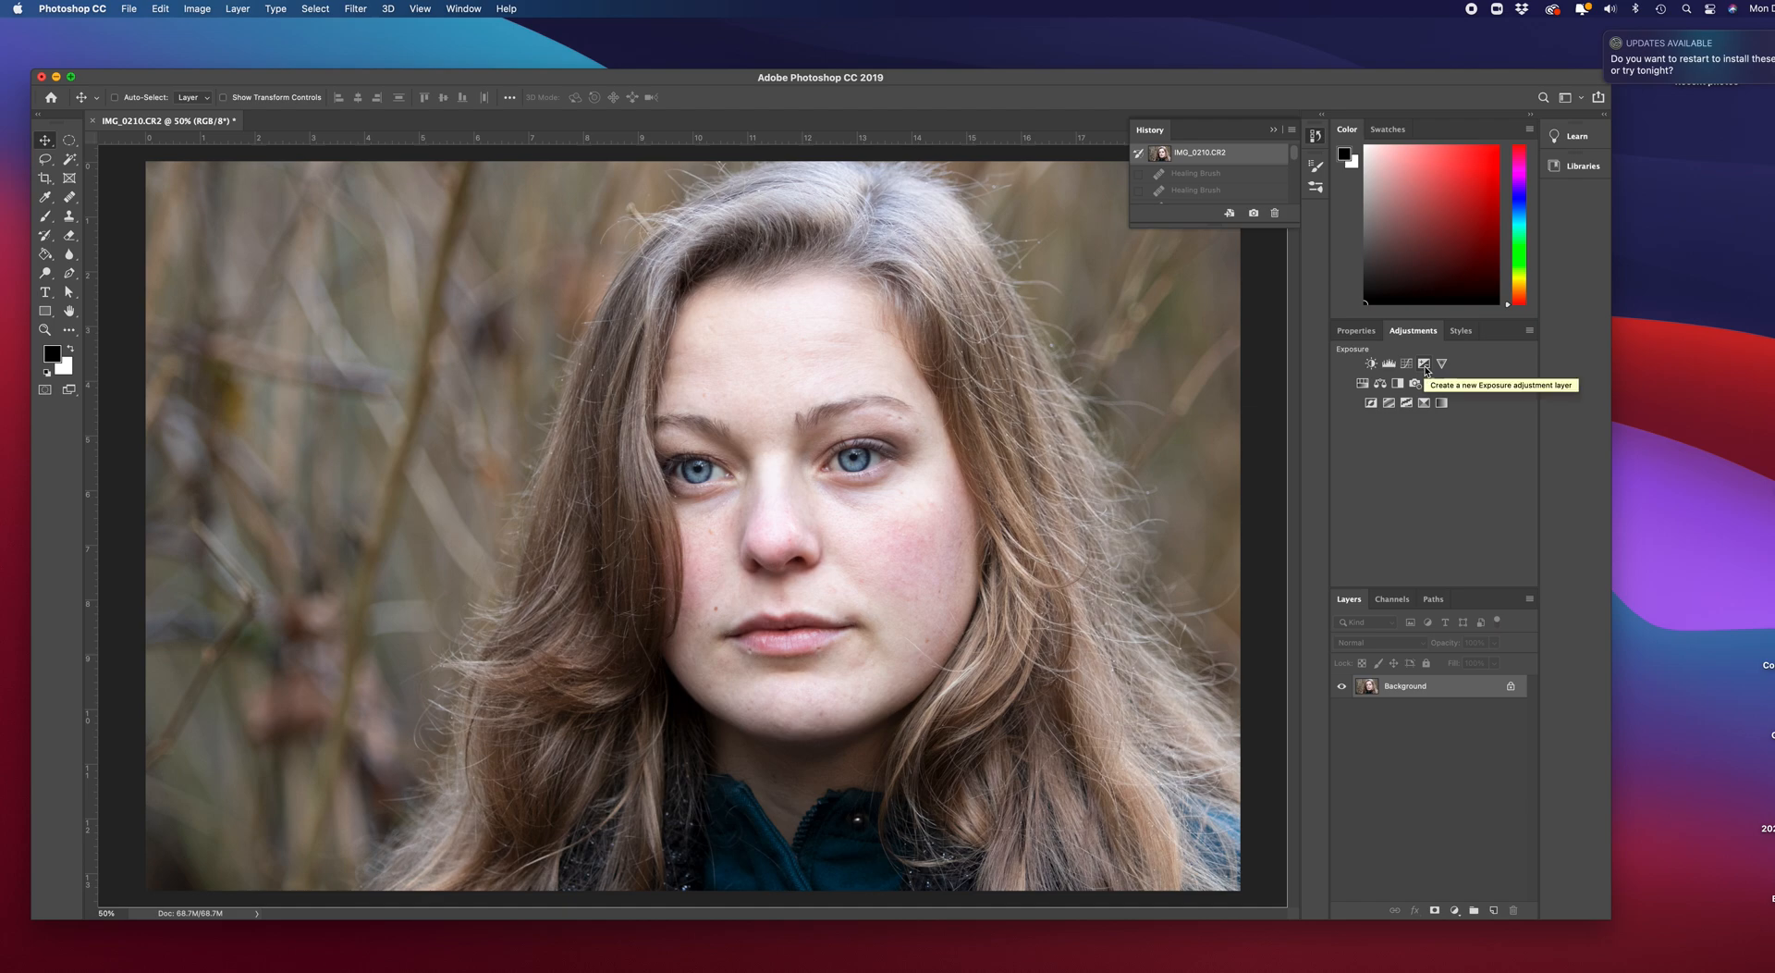
{"action": "left_click", "coordinate": [1424, 364]}
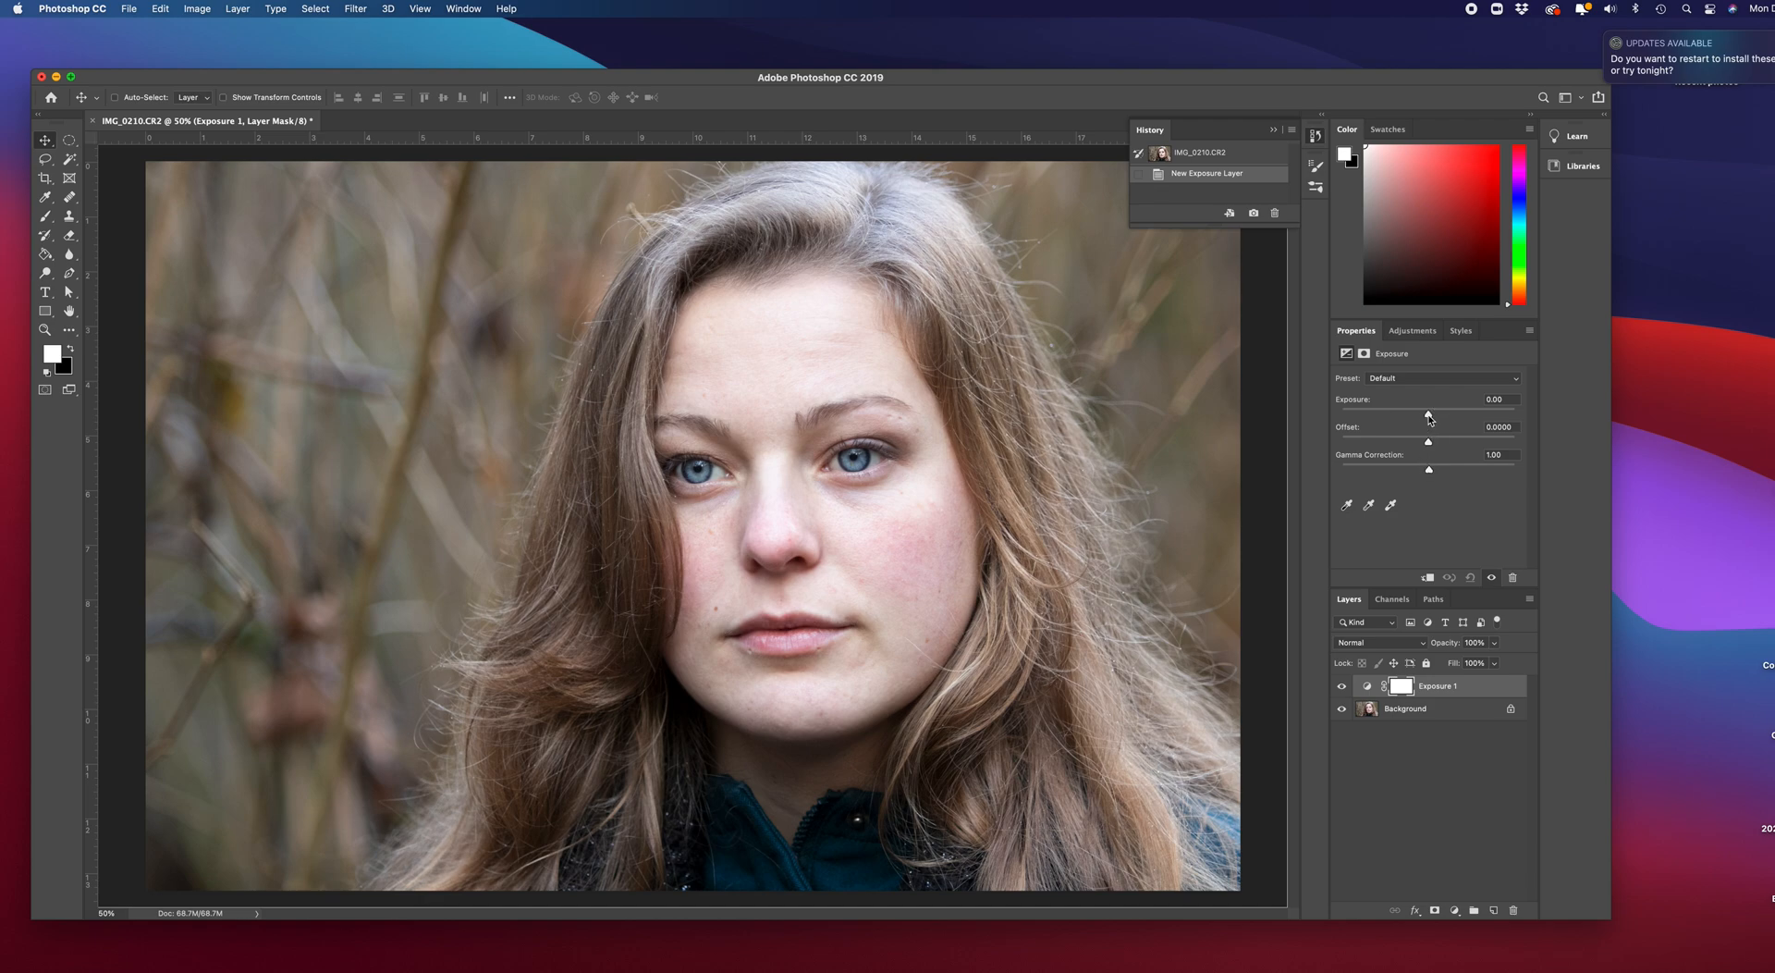
Lower the Exposure layer's exposure to about -0.84 and fine-tune its offset and gamma correction.
{"action": "left_click_drag", "start_coordinate": [1427, 411], "coordinate": [1434, 415]}
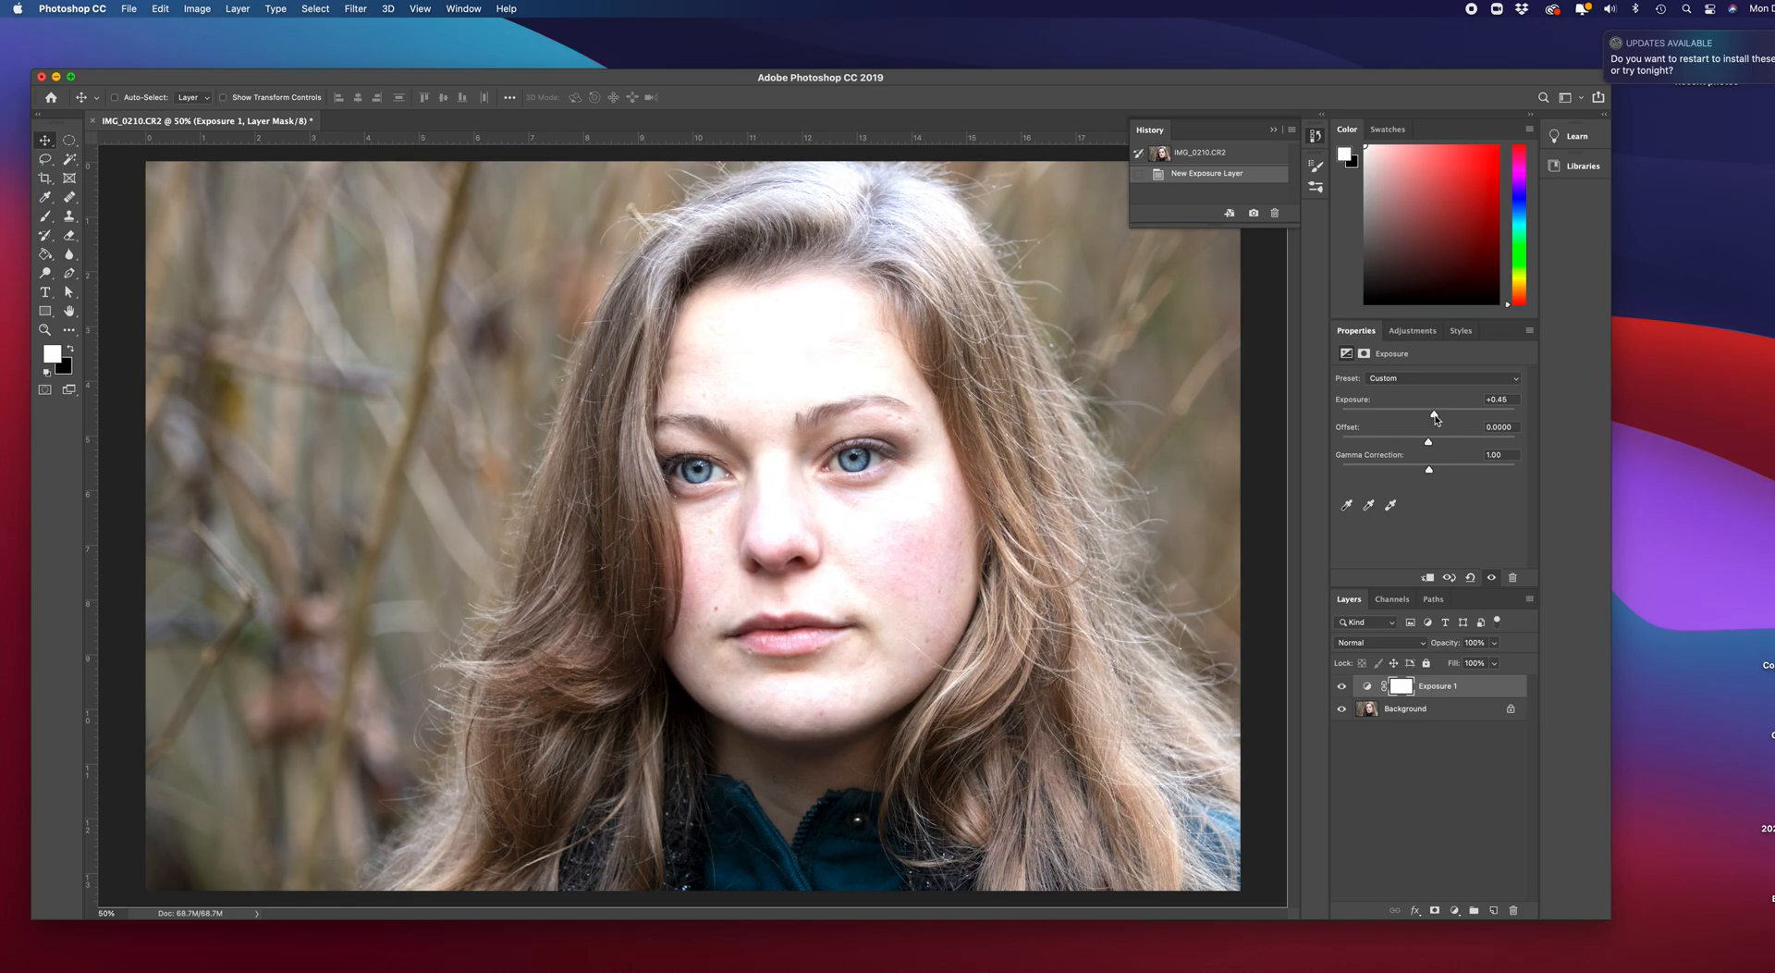
{"action": "left_click_drag", "start_coordinate": [1435, 416], "coordinate": [1423, 421]}
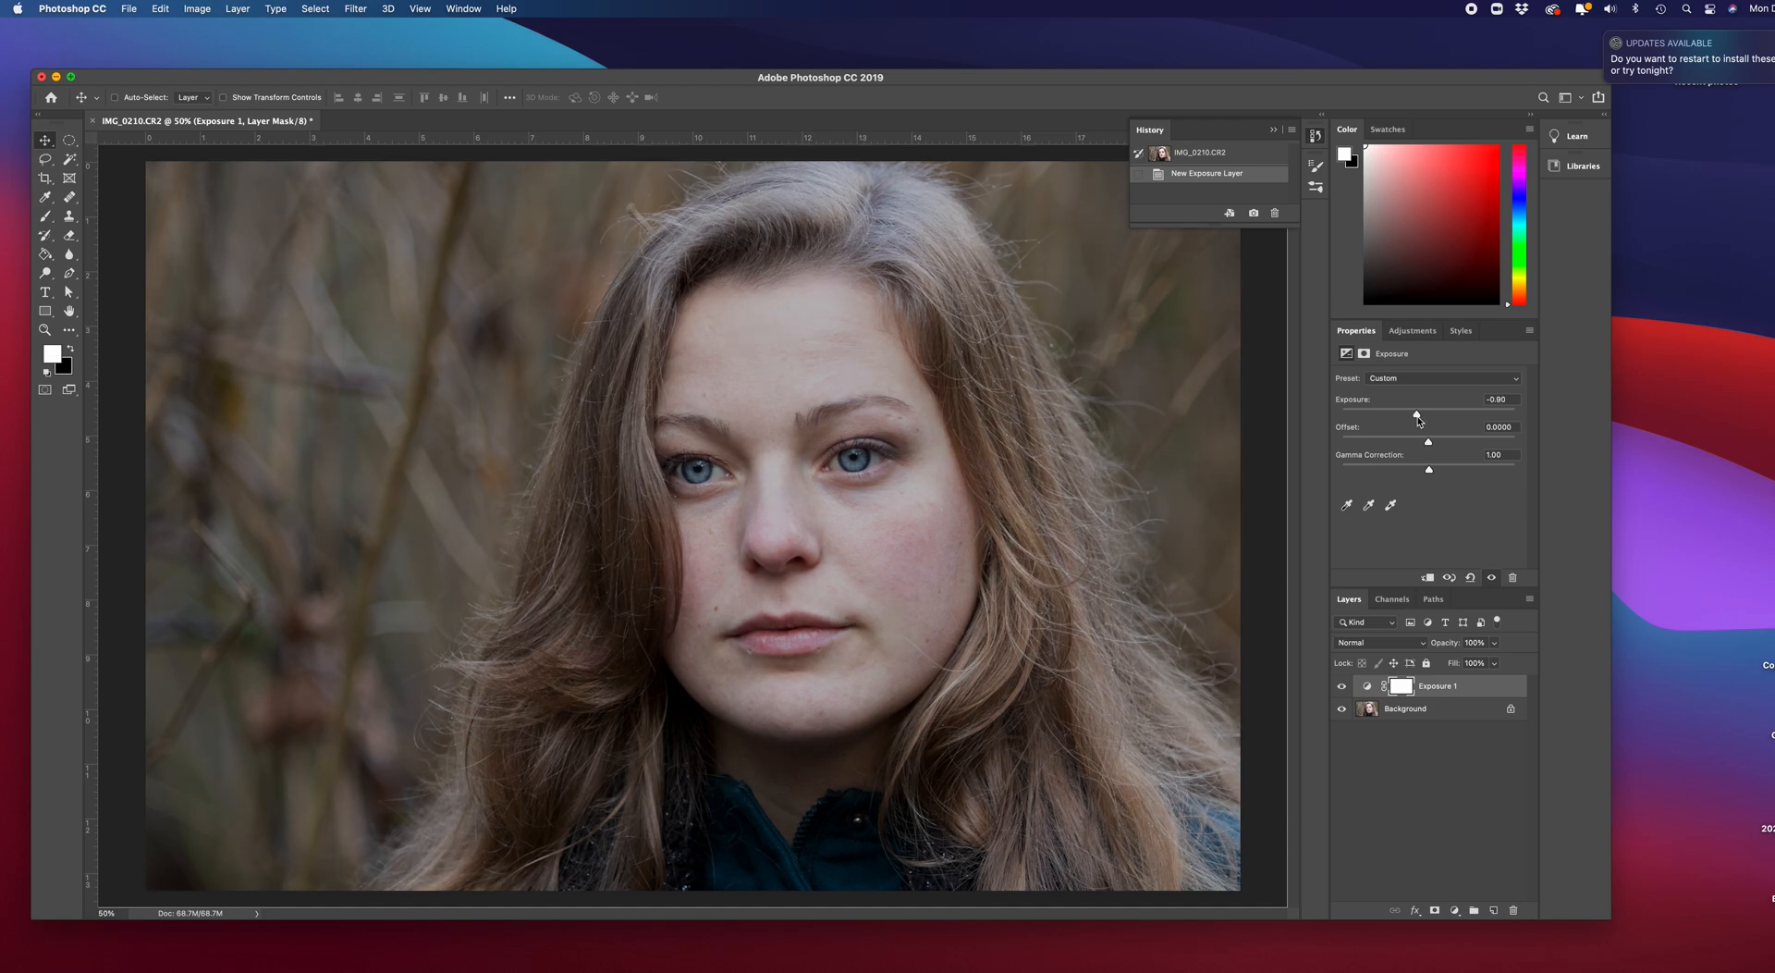
{"action": "left_click_drag", "start_coordinate": [1419, 417], "coordinate": [1420, 419]}
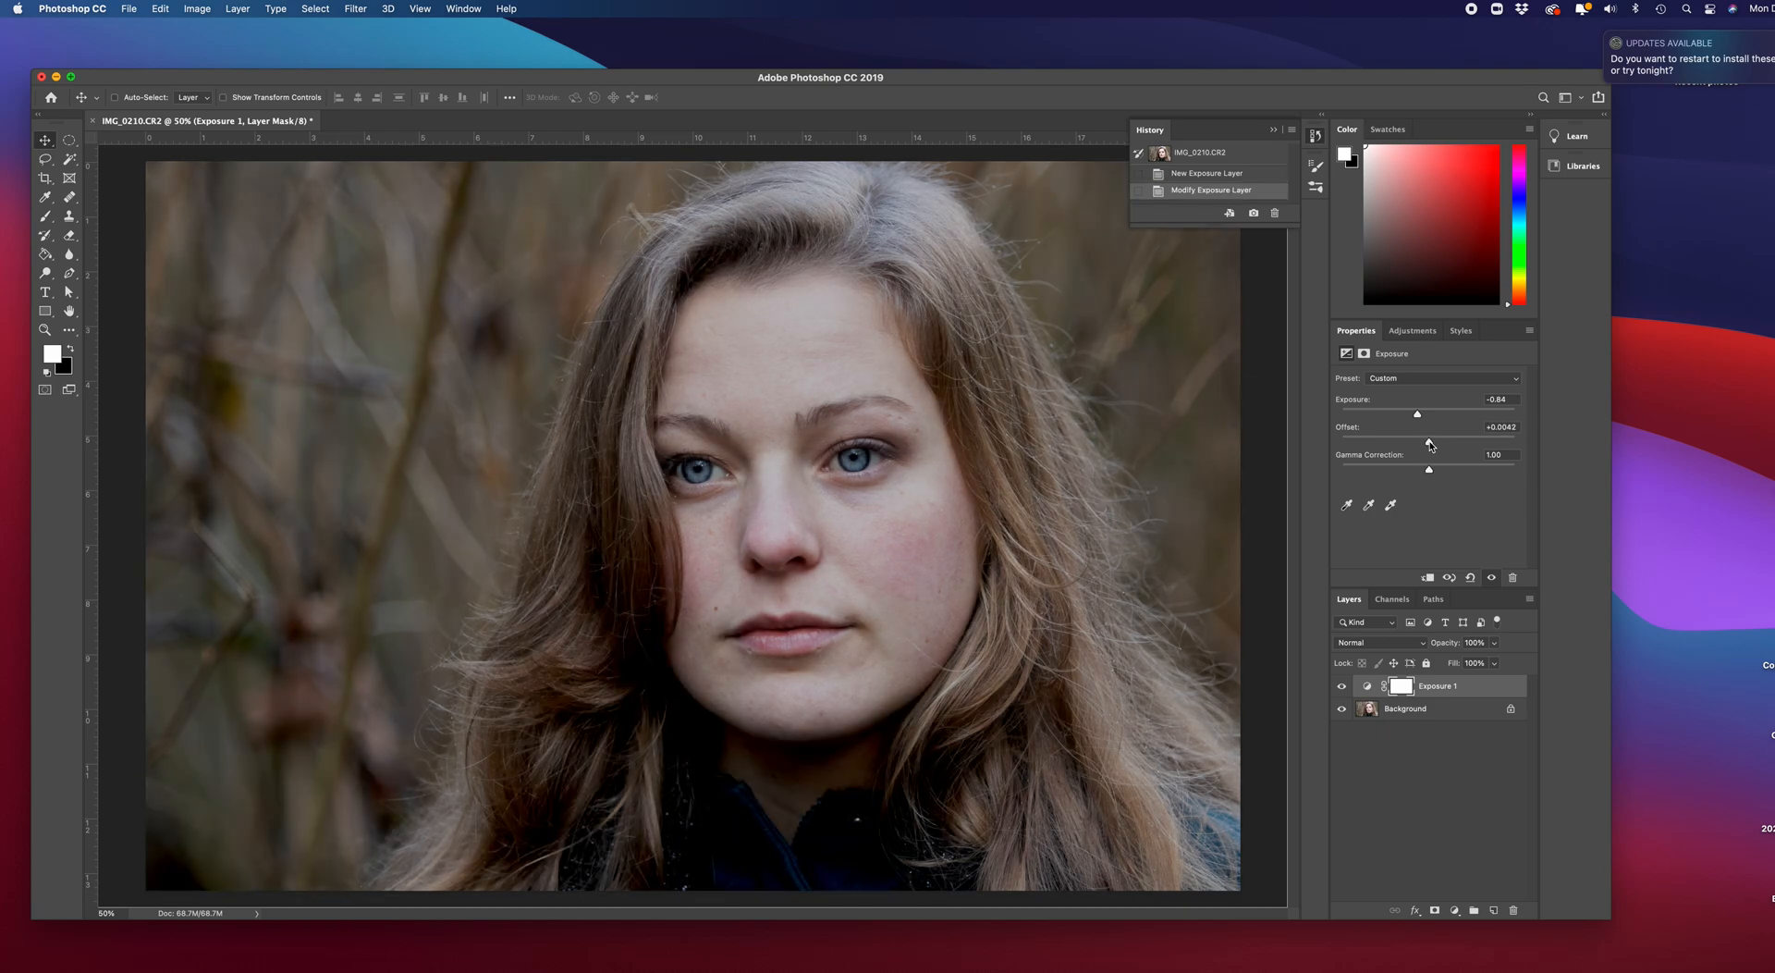
{"action": "left_click_drag", "start_coordinate": [1430, 445], "coordinate": [1426, 445]}
{"action": "left_click_drag", "start_coordinate": [1428, 469], "coordinate": [1432, 475]}
Add a Brightness/Contrast adjustment layer, lower its brightness to about -25 and raise its contrast.
{"action": "left_click", "coordinate": [1409, 331]}
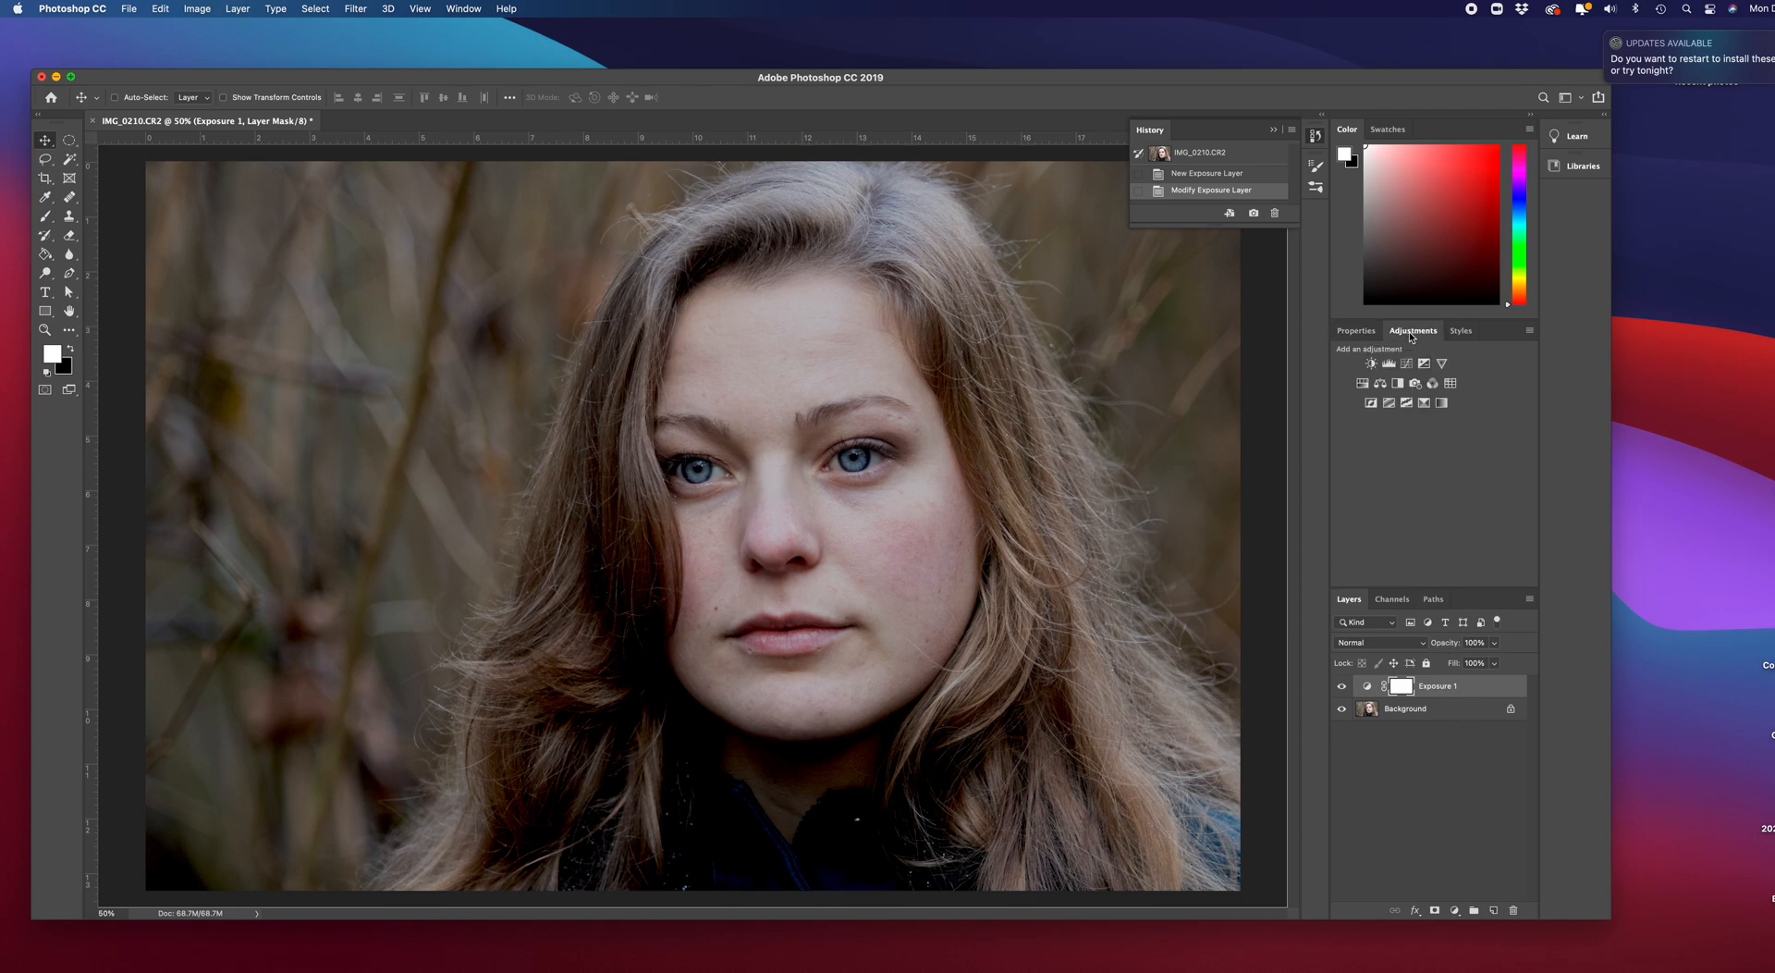
{"action": "left_click", "coordinate": [1372, 363]}
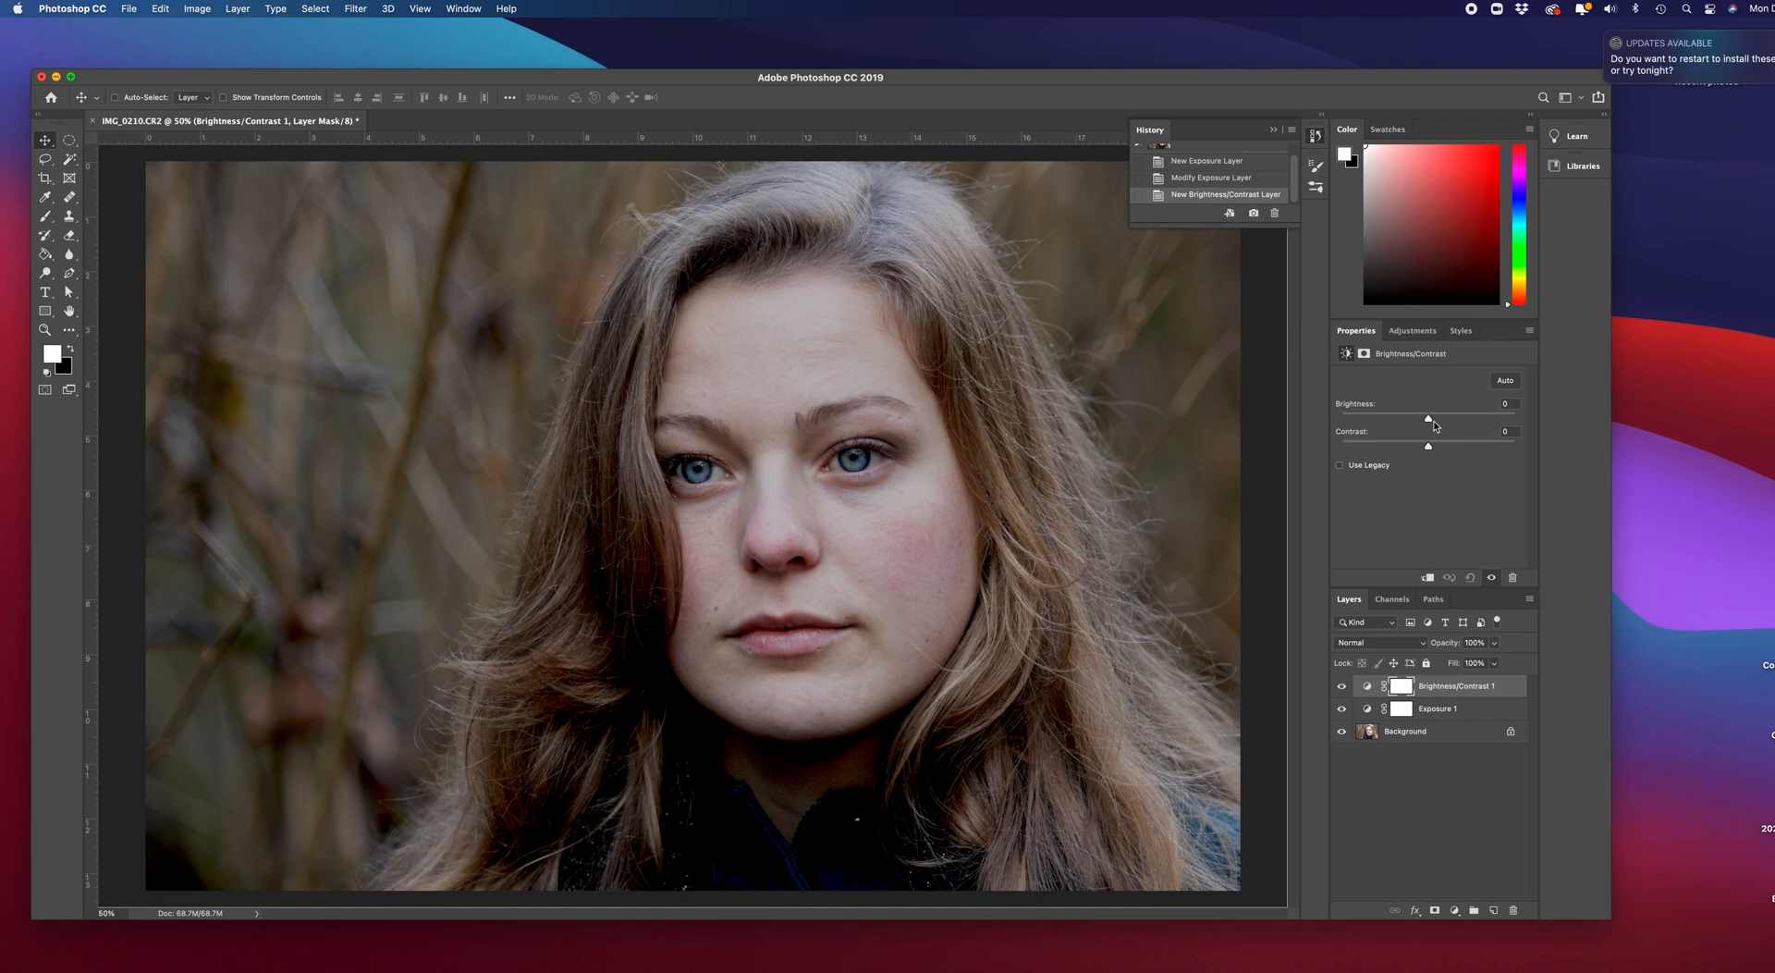
{"action": "left_click_drag", "start_coordinate": [1429, 418], "coordinate": [1419, 421]}
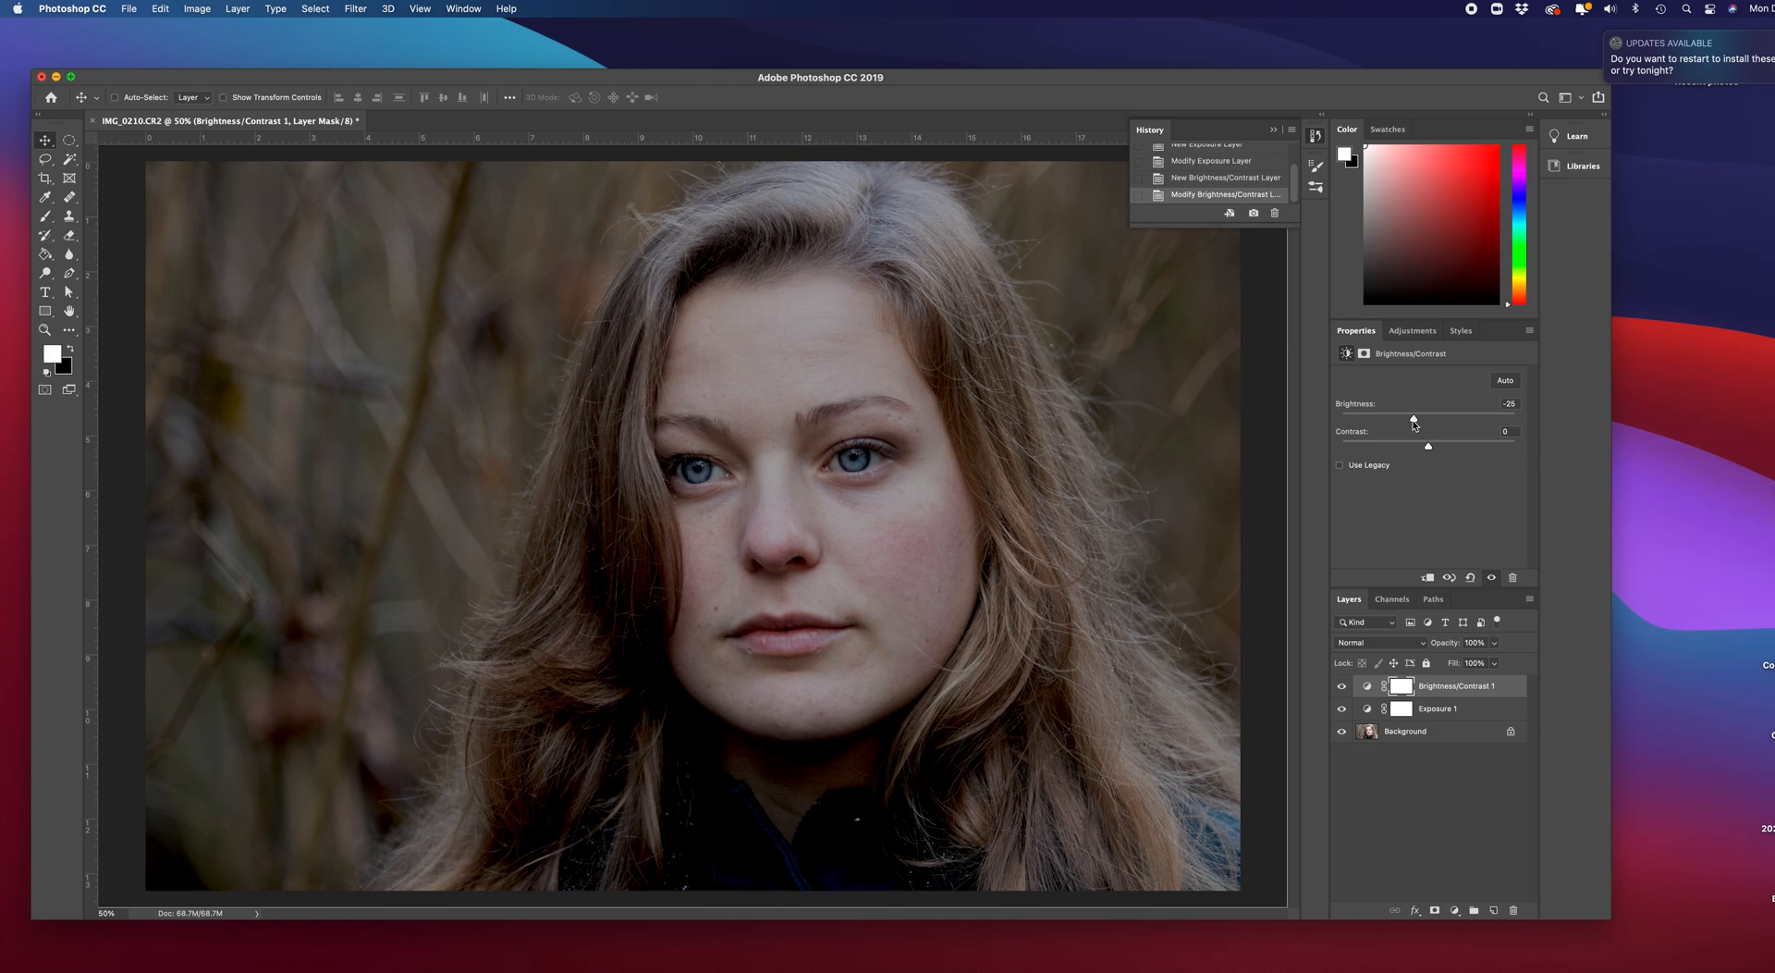
{"action": "left_click_drag", "start_coordinate": [1429, 447], "coordinate": [1449, 451]}
Add a Levels adjustment layer, try darker midtones and set the midtone level to 1.00.
{"action": "left_click", "coordinate": [1414, 331]}
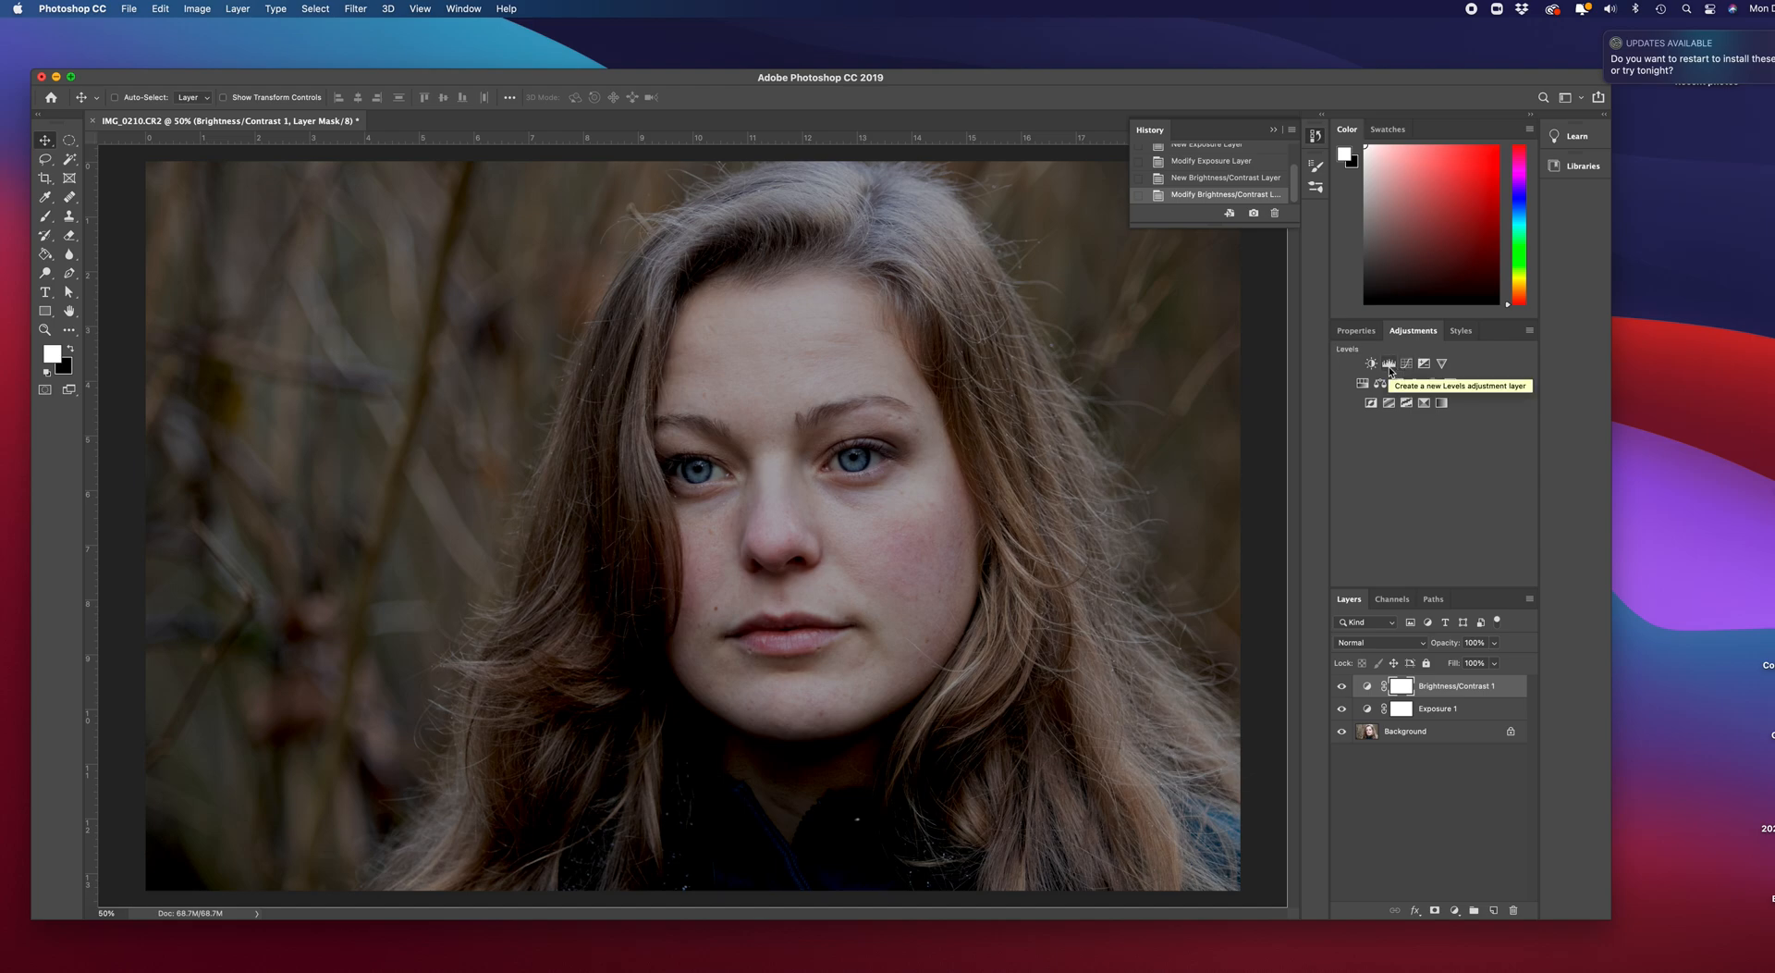
{"action": "left_click", "coordinate": [1388, 364]}
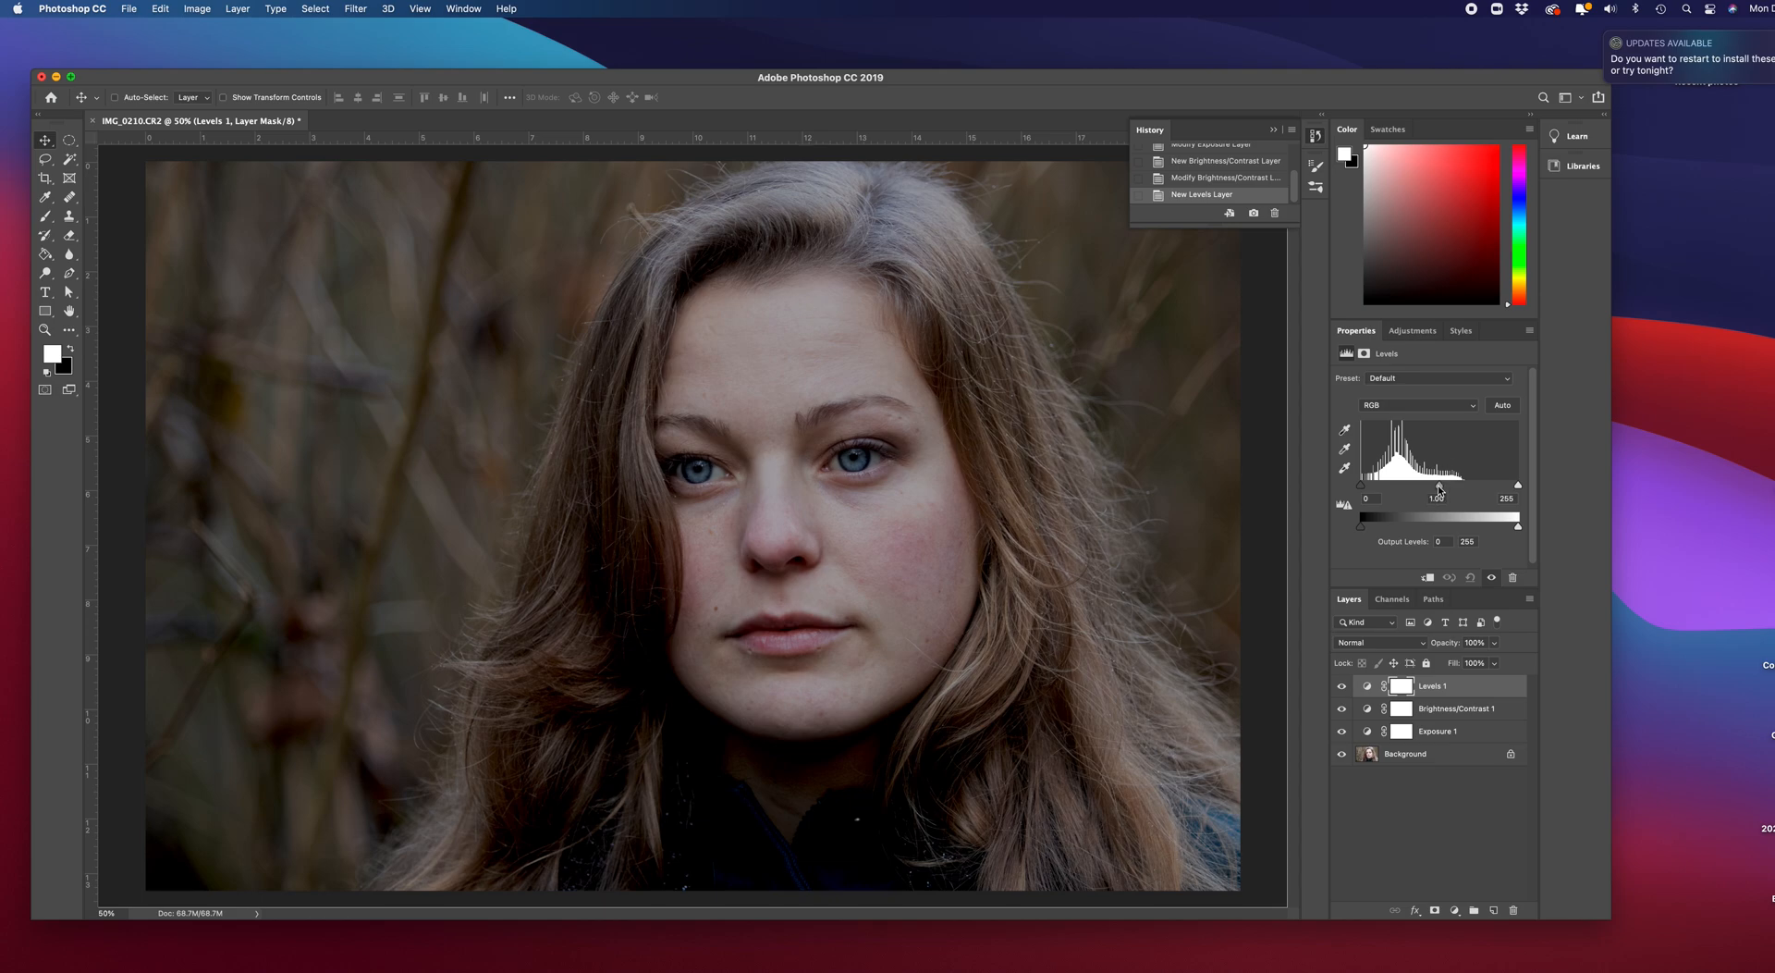
{"action": "left_click_drag", "start_coordinate": [1439, 487], "coordinate": [1445, 492]}
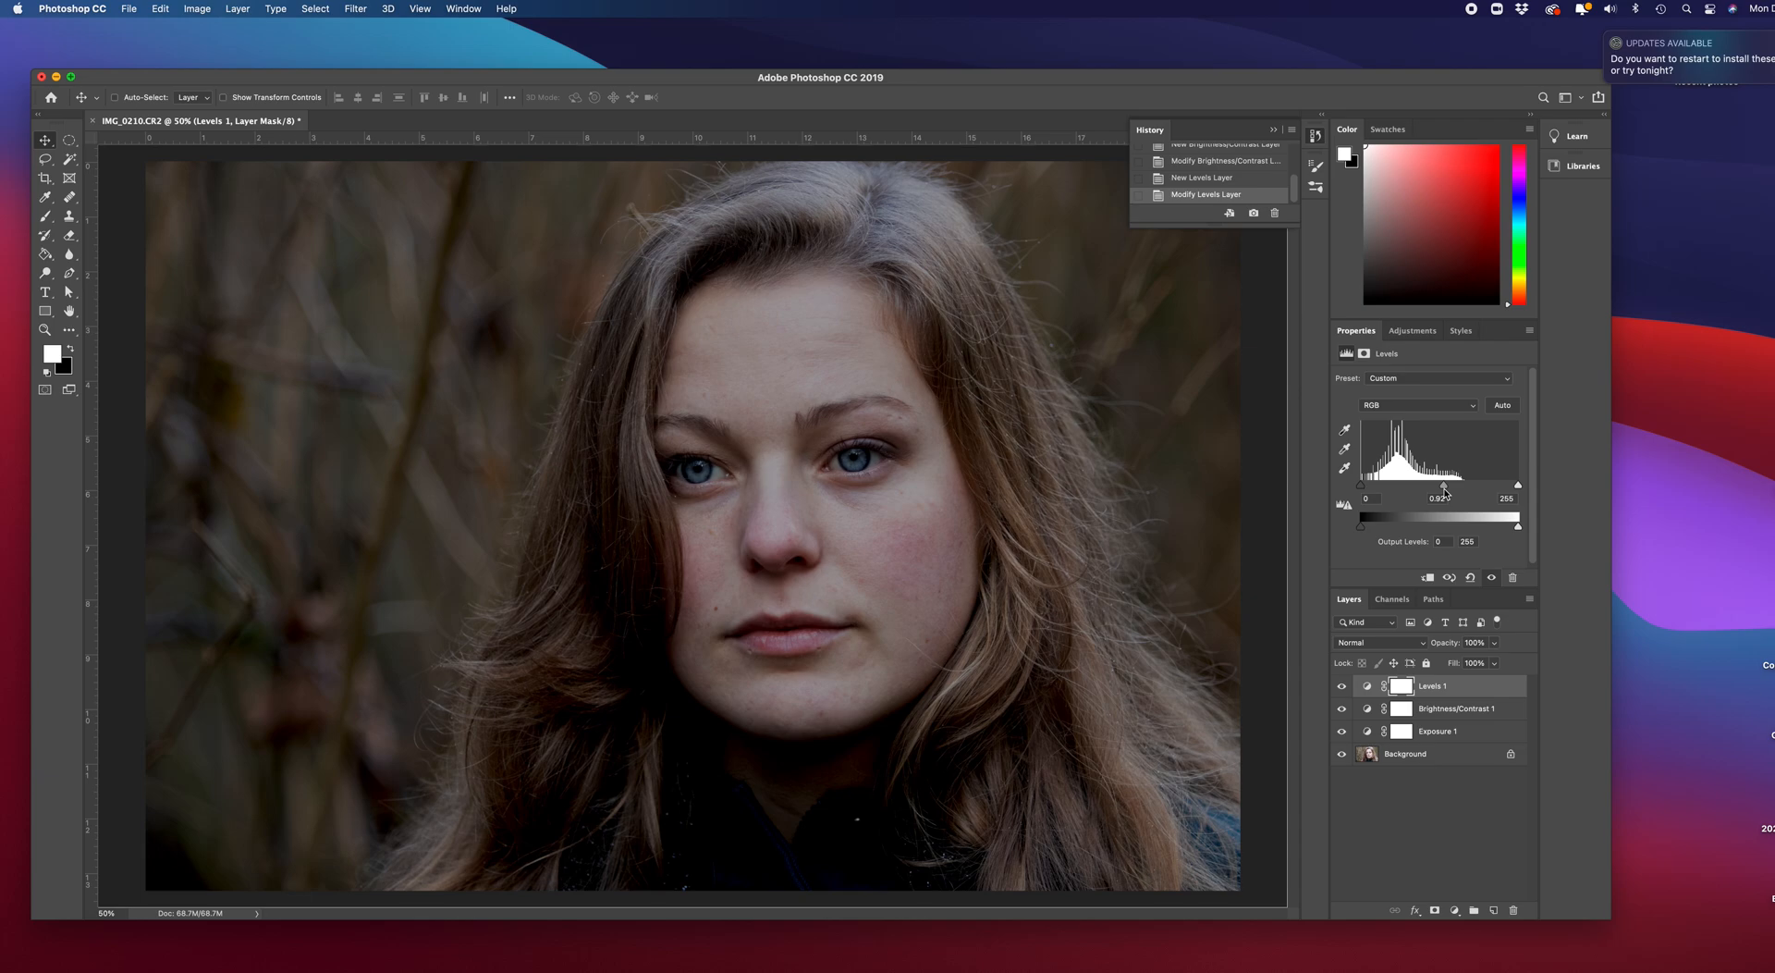
{"action": "left_click_drag", "start_coordinate": [1445, 491], "coordinate": [1438, 496]}
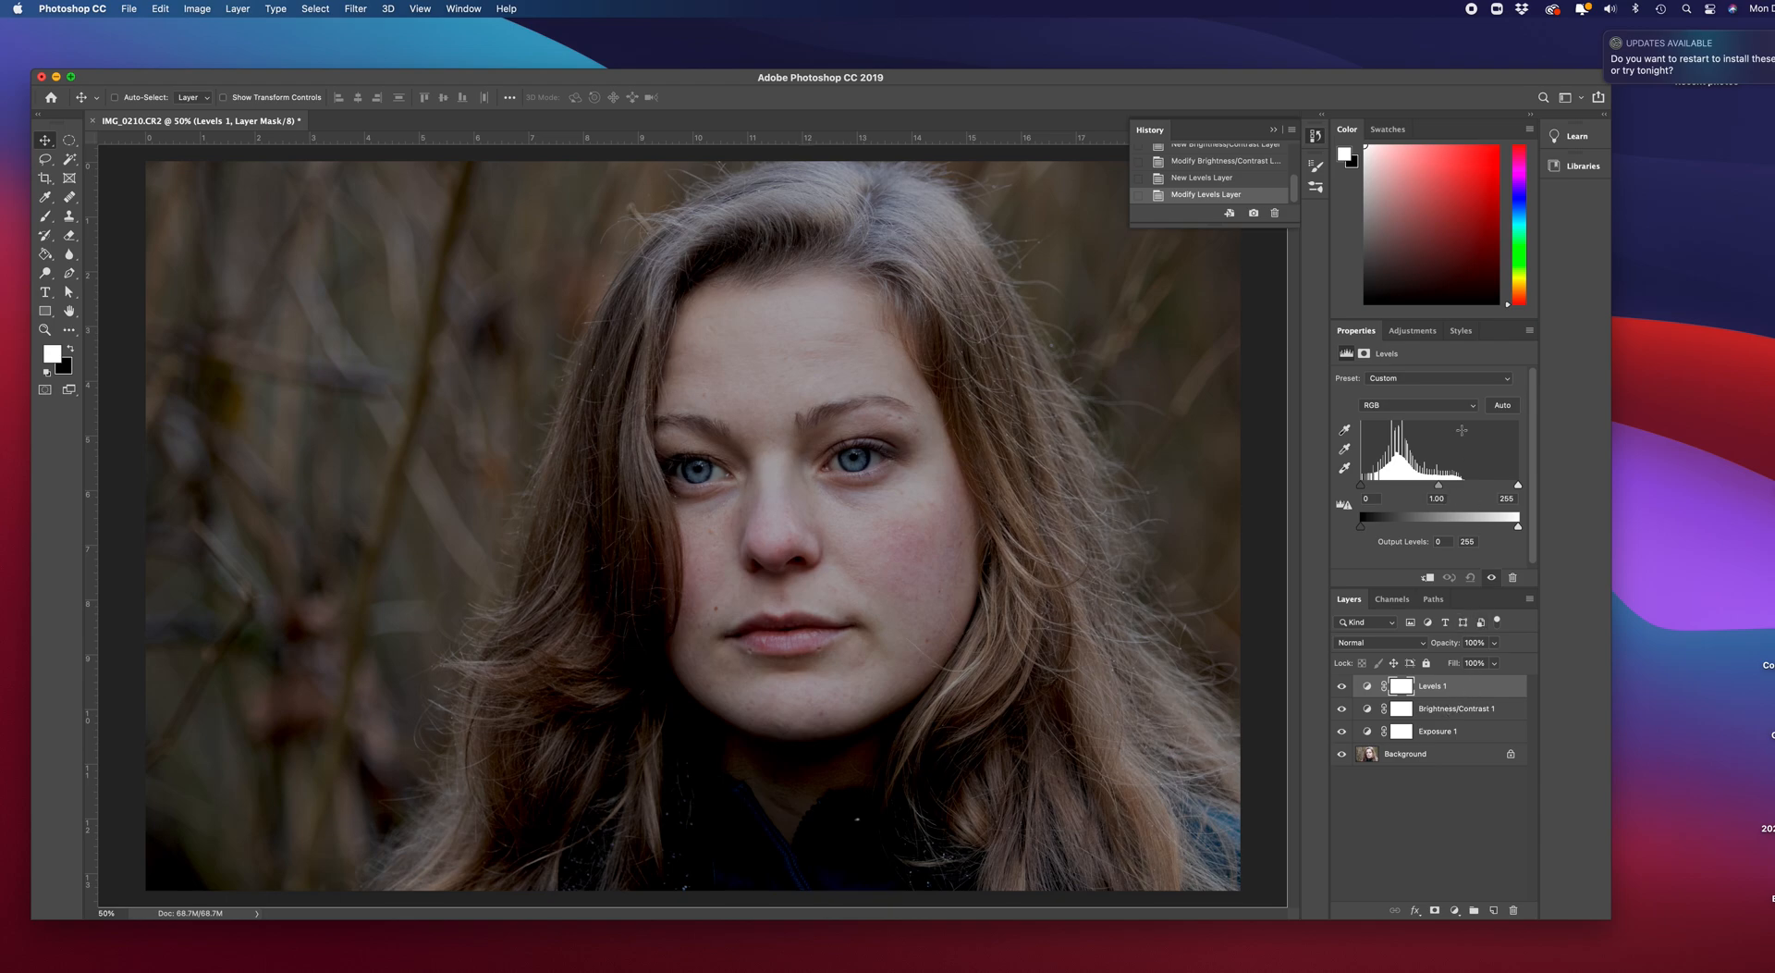
Add a Vibrance adjustment layer and adjust its vibrance and saturation.
{"action": "left_click", "coordinate": [1414, 331]}
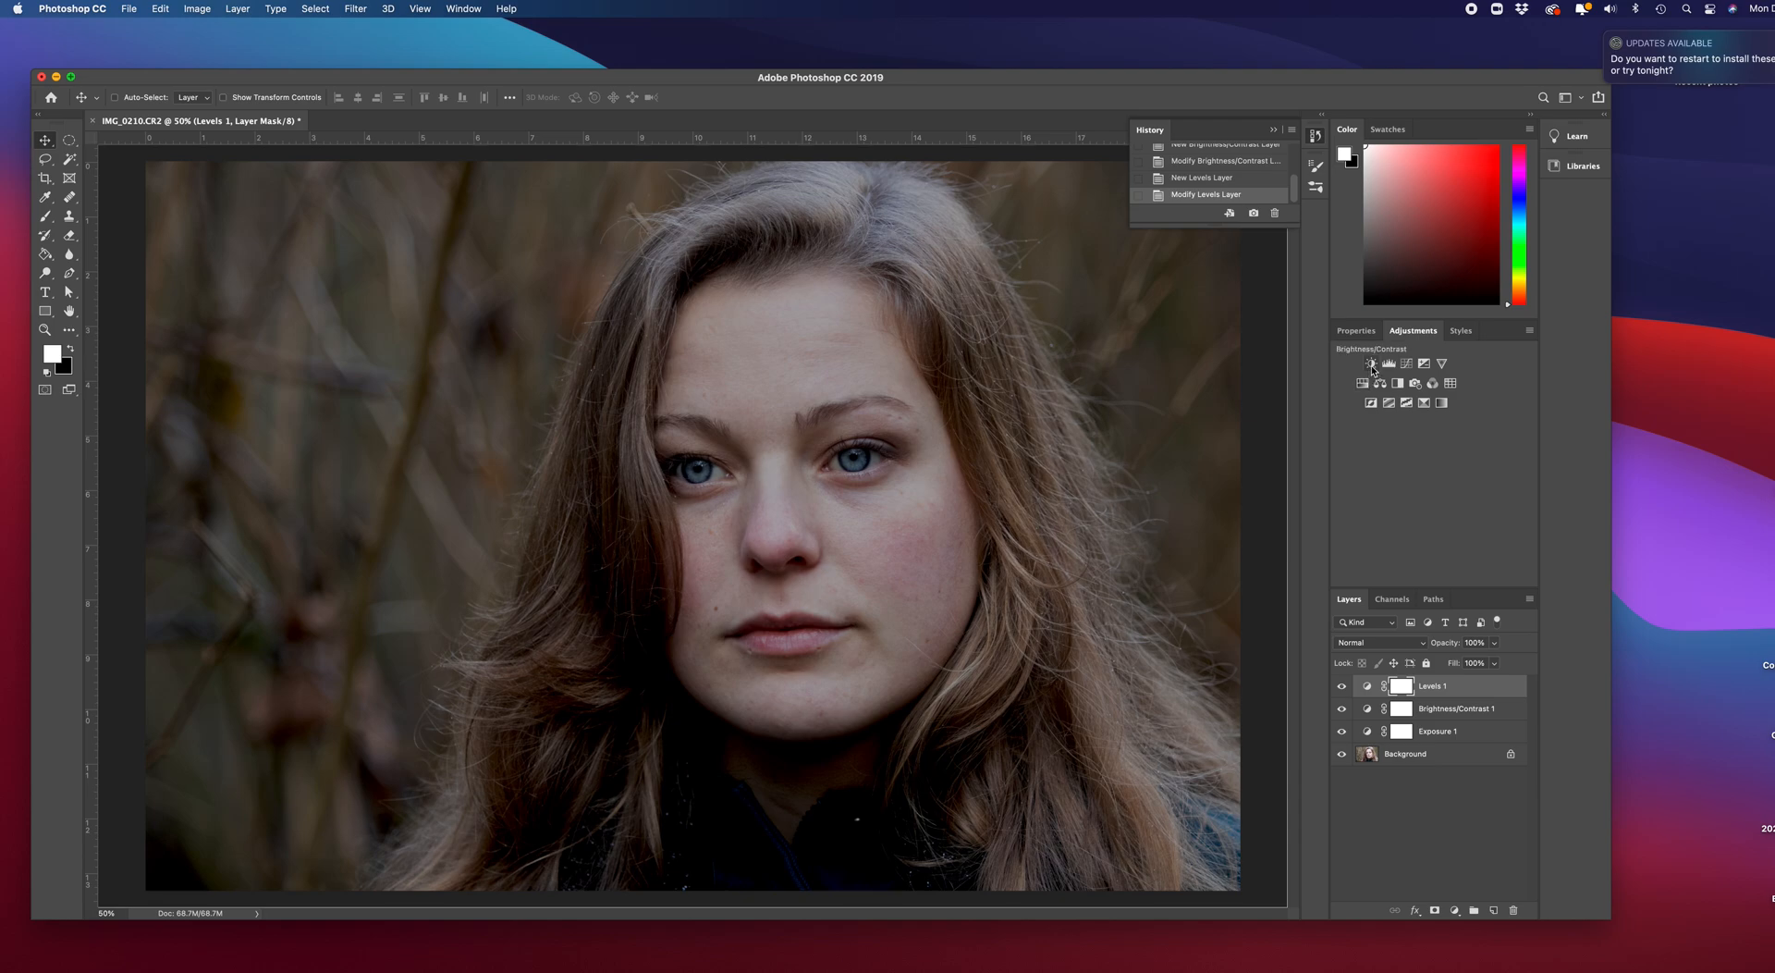
{"action": "left_click", "coordinate": [1442, 365]}
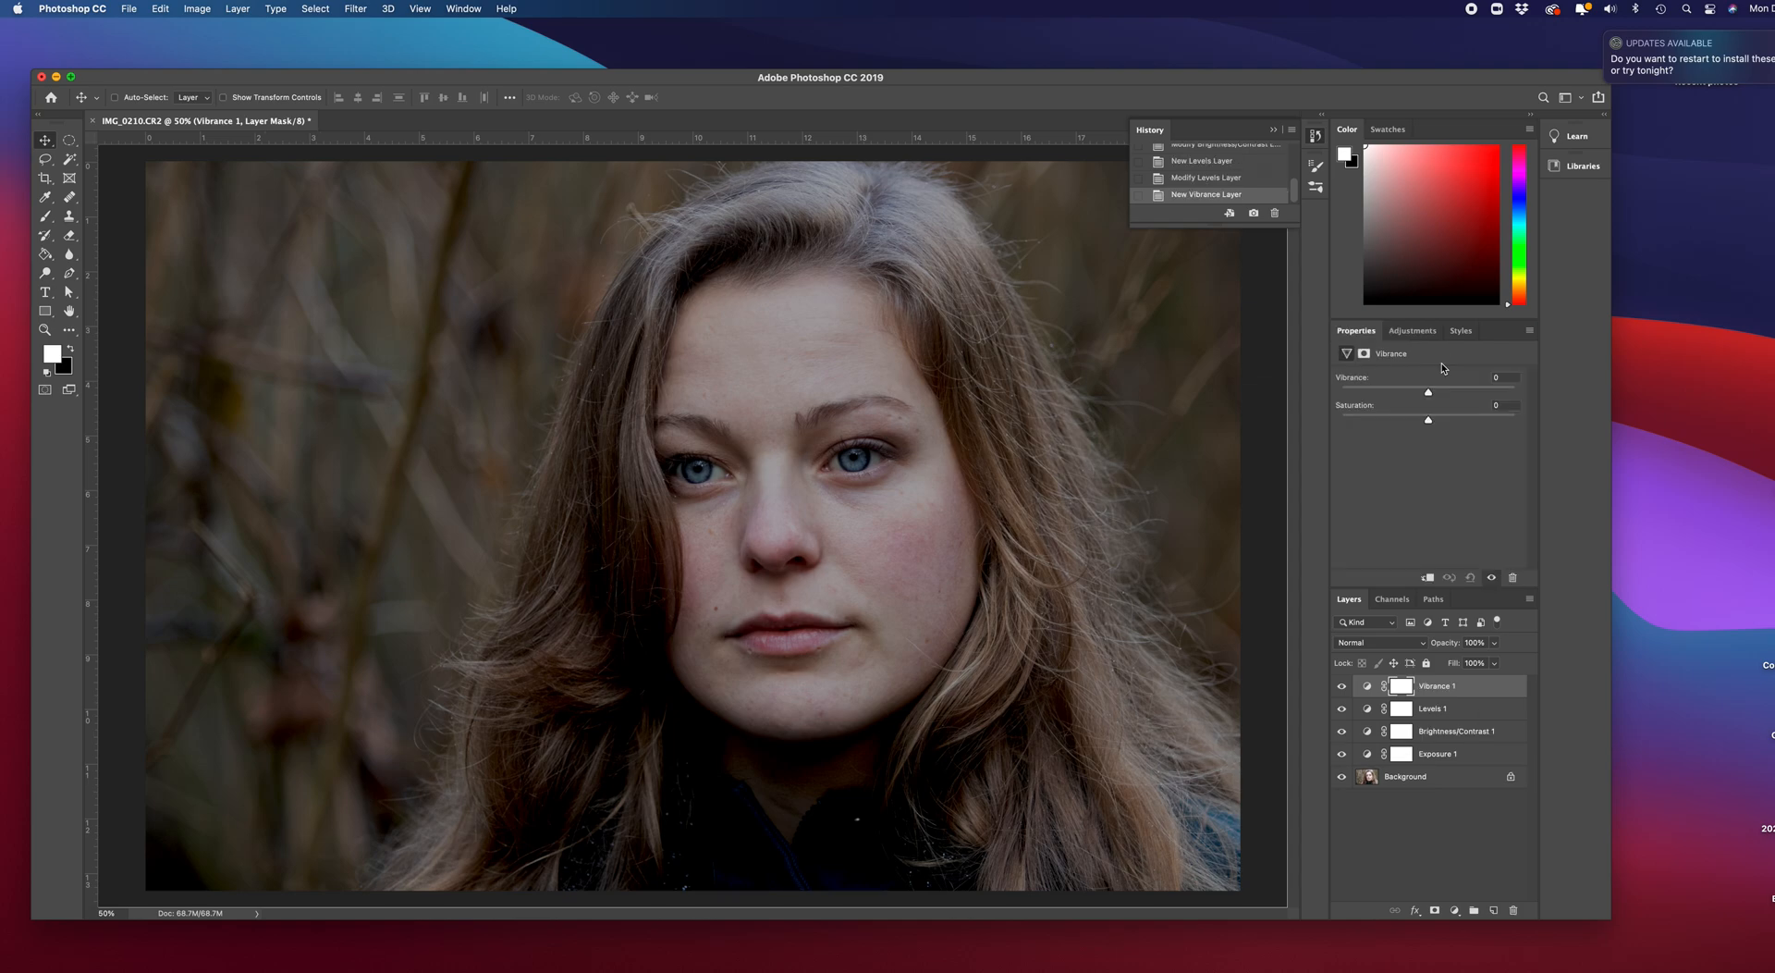
{"action": "left_click_drag", "start_coordinate": [1432, 395], "coordinate": [1429, 396]}
{"action": "left_click_drag", "start_coordinate": [1451, 403], "coordinate": [1463, 404]}
{"action": "left_click_drag", "start_coordinate": [1444, 404], "coordinate": [1427, 405]}
{"action": "mouse_move", "coordinate": [1427, 422]}
{"action": "left_mouse_down"}
{"action": "mouse_move", "coordinate": [1443, 421]}
{"action": "mouse_move", "coordinate": [1430, 426]}
{"action": "mouse_move", "coordinate": [1426, 395]}
{"action": "left_mouse_up"}
Compare the portrait with the Vibrance layer hidden and shown, raising its vibrance slightly and leaving the layer visible.
{"action": "left_click", "coordinate": [1343, 687]}
{"action": "left_click", "coordinate": [1343, 688]}
{"action": "left_click", "coordinate": [1342, 688]}
{"action": "left_click", "coordinate": [1342, 688]}
{"action": "left_click", "coordinate": [1343, 689]}
{"action": "left_click", "coordinate": [1342, 689]}
{"action": "left_click_drag", "start_coordinate": [1390, 392], "coordinate": [1409, 397]}
{"action": "left_click", "coordinate": [1341, 686]}
{"action": "left_click", "coordinate": [1343, 686]}
Select the Vibrance, Levels, Brightness/Contrast, Exposure and Background layers together and merge them into one layer.
{"action": "left_click", "coordinate": [1465, 711], "text": "shift"}
{"action": "left_click", "coordinate": [1466, 737], "text": "shift"}
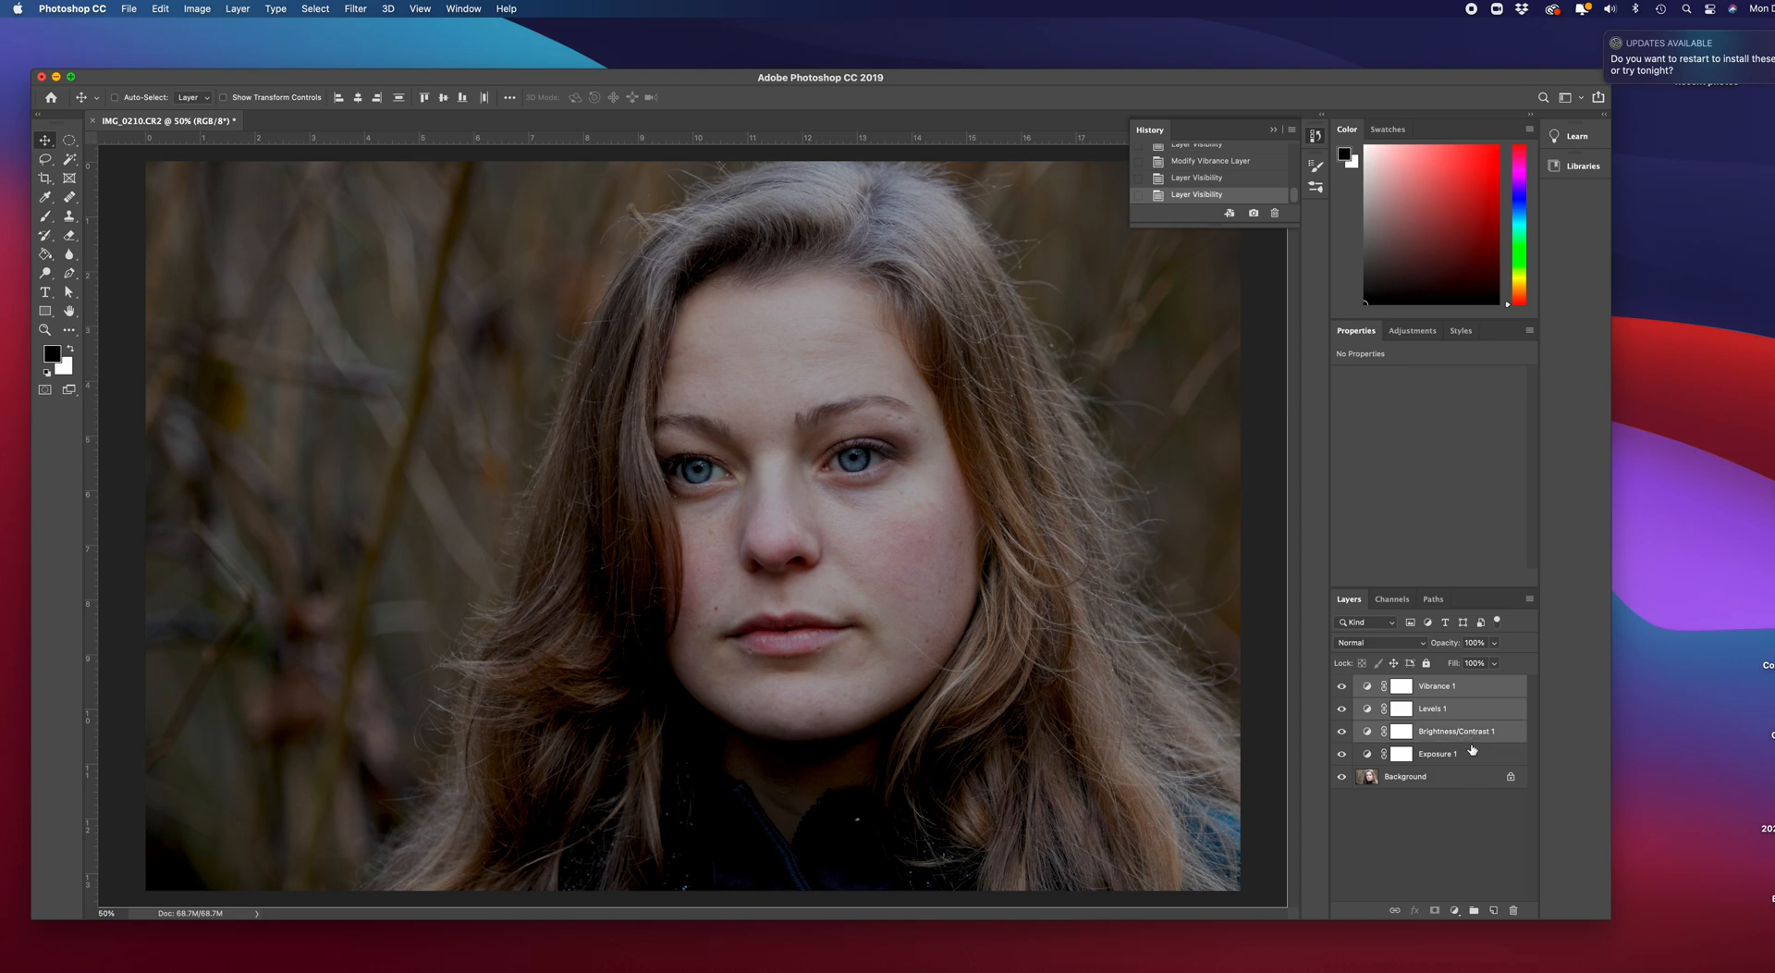
{"action": "left_click", "coordinate": [1468, 753], "text": "shift"}
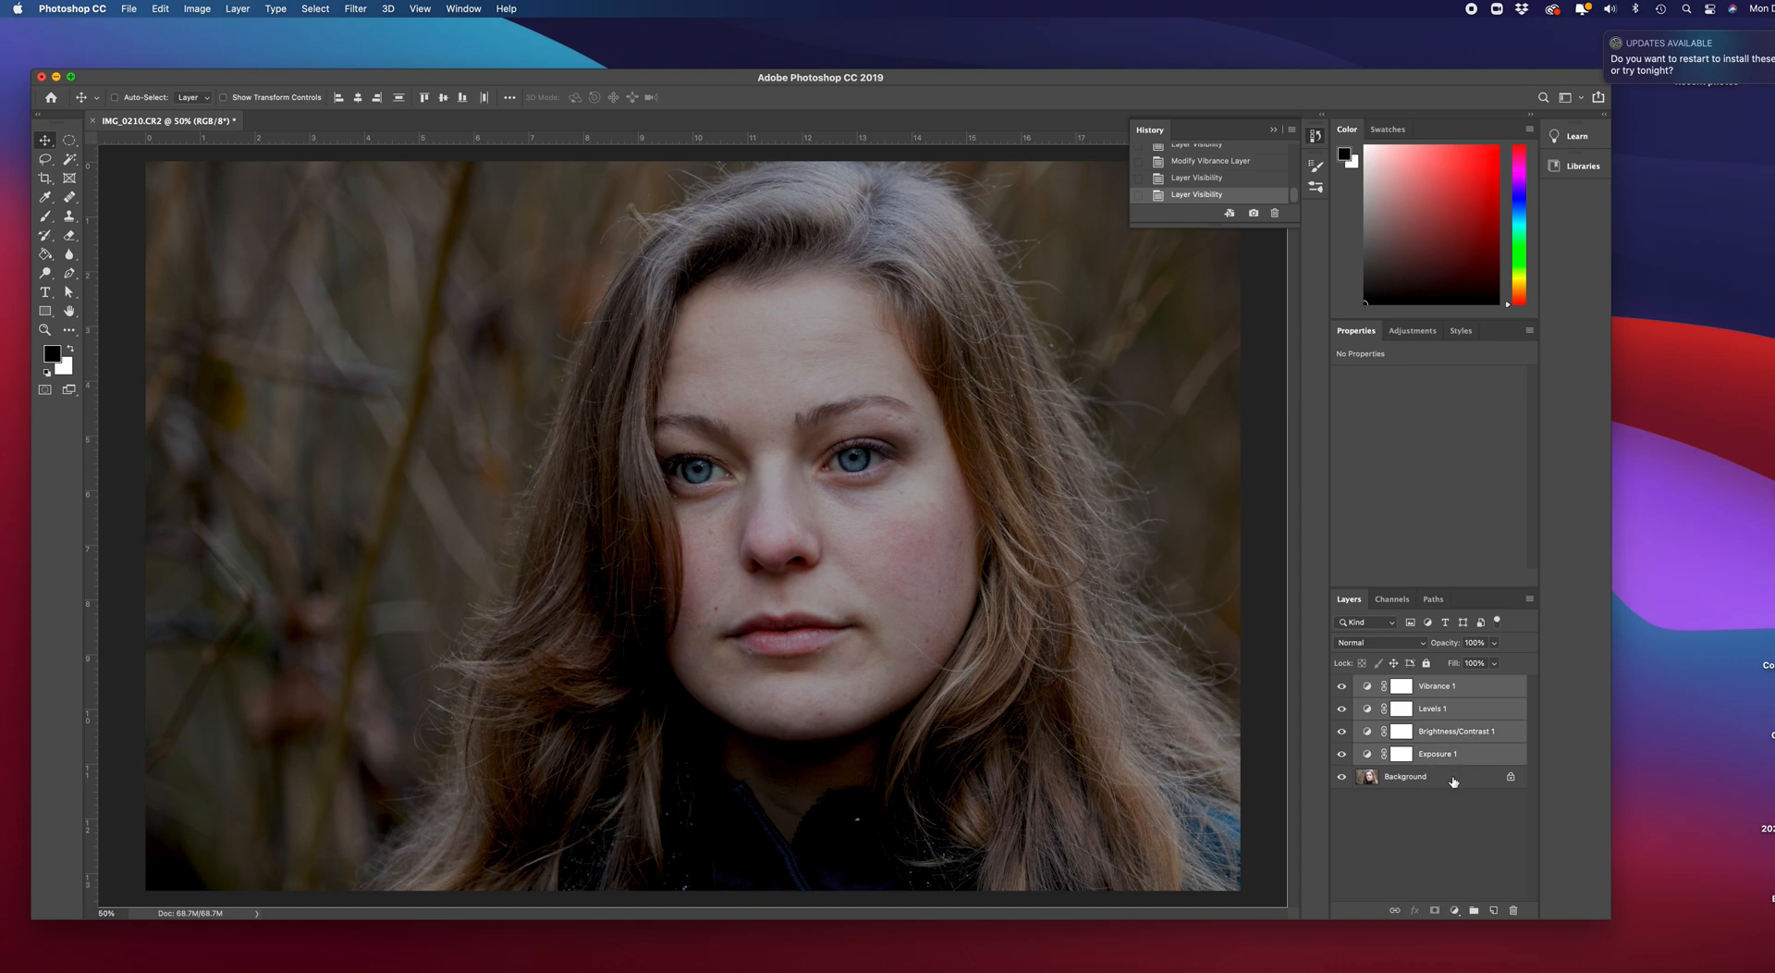
{"action": "left_click", "coordinate": [1452, 779], "text": "shift"}
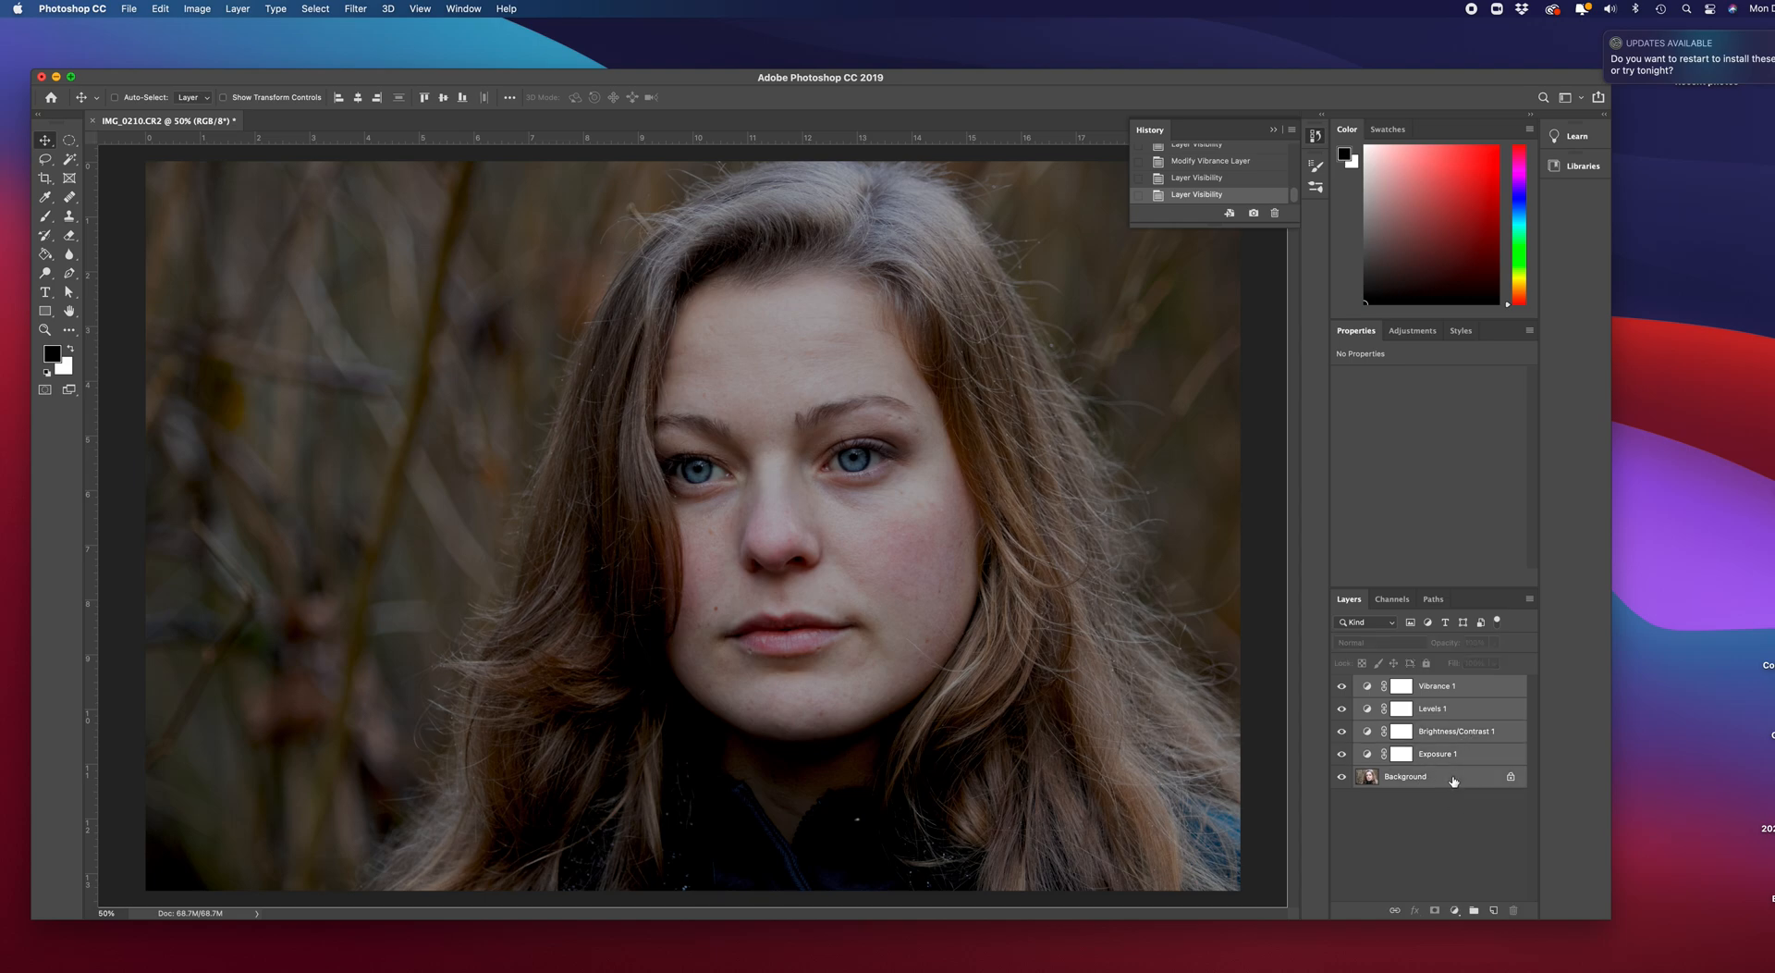
{"action": "right_click", "coordinate": [1459, 708]}
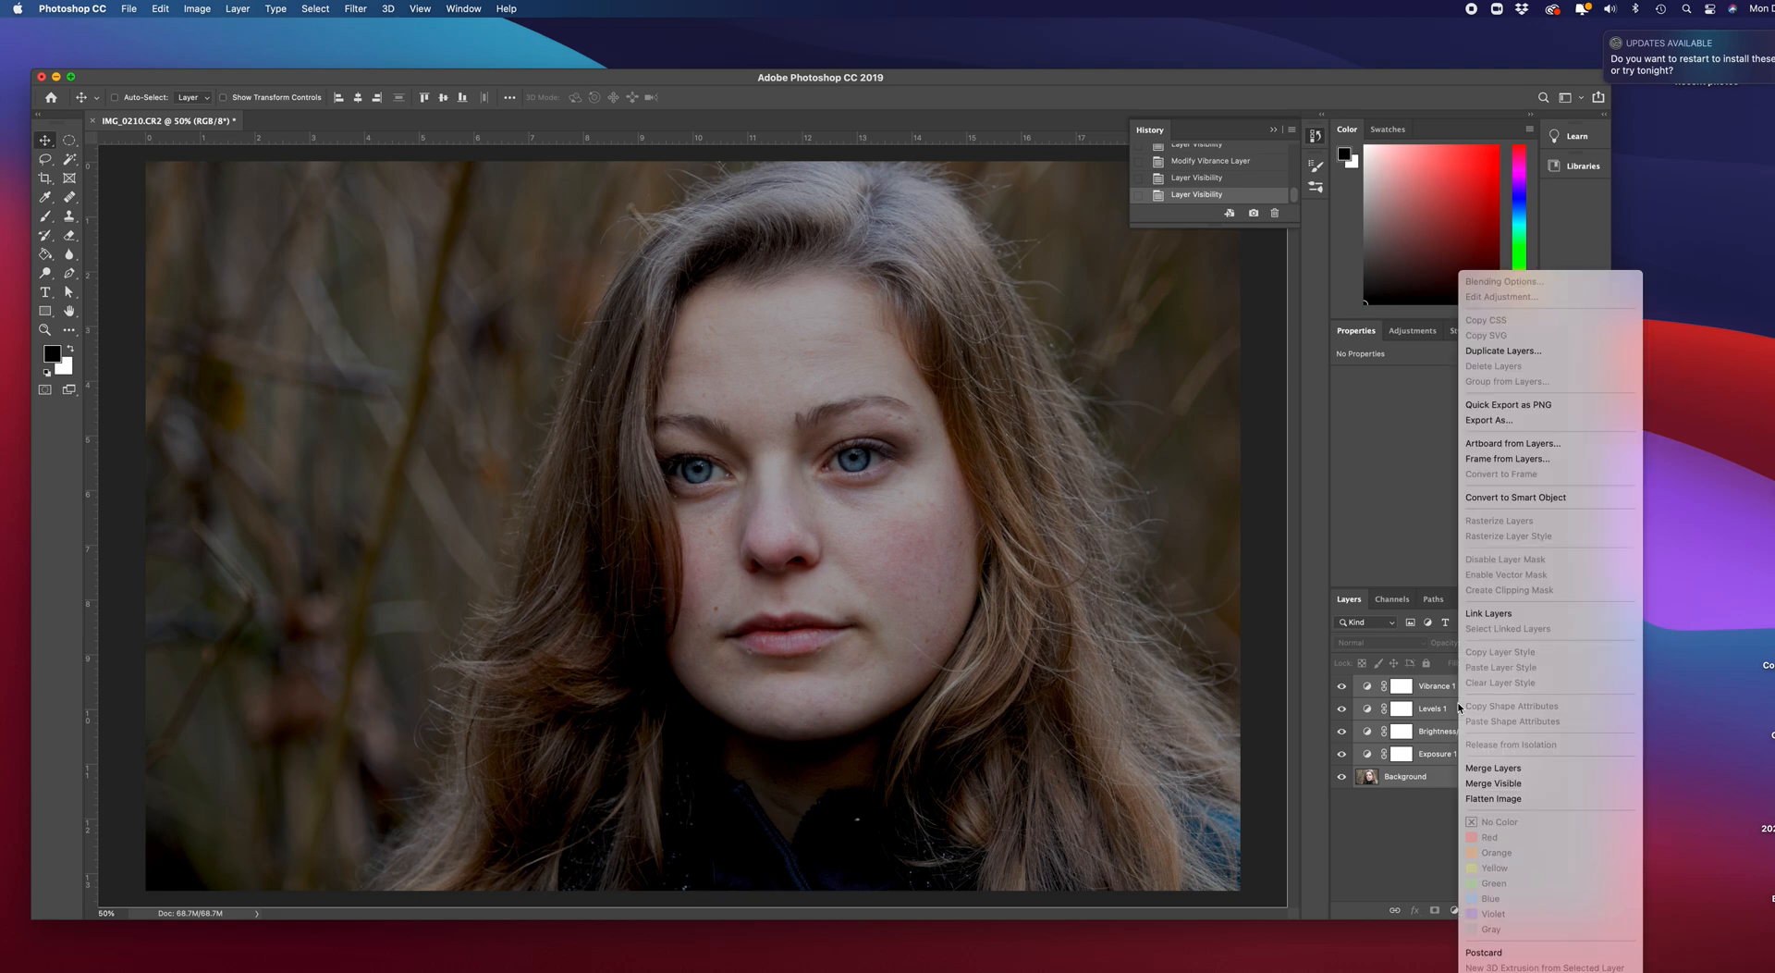
{"action": "left_click", "coordinate": [1485, 769]}
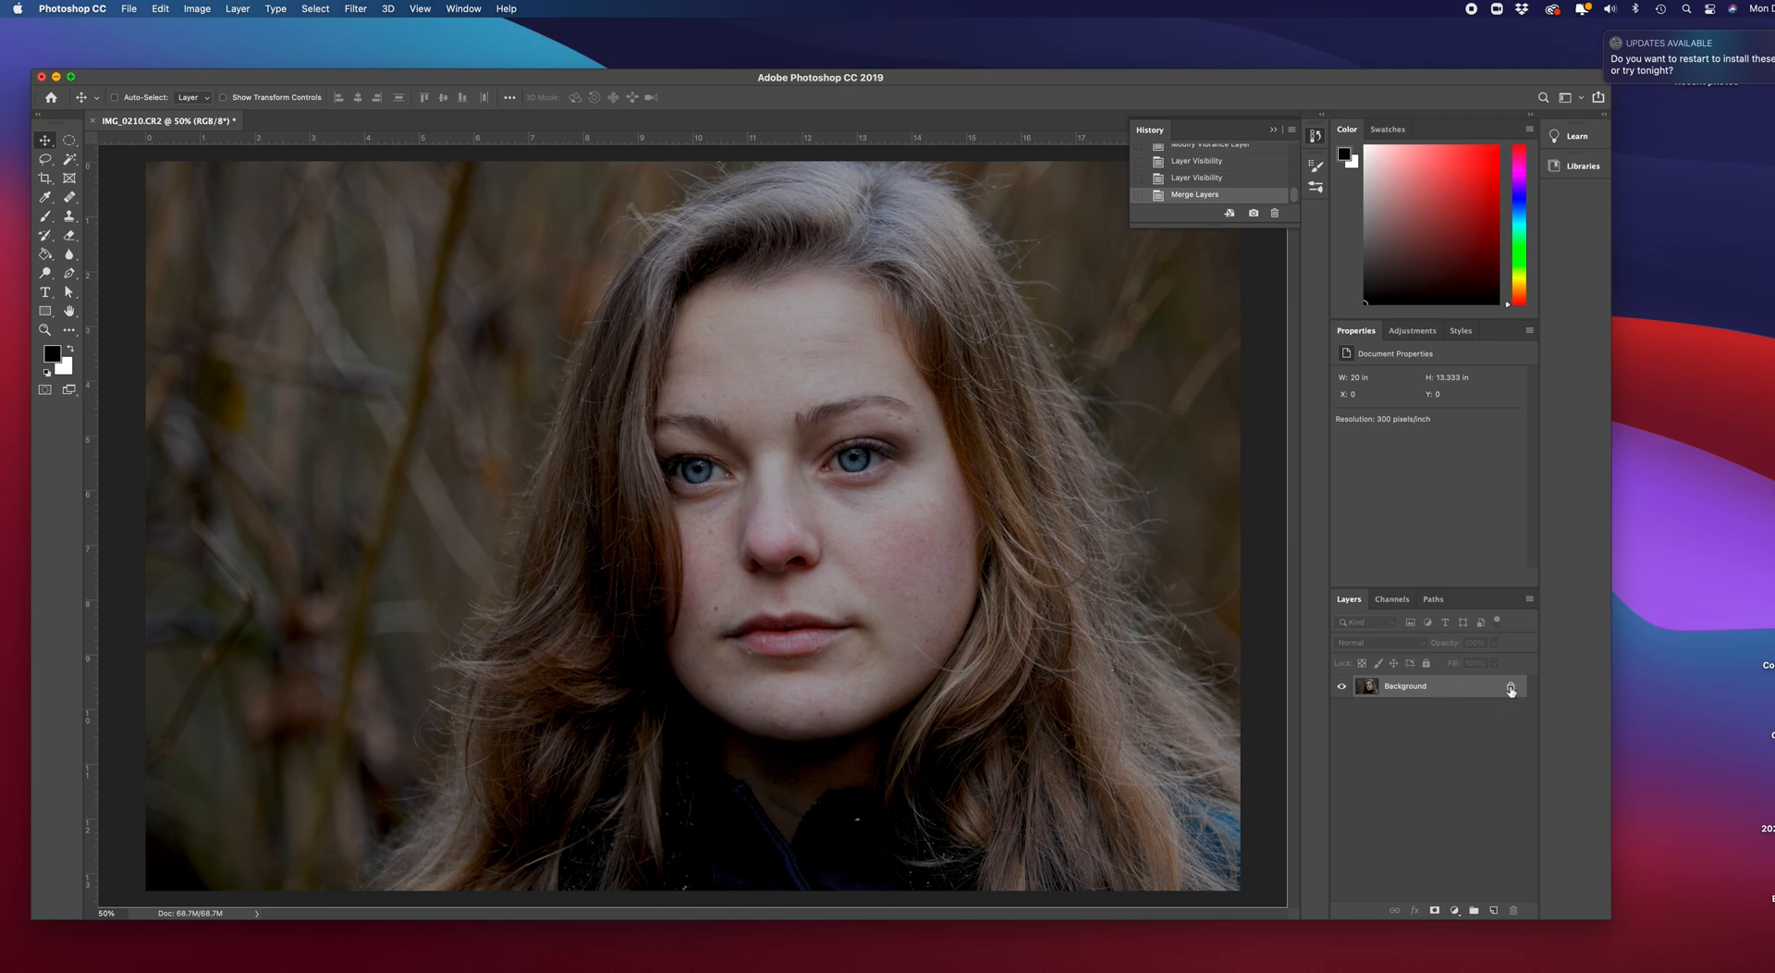
Unlock the merged Background layer and rename it Headshot.
{"action": "left_click_drag", "start_coordinate": [1510, 689], "coordinate": [1512, 909]}
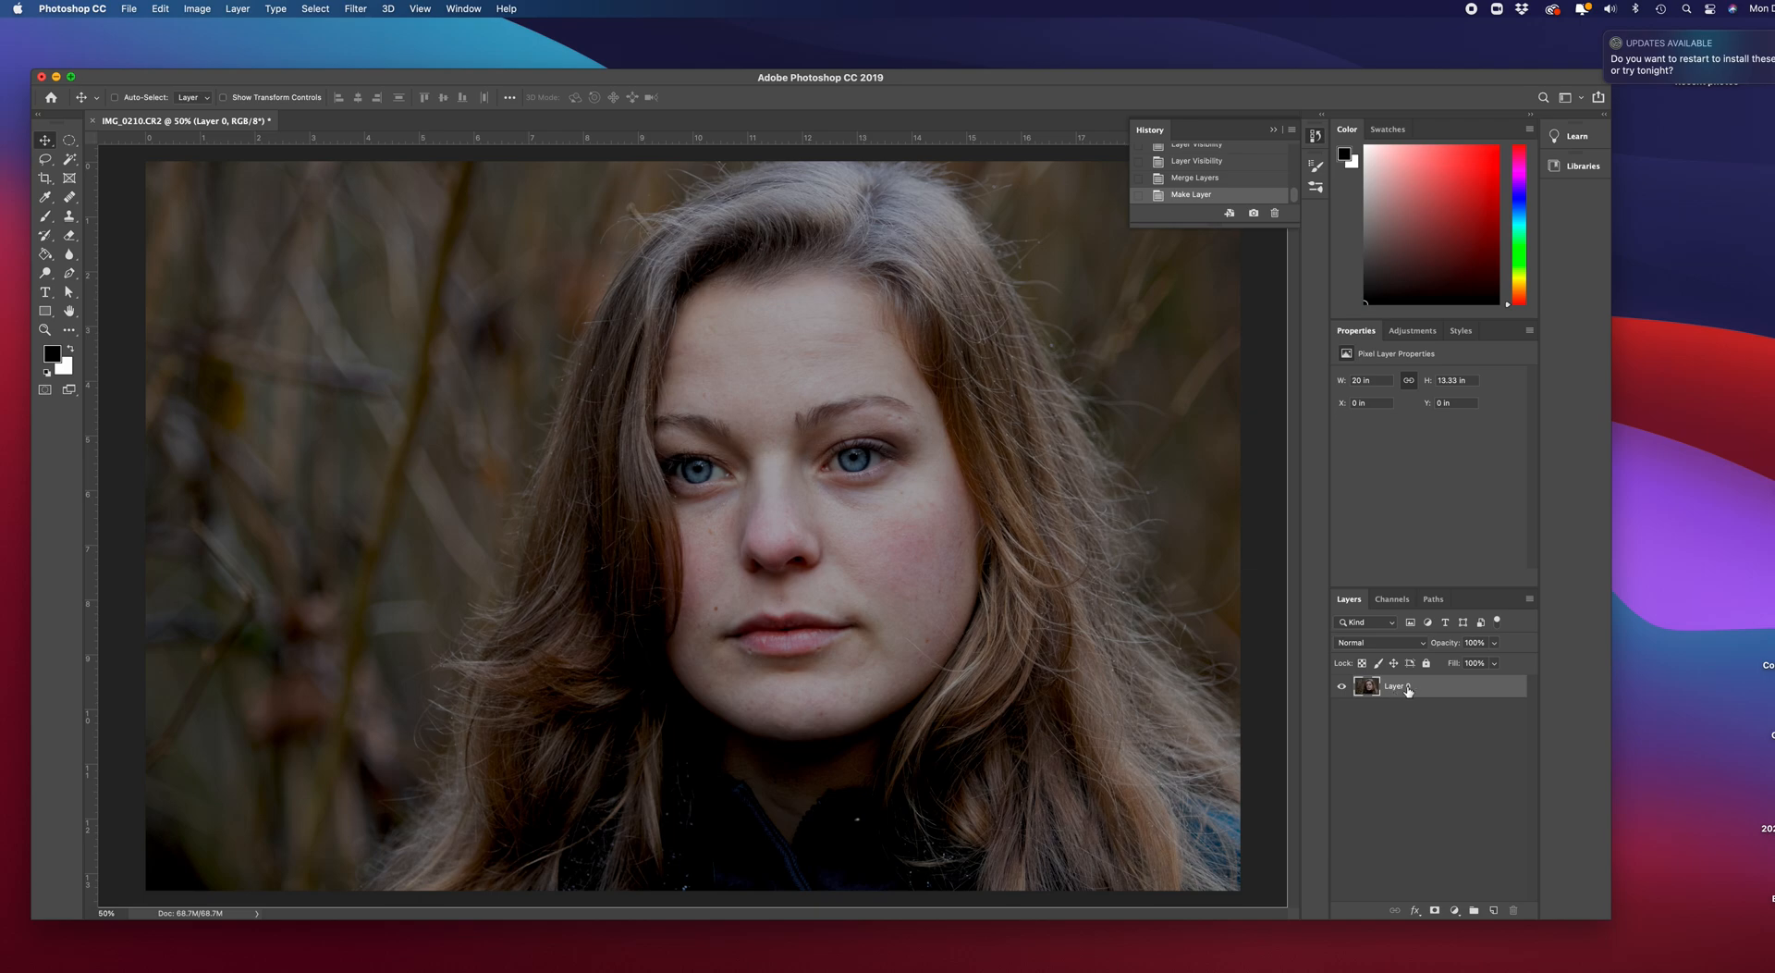
{"action": "double_click", "coordinate": [1397, 687]}
{"action": "type", "text": "Headshot"}
{"action": "key", "text": "Return"}
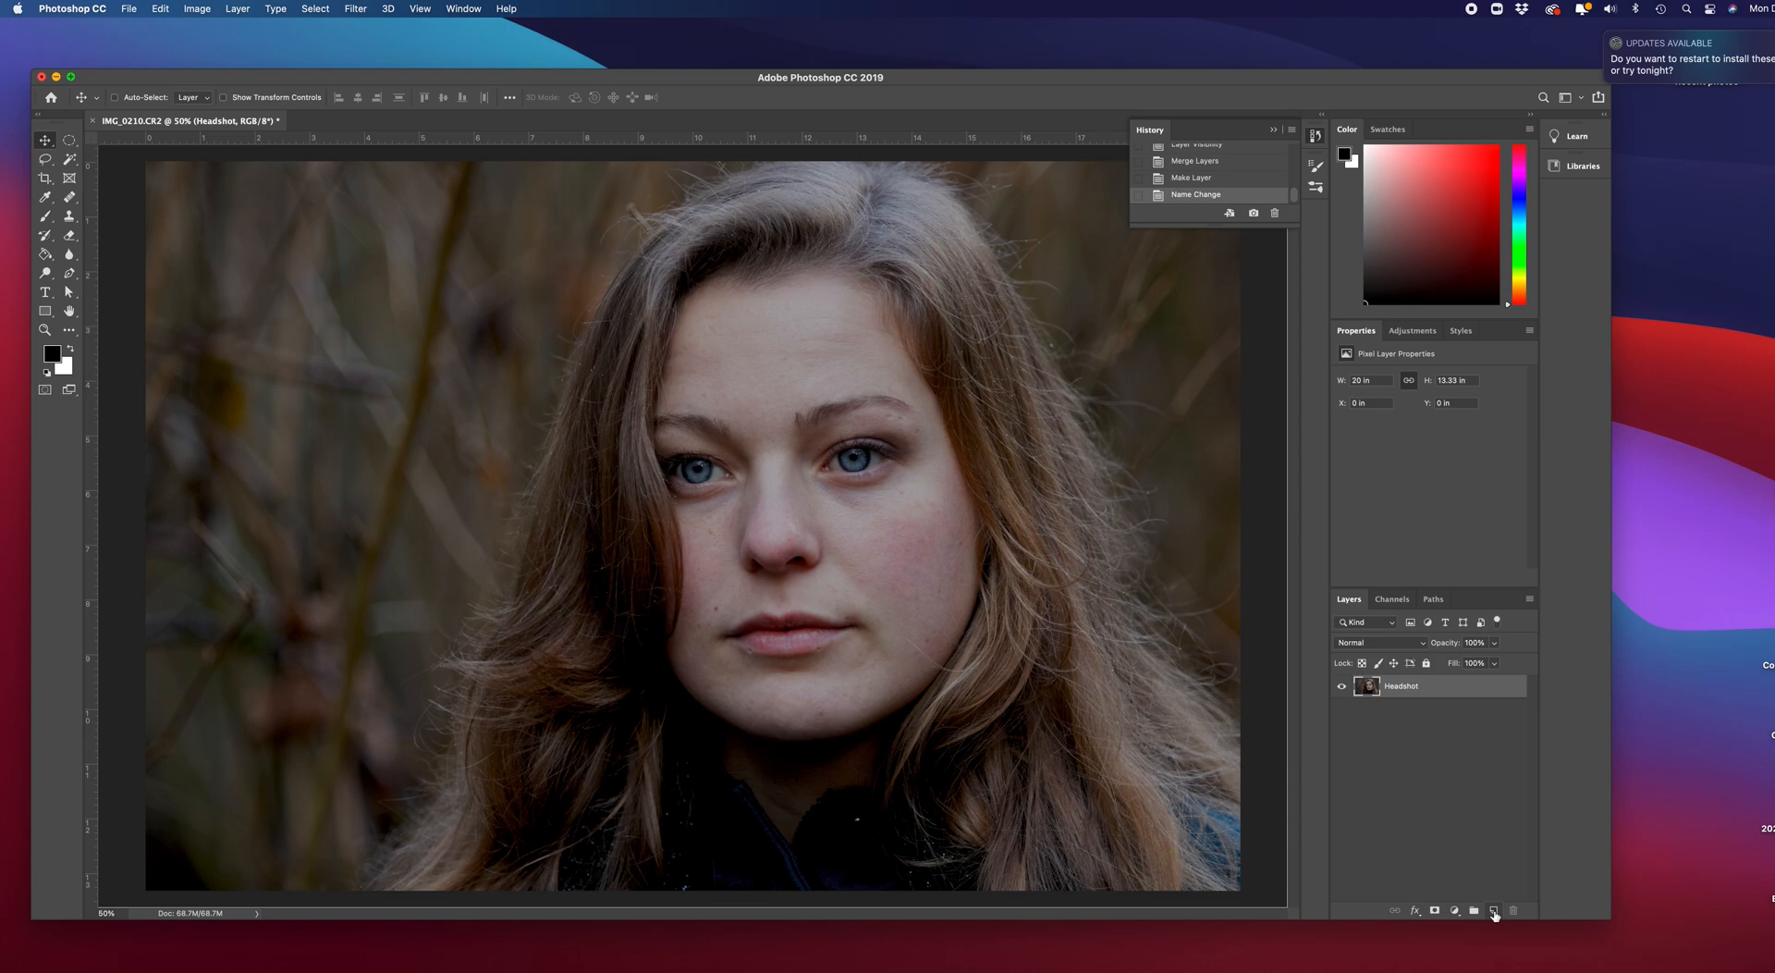
Create a new empty layer above Headshot and name it Blemishes.
{"action": "left_click", "coordinate": [1494, 910]}
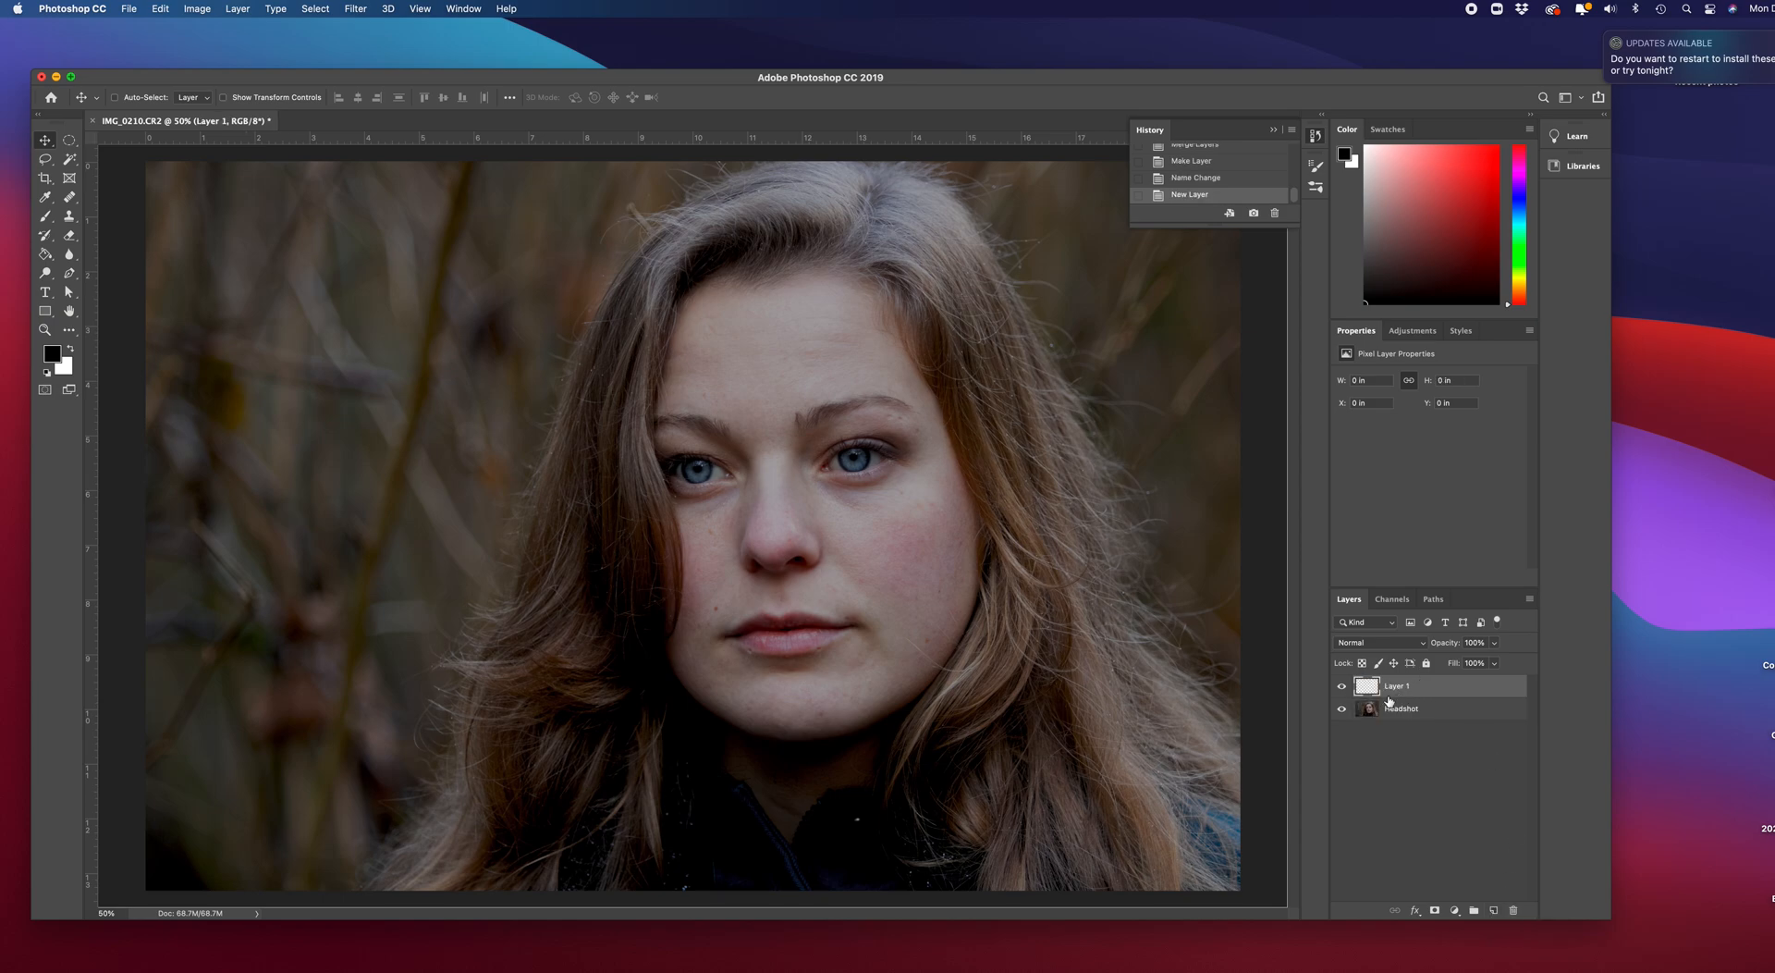
{"action": "double_click", "coordinate": [1394, 685]}
{"action": "type", "text": "Blemishes"}
{"action": "key", "text": "Return"}
{"action": "key", "text": "super+equal"}
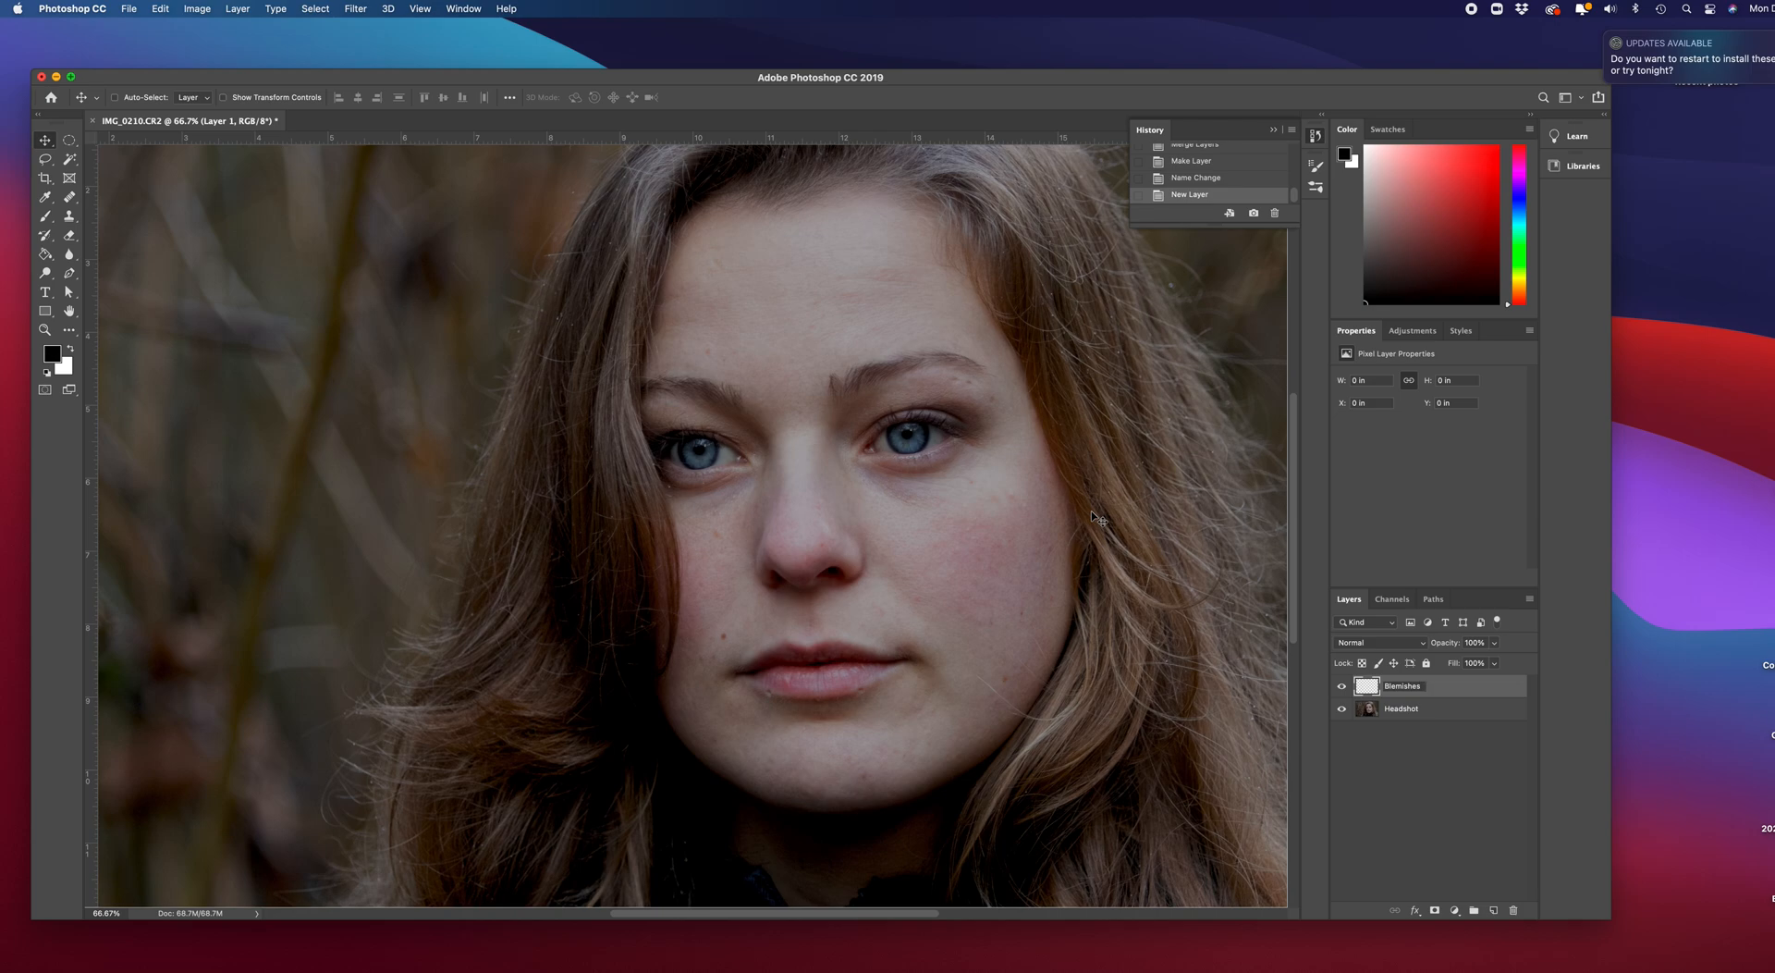
{"action": "key", "text": "super+minus"}
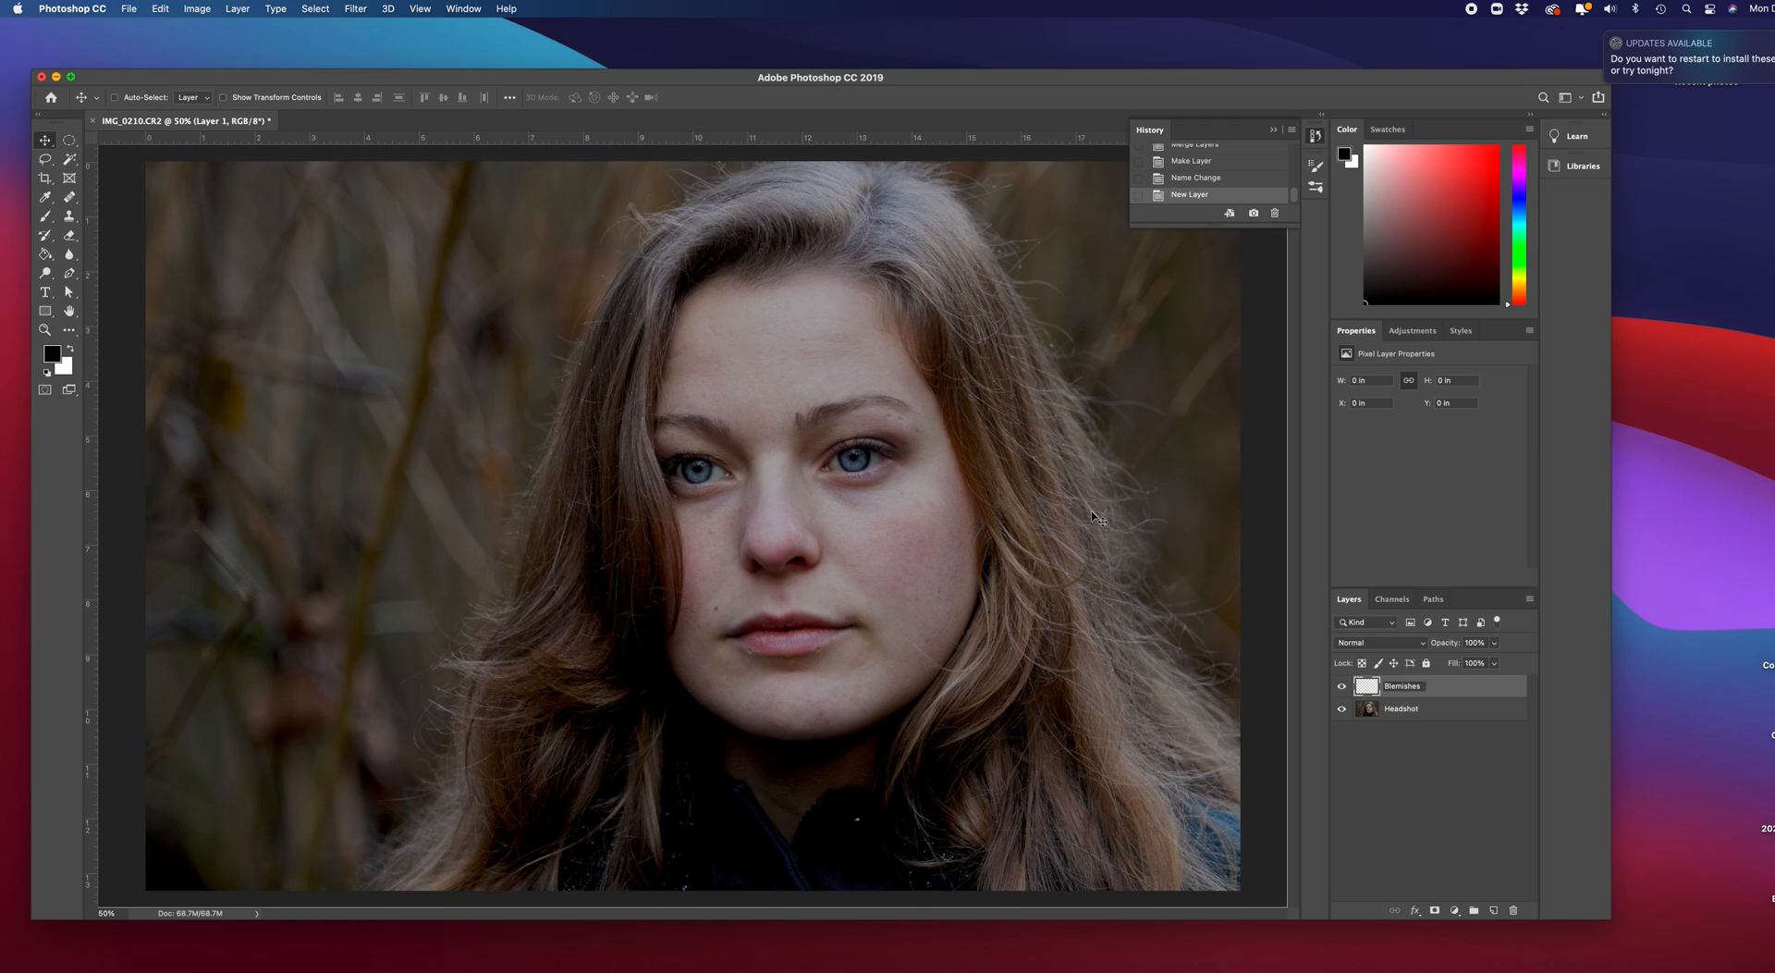
{"action": "left_click", "coordinate": [1456, 695]}
Activate the Healing Brush tool and set it to sample Current & Below.
{"action": "left_click", "coordinate": [70, 217]}
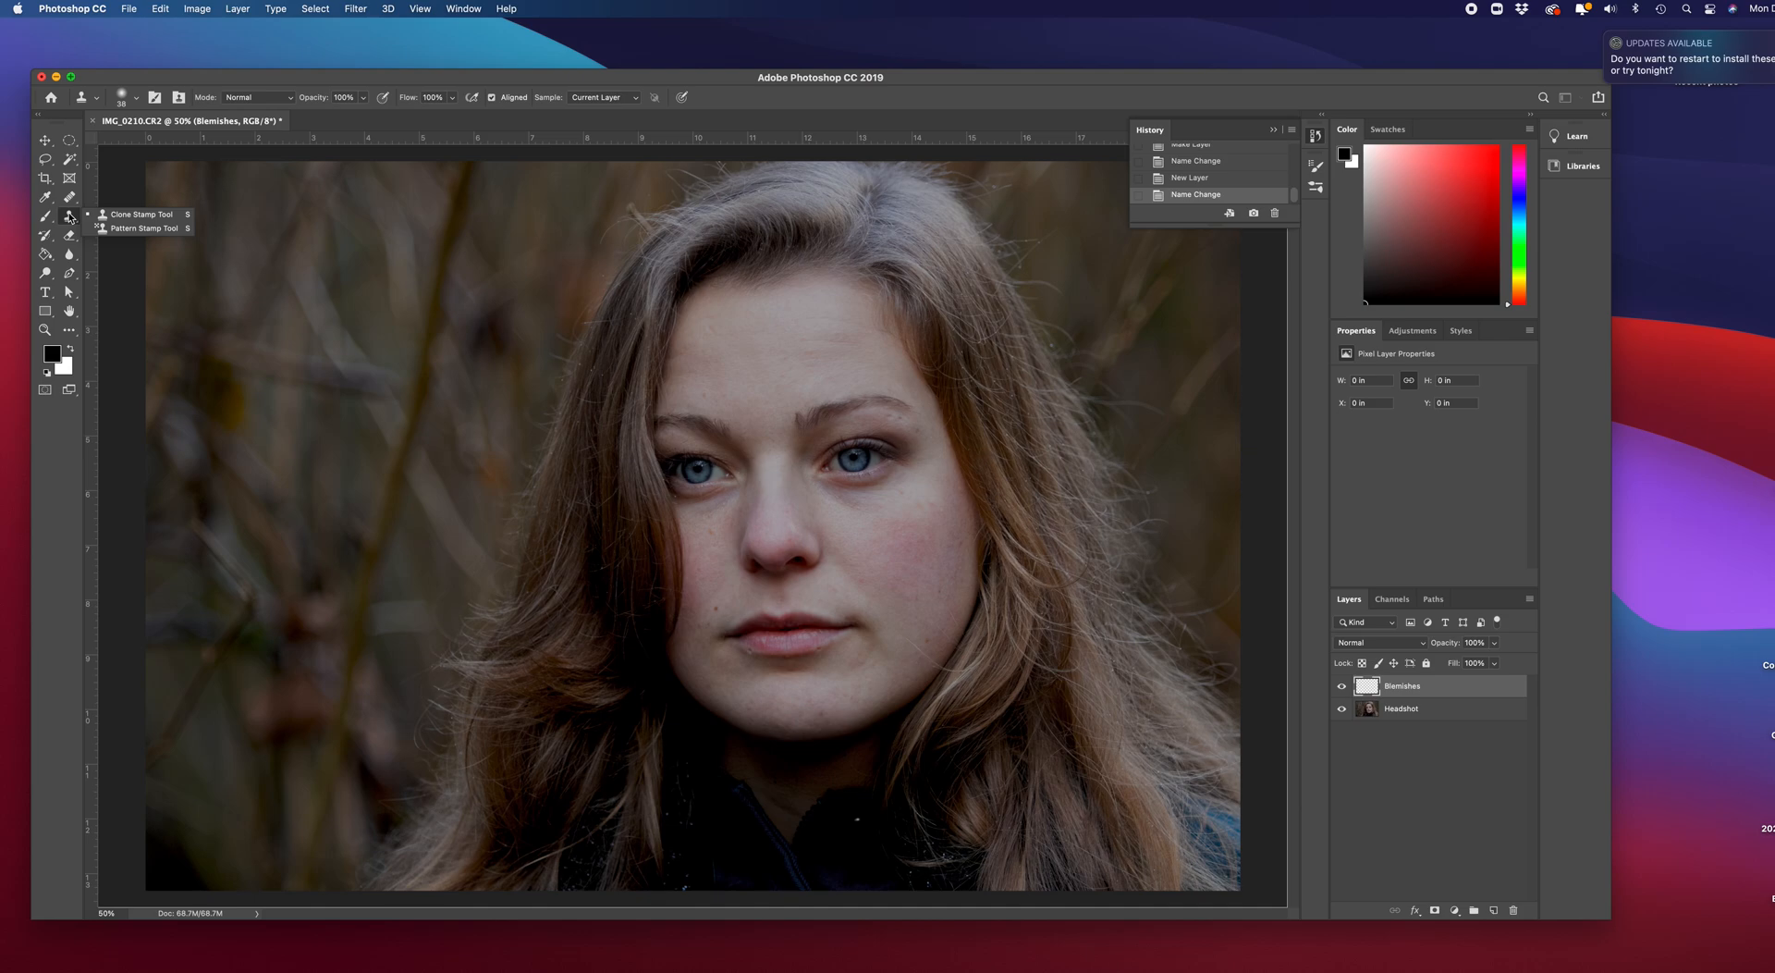
{"action": "left_click", "coordinate": [69, 196]}
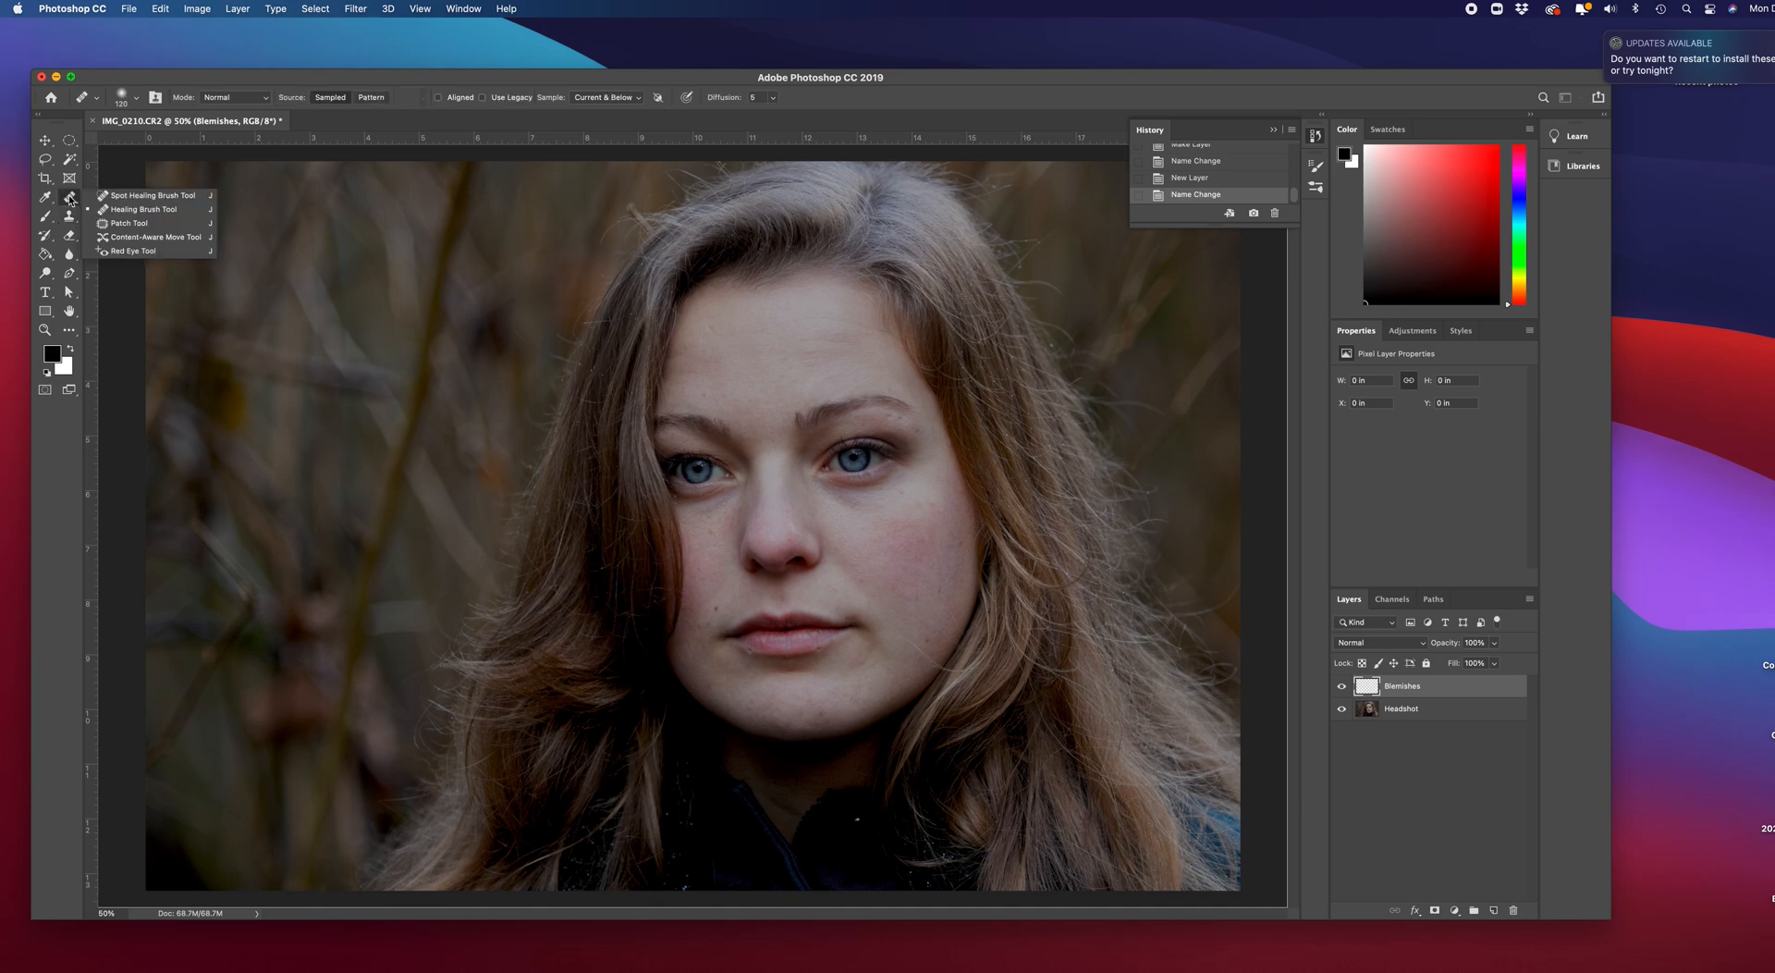
{"action": "left_click", "coordinate": [138, 212]}
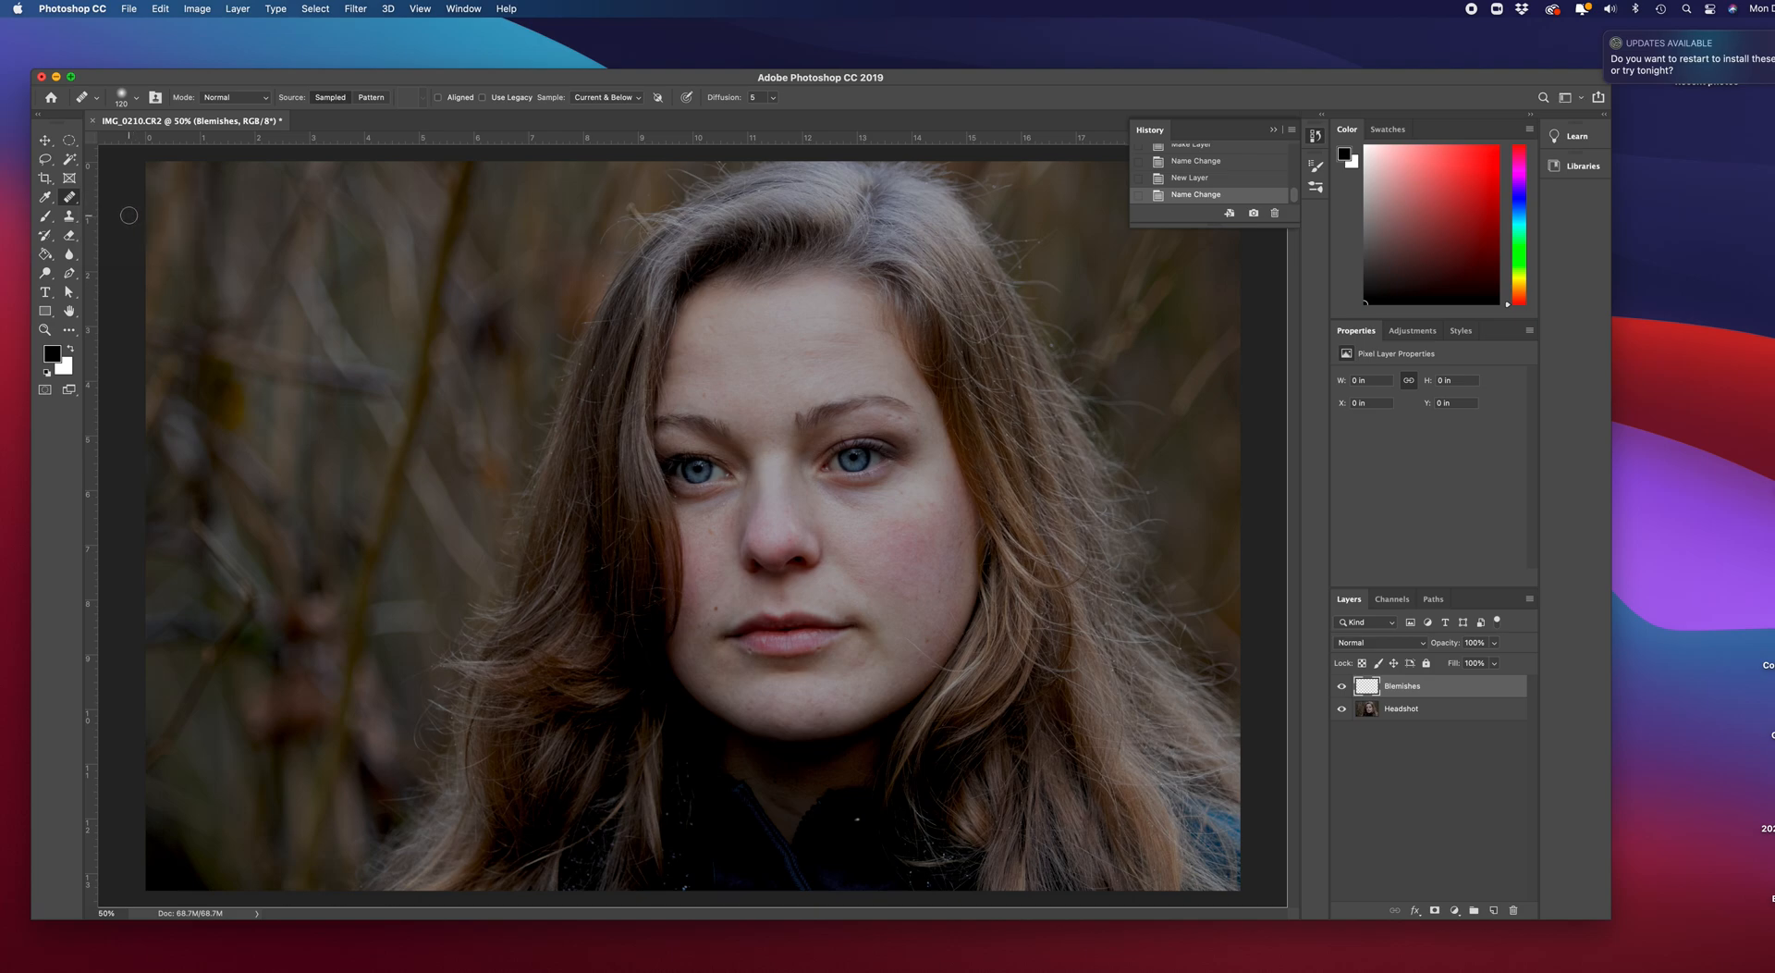
{"action": "left_click", "coordinate": [641, 98]}
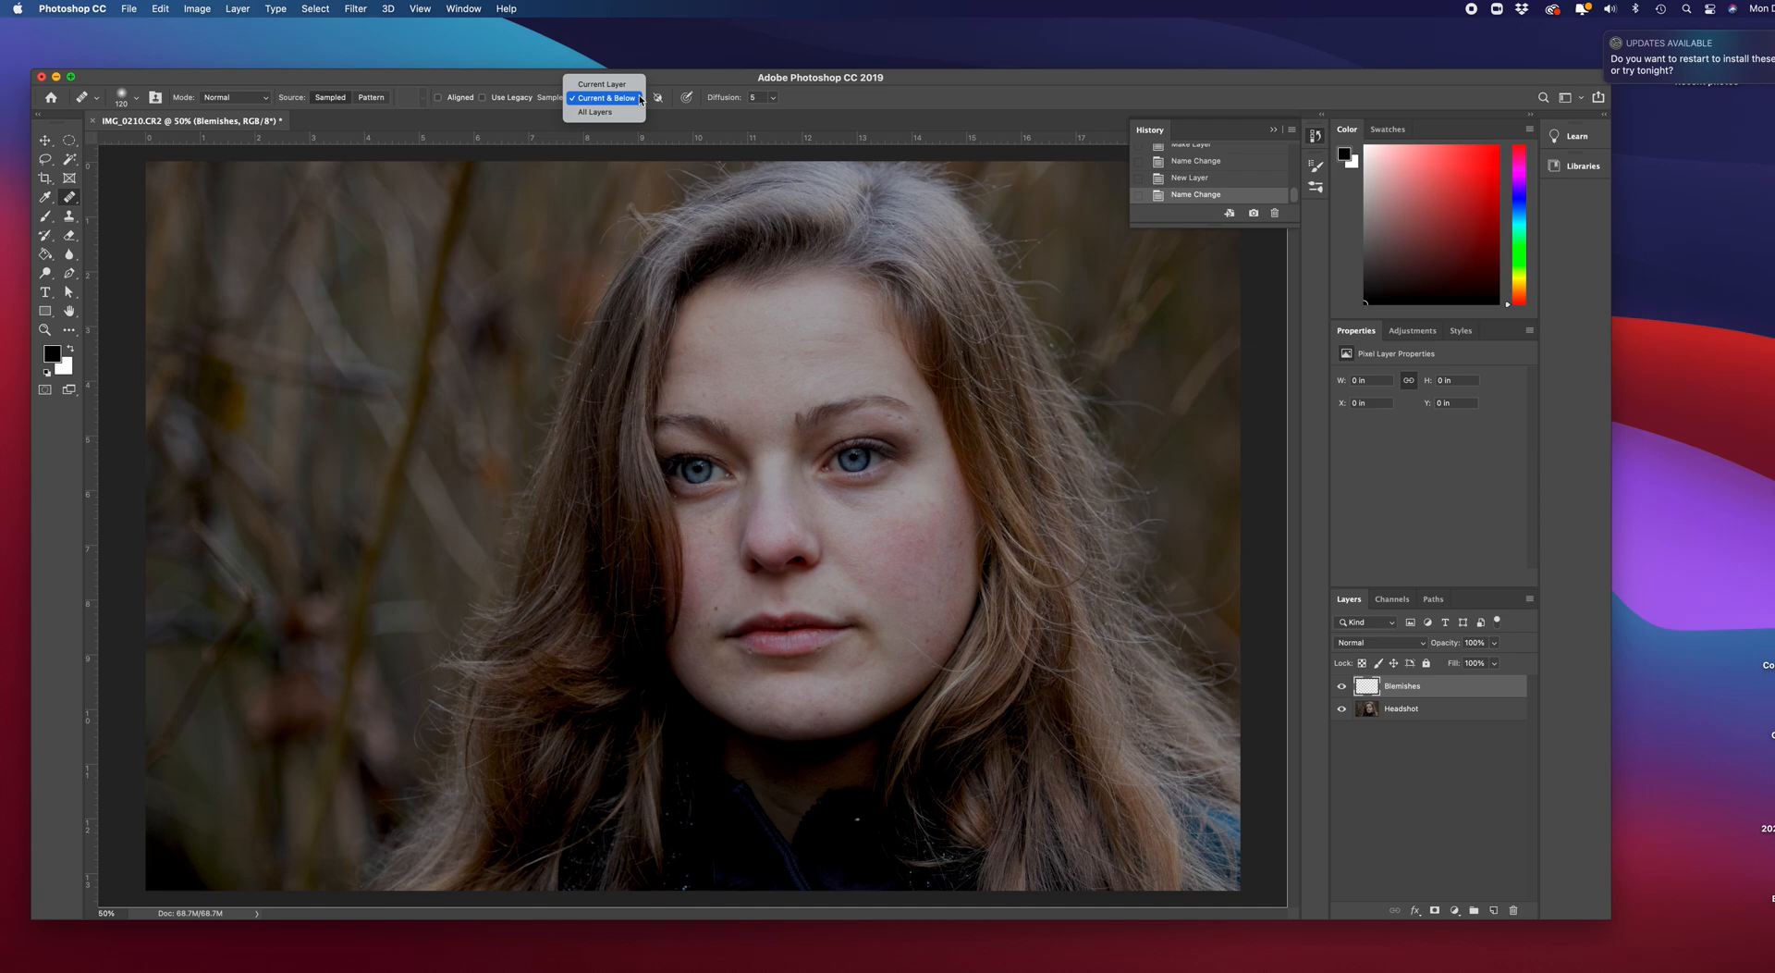
{"action": "left_click", "coordinate": [637, 85]}
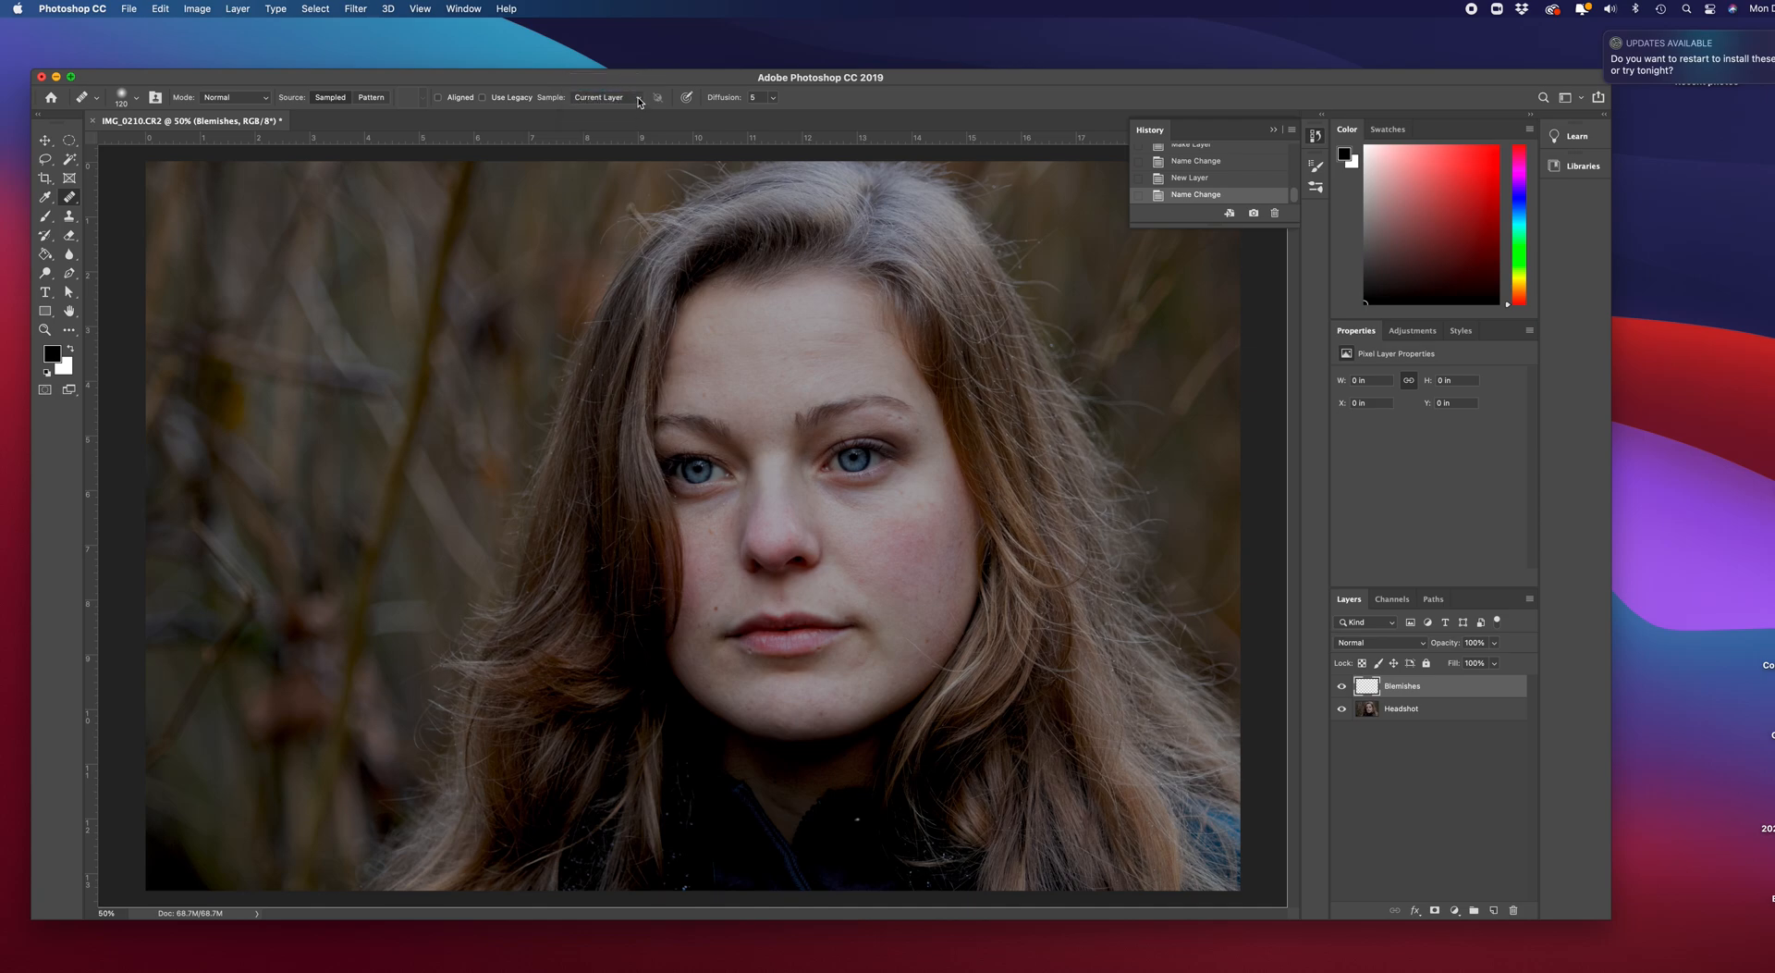
{"action": "left_click", "coordinate": [639, 100]}
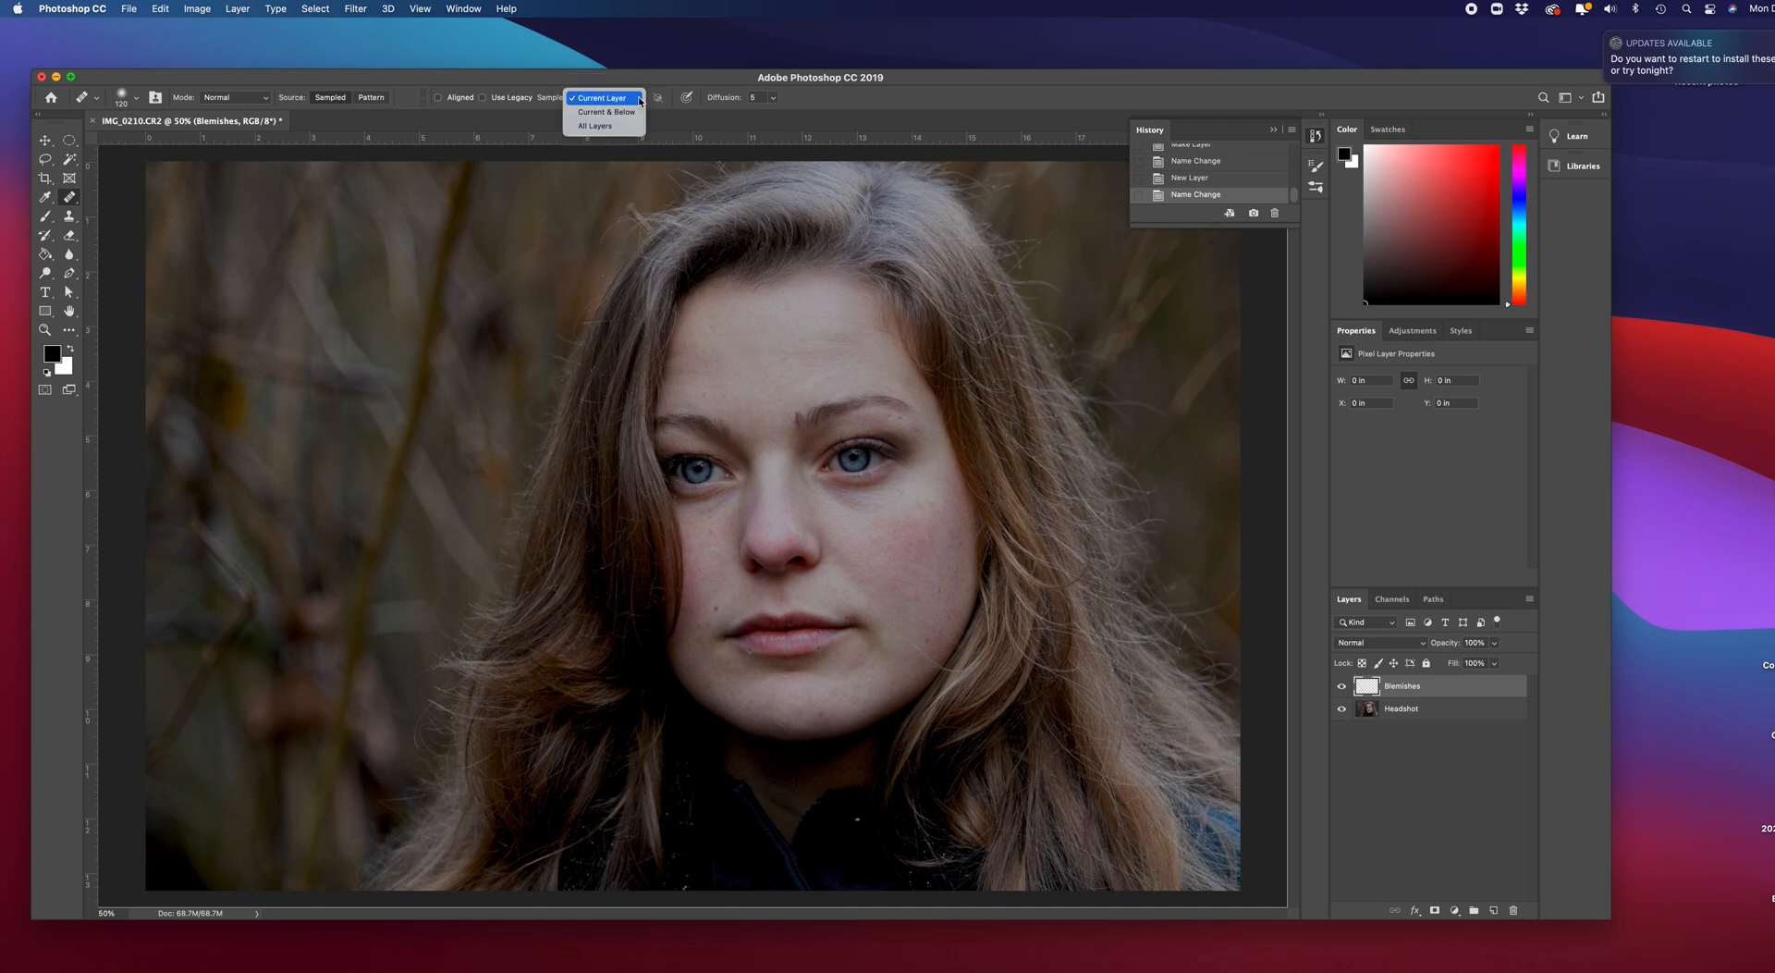
{"action": "left_click", "coordinate": [639, 100]}
{"action": "left_click", "coordinate": [637, 101]}
{"action": "left_click", "coordinate": [632, 111]}
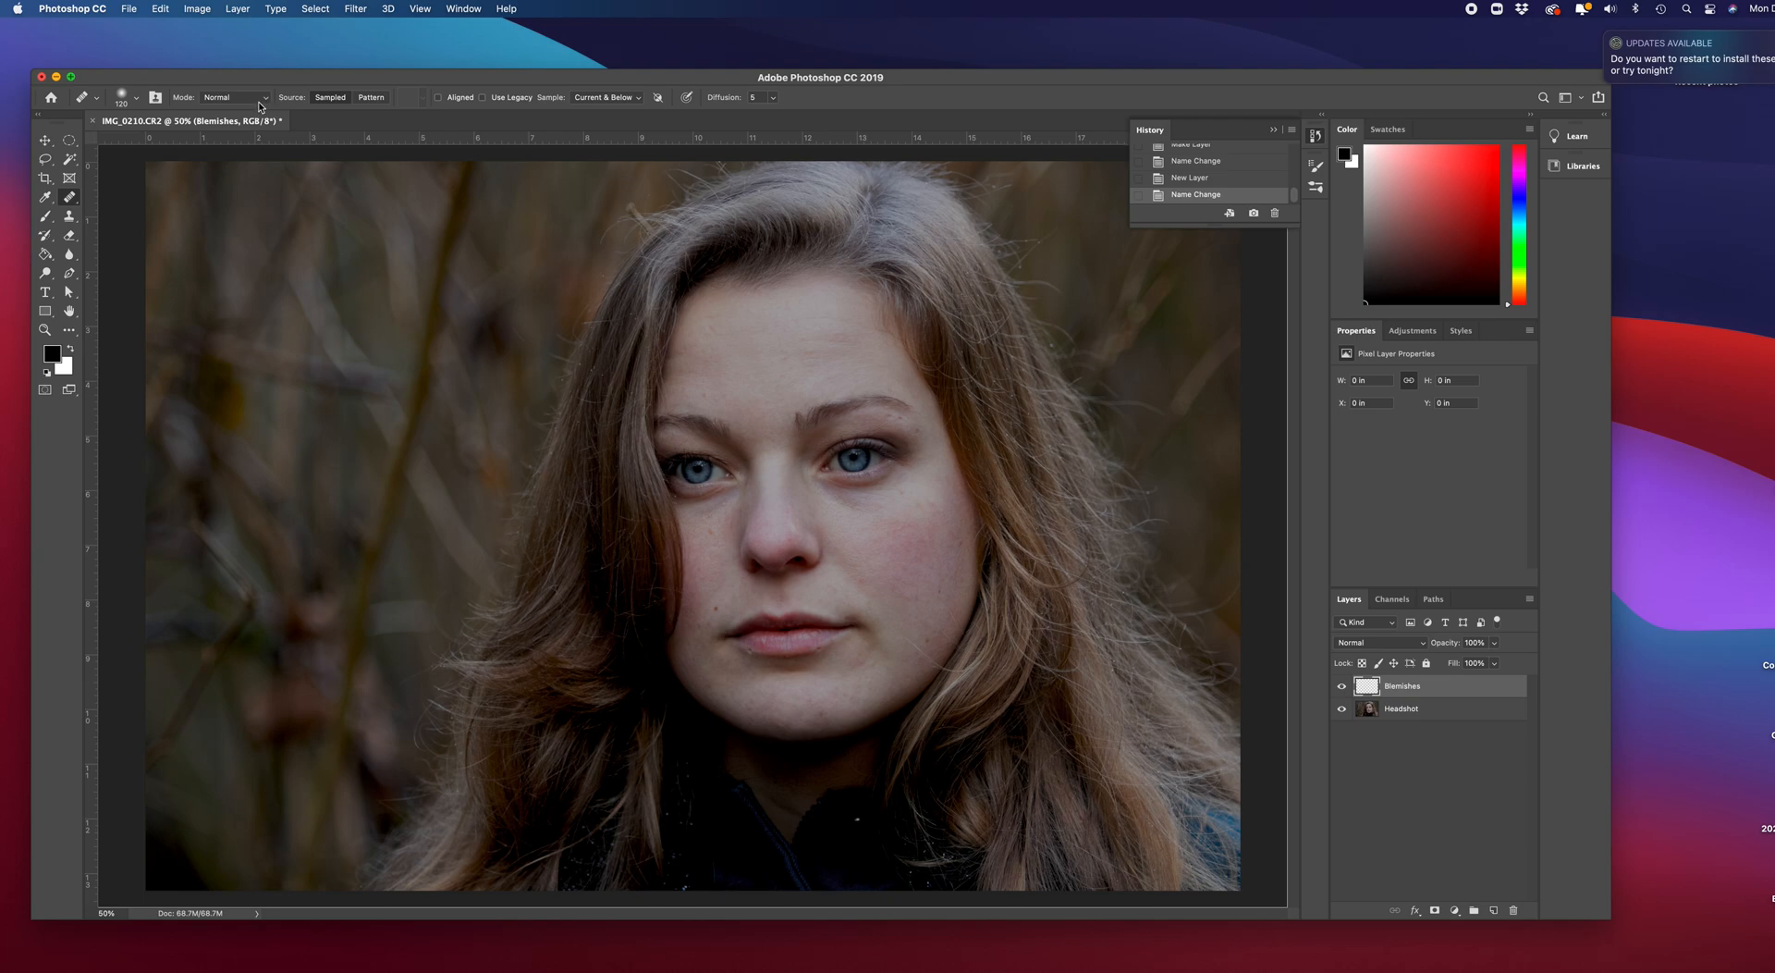
Reduce the Healing Brush size to about 42 px for small facial blemishes.
{"action": "left_click", "coordinate": [138, 98]}
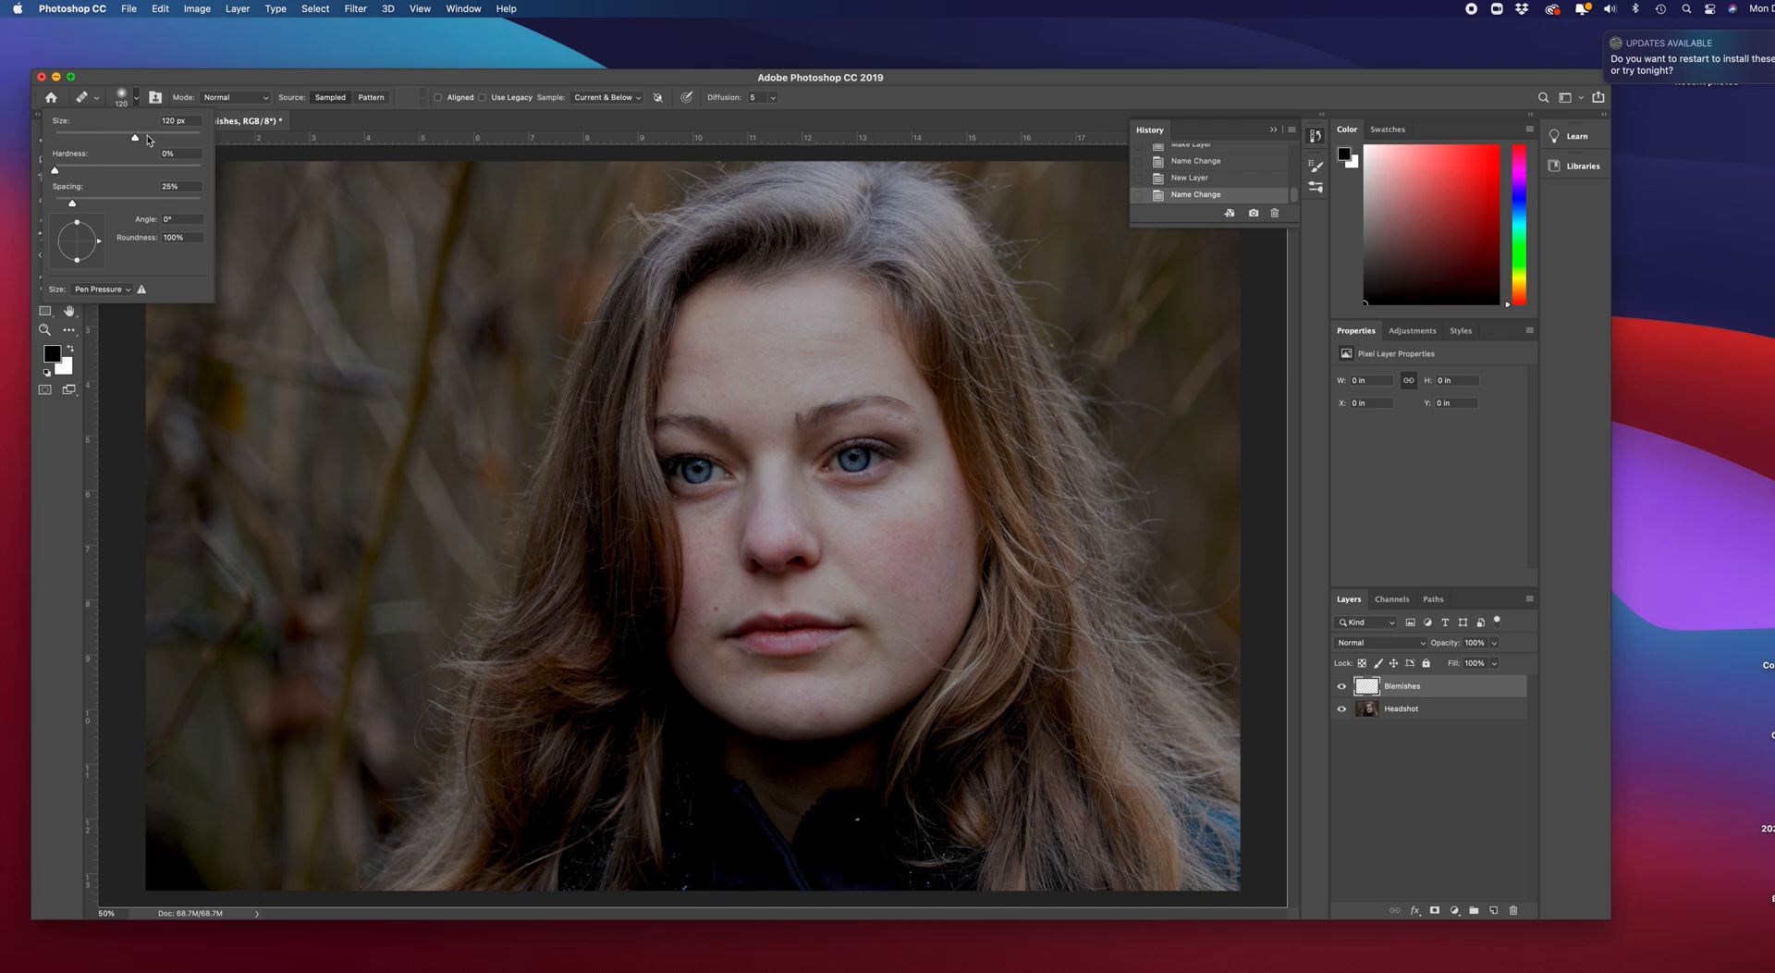
{"action": "left_click_drag", "start_coordinate": [139, 139], "coordinate": [87, 143]}
{"action": "left_click_drag", "start_coordinate": [86, 143], "coordinate": [84, 144]}
{"action": "key", "text": "super+plus"}
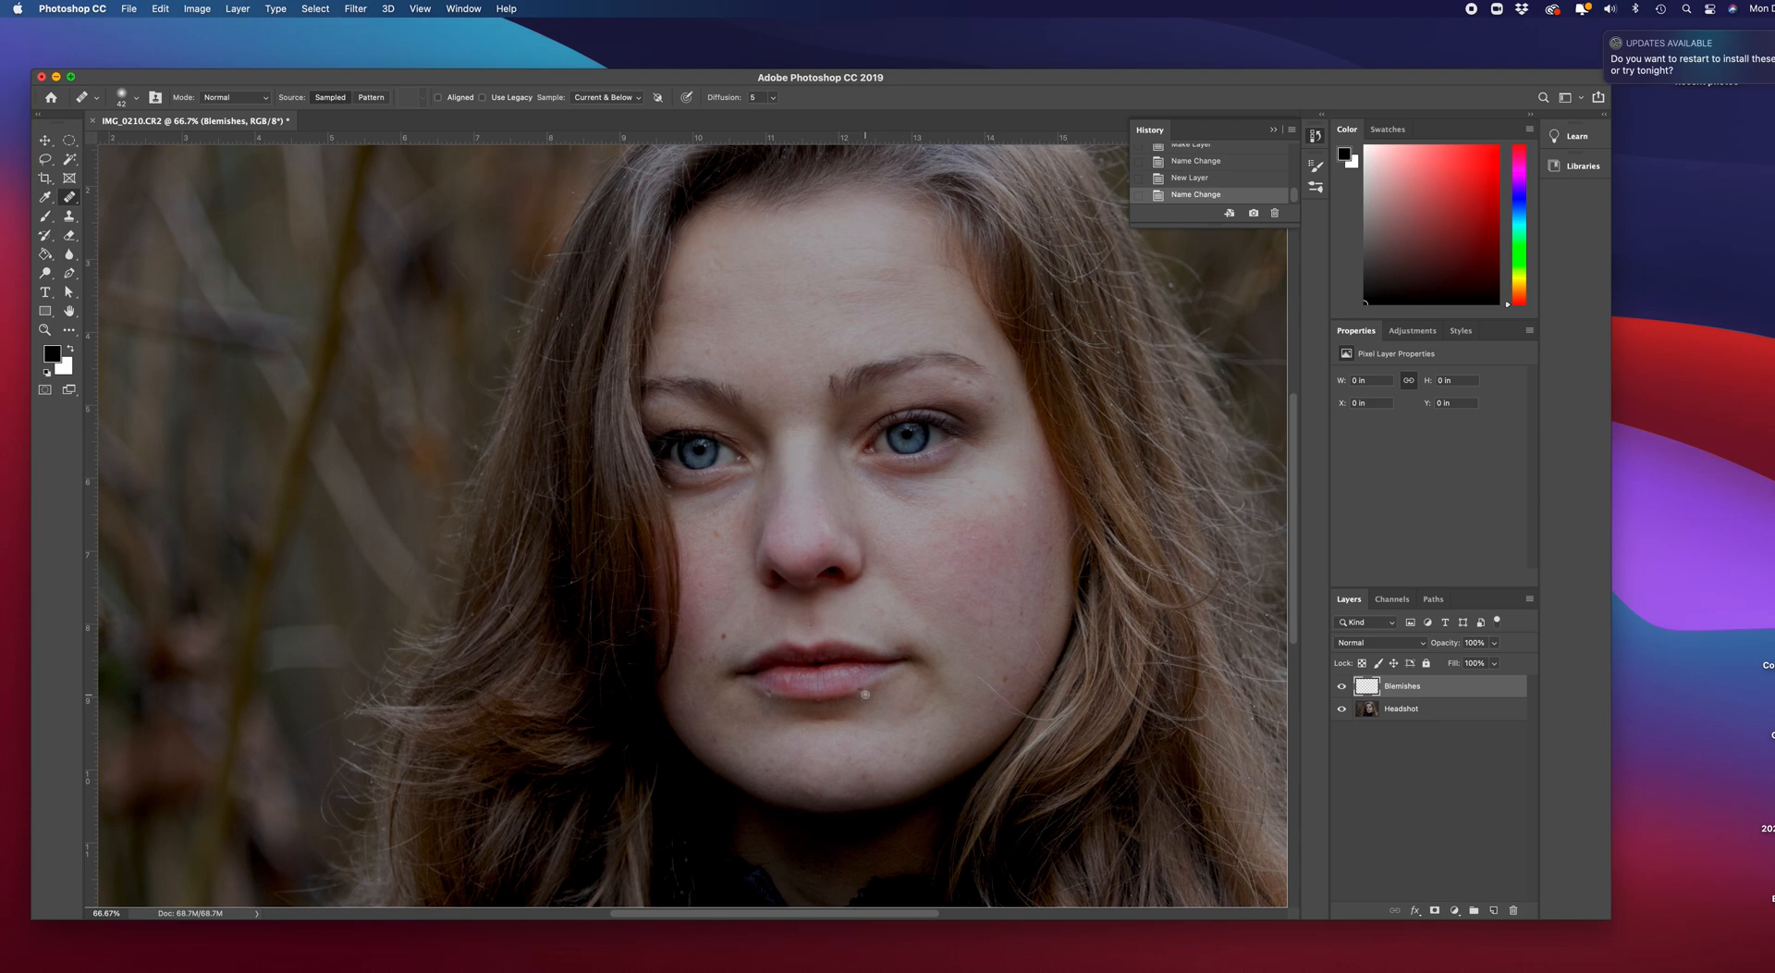
Heal the small blemishes on the chin below the lips on the Blemishes layer.
{"action": "left_click", "coordinate": [853, 749]}
{"action": "left_click", "coordinate": [847, 755]}
{"action": "left_click", "coordinate": [854, 752]}
{"action": "left_click", "coordinate": [861, 748]}
Enlarge the Healing Brush to about 53 px and heal the remaining blemishes across the chin and below the mouth corner.
{"action": "right_click", "coordinate": [870, 743]}
{"action": "left_click_drag", "start_coordinate": [908, 773], "coordinate": [928, 771]}
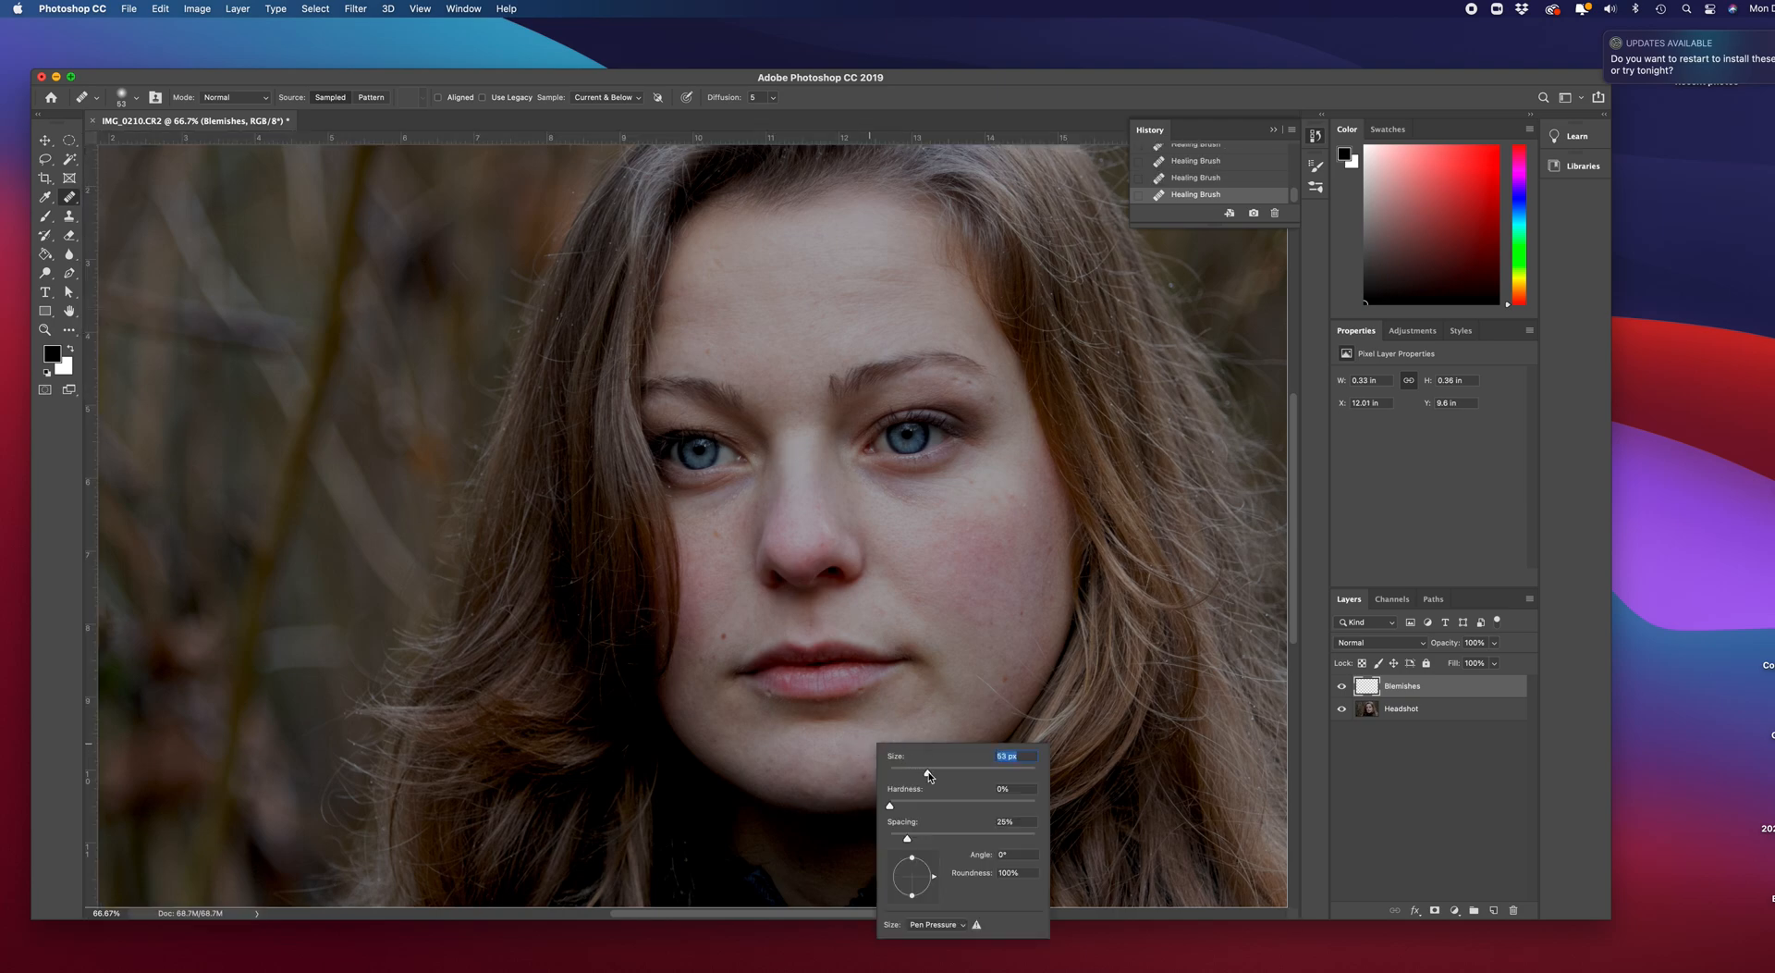
{"action": "left_click", "coordinate": [852, 749]}
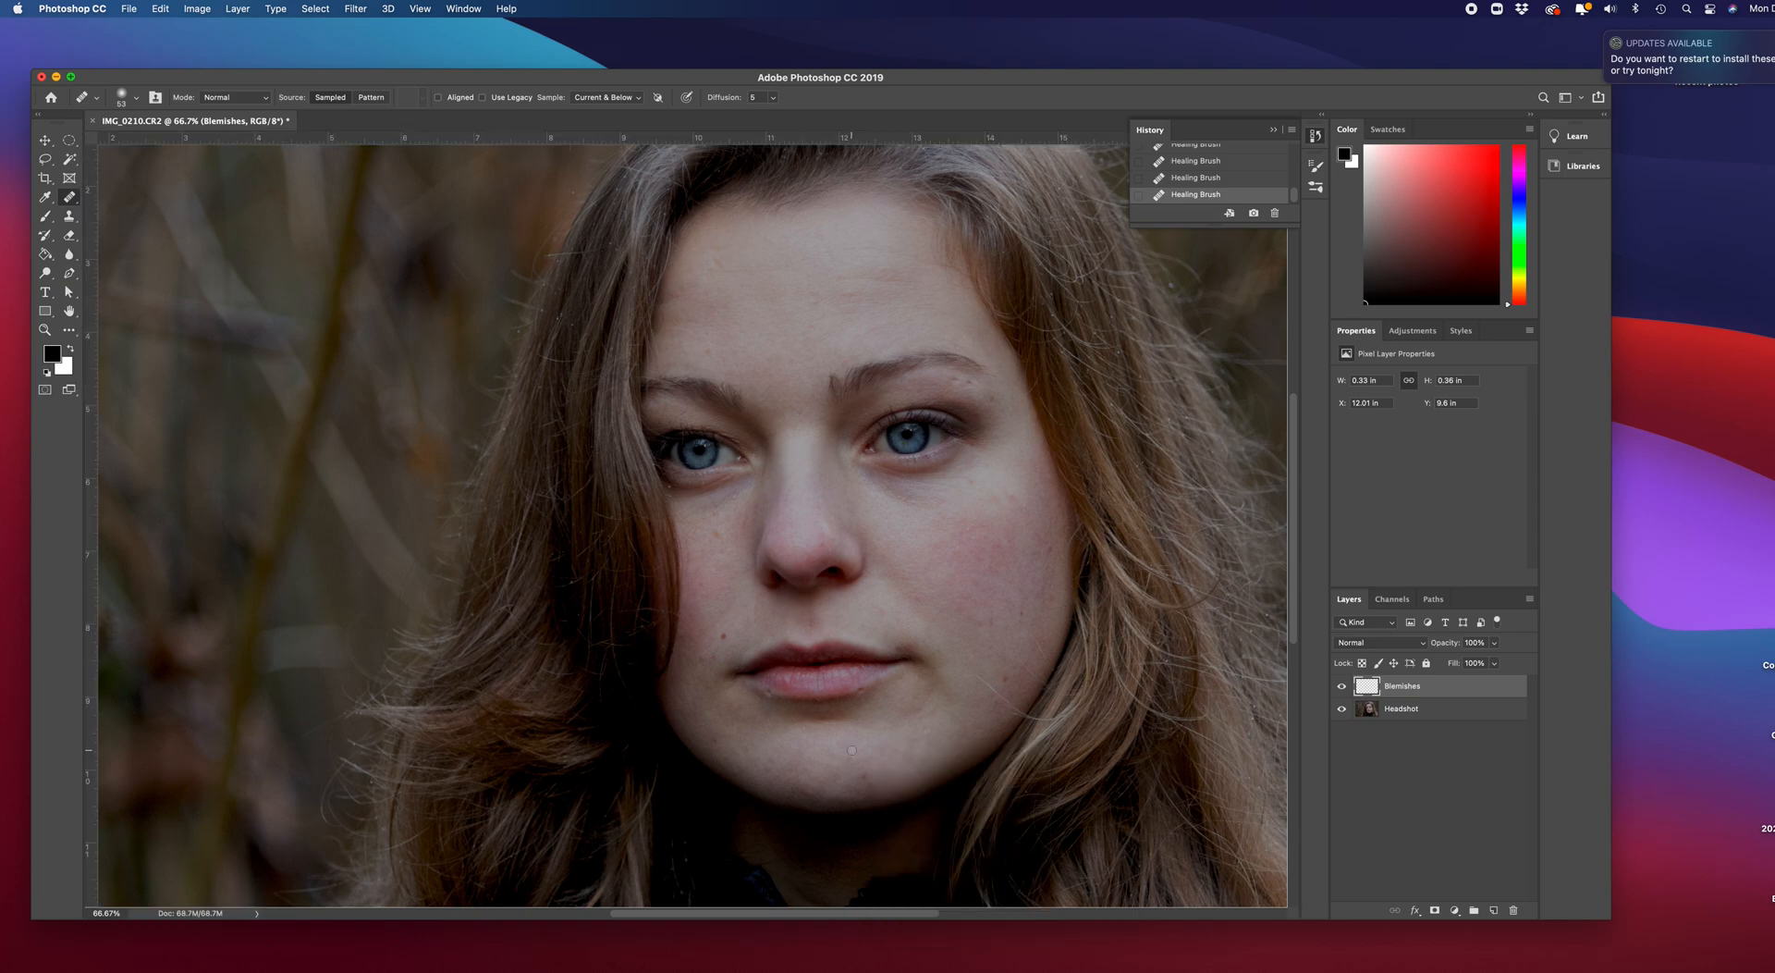
{"action": "left_click", "coordinate": [851, 749]}
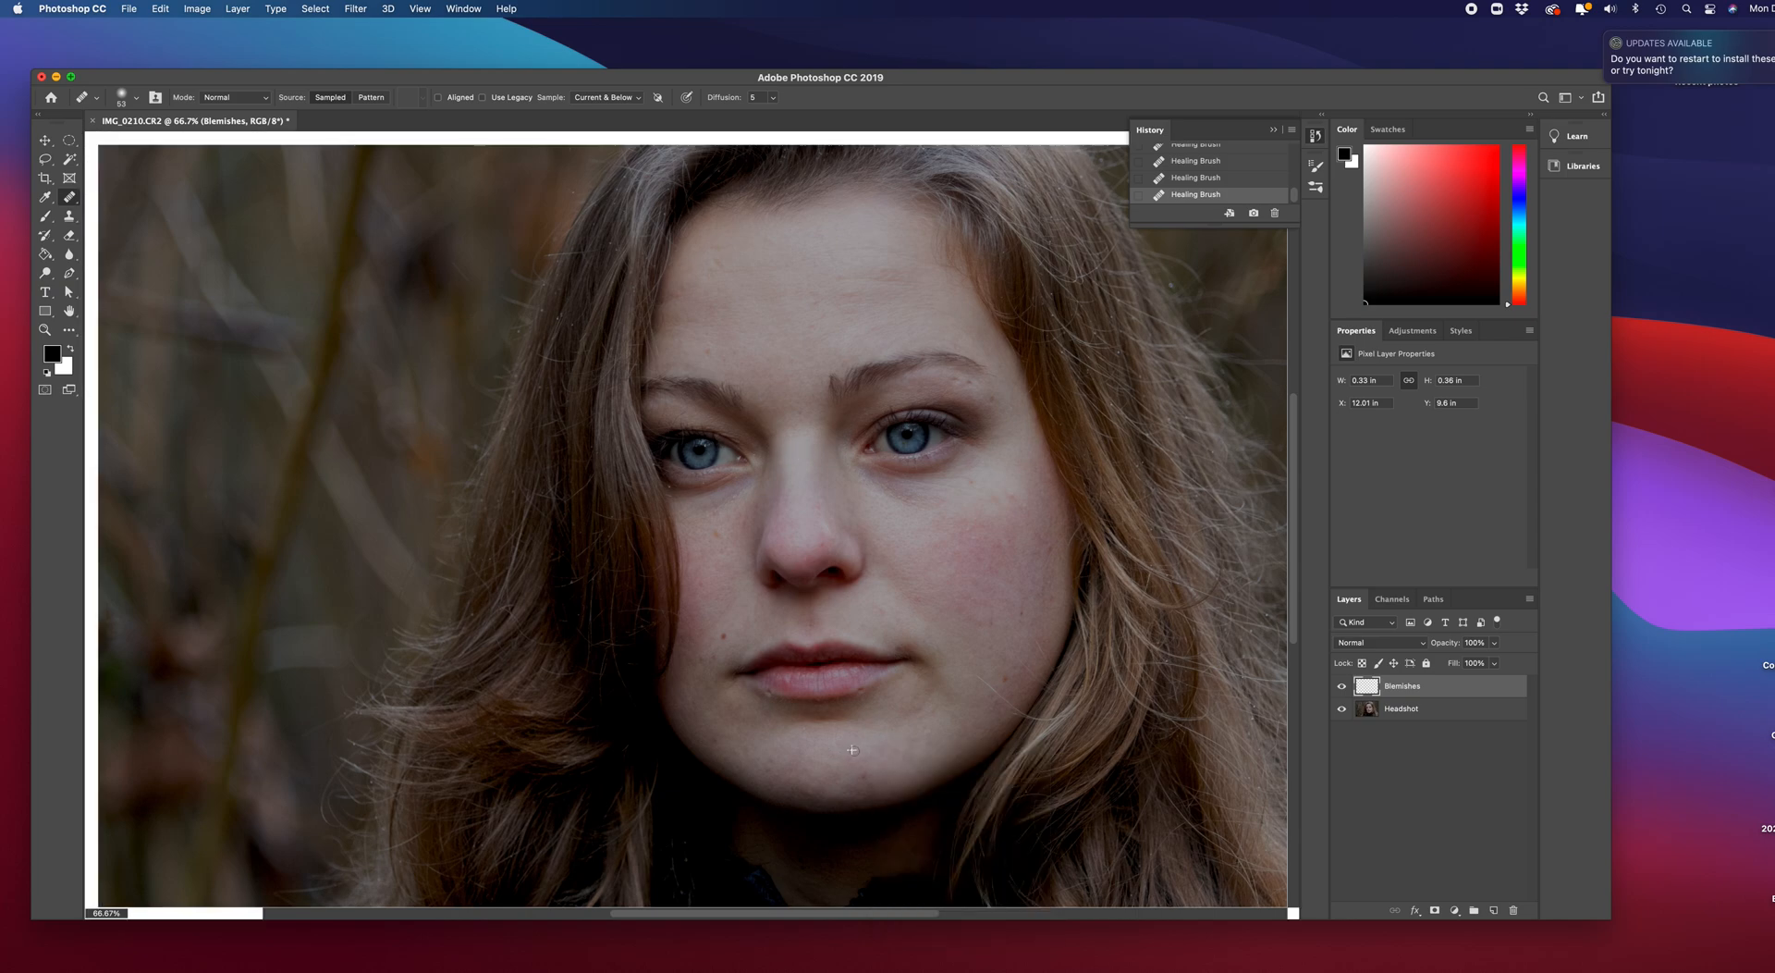
{"action": "left_click", "coordinate": [869, 773]}
{"action": "left_click", "coordinate": [913, 717]}
Set the Healing Brush size to about 64 px and heal the spots on the centre and right side of the forehead.
{"action": "right_click", "coordinate": [934, 506]}
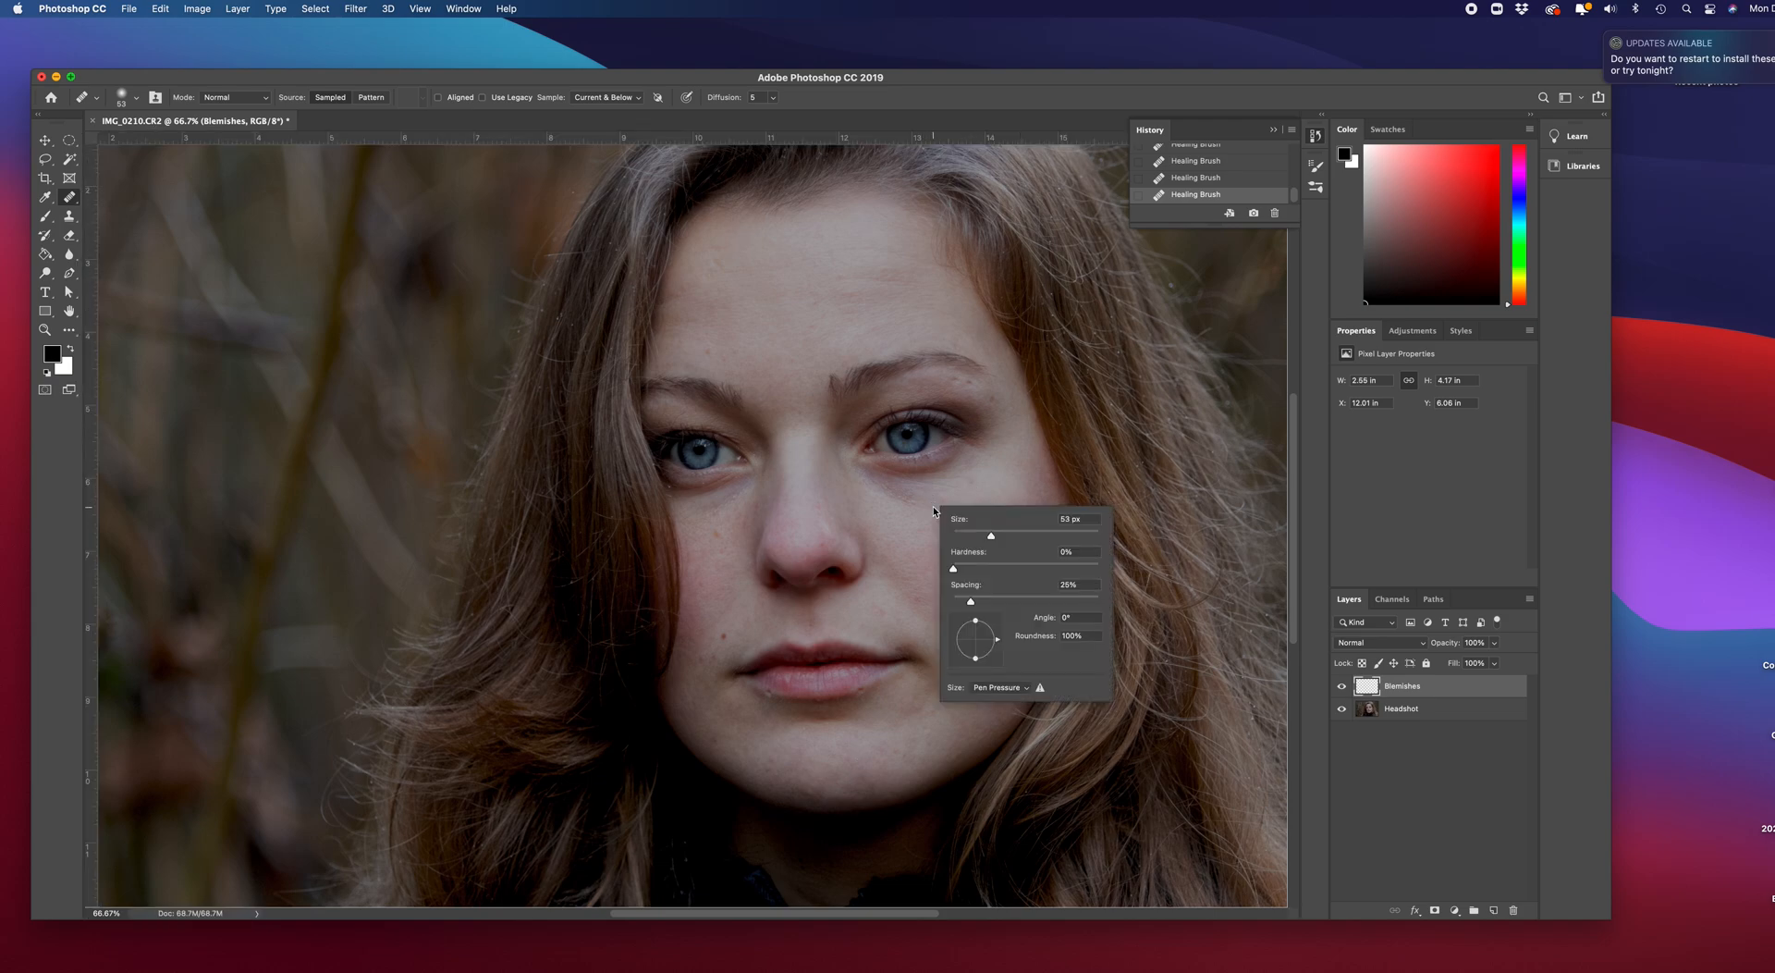
{"action": "left_click_drag", "start_coordinate": [990, 536], "coordinate": [1000, 534]}
{"action": "left_click", "coordinate": [872, 279]}
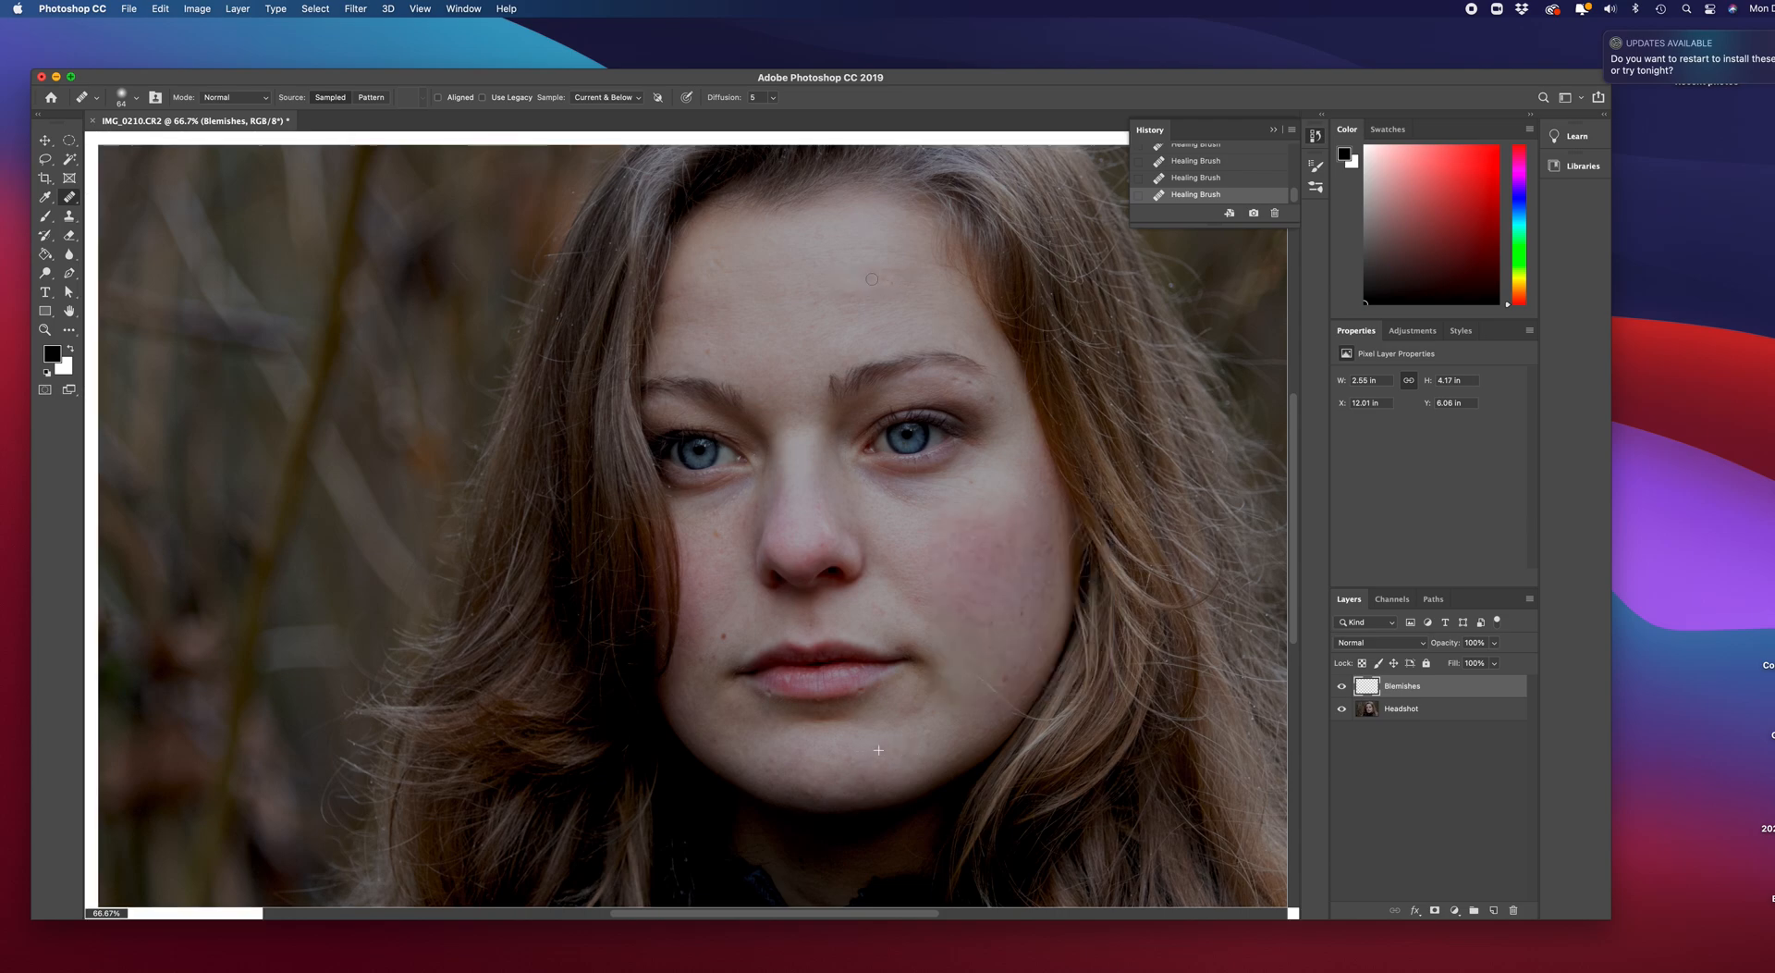
{"action": "left_click", "coordinate": [903, 284]}
{"action": "left_click", "coordinate": [841, 309]}
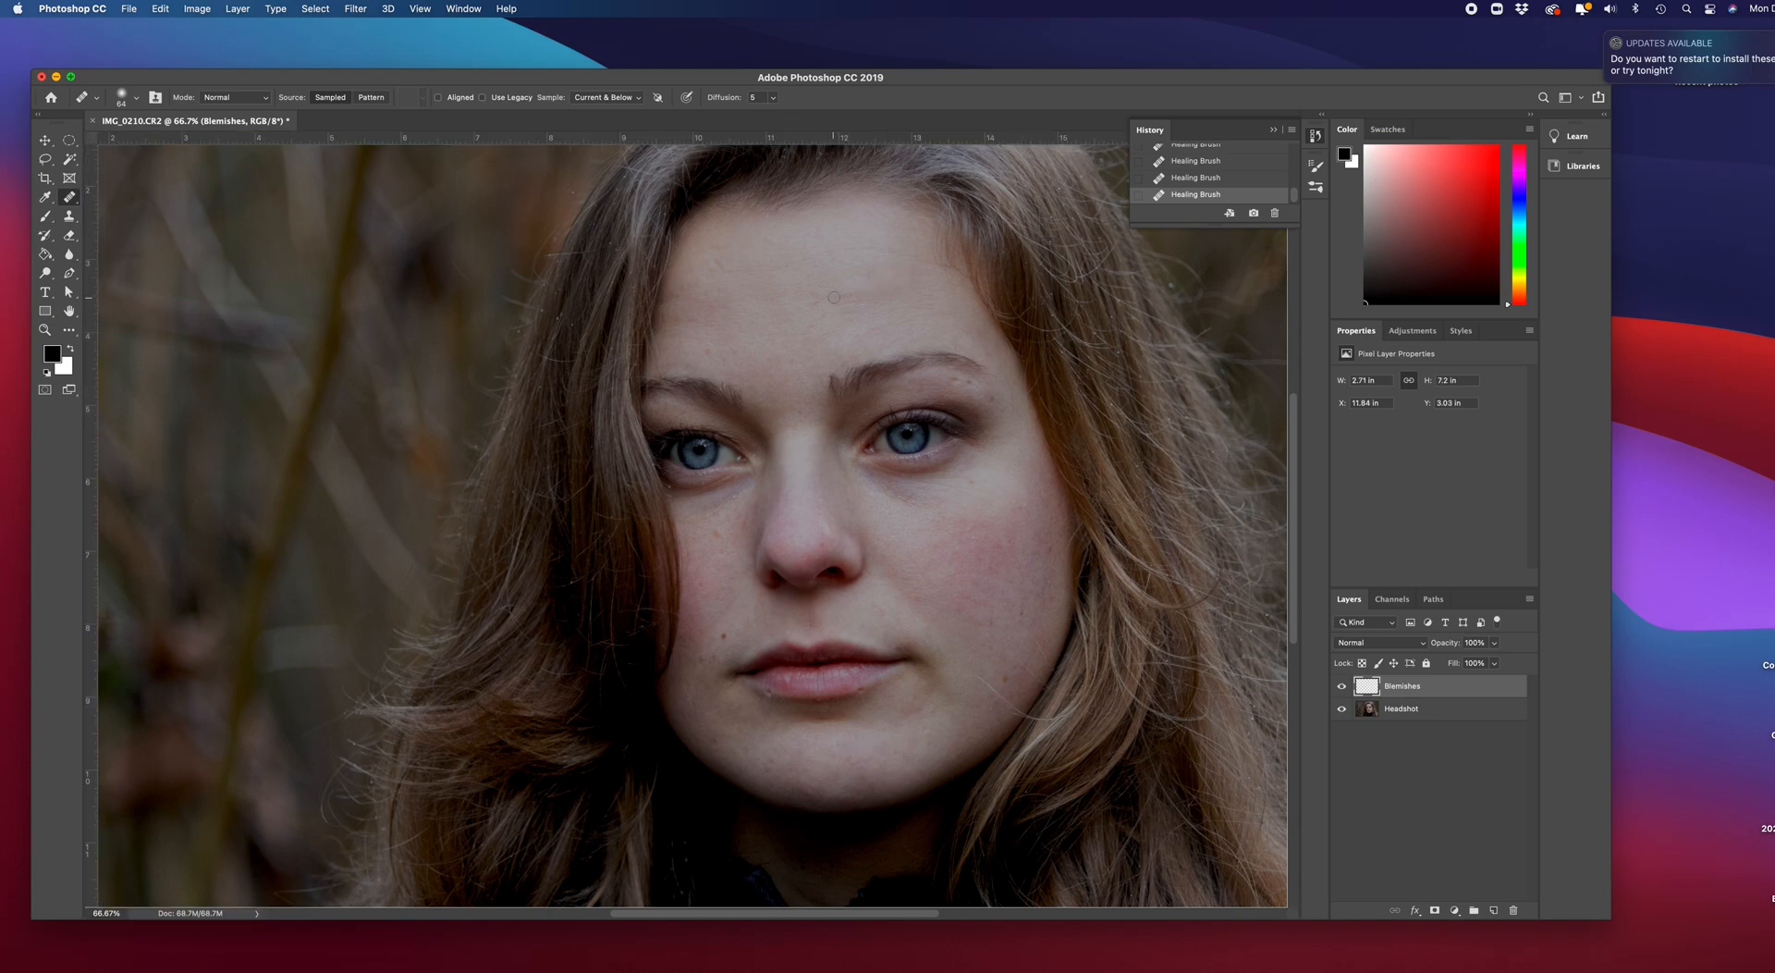
{"action": "left_click", "coordinate": [850, 312]}
{"action": "left_click", "coordinate": [886, 250]}
{"action": "left_click", "coordinate": [884, 253]}
{"action": "left_click_drag", "start_coordinate": [894, 254], "coordinate": [918, 258]}
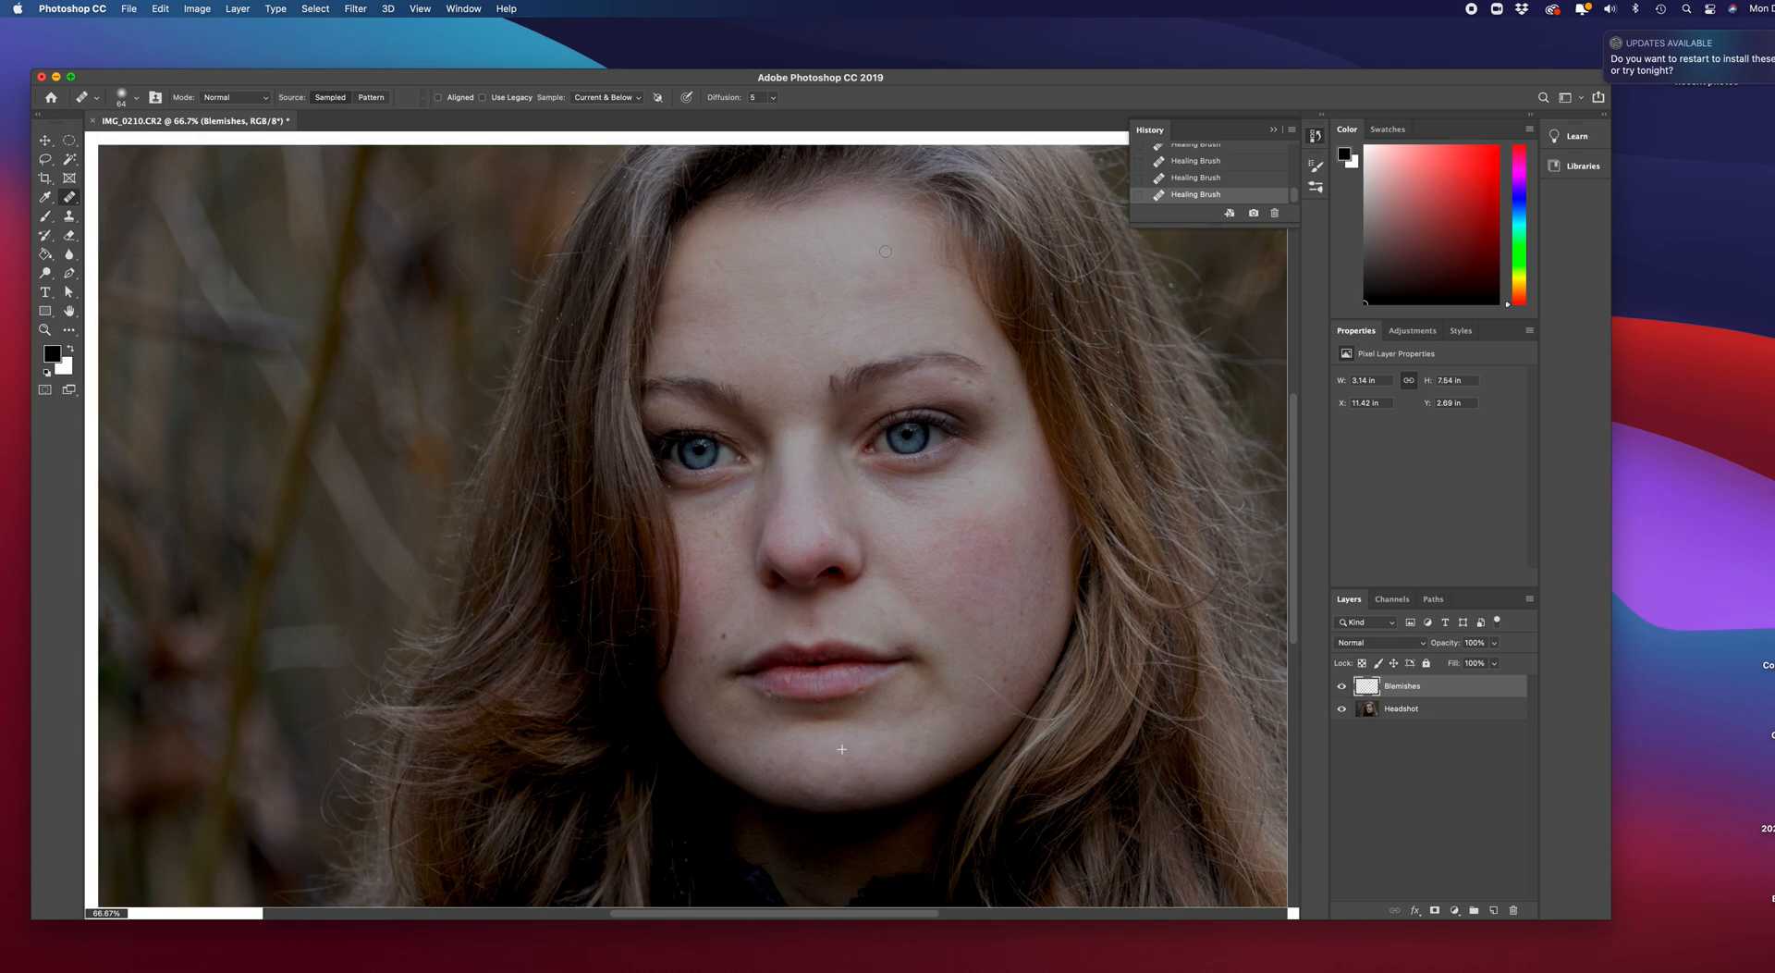
{"action": "left_click", "coordinate": [873, 245]}
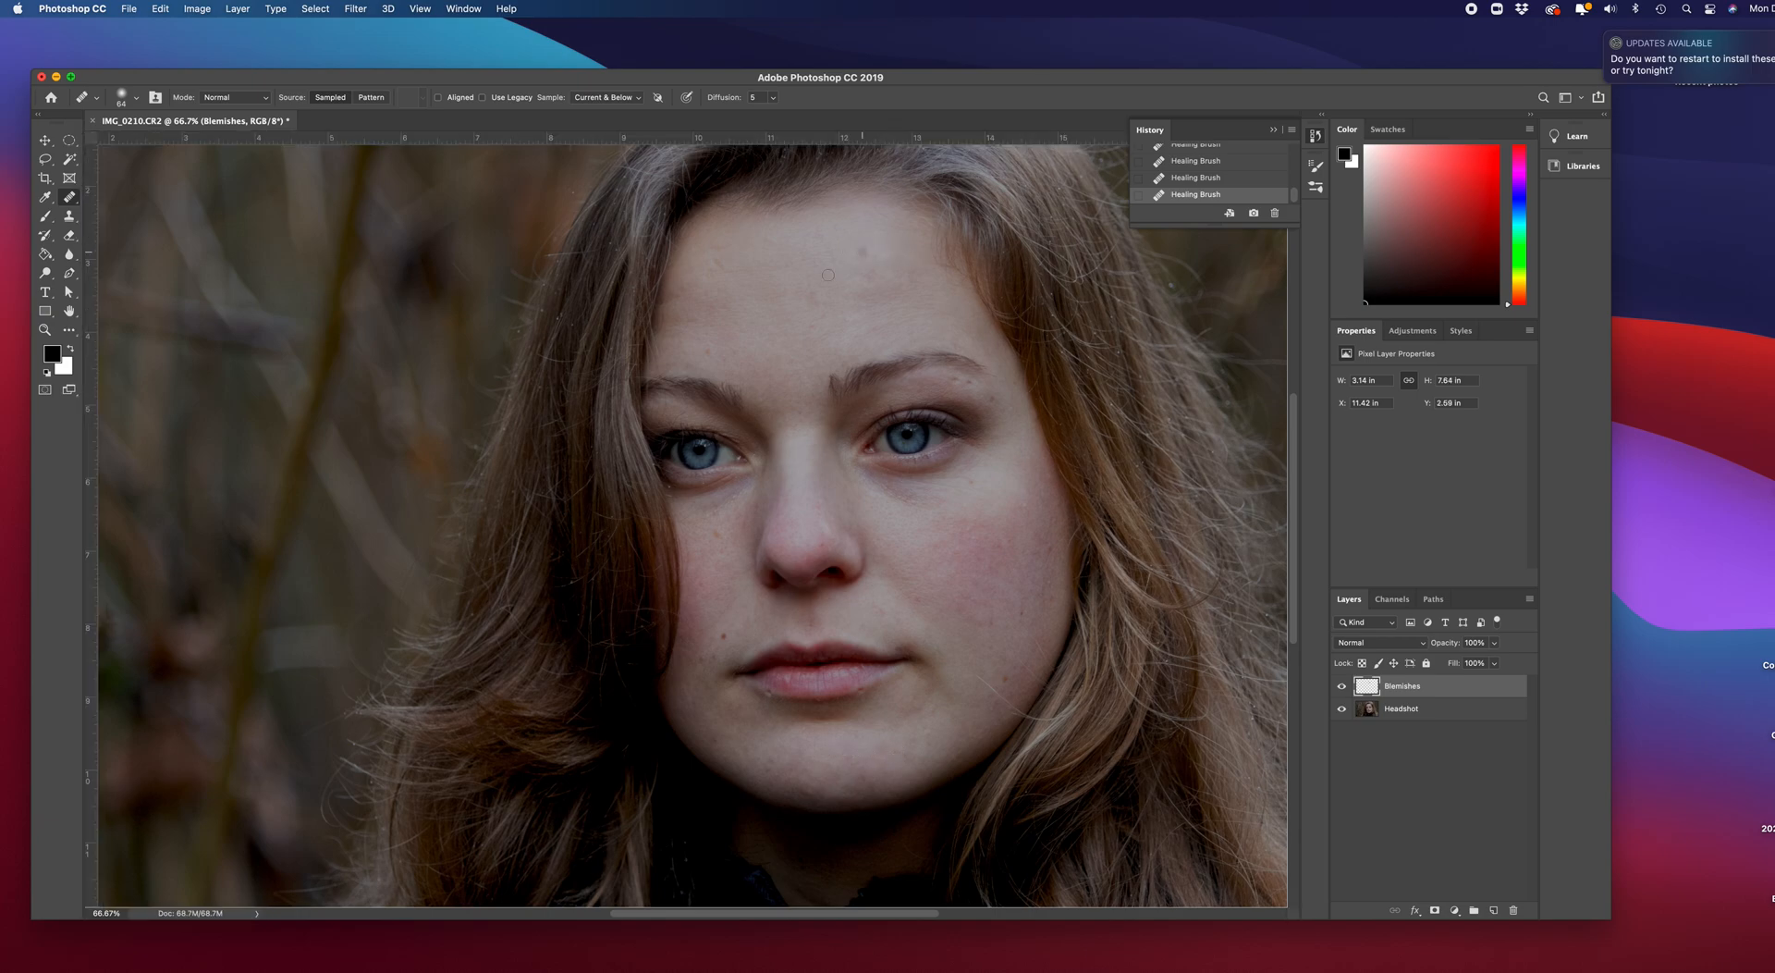
{"action": "left_click", "coordinate": [811, 297]}
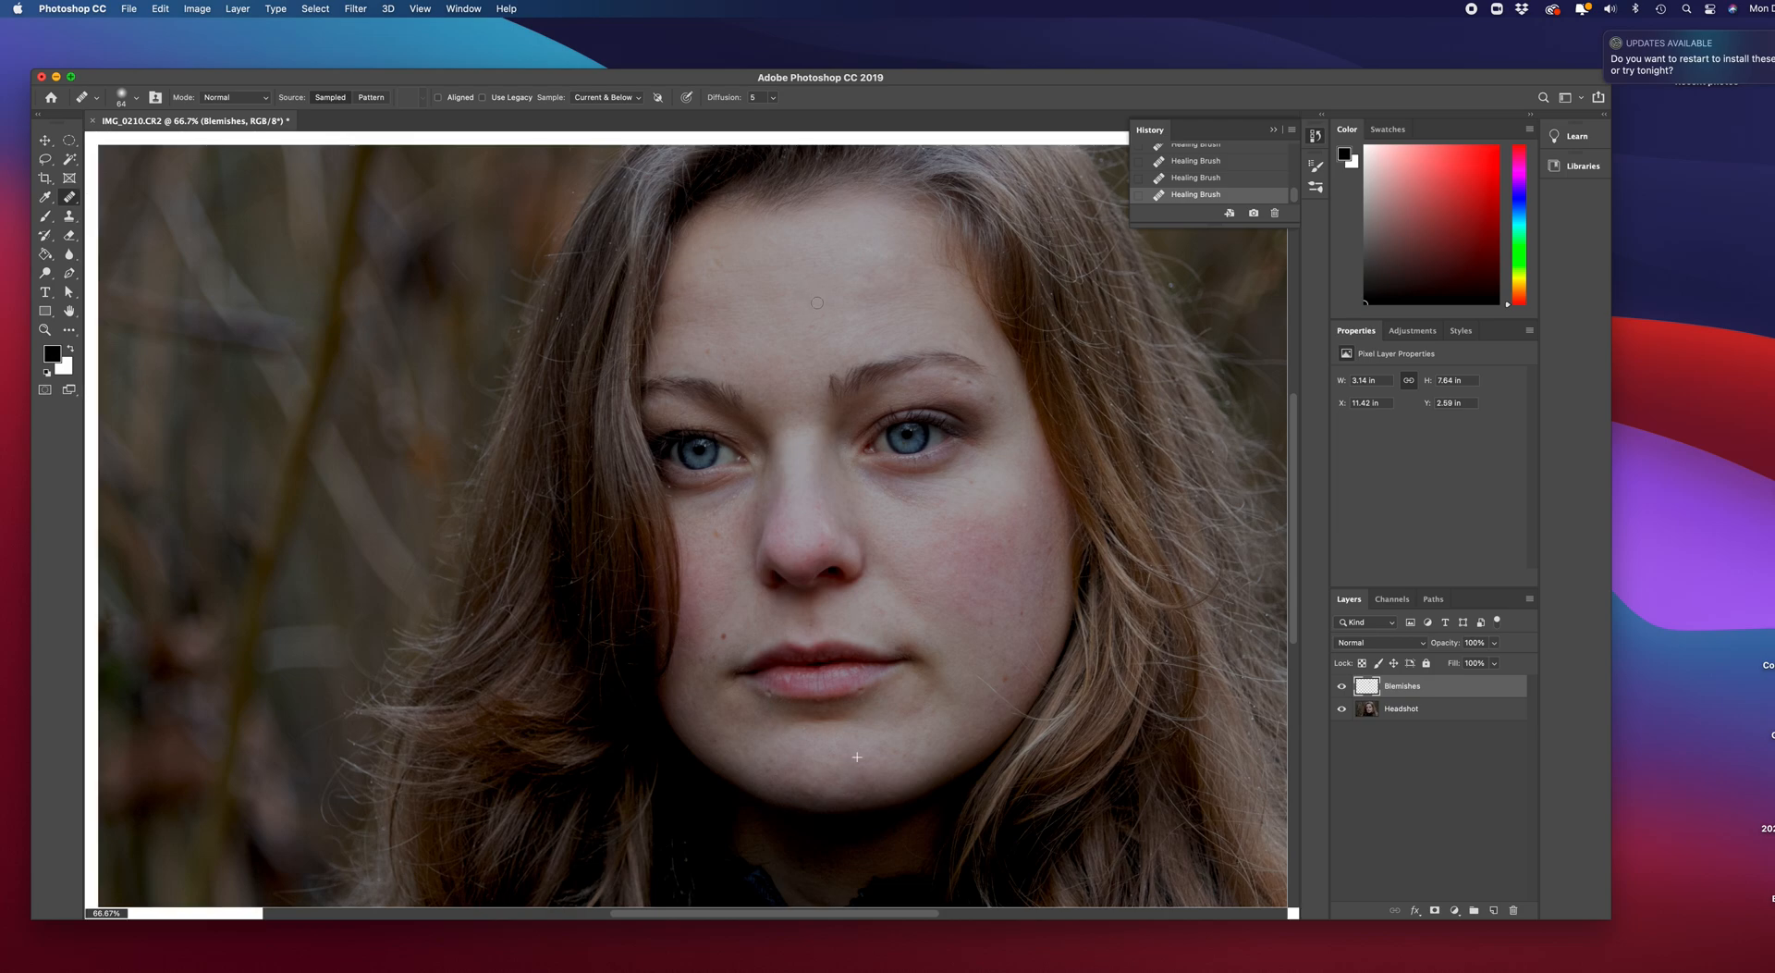
Heal the blemishes on the left side of the forehead, above the left eyebrow and between the eyes.
{"action": "left_click", "coordinate": [749, 268]}
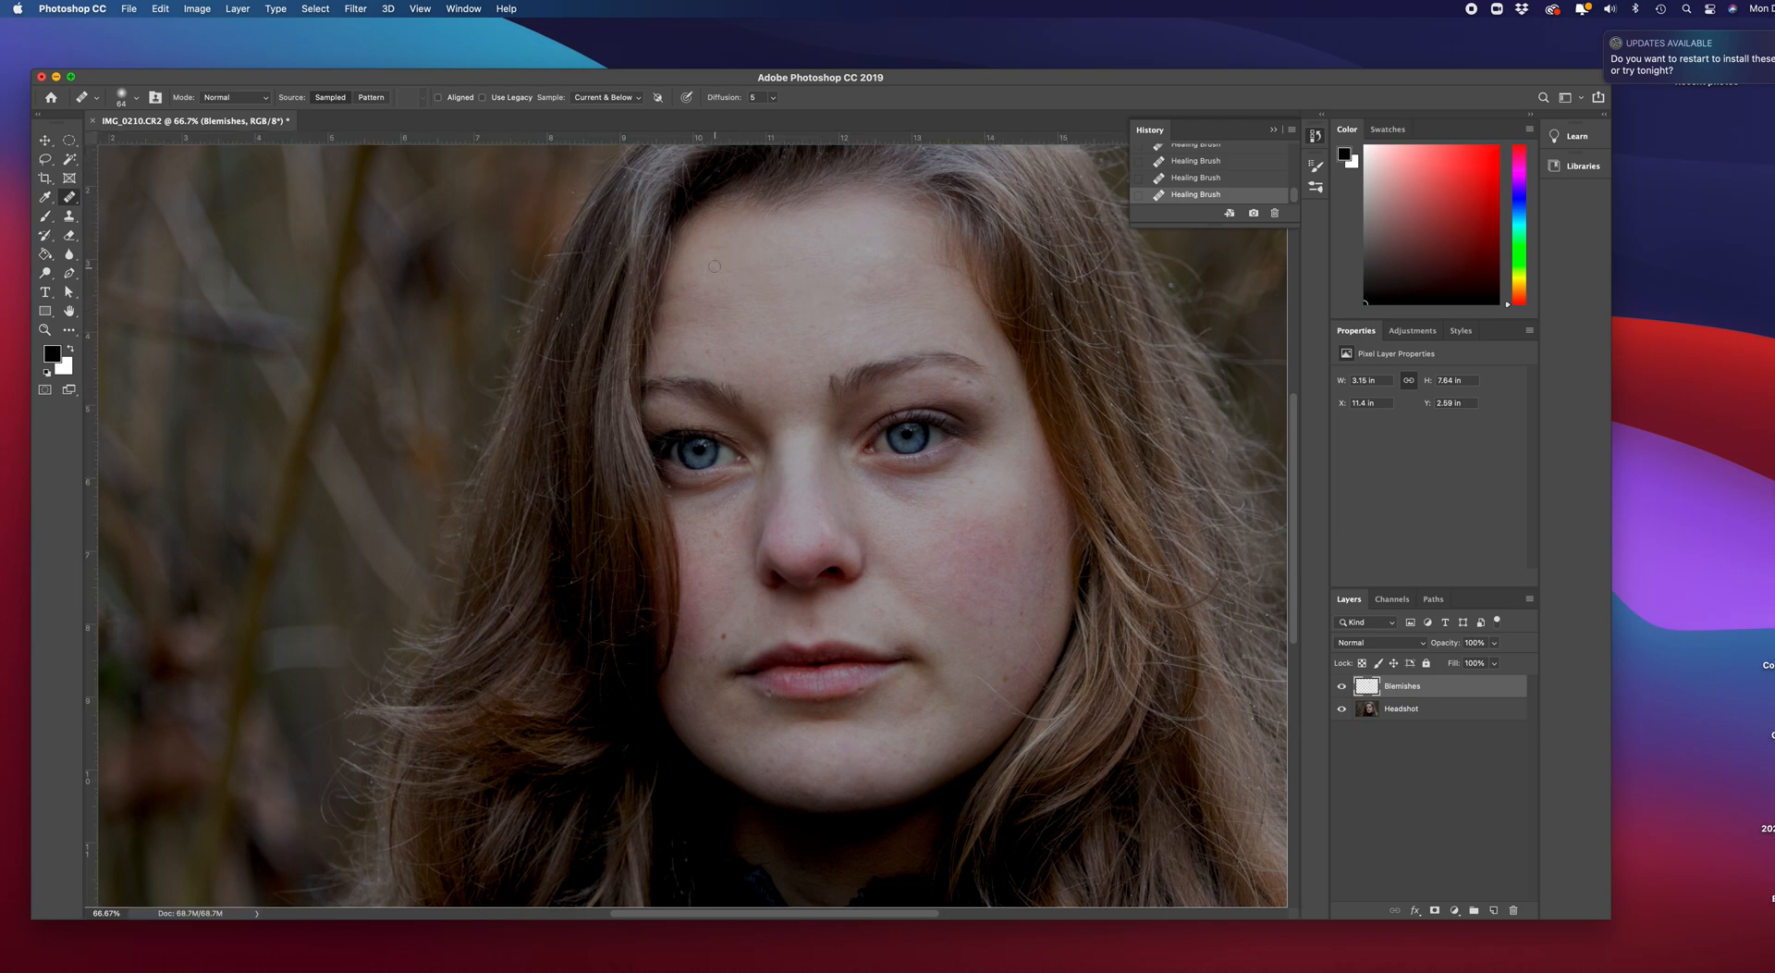
{"action": "left_click", "coordinate": [720, 268]}
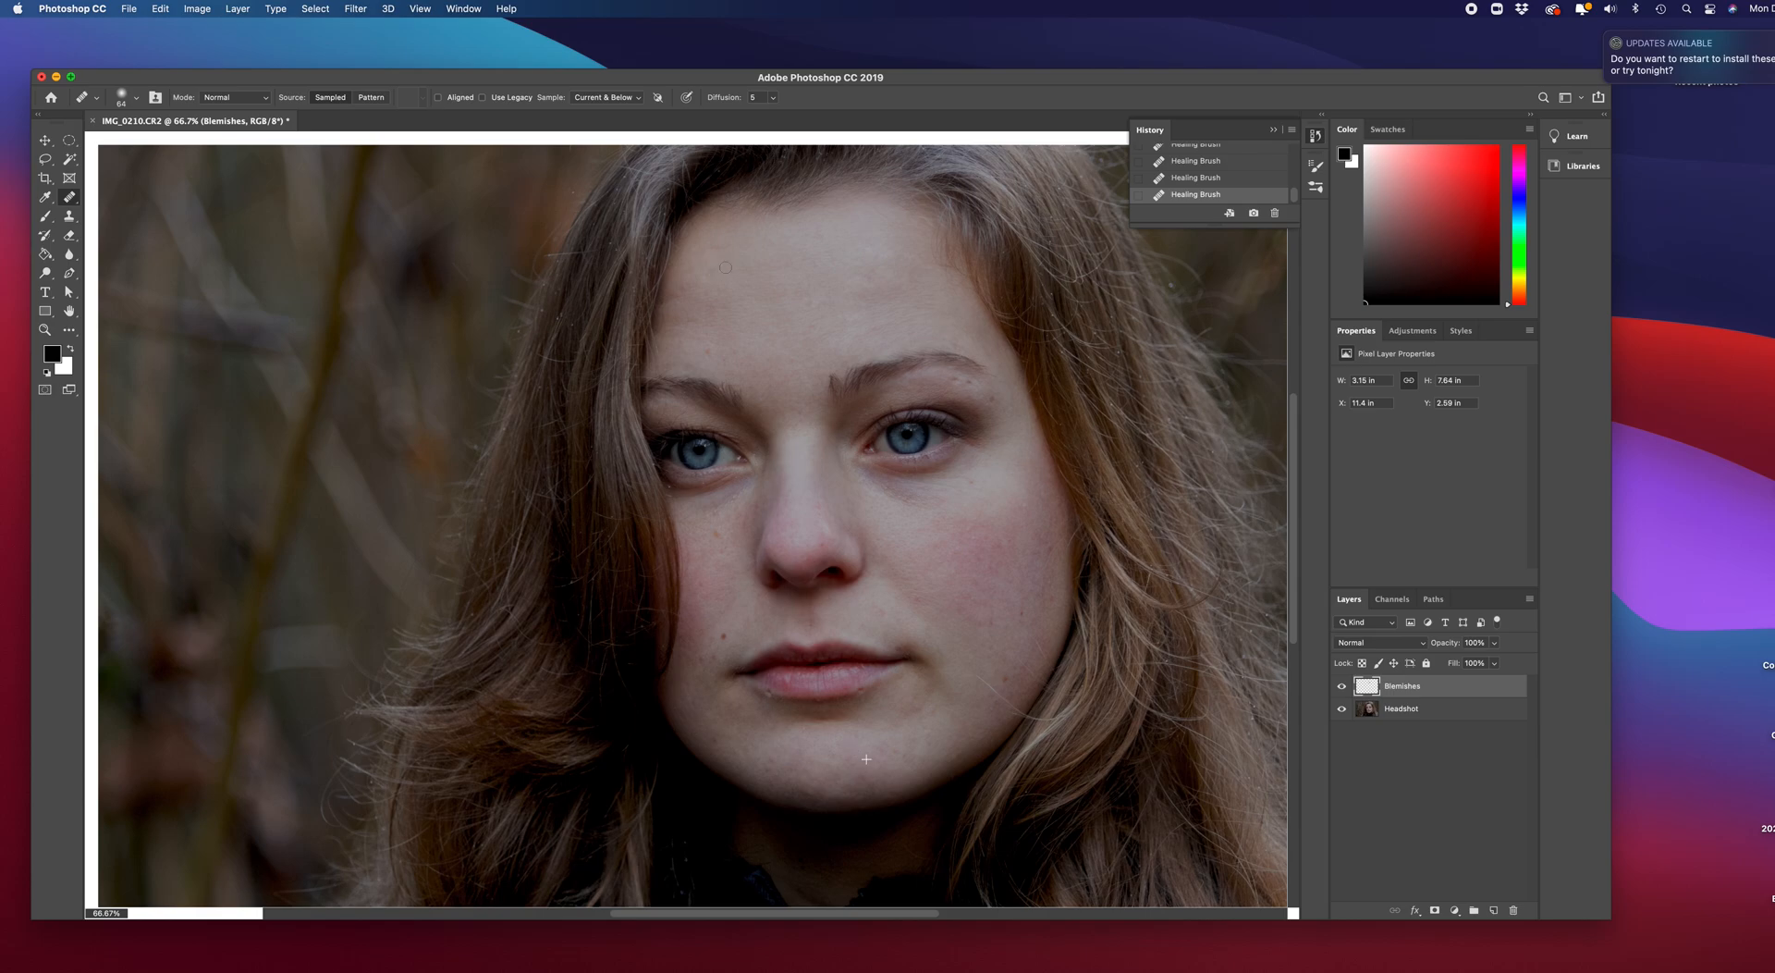
{"action": "left_click", "coordinate": [728, 248]}
{"action": "left_click", "coordinate": [706, 250]}
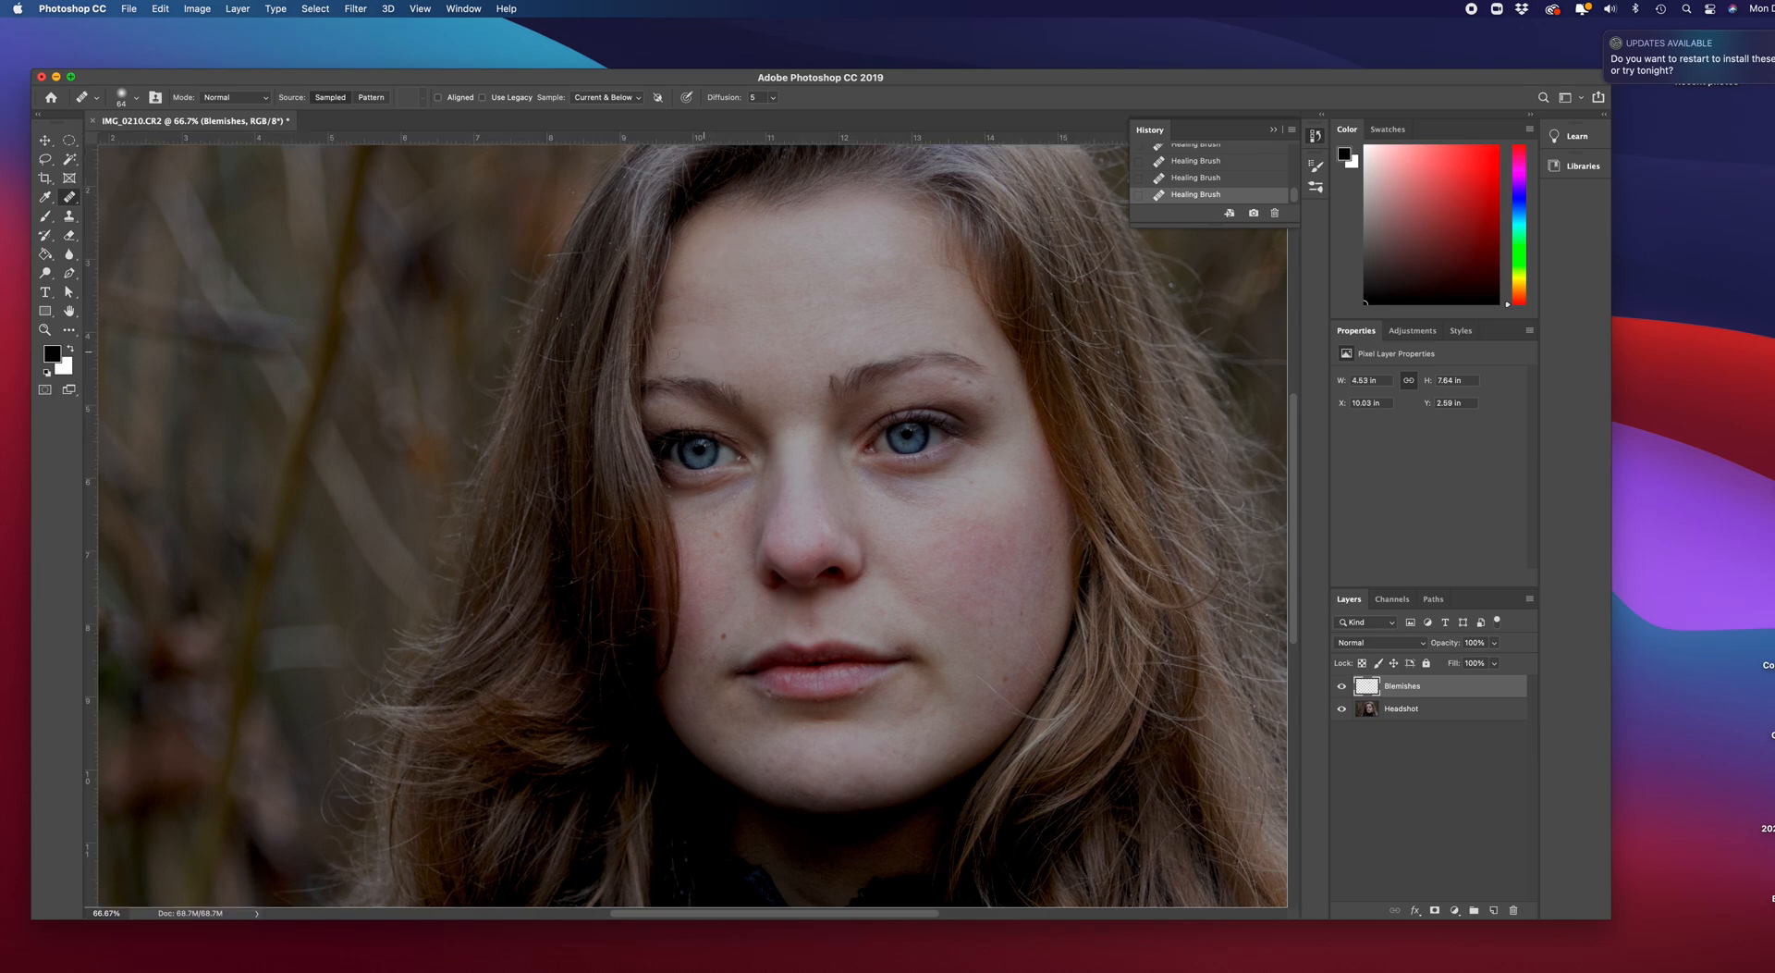
{"action": "left_click", "coordinate": [709, 354]}
{"action": "left_click", "coordinate": [736, 351]}
{"action": "left_click", "coordinate": [729, 364]}
{"action": "left_click", "coordinate": [799, 411]}
Heal the leftover spots on the mid-forehead and along the left hairline down to the eyebrow.
{"action": "left_click", "coordinate": [887, 308]}
{"action": "left_click", "coordinate": [811, 330]}
{"action": "left_click", "coordinate": [812, 329]}
{"action": "left_click", "coordinate": [814, 326]}
{"action": "left_click", "coordinate": [713, 270]}
{"action": "left_click", "coordinate": [688, 320]}
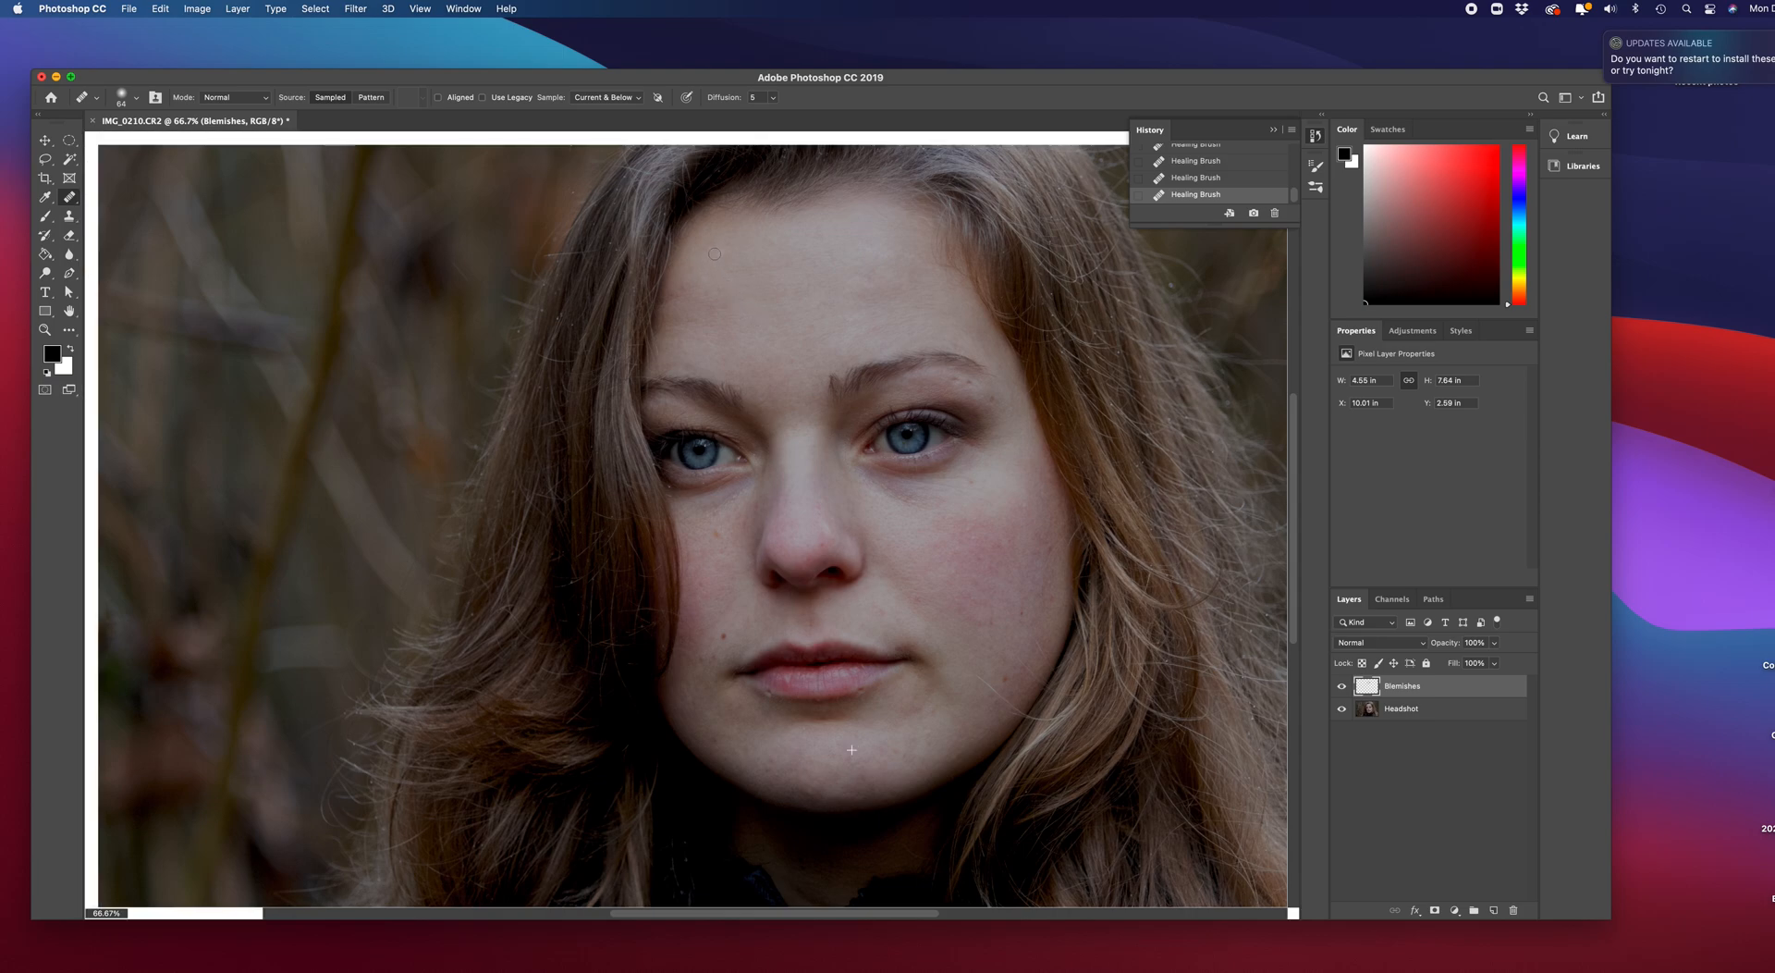
{"action": "left_click", "coordinate": [693, 354]}
{"action": "left_click", "coordinate": [687, 363]}
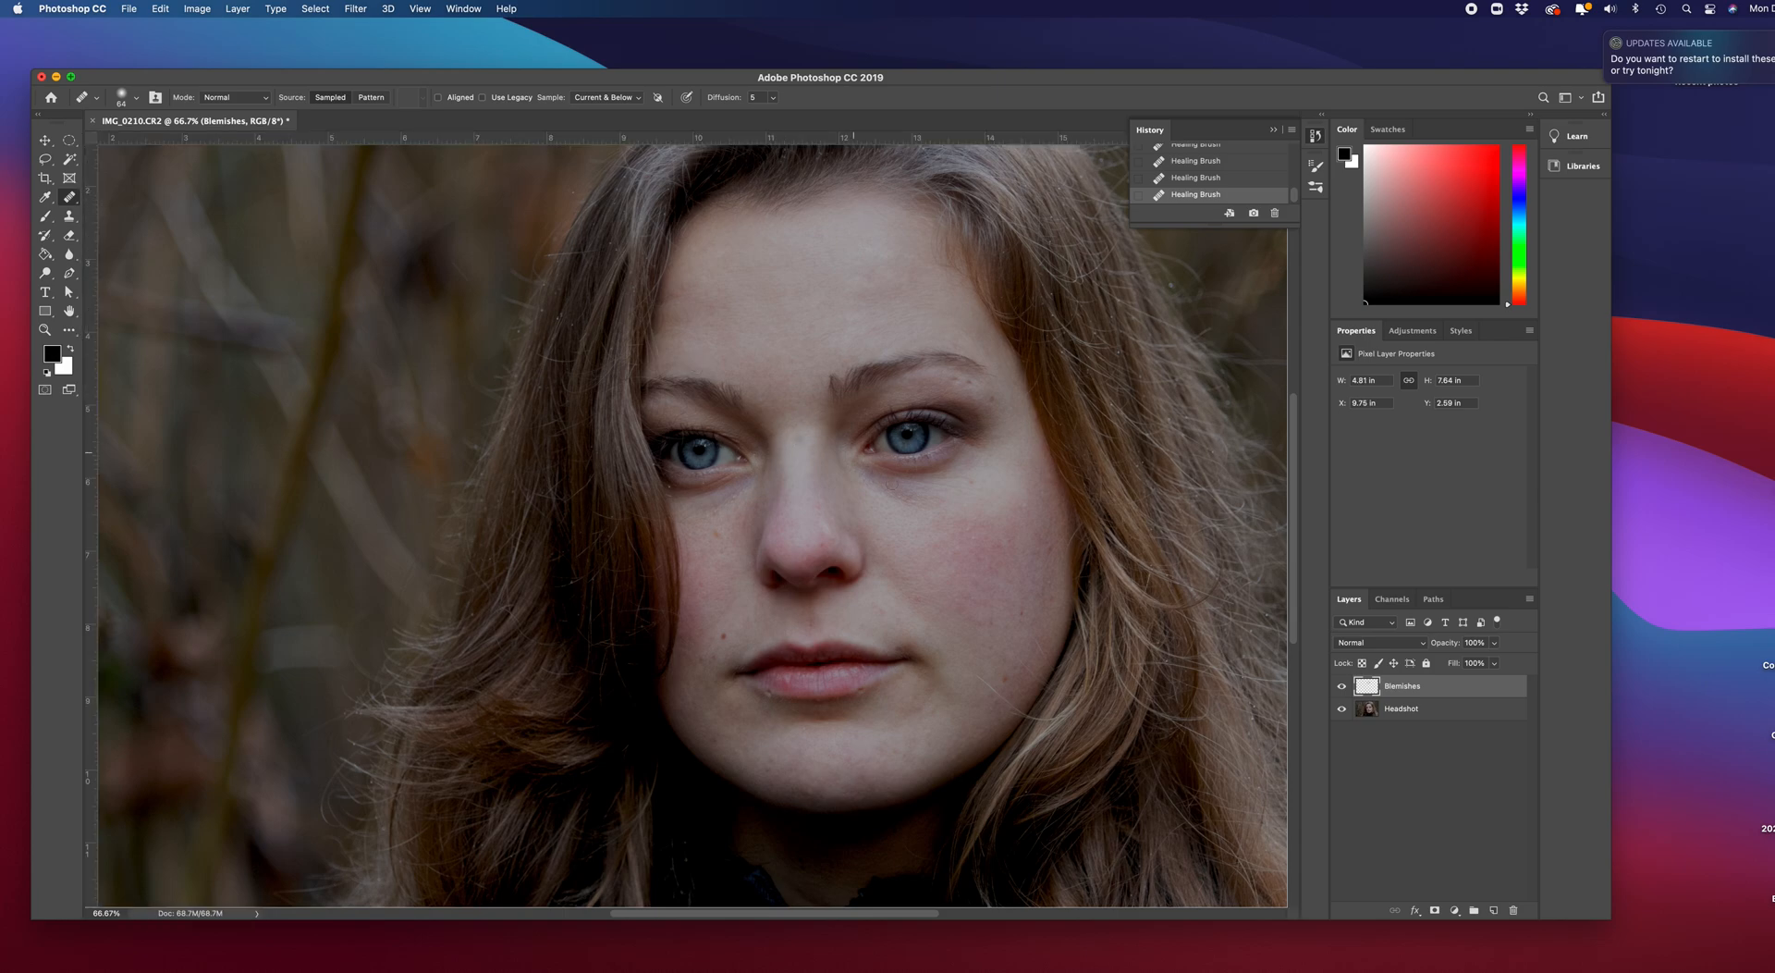
Enlarge the Healing Brush to 108 px and heal the blemishes across the cheek on the right side of the portrait.
{"action": "right_click", "coordinate": [946, 531]}
{"action": "left_click_drag", "start_coordinate": [1016, 562], "coordinate": [1044, 565]}
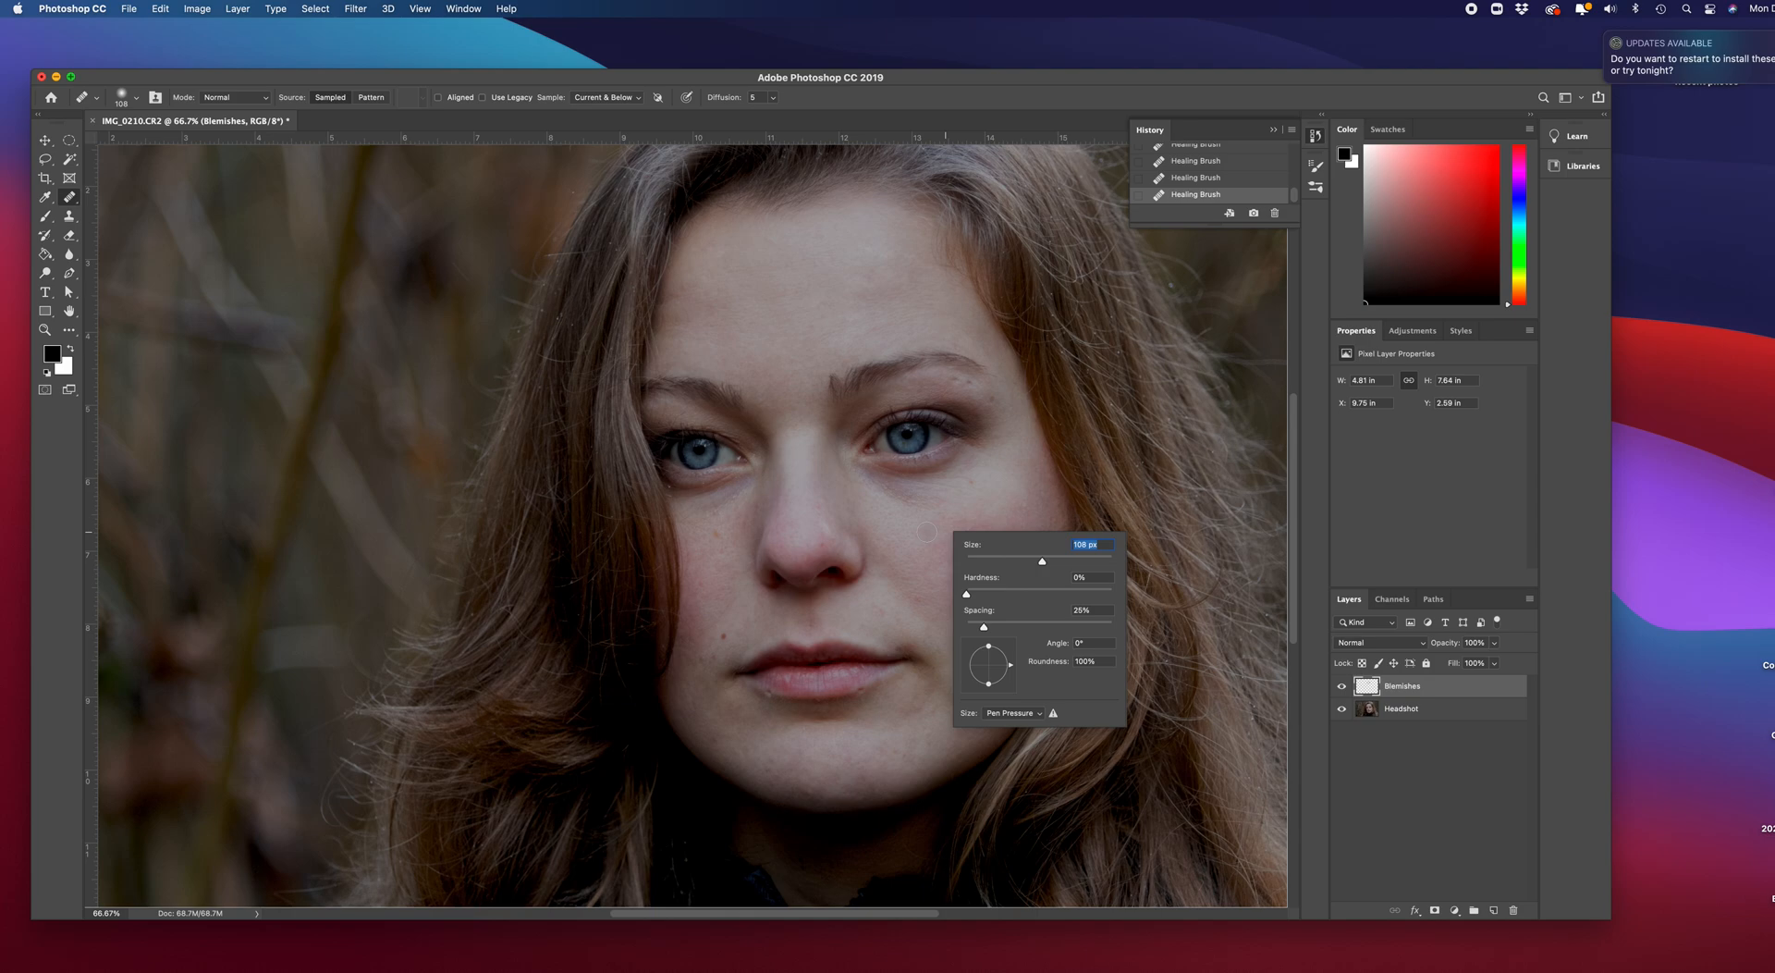
{"action": "left_click", "coordinate": [1015, 502]}
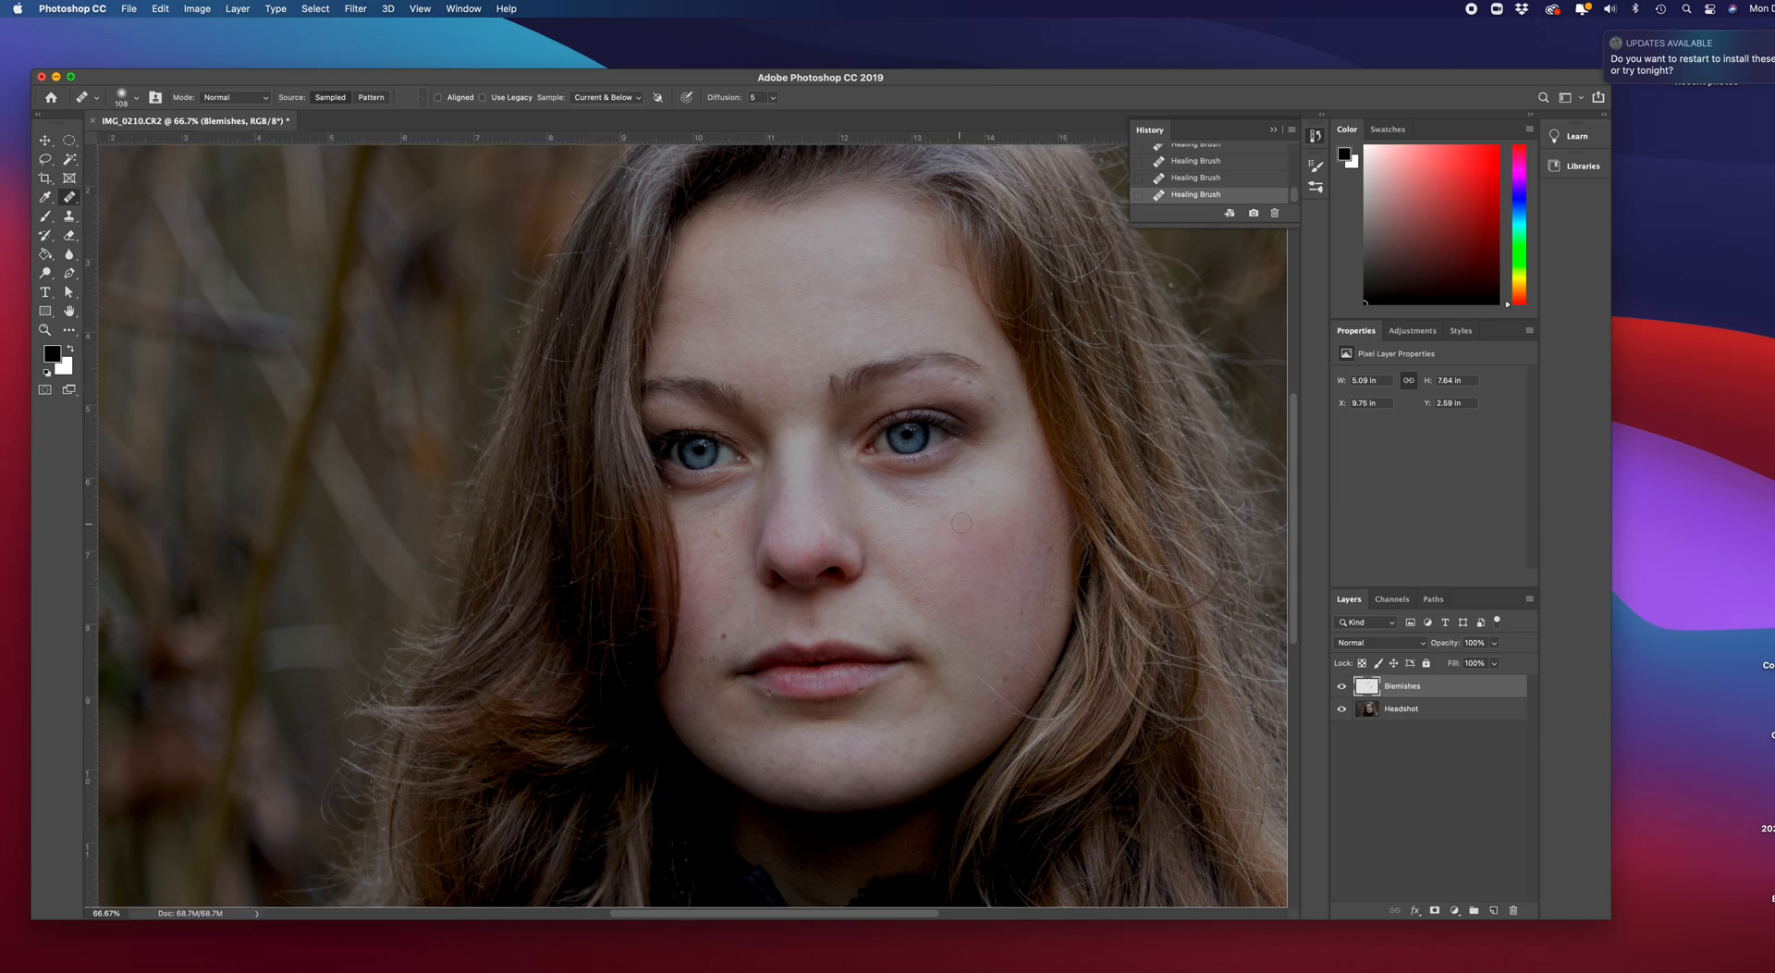
{"action": "left_click", "coordinate": [1036, 555]}
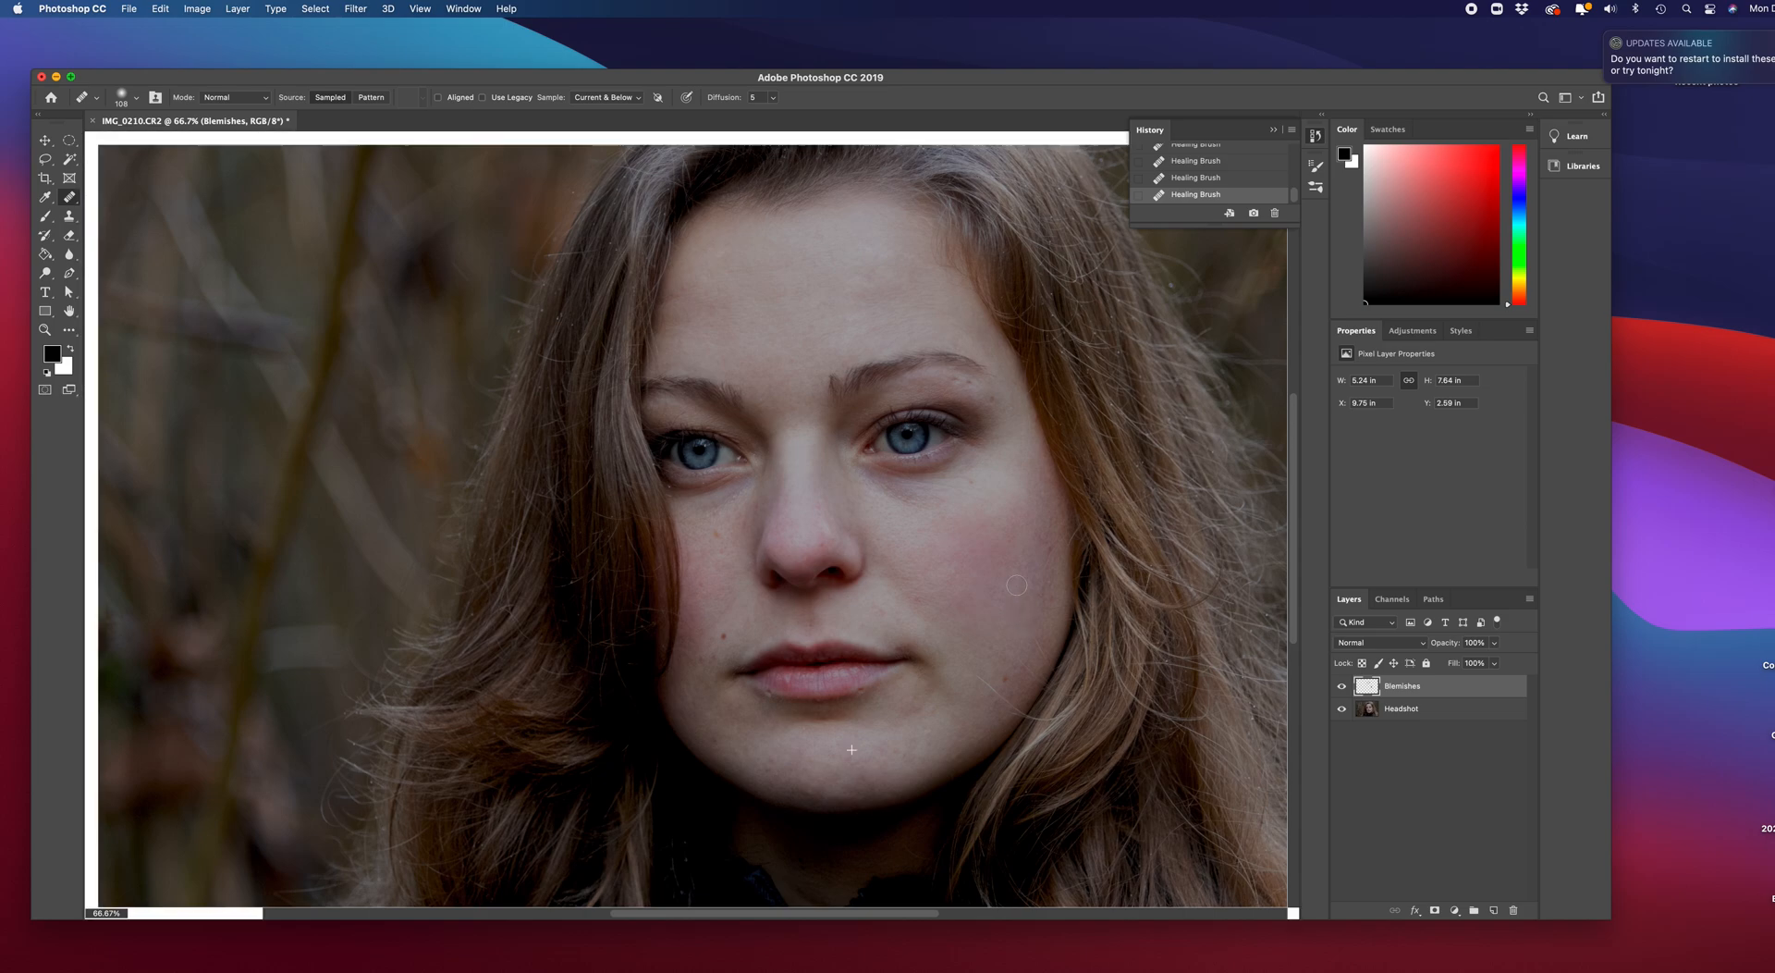
{"action": "left_click", "coordinate": [1047, 595]}
{"action": "left_click", "coordinate": [1046, 549]}
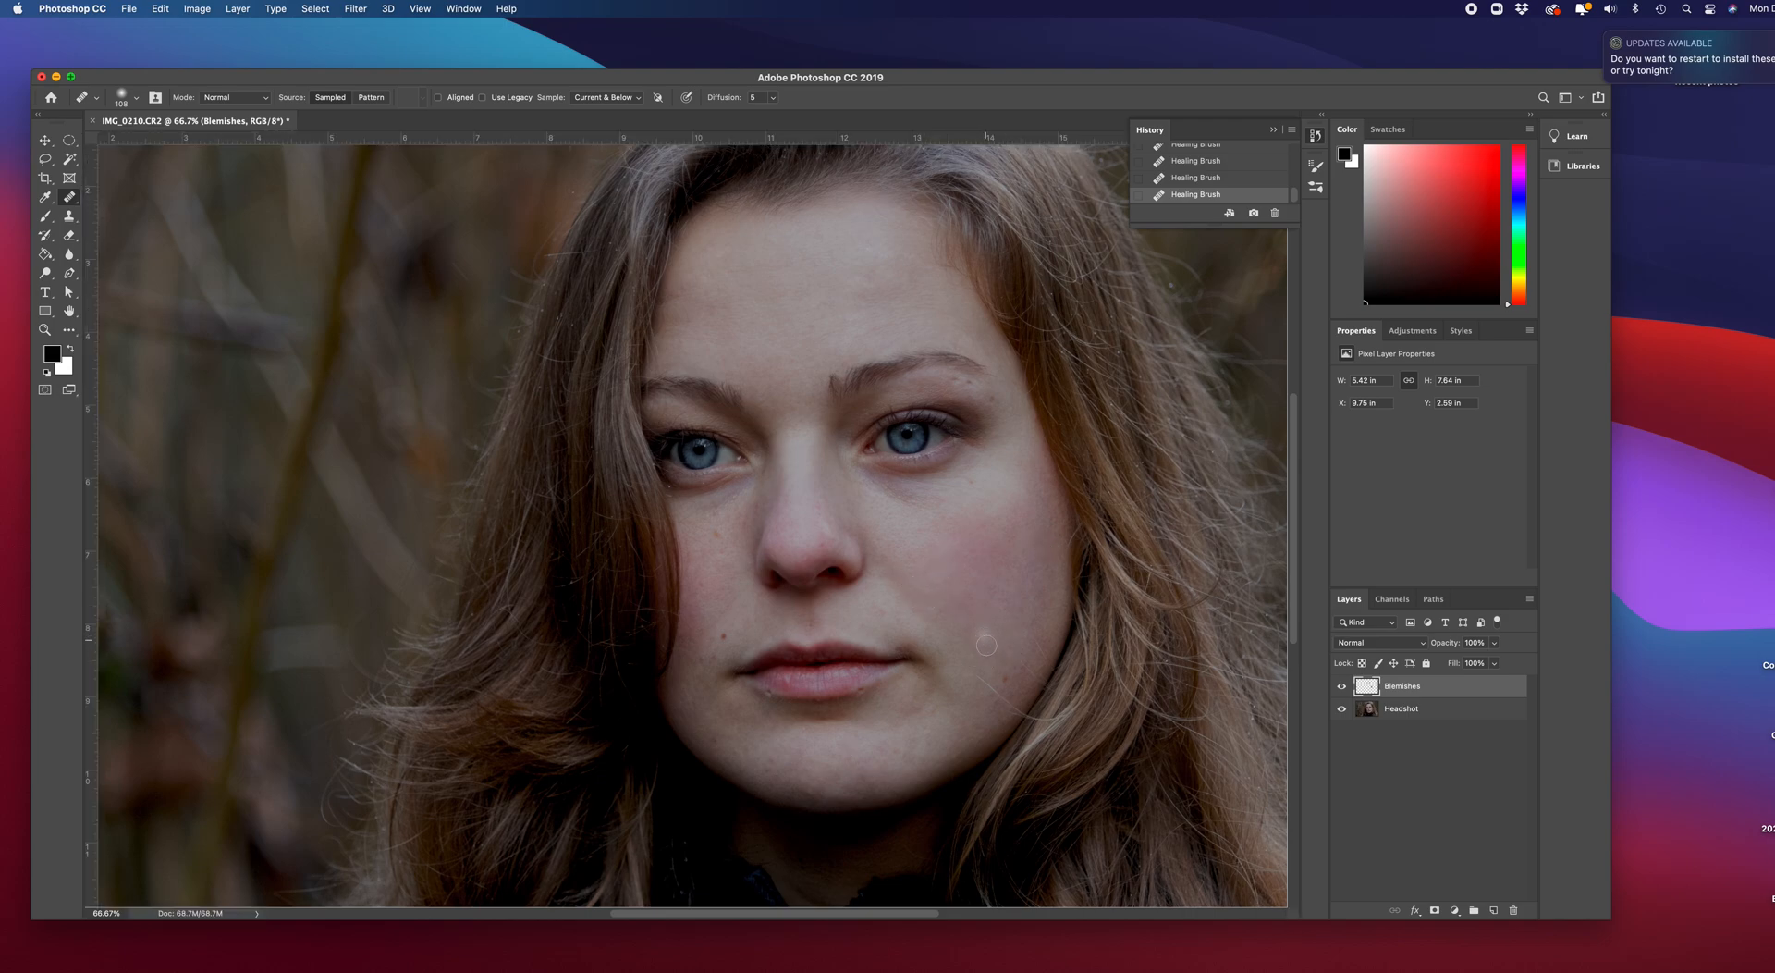
{"action": "left_click", "coordinate": [1017, 659]}
At 100% zoom, heal the marks beside the nose, below the lower lip and on the left cheek.
{"action": "key", "text": "super+plus"}
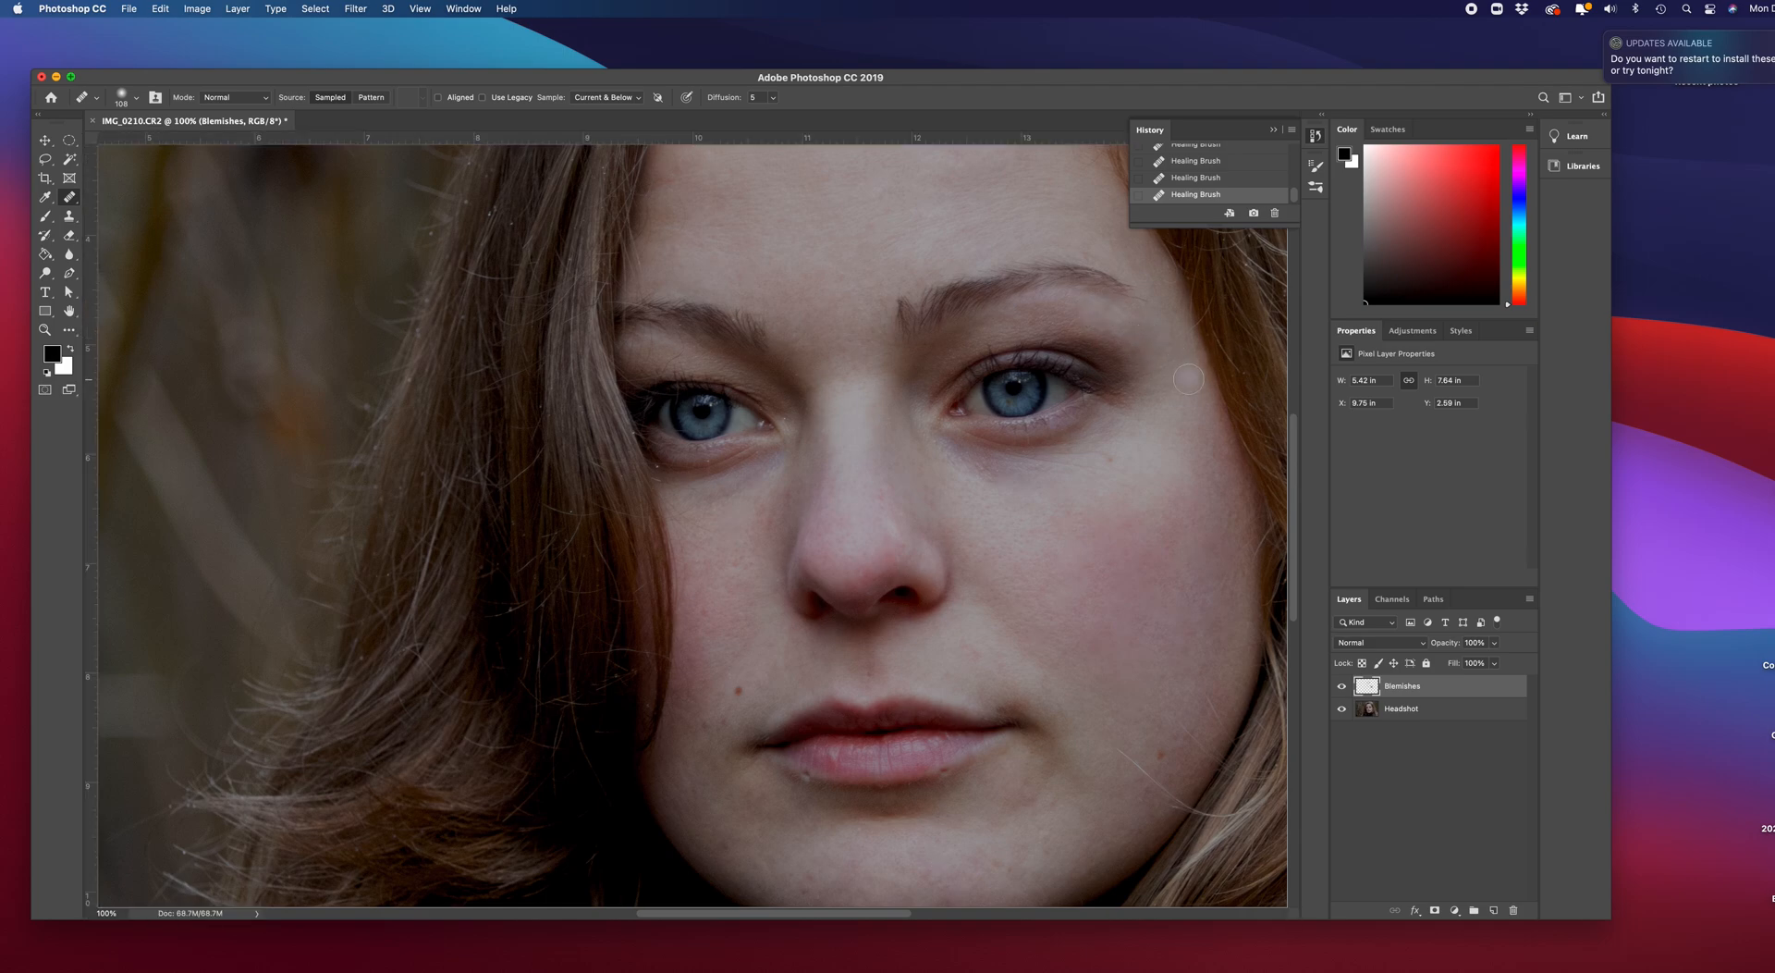
{"action": "scroll", "coordinate": [1013, 475], "scroll_direction": "down", "scroll_amount": 1}
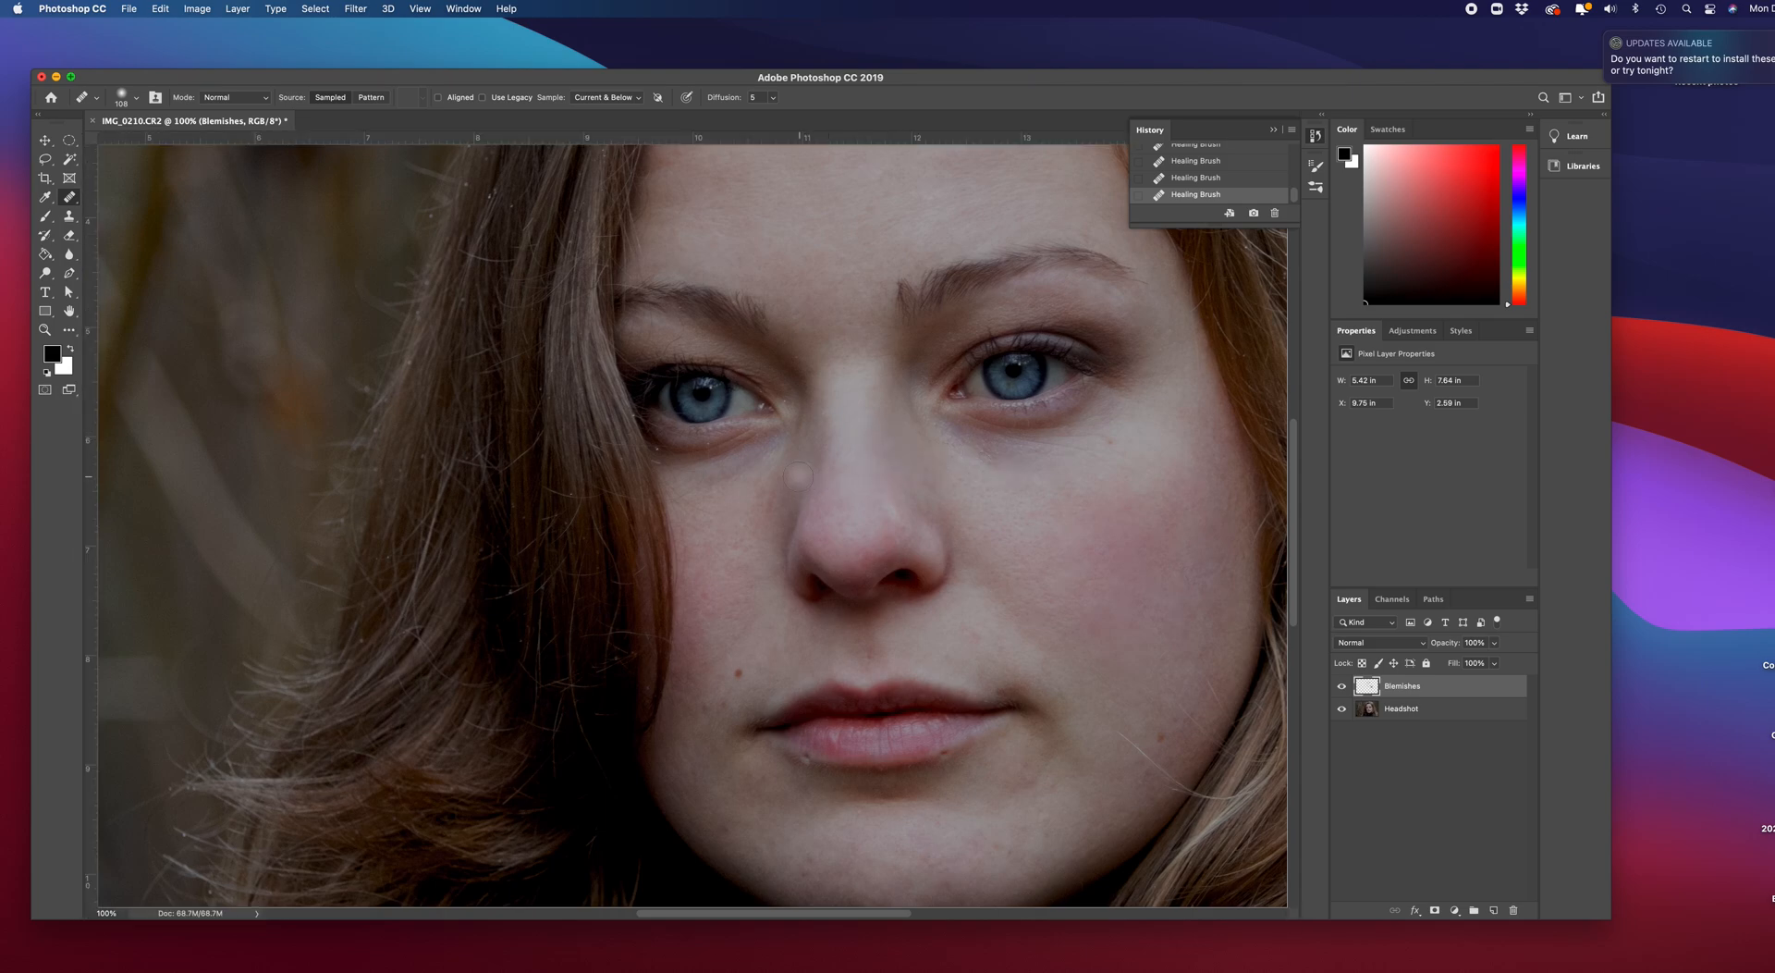
{"action": "scroll", "coordinate": [858, 423], "scroll_direction": "down", "scroll_amount": 3}
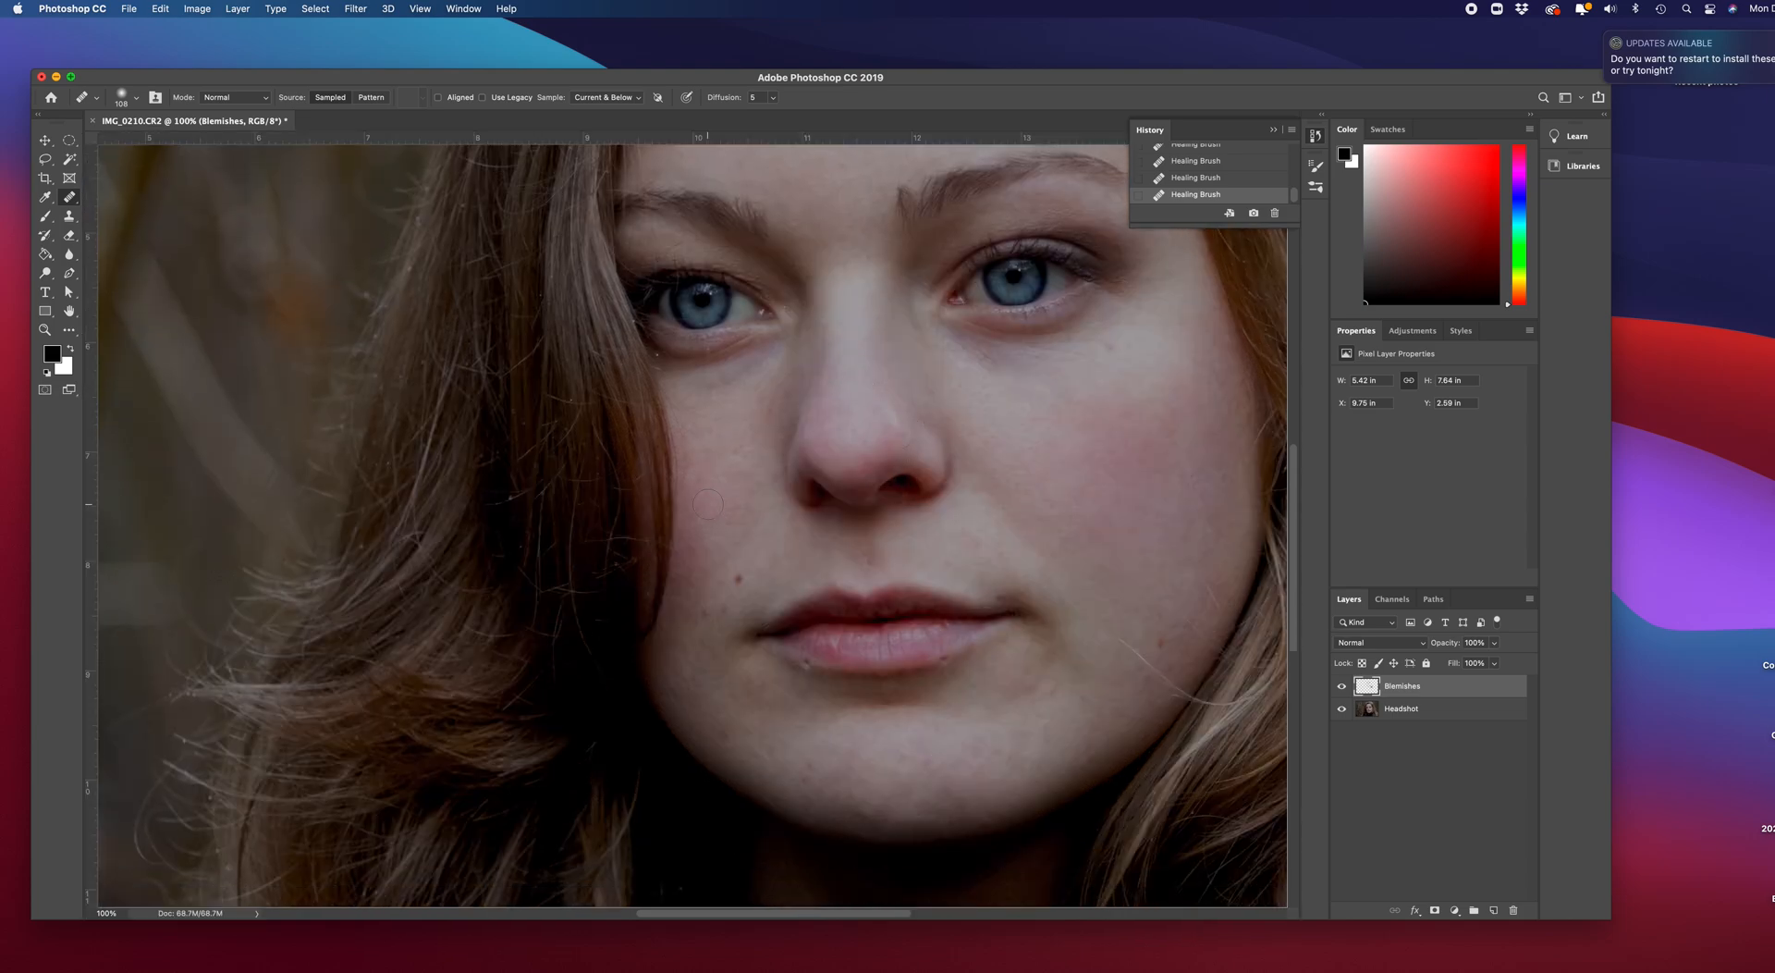
{"action": "left_click", "coordinate": [776, 408]}
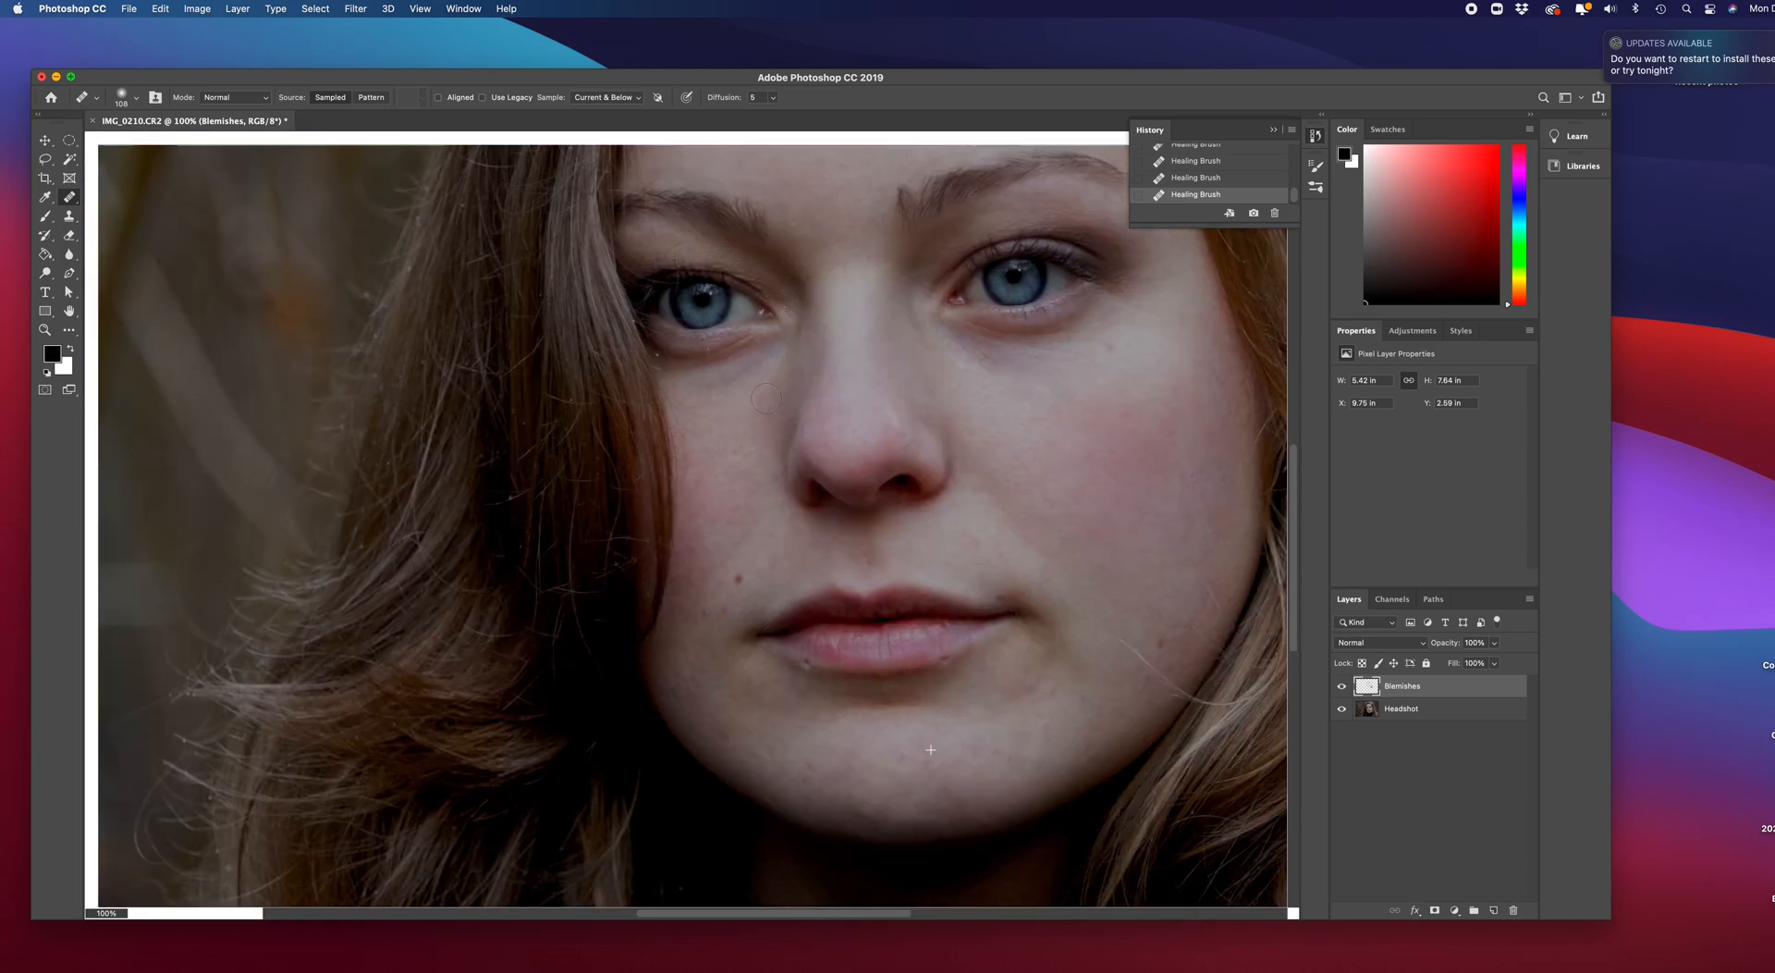
{"action": "left_click", "coordinate": [824, 692]}
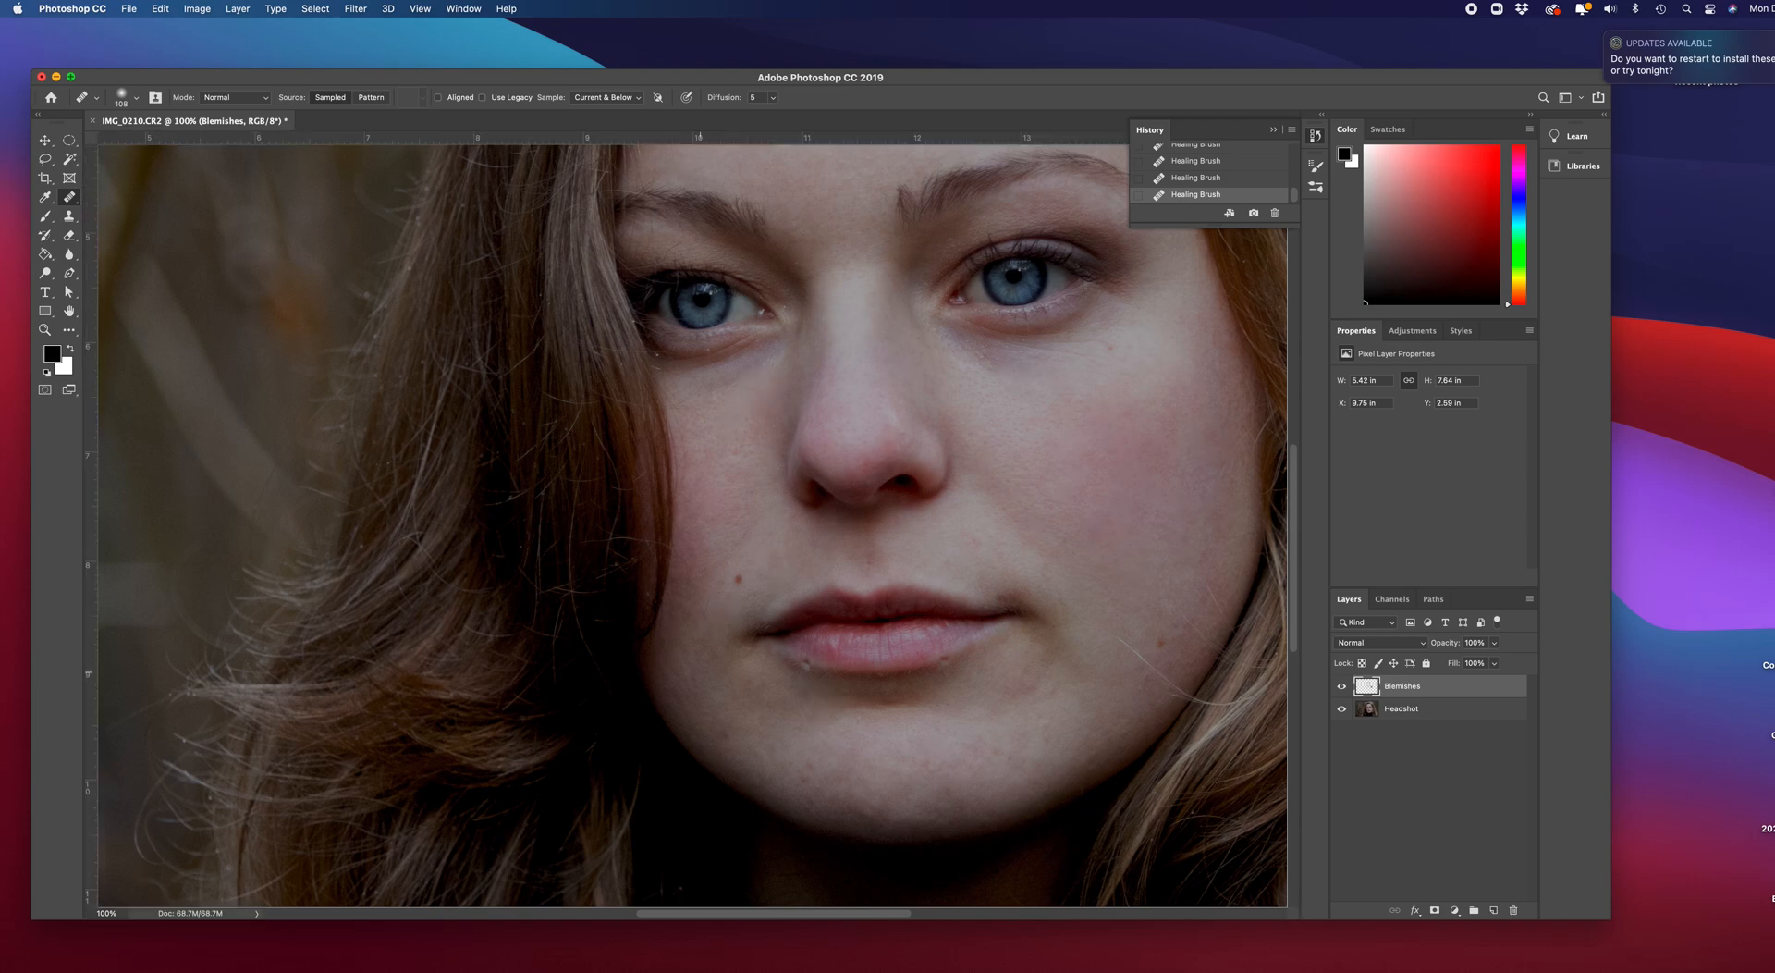
{"action": "left_click", "coordinate": [695, 549]}
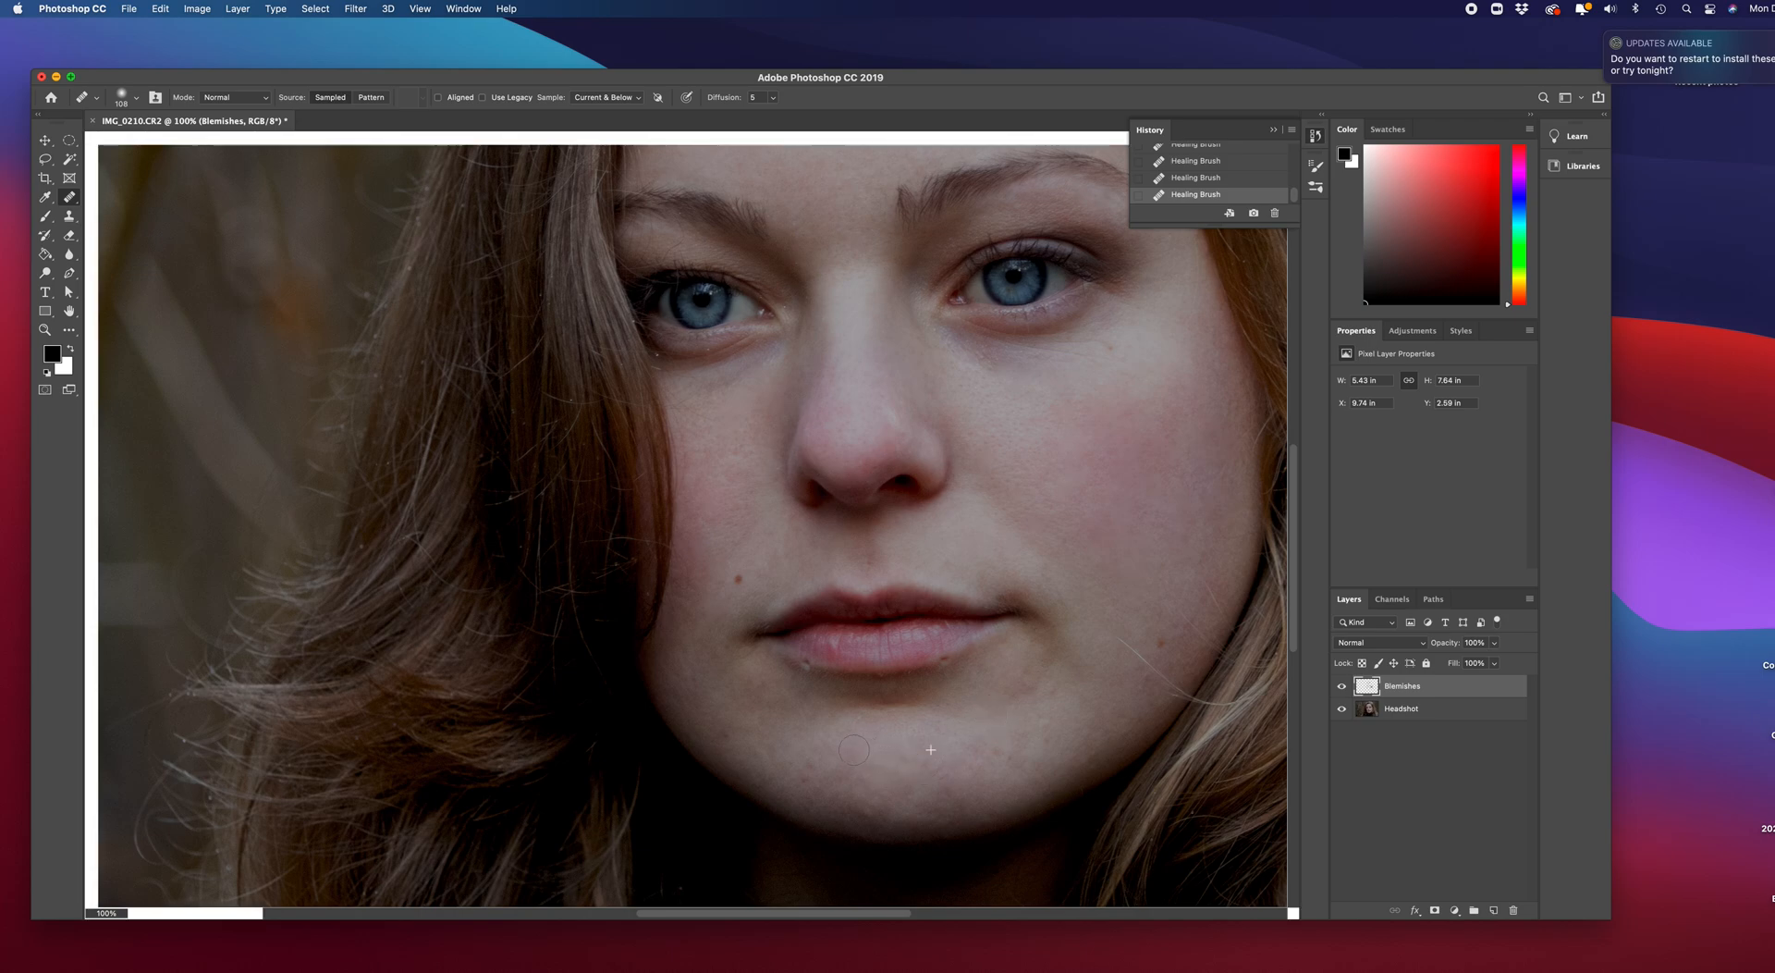
Heal the remaining spots along the chin and jaw, on the right cheek and above the upper lip.
{"action": "left_click", "coordinate": [807, 783]}
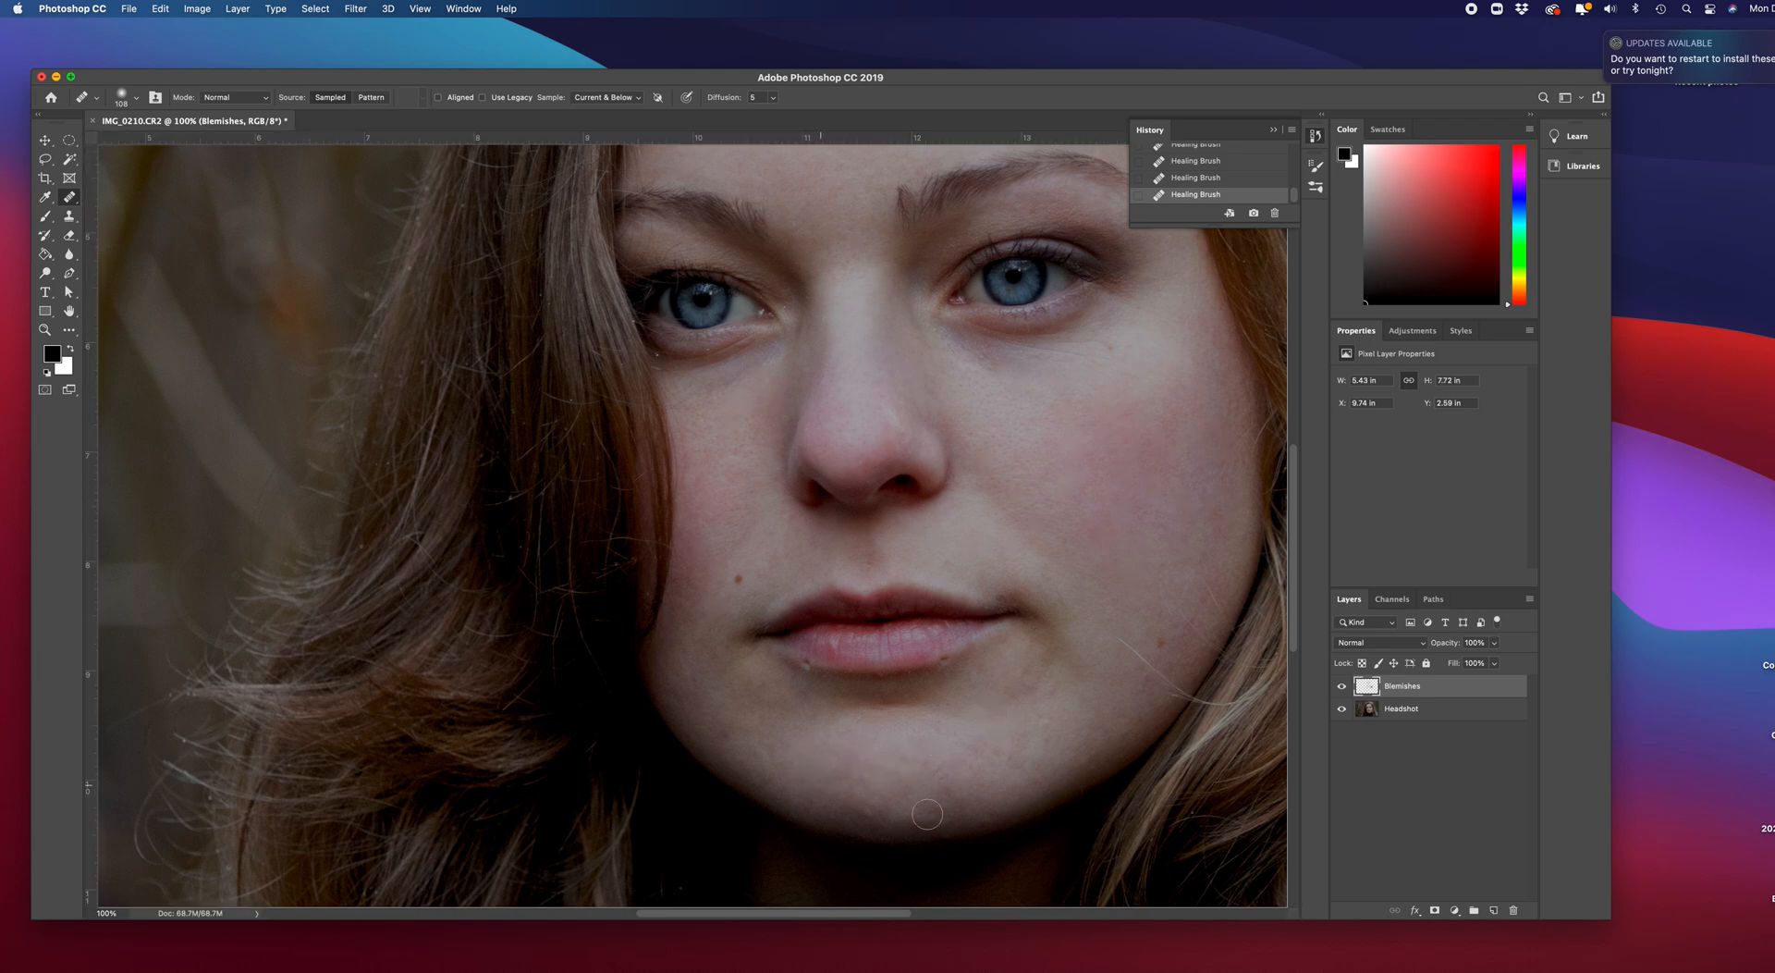
{"action": "left_click", "coordinate": [866, 812]}
{"action": "left_click", "coordinate": [1031, 689]}
{"action": "left_click", "coordinate": [1151, 618]}
{"action": "left_click", "coordinate": [866, 553]}
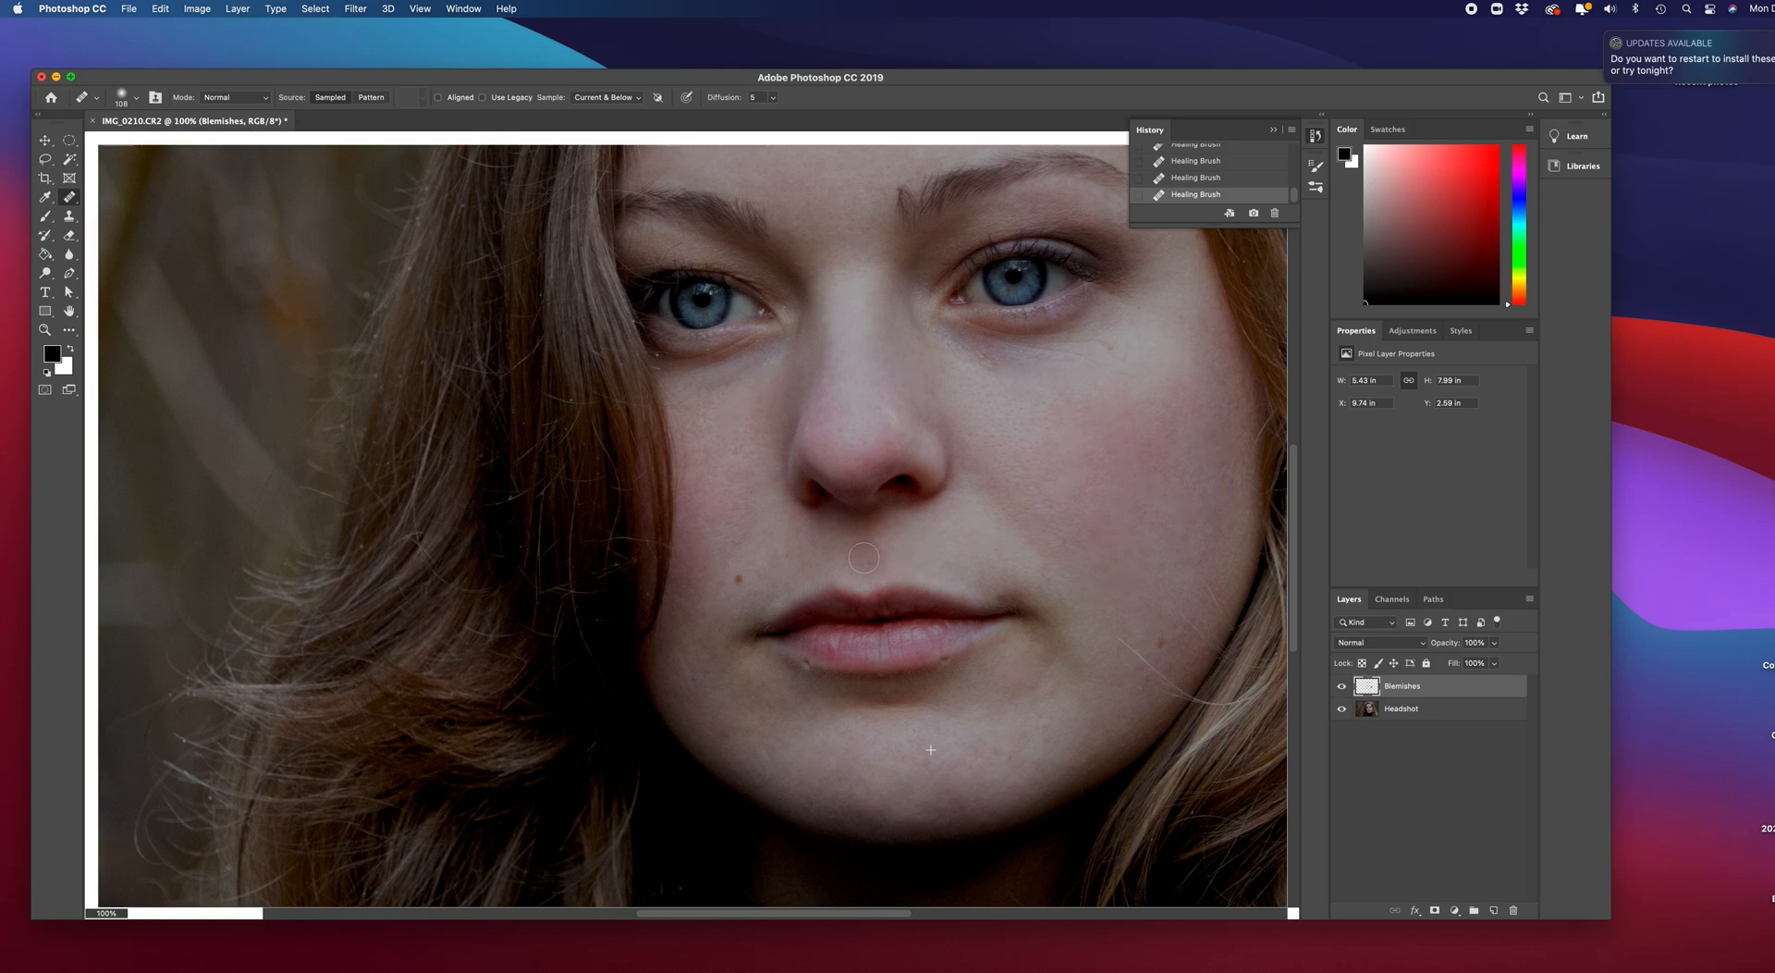
{"action": "left_click", "coordinate": [732, 729]}
{"action": "left_click", "coordinate": [758, 752]}
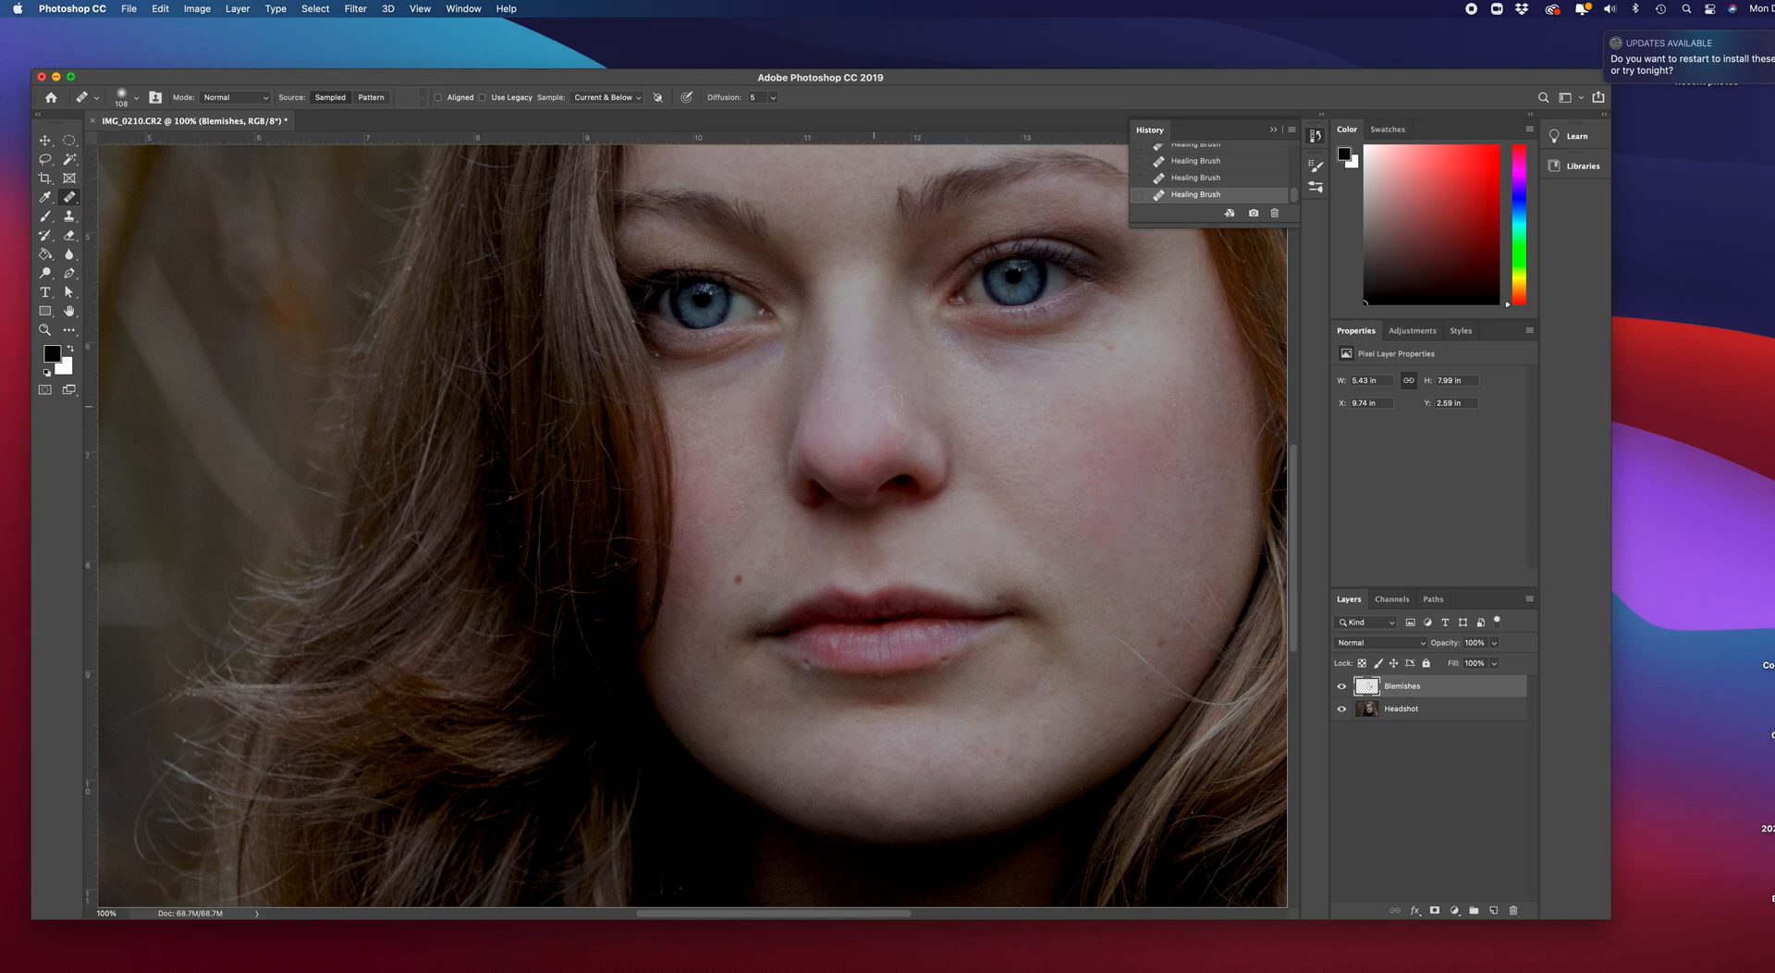
Try healing the skin at the right nostril, and undo the most recent healing strokes.
{"action": "scroll", "coordinate": [885, 401], "scroll_direction": "up", "scroll_amount": 5}
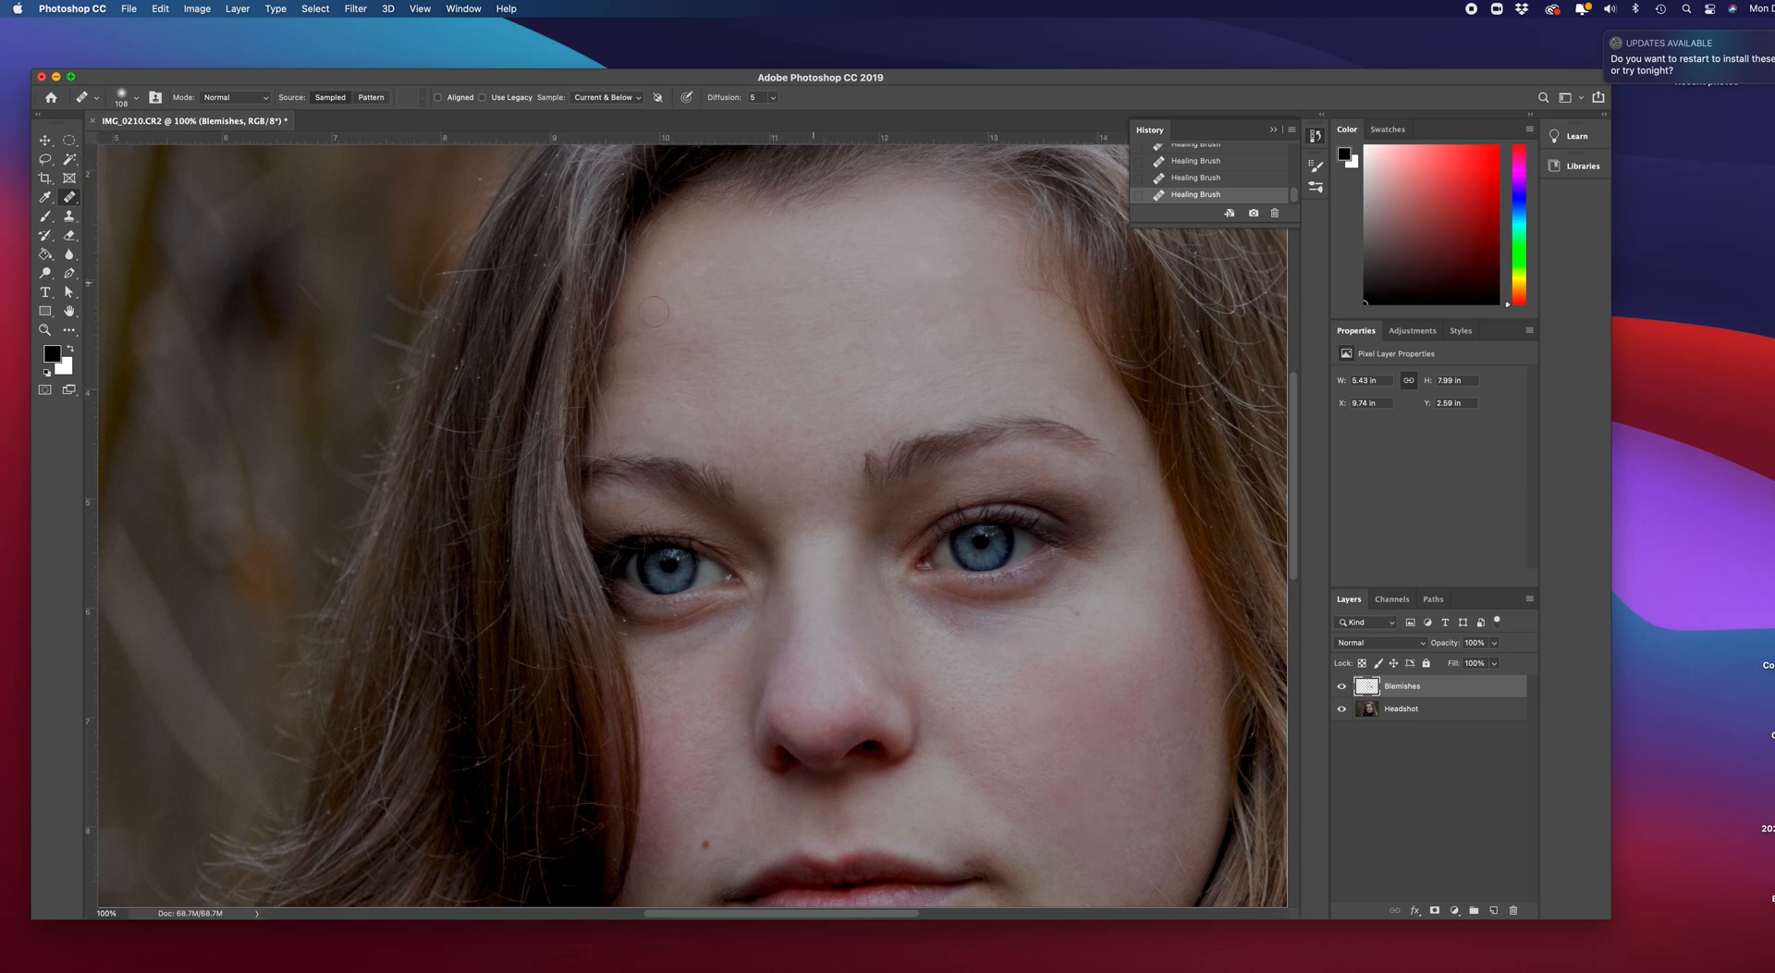
{"action": "scroll", "coordinate": [662, 306], "scroll_direction": "down", "scroll_amount": 5}
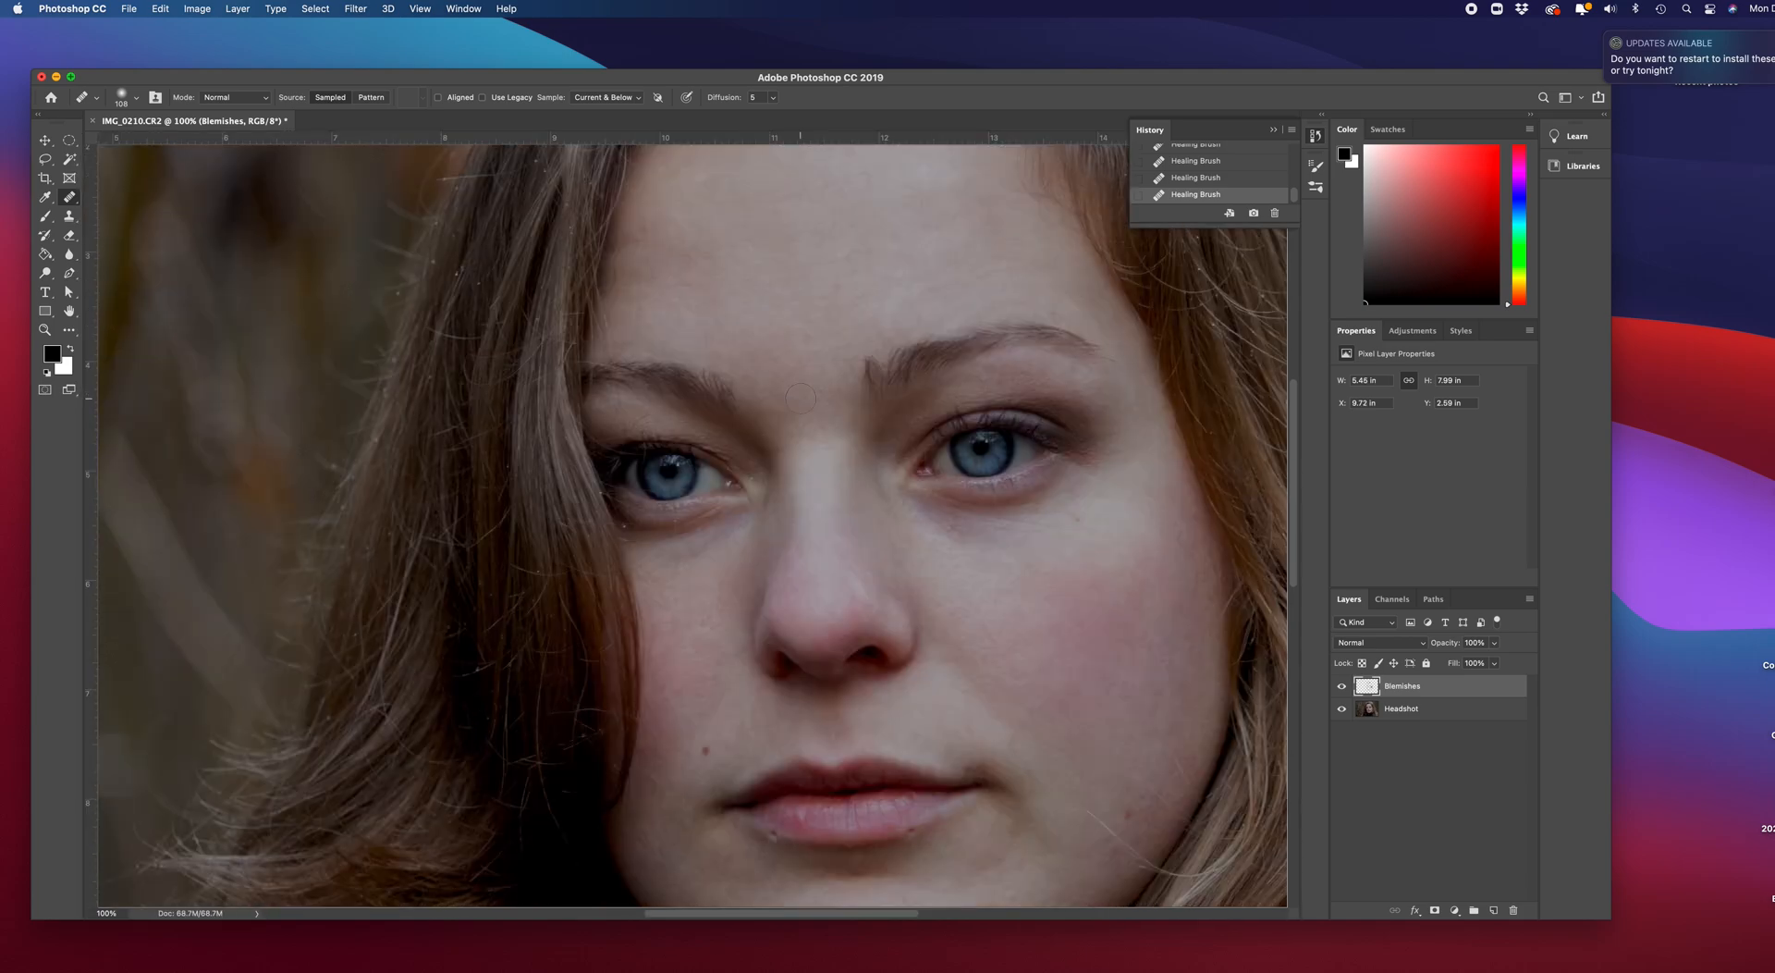
{"action": "left_click", "coordinate": [872, 500]}
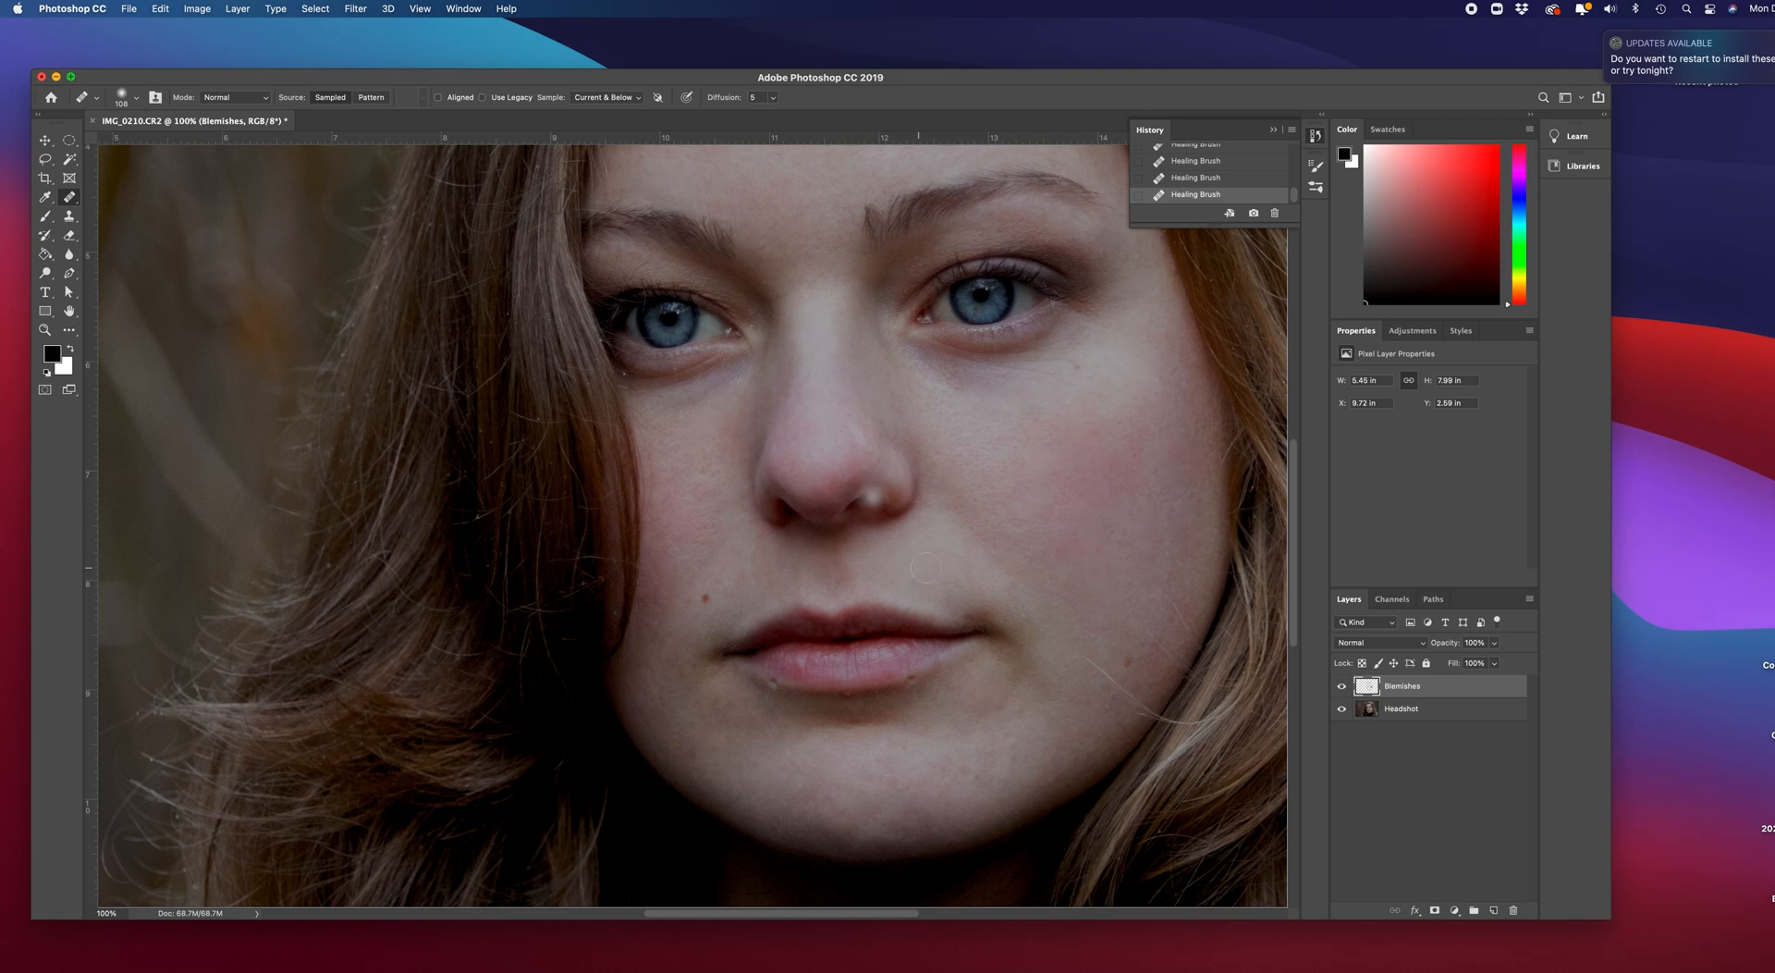
{"action": "key", "text": "super+z"}
{"action": "key", "text": "super+z"}
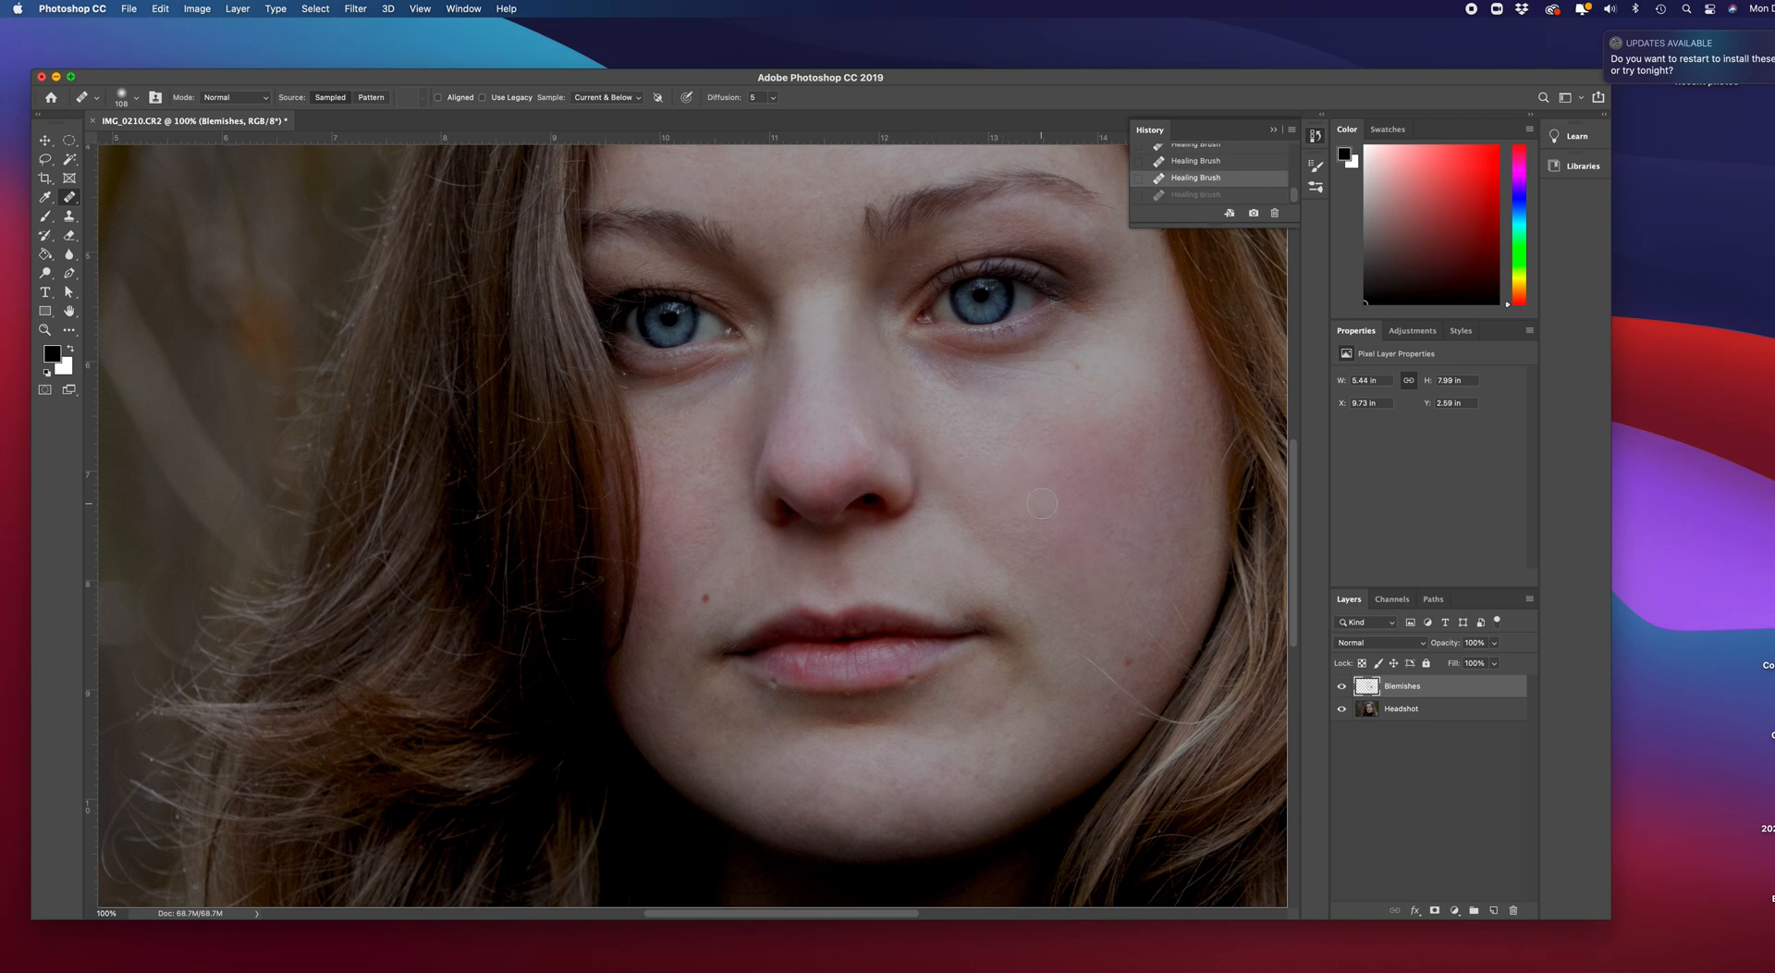
Reduce the Healing Brush to about 29 px, sample the lower lip and heal the small mark on its lower edge.
{"action": "right_click", "coordinate": [1010, 520]}
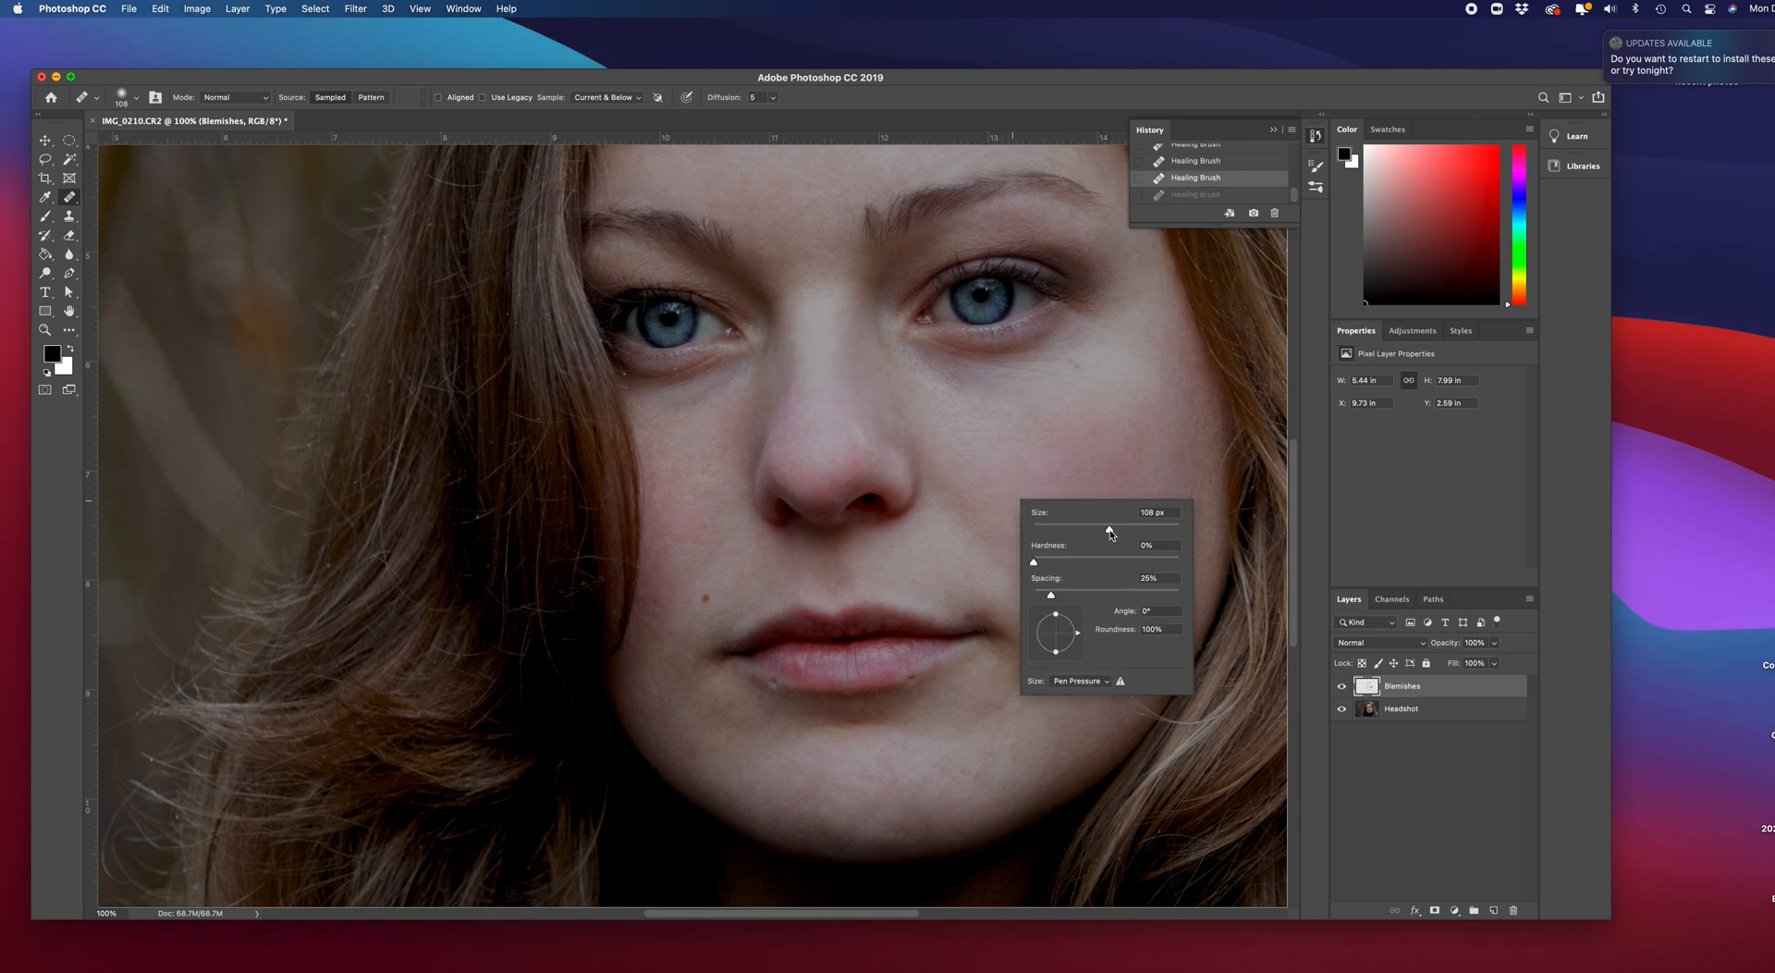
{"action": "left_click_drag", "start_coordinate": [1111, 535], "coordinate": [1054, 535]}
{"action": "left_click", "coordinate": [874, 675], "text": "alt"}
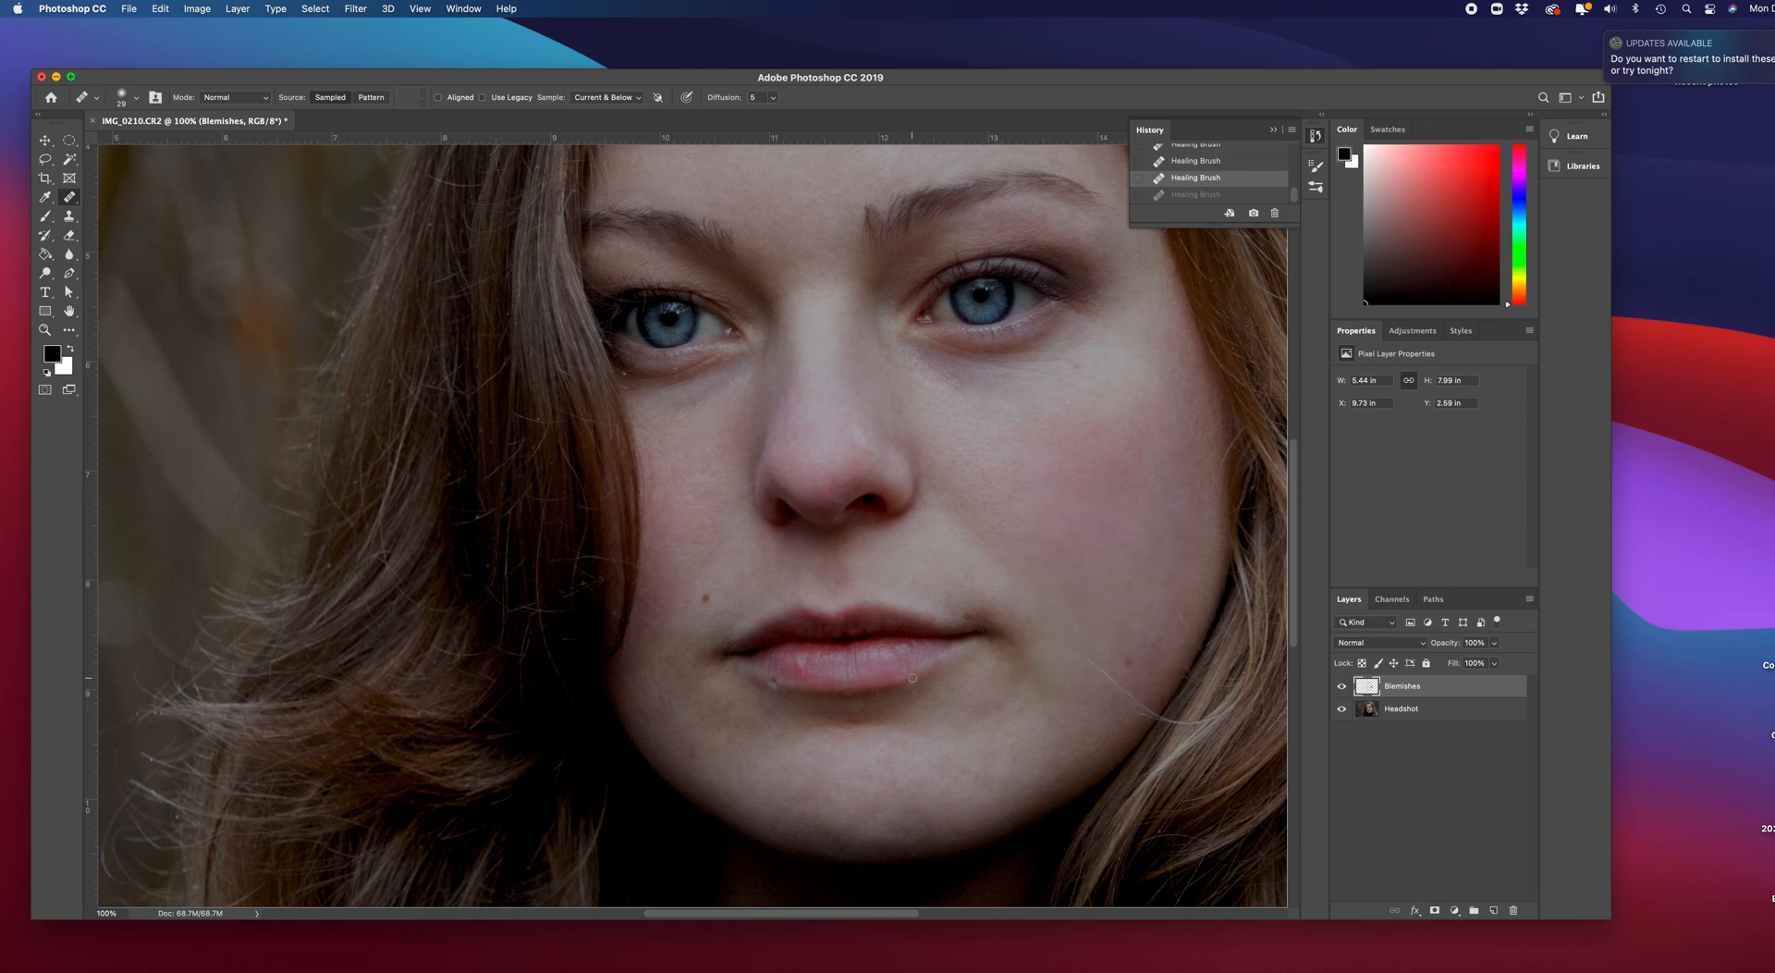
{"action": "left_click", "coordinate": [913, 676]}
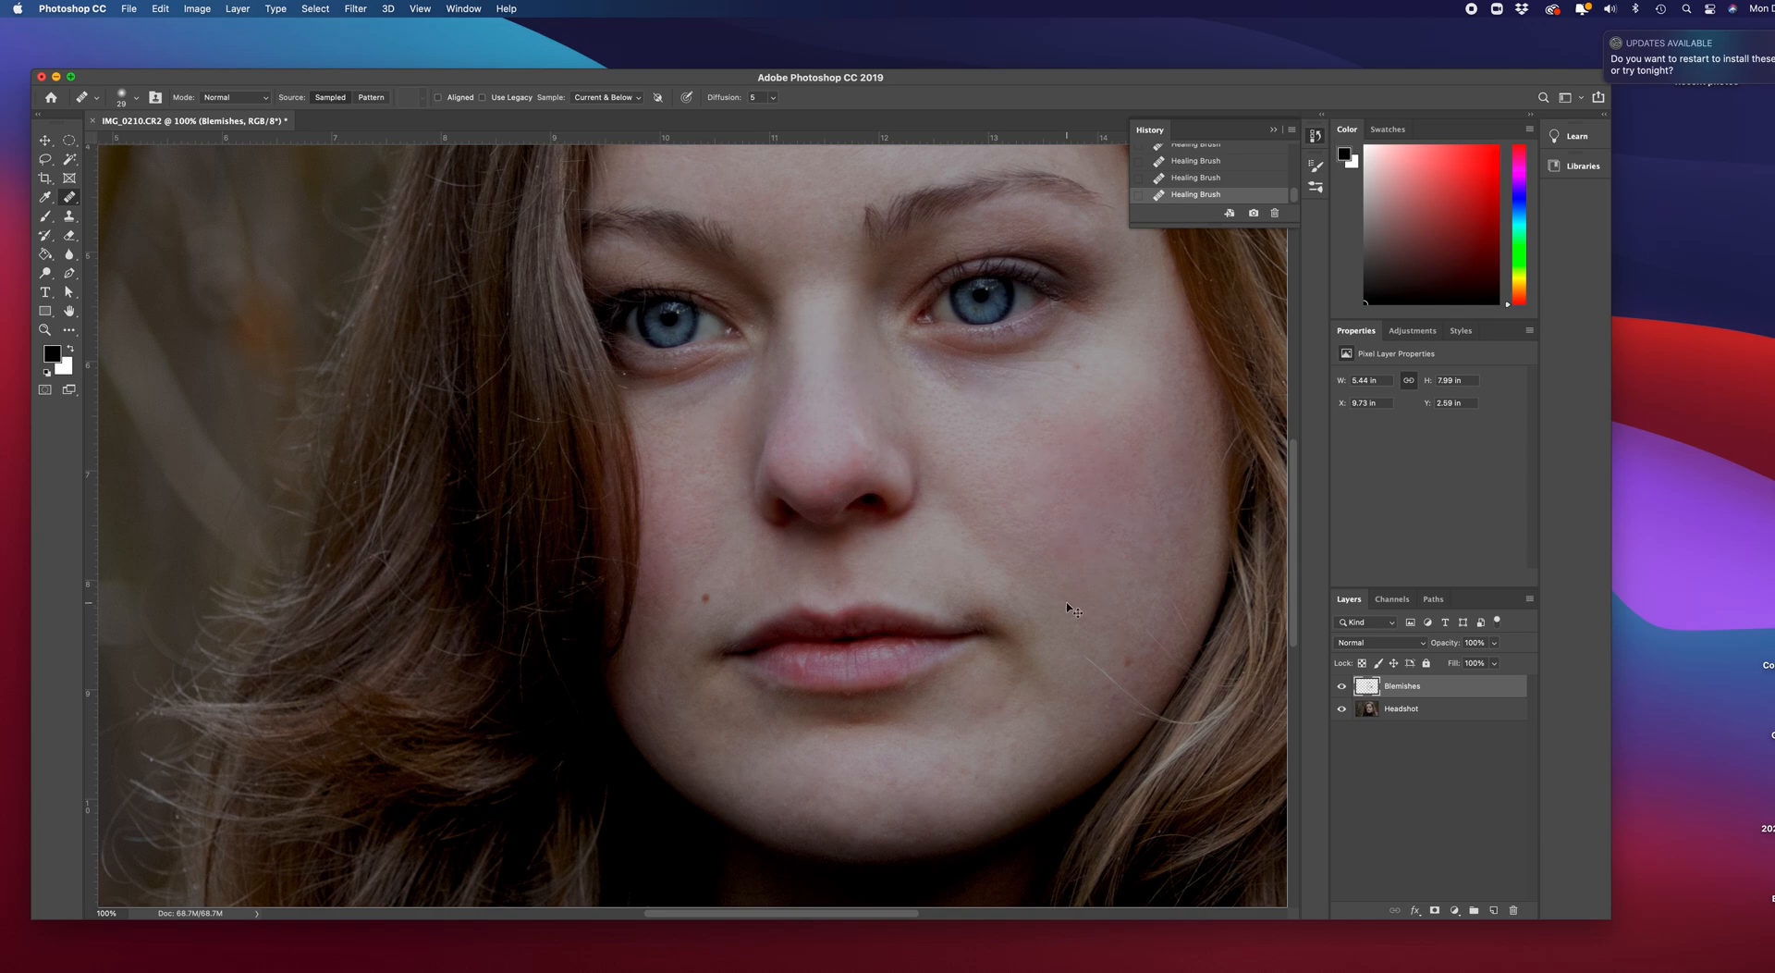
{"action": "key", "text": "super+plus"}
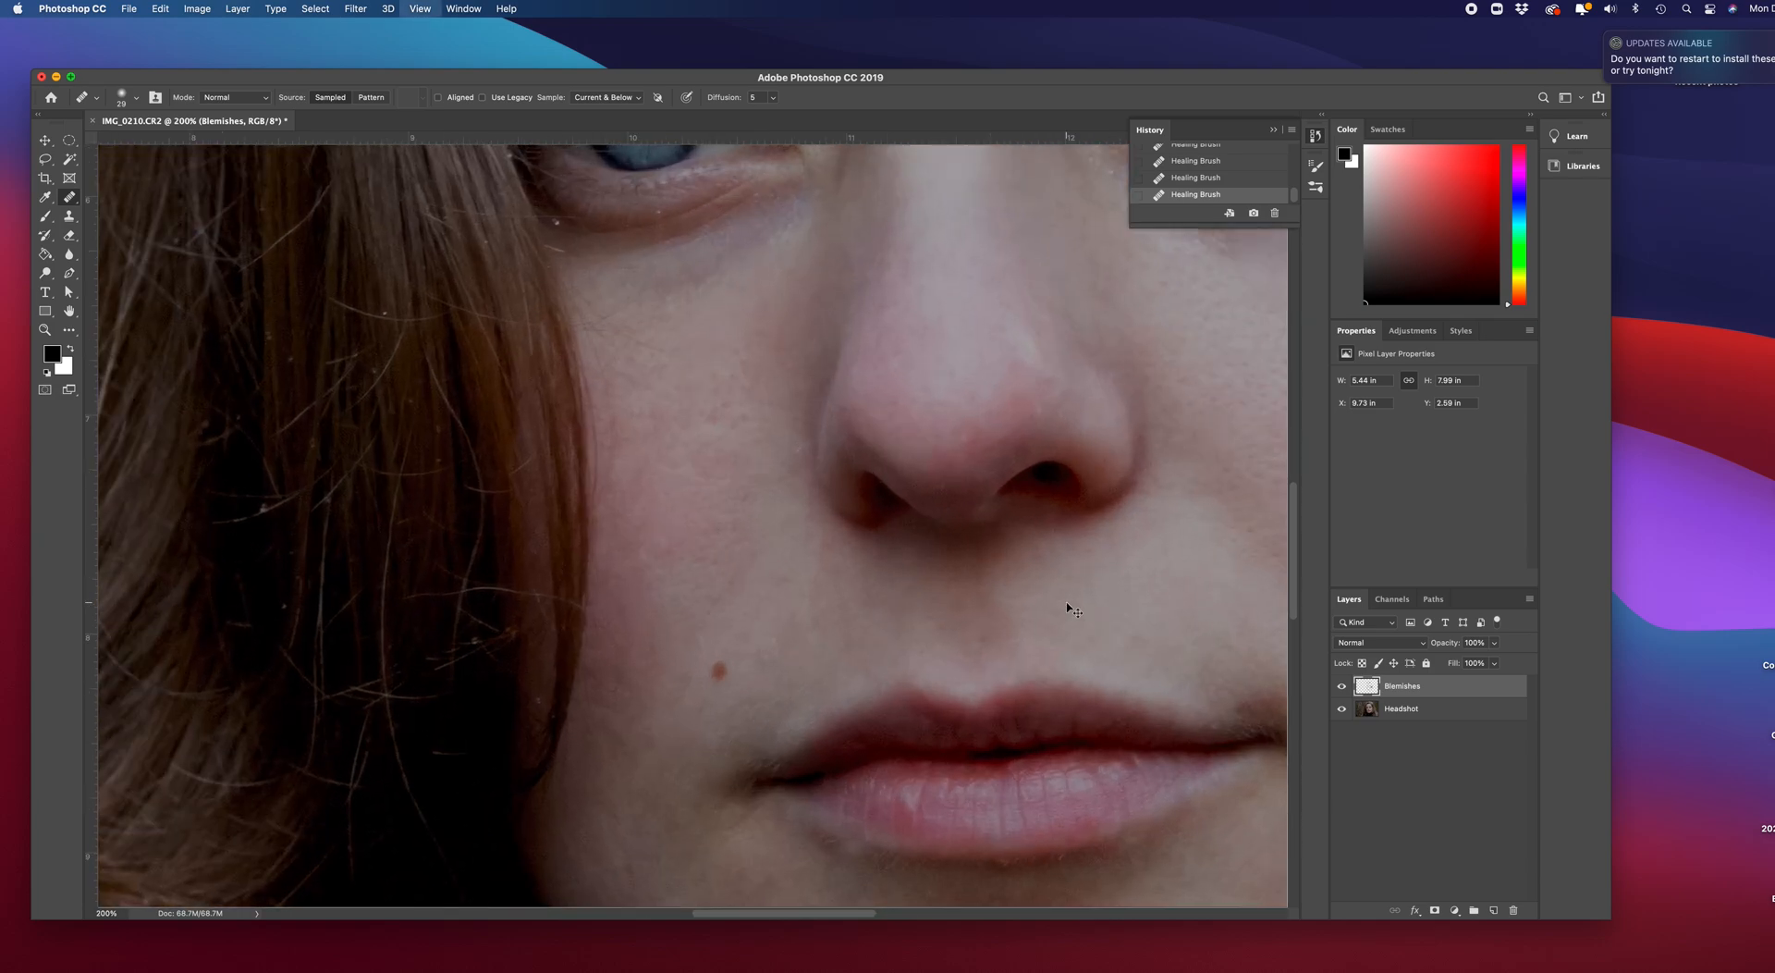
Fit the image in the window and toggle the Blemishes layer's visibility to compare the portrait with and without the retouching.
{"action": "key", "text": "super+0"}
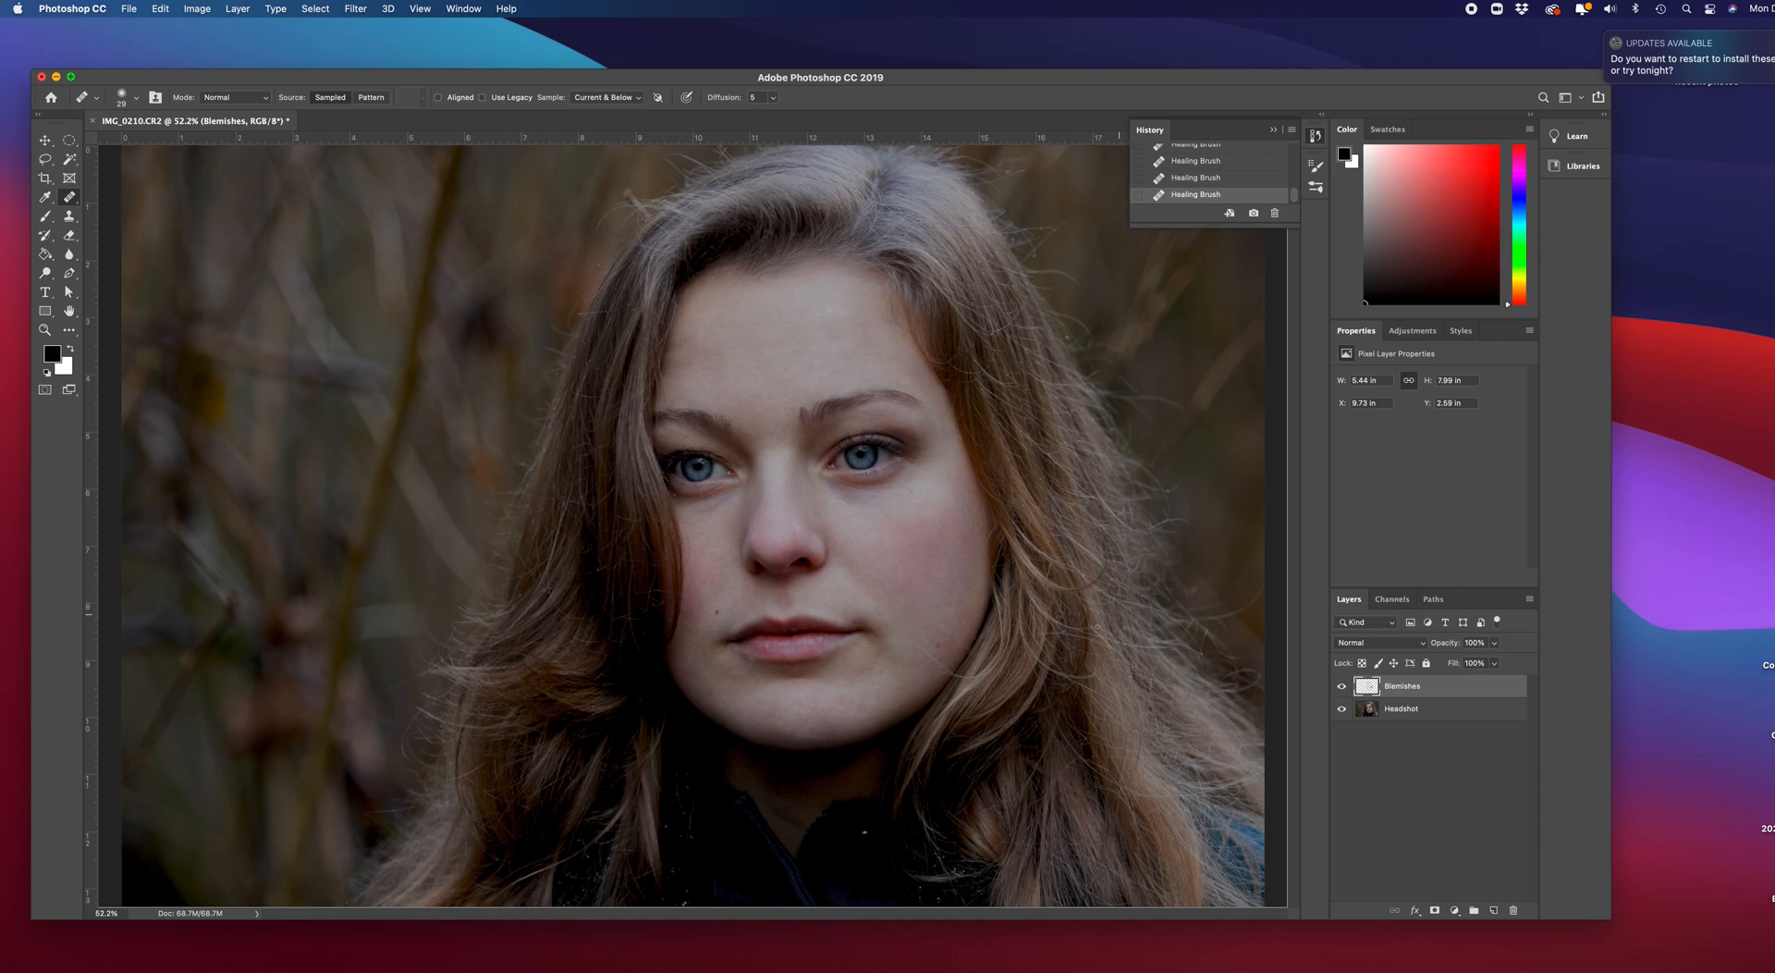
{"action": "left_click", "coordinate": [1342, 686]}
{"action": "left_click", "coordinate": [1341, 687]}
{"action": "left_click", "coordinate": [1342, 689]}
{"action": "left_click", "coordinate": [1341, 688]}
{"action": "left_click", "coordinate": [1342, 688]}
{"action": "left_click", "coordinate": [1341, 688]}
{"action": "left_click", "coordinate": [44, 141]}
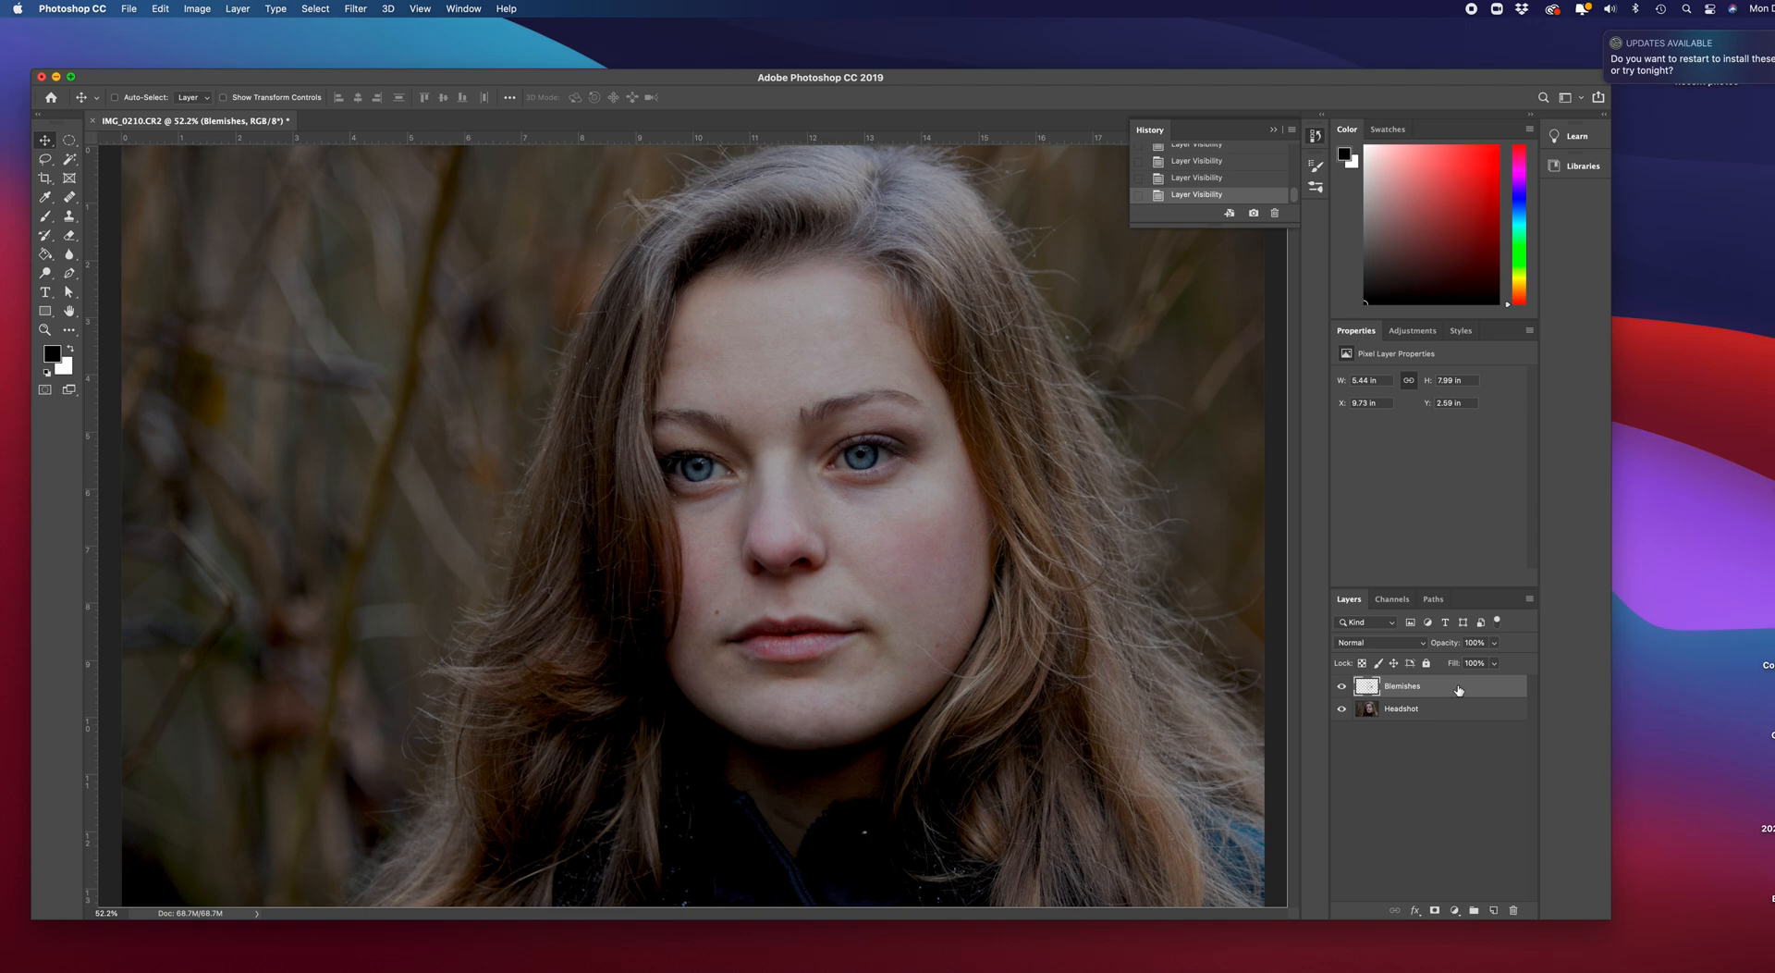
Add a Curves adjustment layer above the Blemishes layer and set its blend mode to Color Dodge.
{"action": "left_click", "coordinate": [1454, 910]}
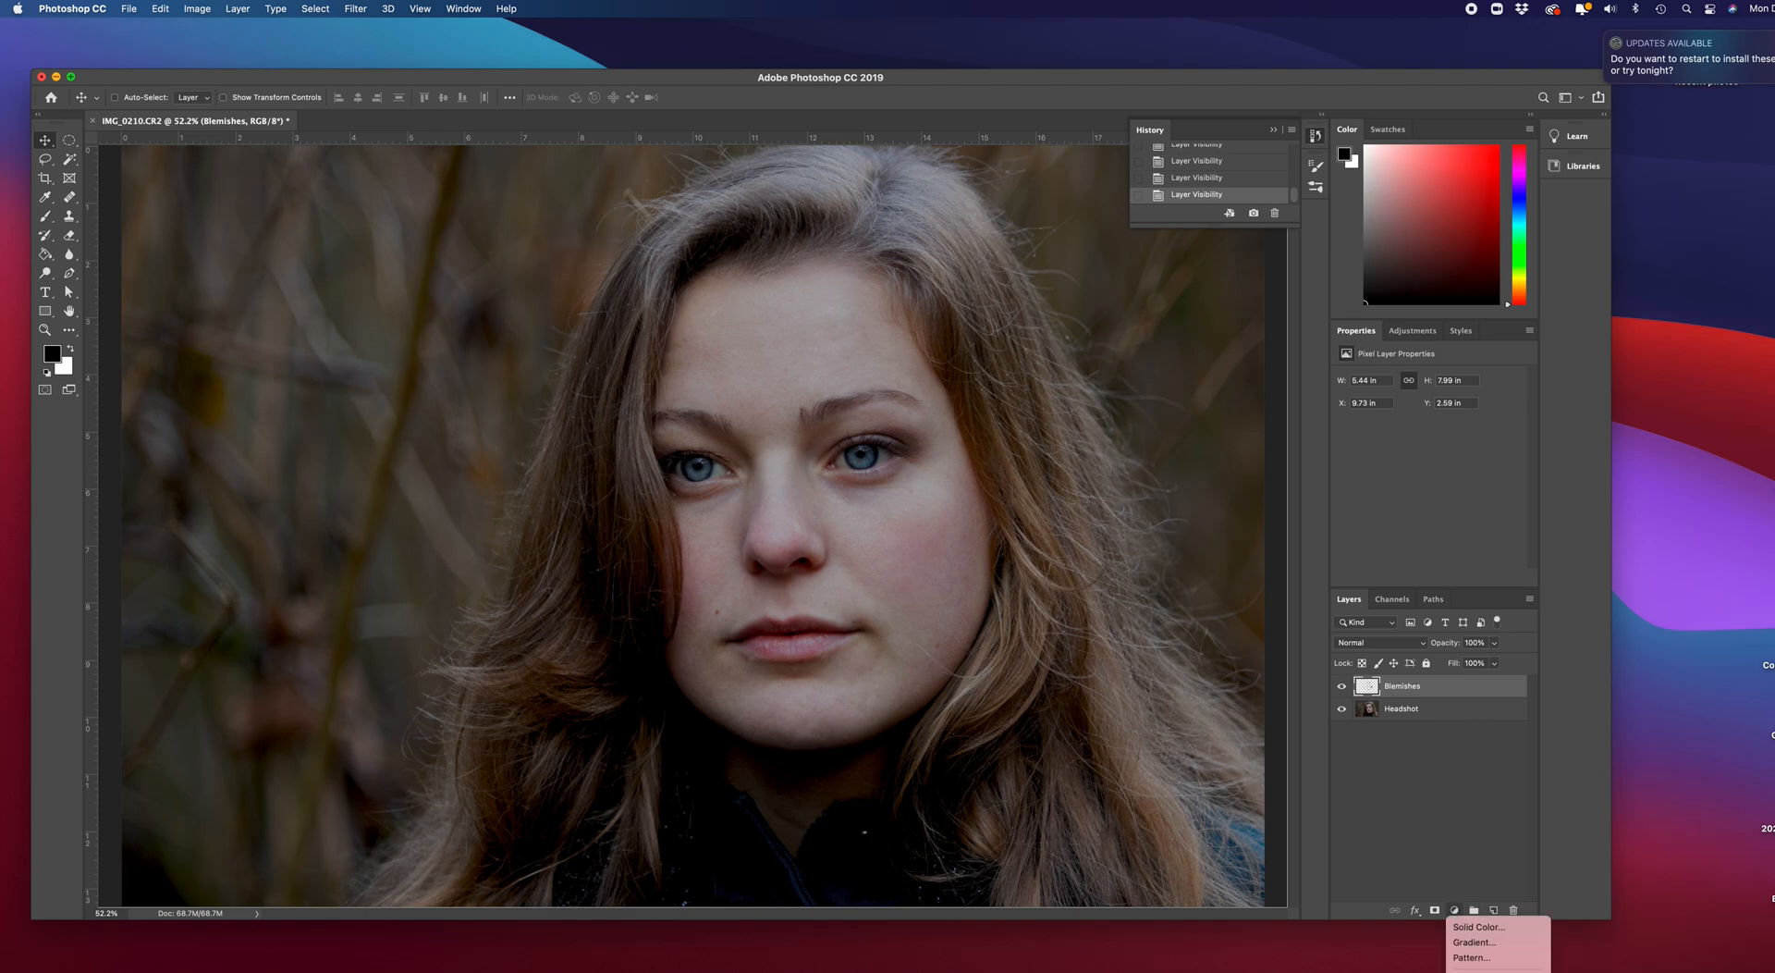
{"action": "mouse_move", "coordinate": [1479, 969]}
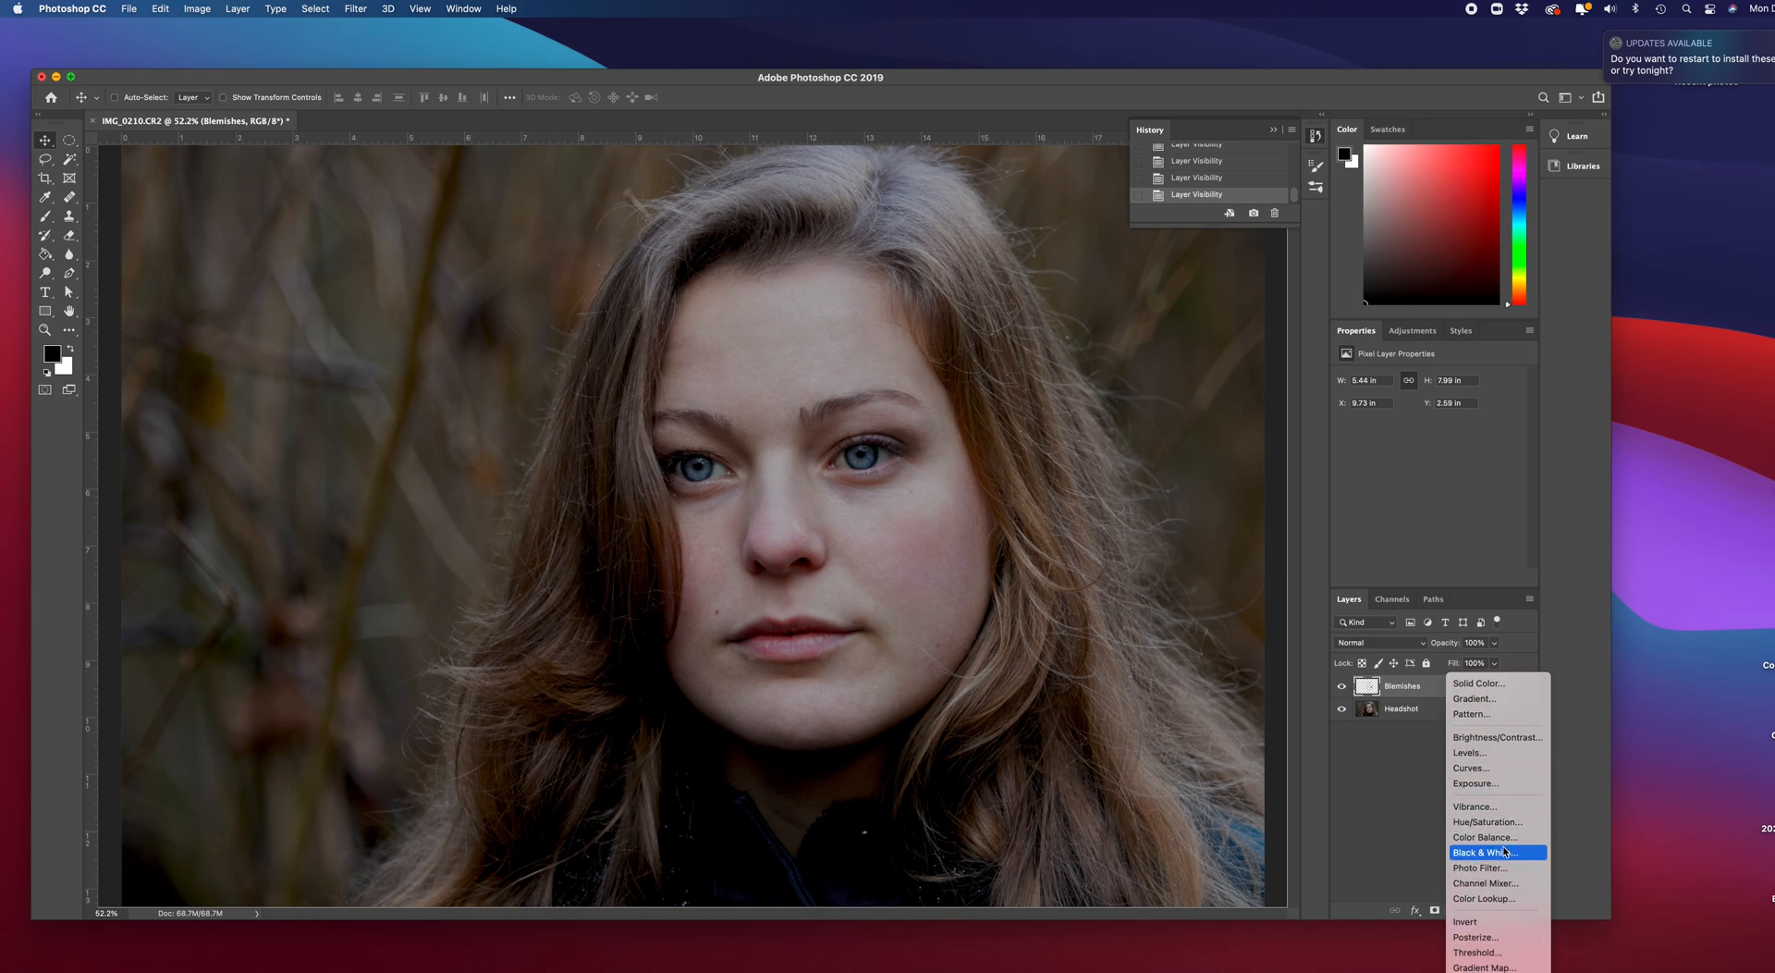
{"action": "left_click", "coordinate": [1471, 768]}
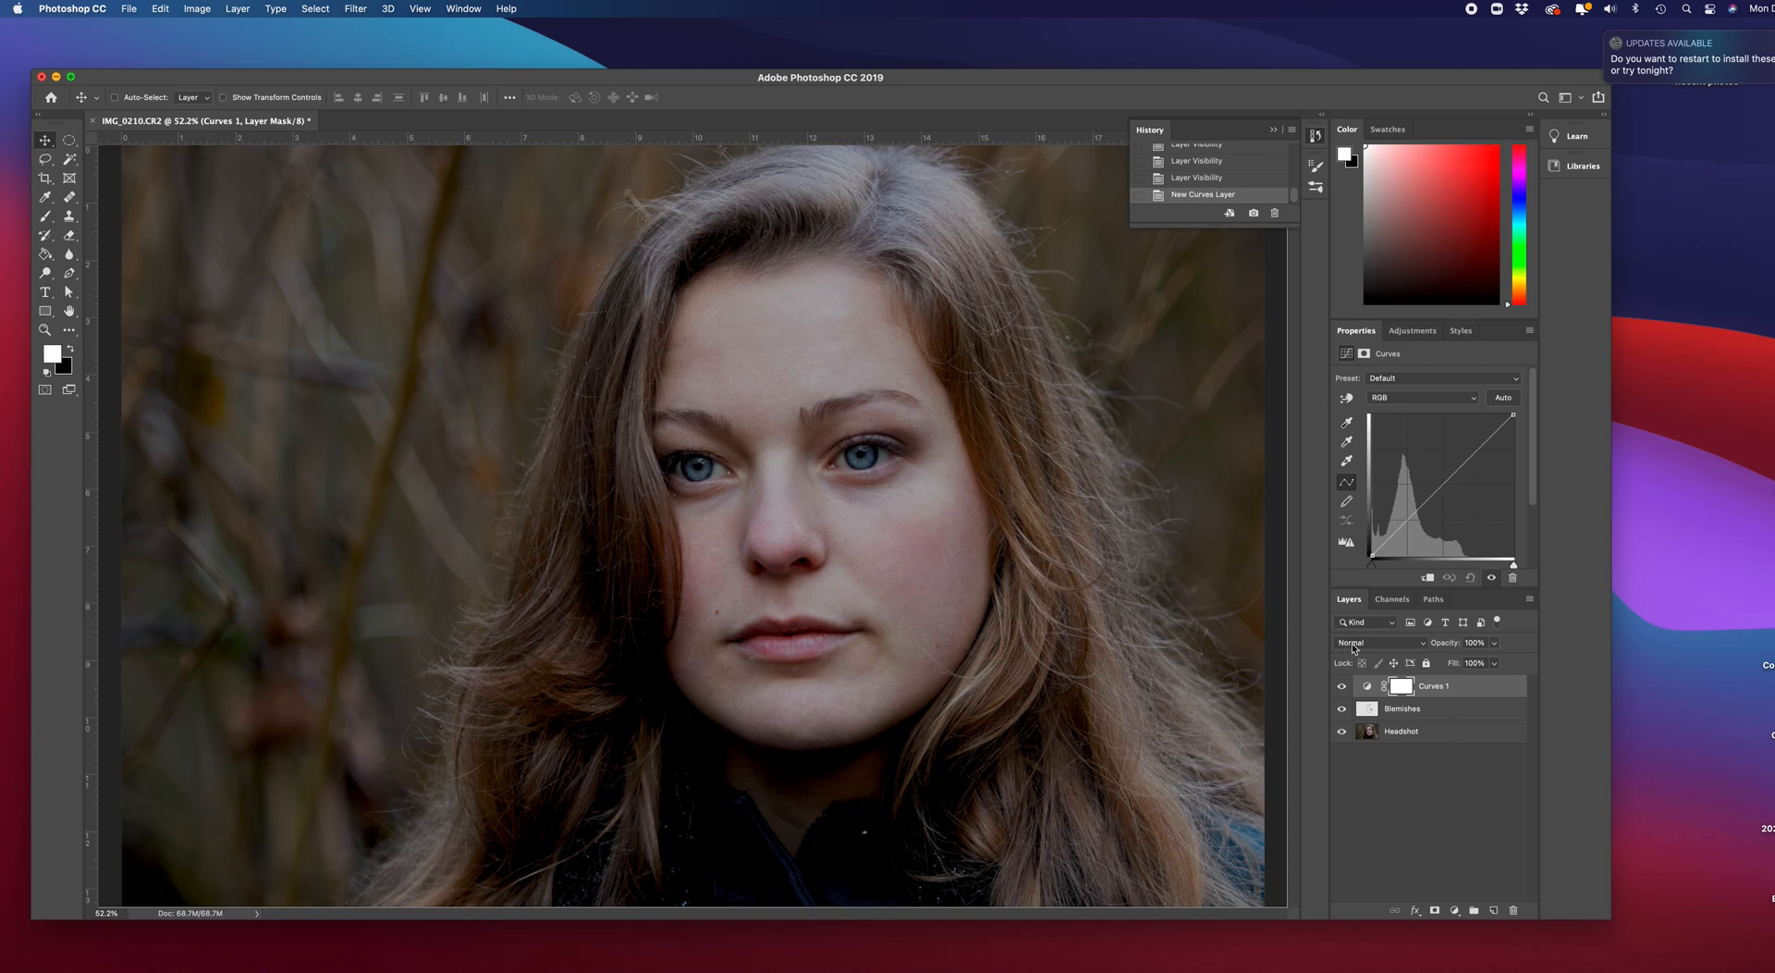
{"action": "left_click", "coordinate": [1424, 645]}
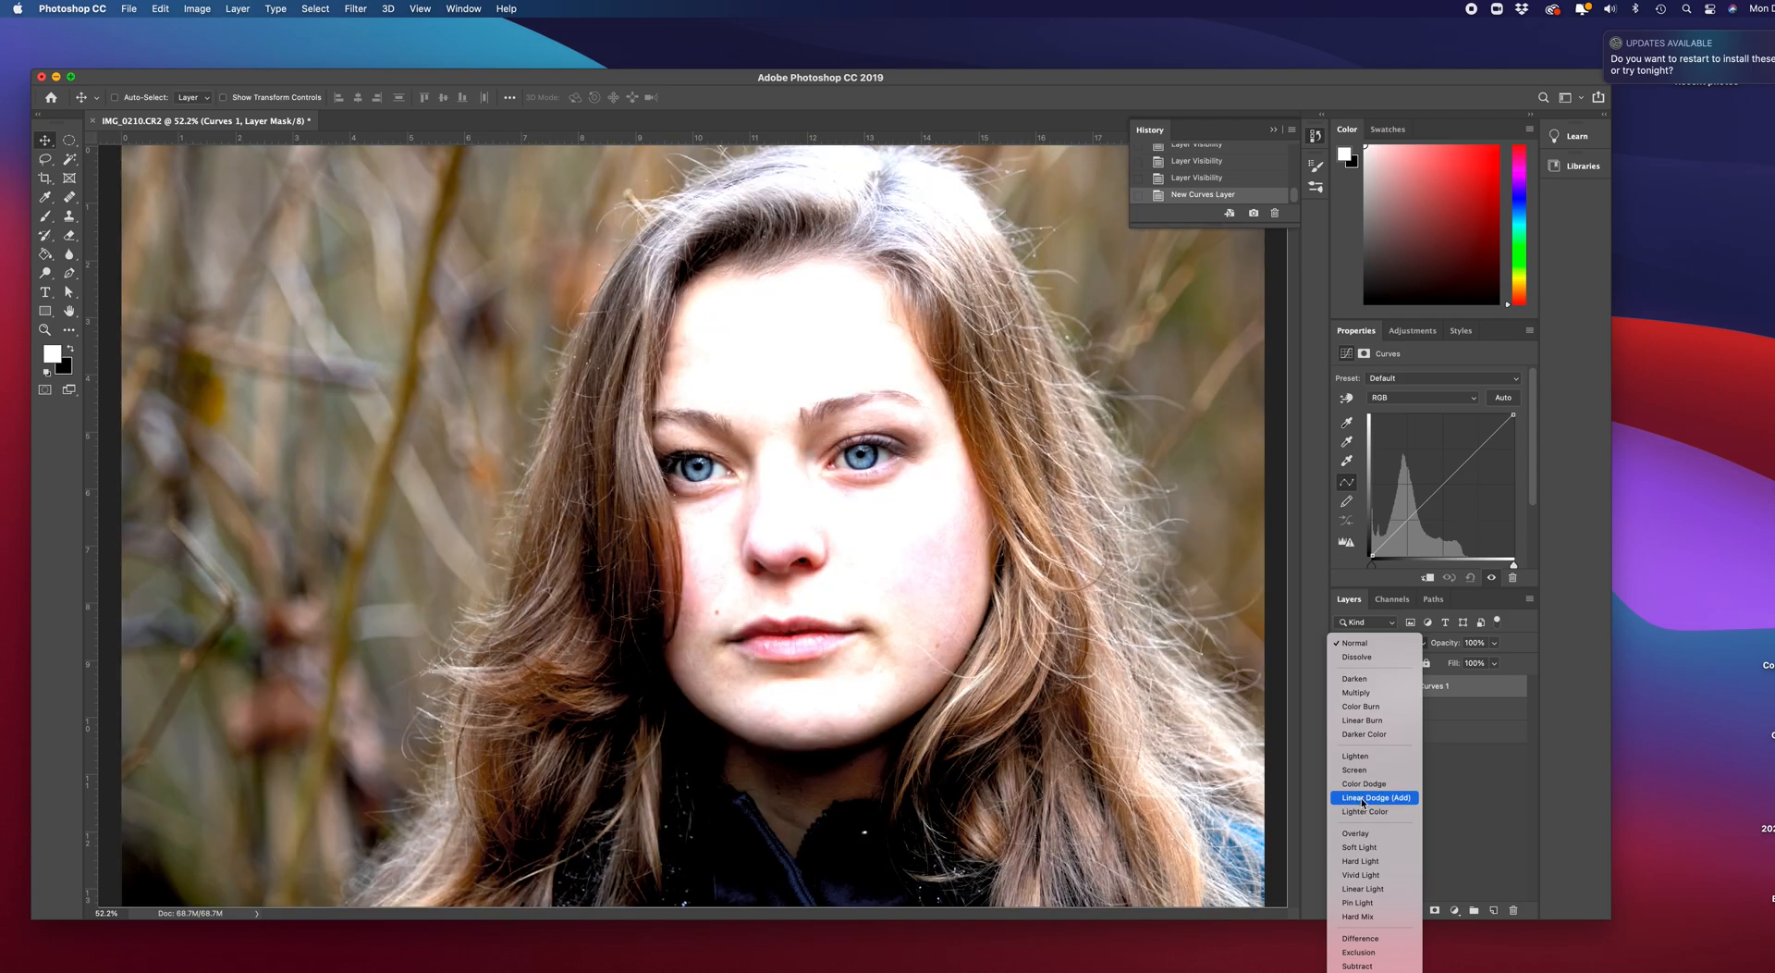
{"action": "scroll", "coordinate": [1362, 800], "scroll_direction": "down", "scroll_amount": 3}
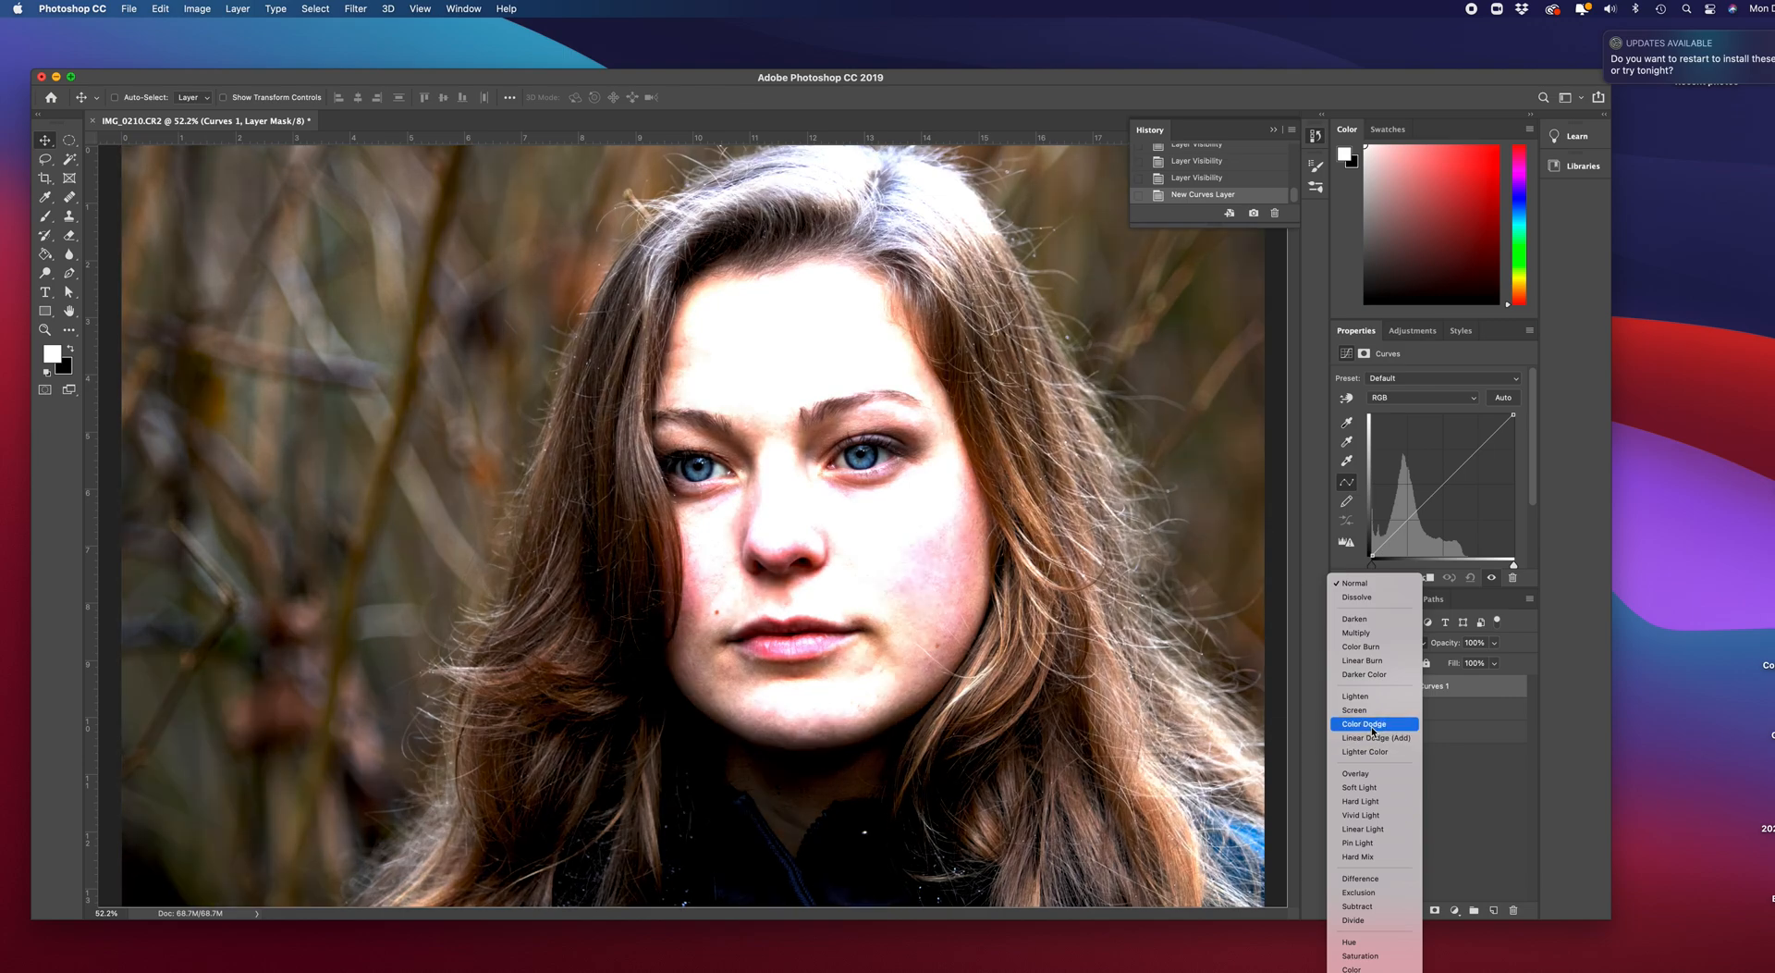
{"action": "left_click", "coordinate": [1373, 724]}
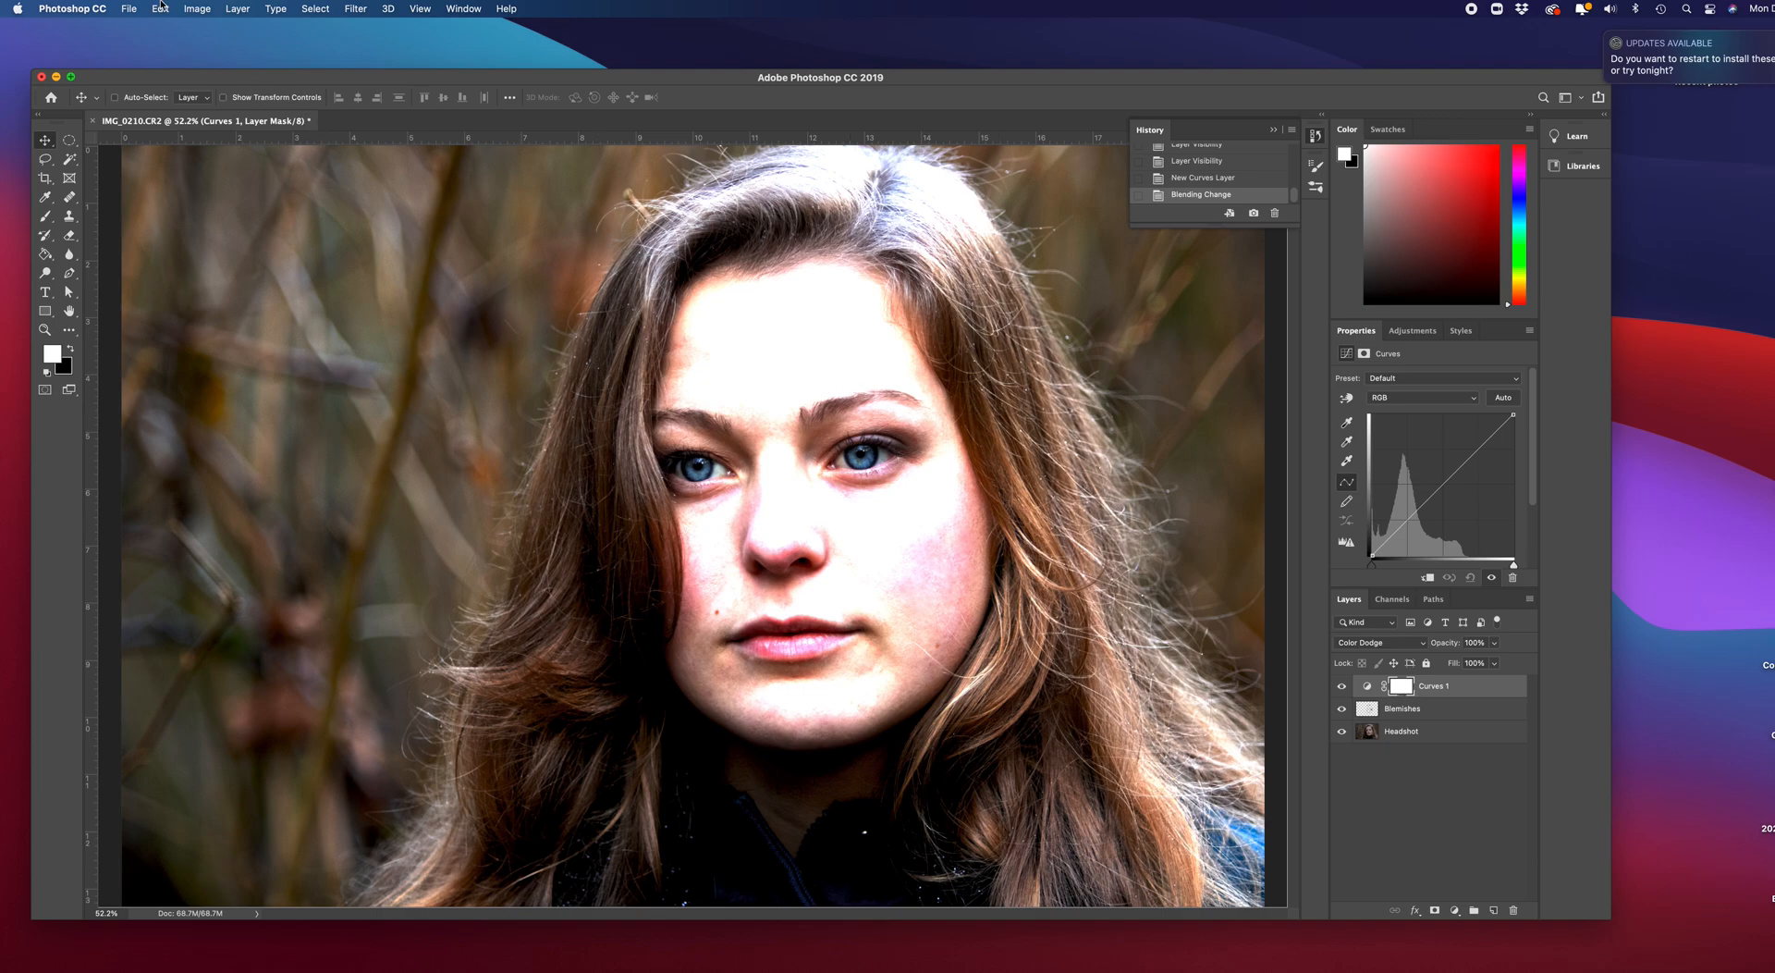
Invert the Curves layer's mask to black to hide the brightening effect.
{"action": "left_click", "coordinate": [202, 11]}
{"action": "mouse_move", "coordinate": [219, 52]}
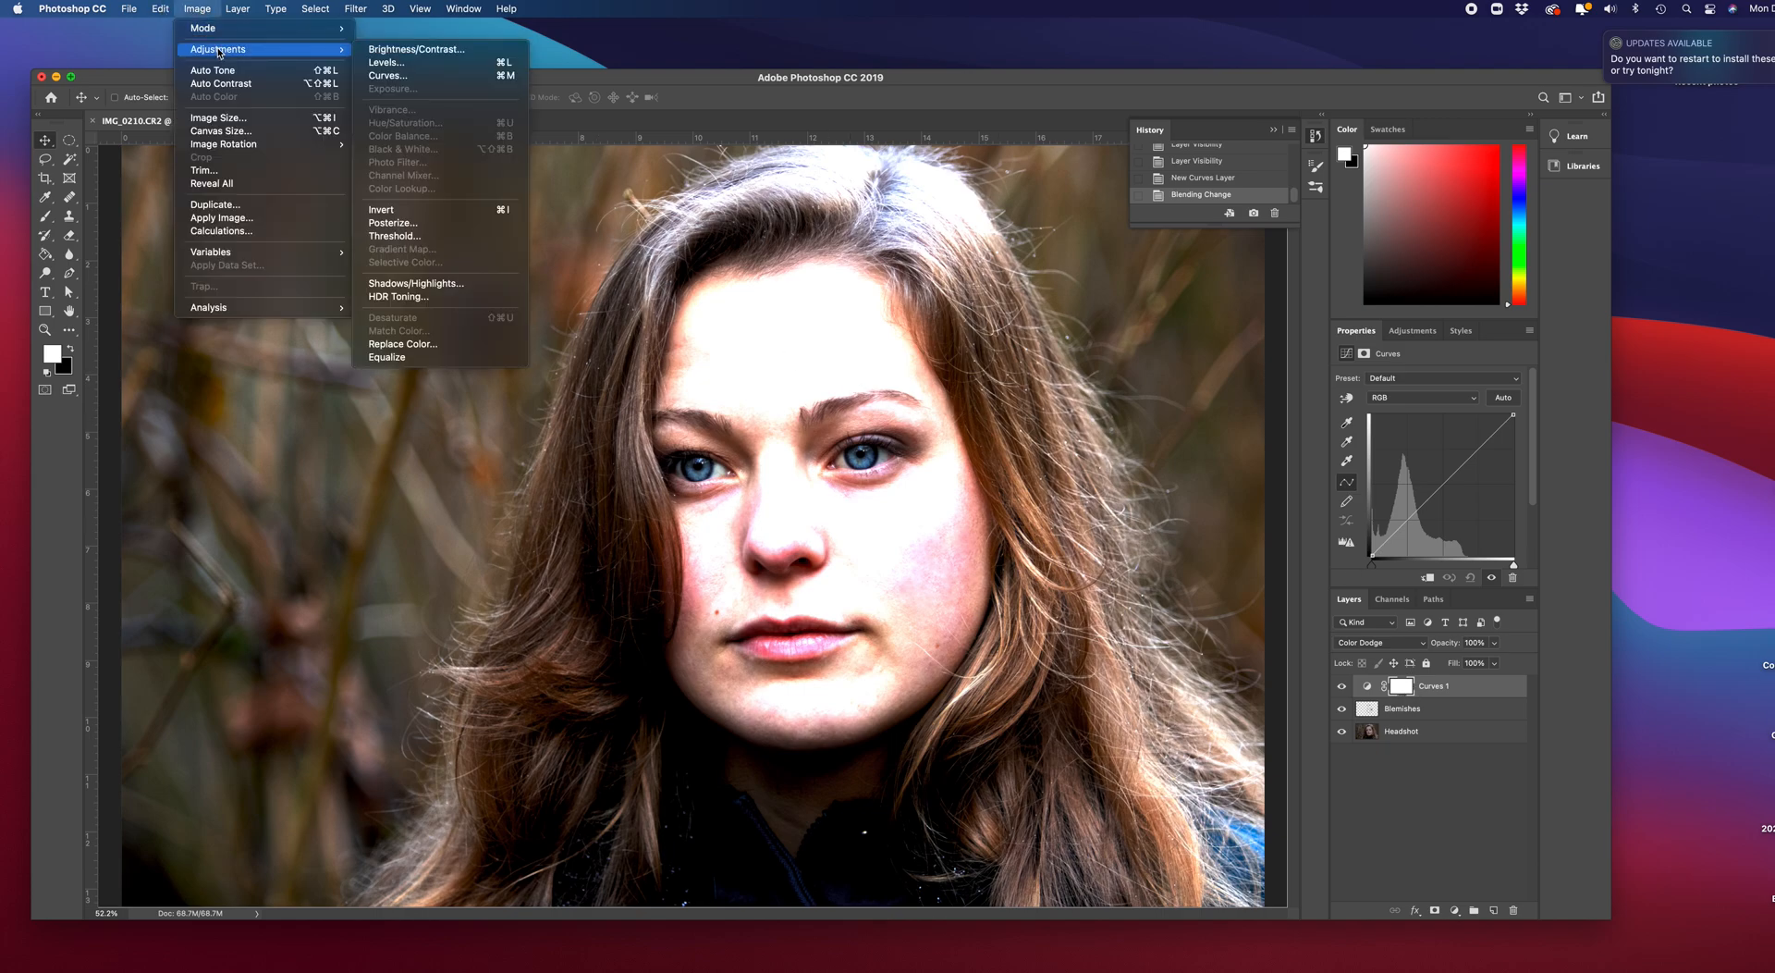
{"action": "left_click", "coordinate": [384, 211]}
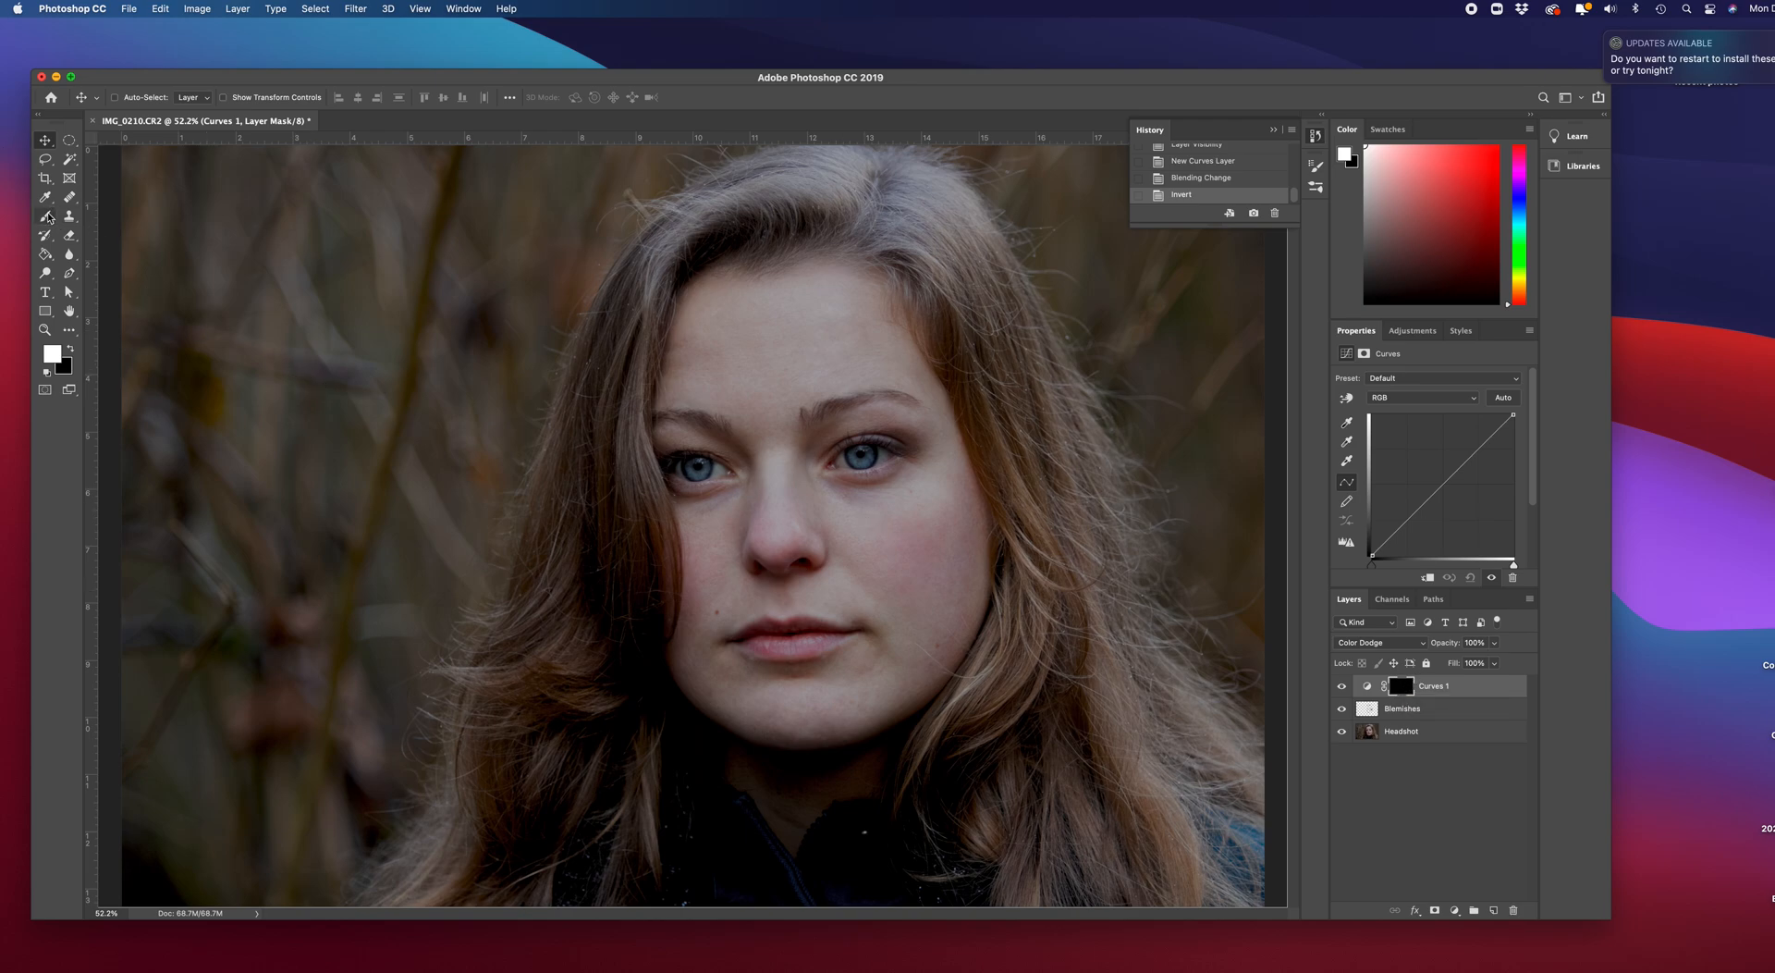
On the Curves mask, paint both irises with a white 33 px soft brush at 11% opacity, zoomed to 100%.
{"action": "left_click_drag", "start_coordinate": [46, 215], "coordinate": [103, 210]}
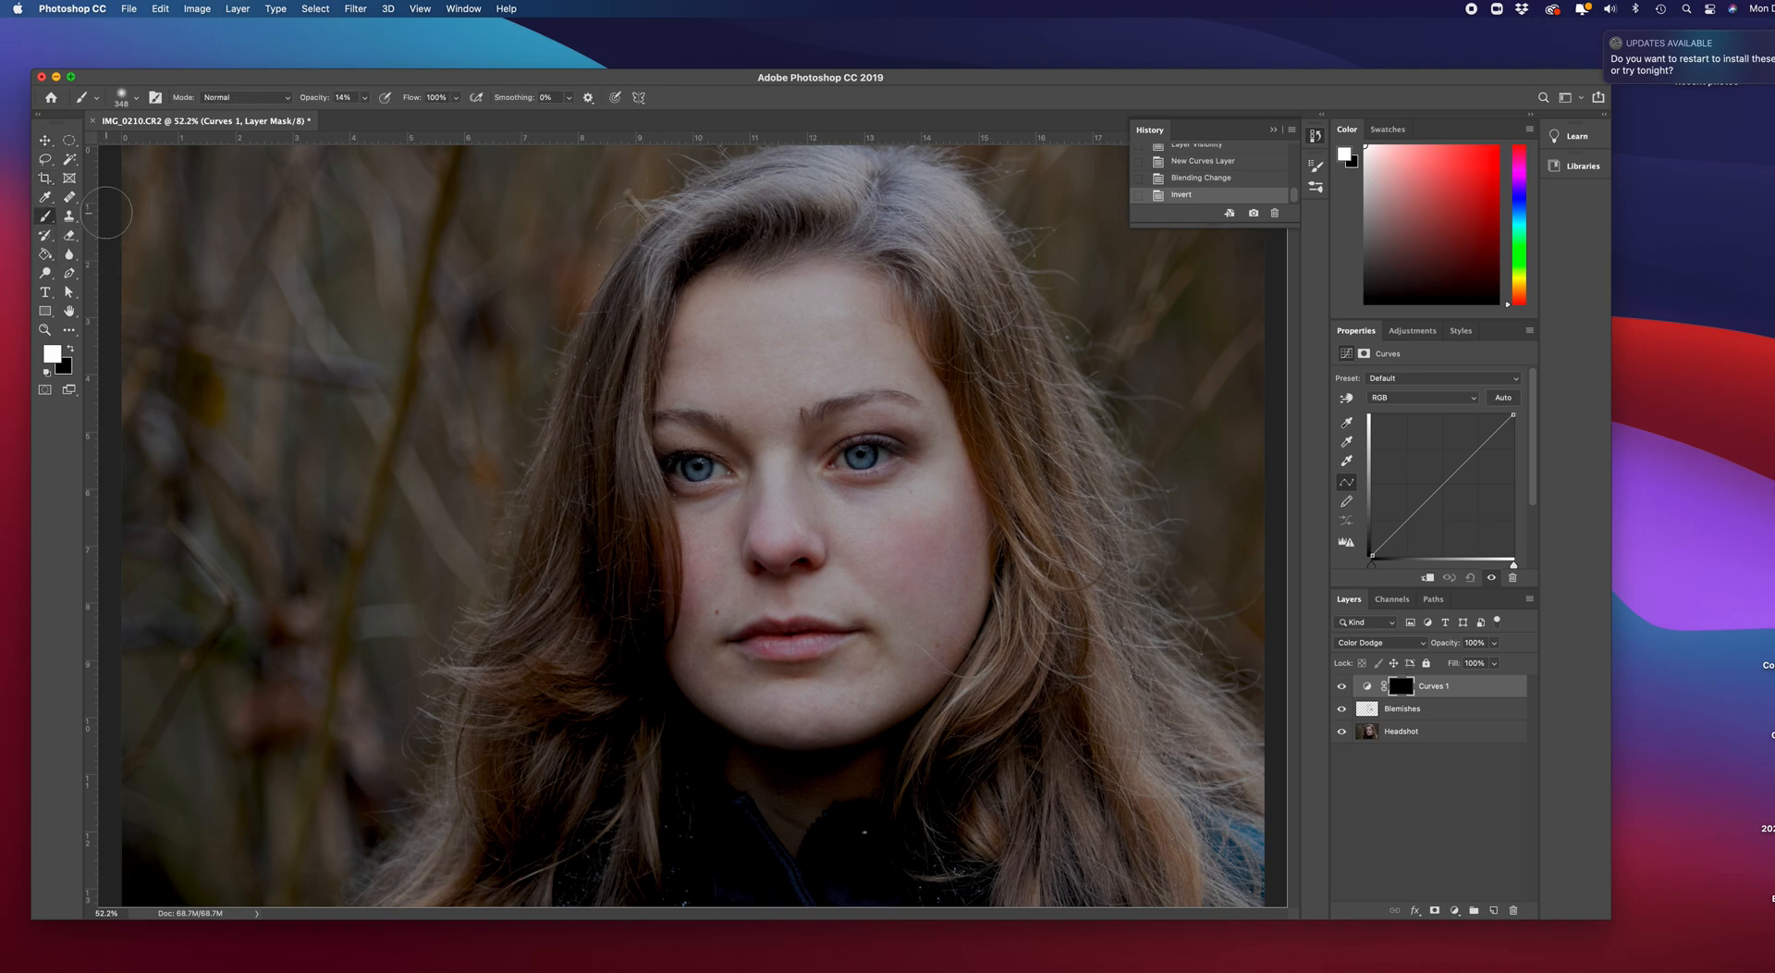
{"action": "left_click", "coordinate": [366, 99]}
{"action": "left_click_drag", "start_coordinate": [366, 119], "coordinate": [364, 121]}
{"action": "key", "text": "super+equal"}
{"action": "key", "text": "super+equal"}
{"action": "key", "text": "super+equal"}
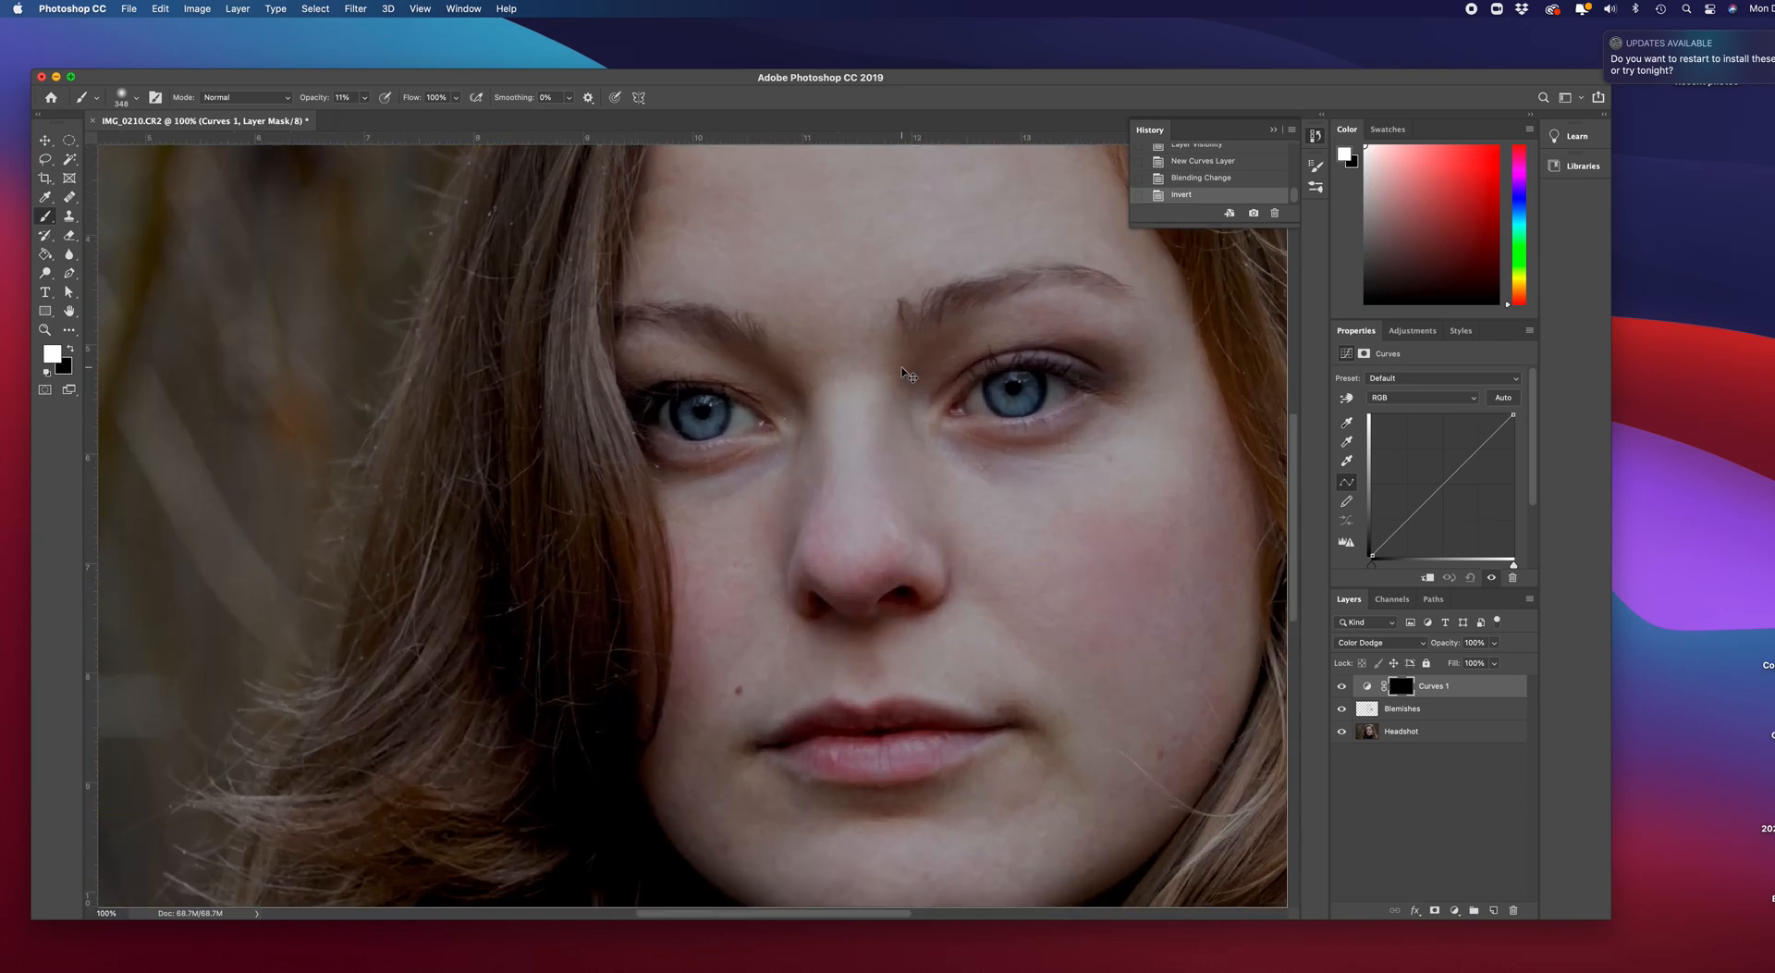
{"action": "key", "text": "super+minus"}
{"action": "right_click", "coordinate": [996, 378]}
{"action": "left_click_drag", "start_coordinate": [1151, 413], "coordinate": [1091, 417]}
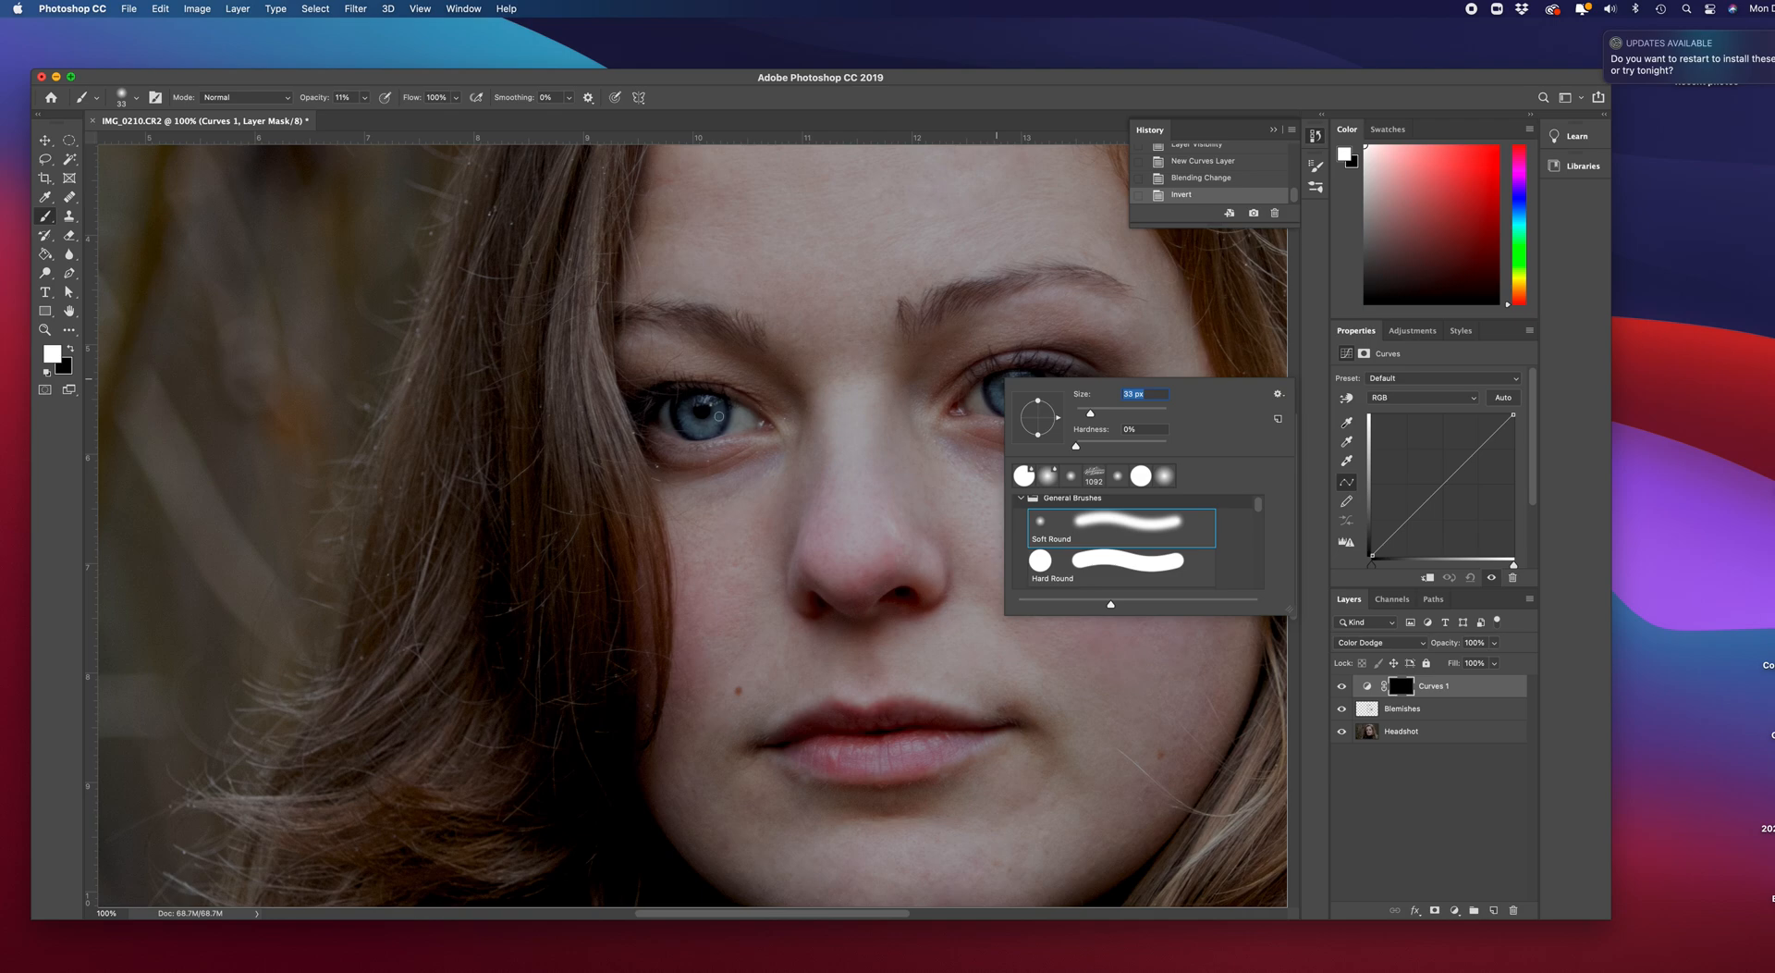
{"action": "left_click", "coordinate": [718, 416]}
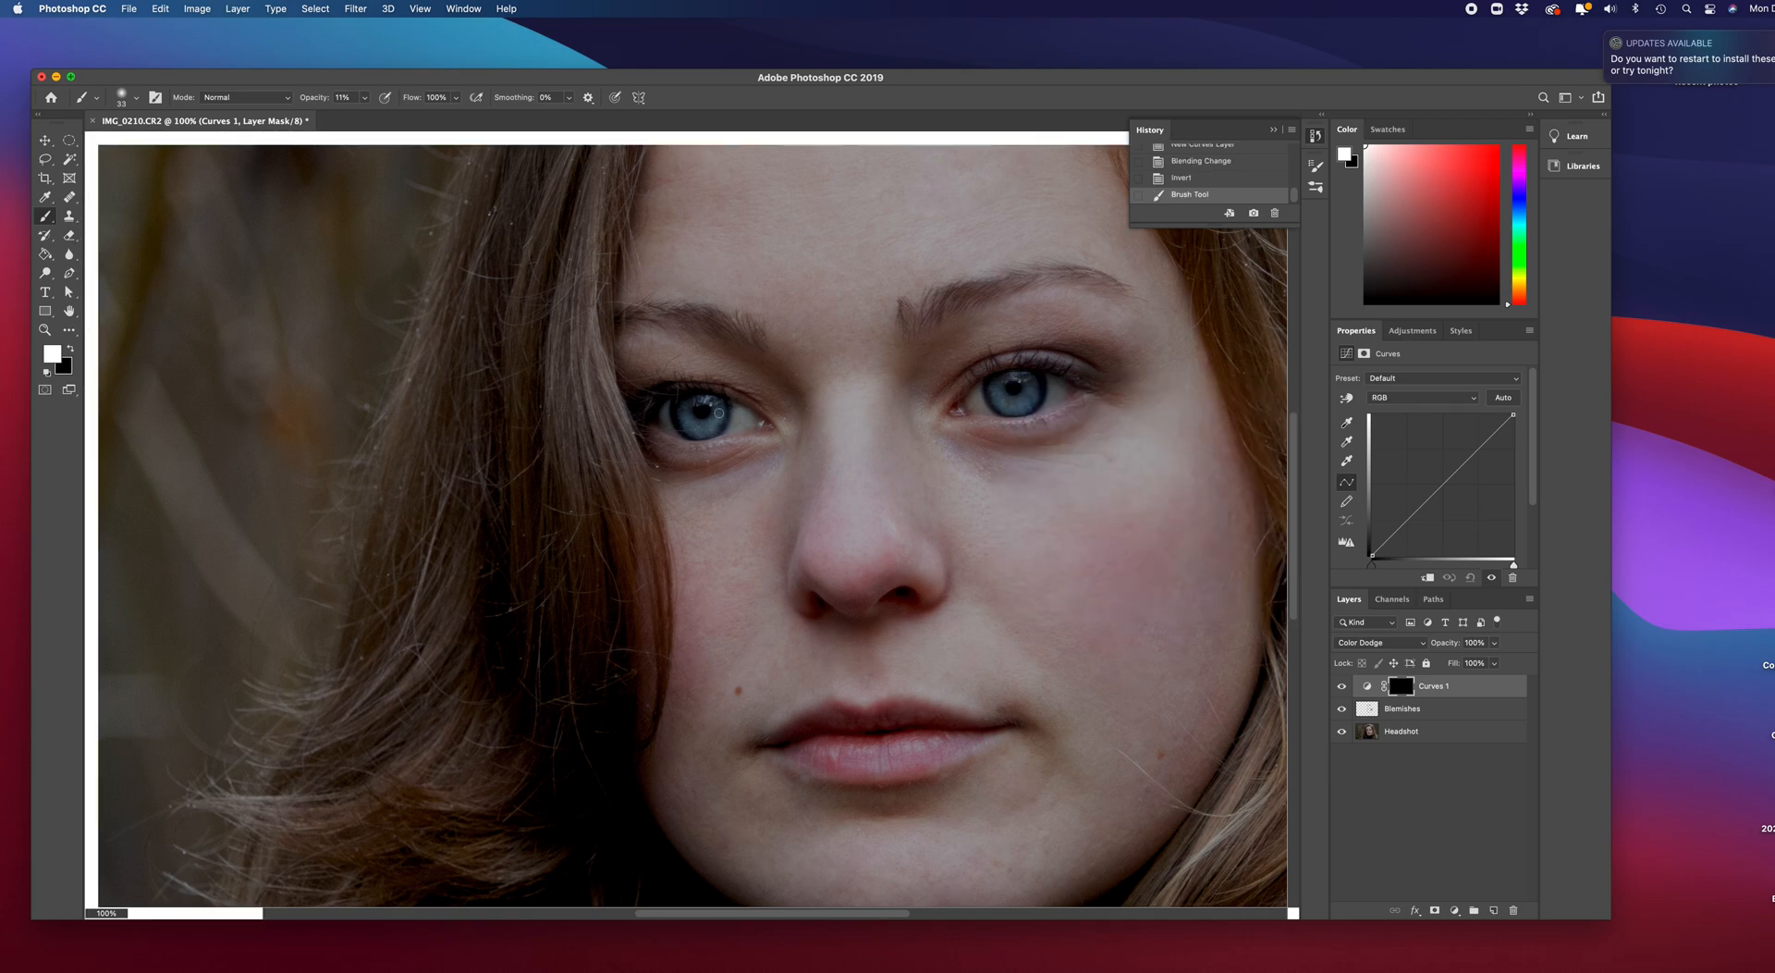
{"action": "left_click", "coordinate": [708, 424]}
{"action": "left_click_drag", "start_coordinate": [1035, 399], "coordinate": [1007, 402]}
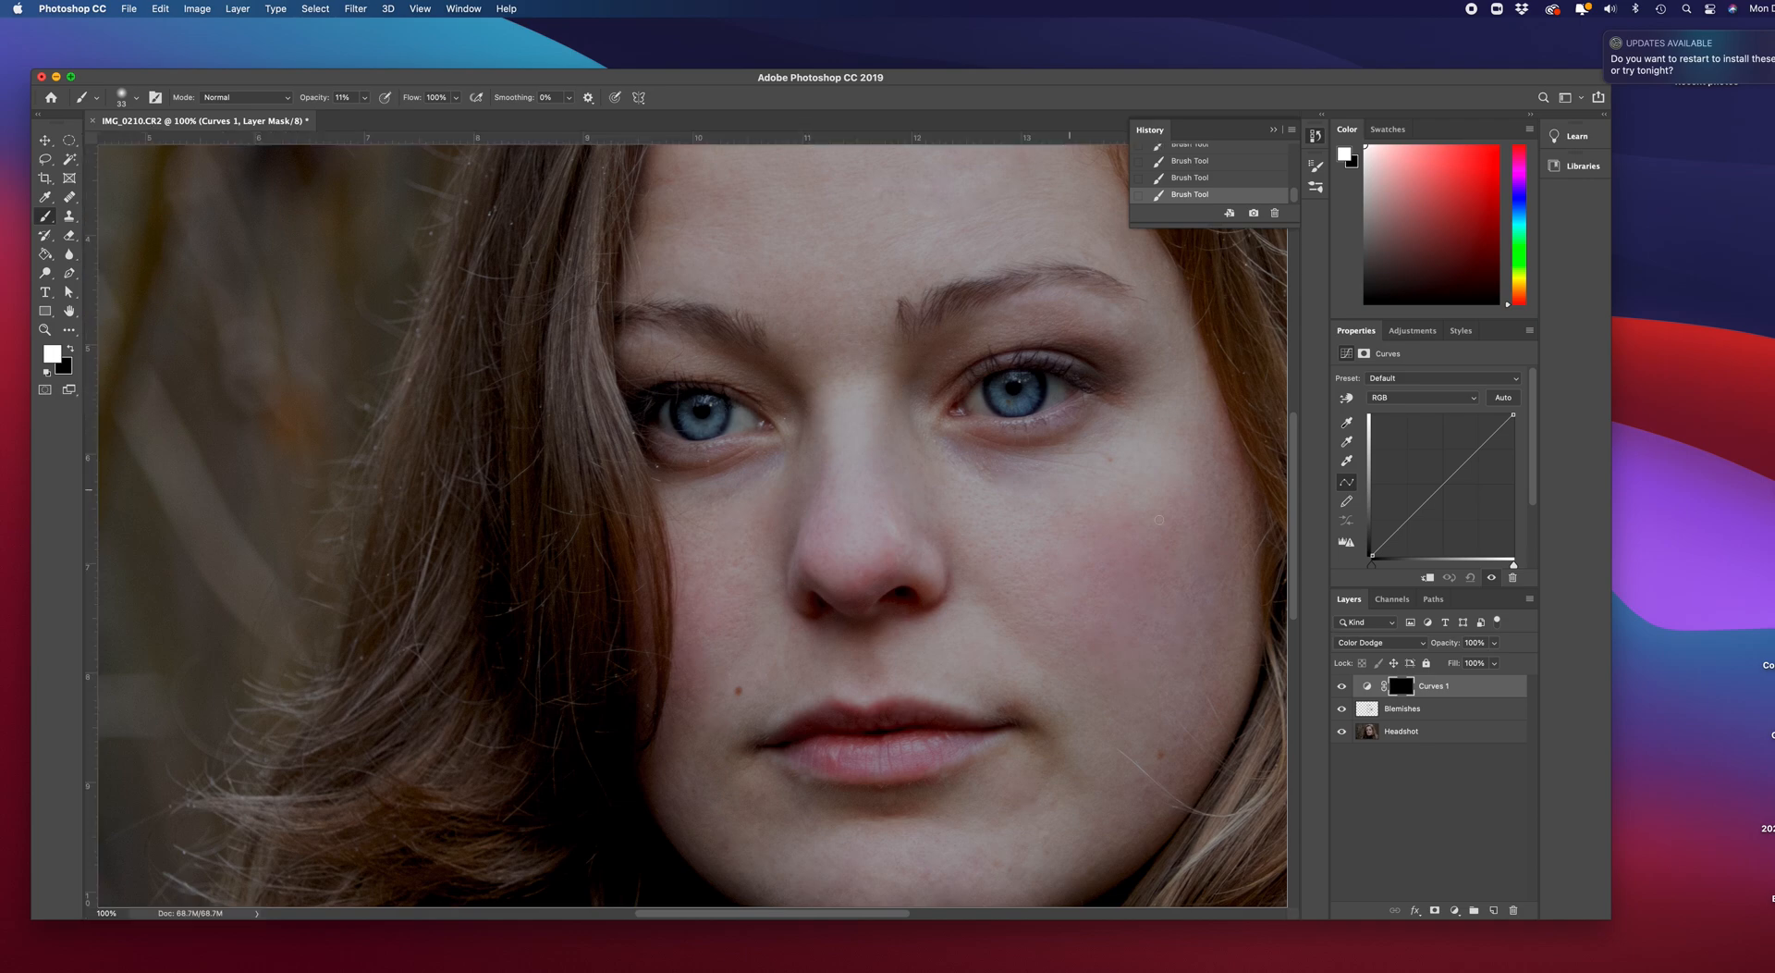
Toggle the Curves layer's visibility to compare the eyes before and after the first brush strokes.
{"action": "left_click", "coordinate": [1342, 686]}
{"action": "left_click", "coordinate": [1342, 686]}
{"action": "left_click", "coordinate": [1341, 686]}
{"action": "left_click", "coordinate": [1341, 686]}
Raise the brush opacity to 25% and paint both irises again on the Curves mask.
{"action": "left_click", "coordinate": [364, 99]}
{"action": "left_click_drag", "start_coordinate": [363, 119], "coordinate": [376, 122]}
{"action": "left_click", "coordinate": [997, 396]}
{"action": "mouse_move", "coordinate": [1004, 405]}
{"action": "left_mouse_down"}
{"action": "mouse_move", "coordinate": [998, 383]}
{"action": "mouse_move", "coordinate": [1013, 405]}
{"action": "left_mouse_up"}
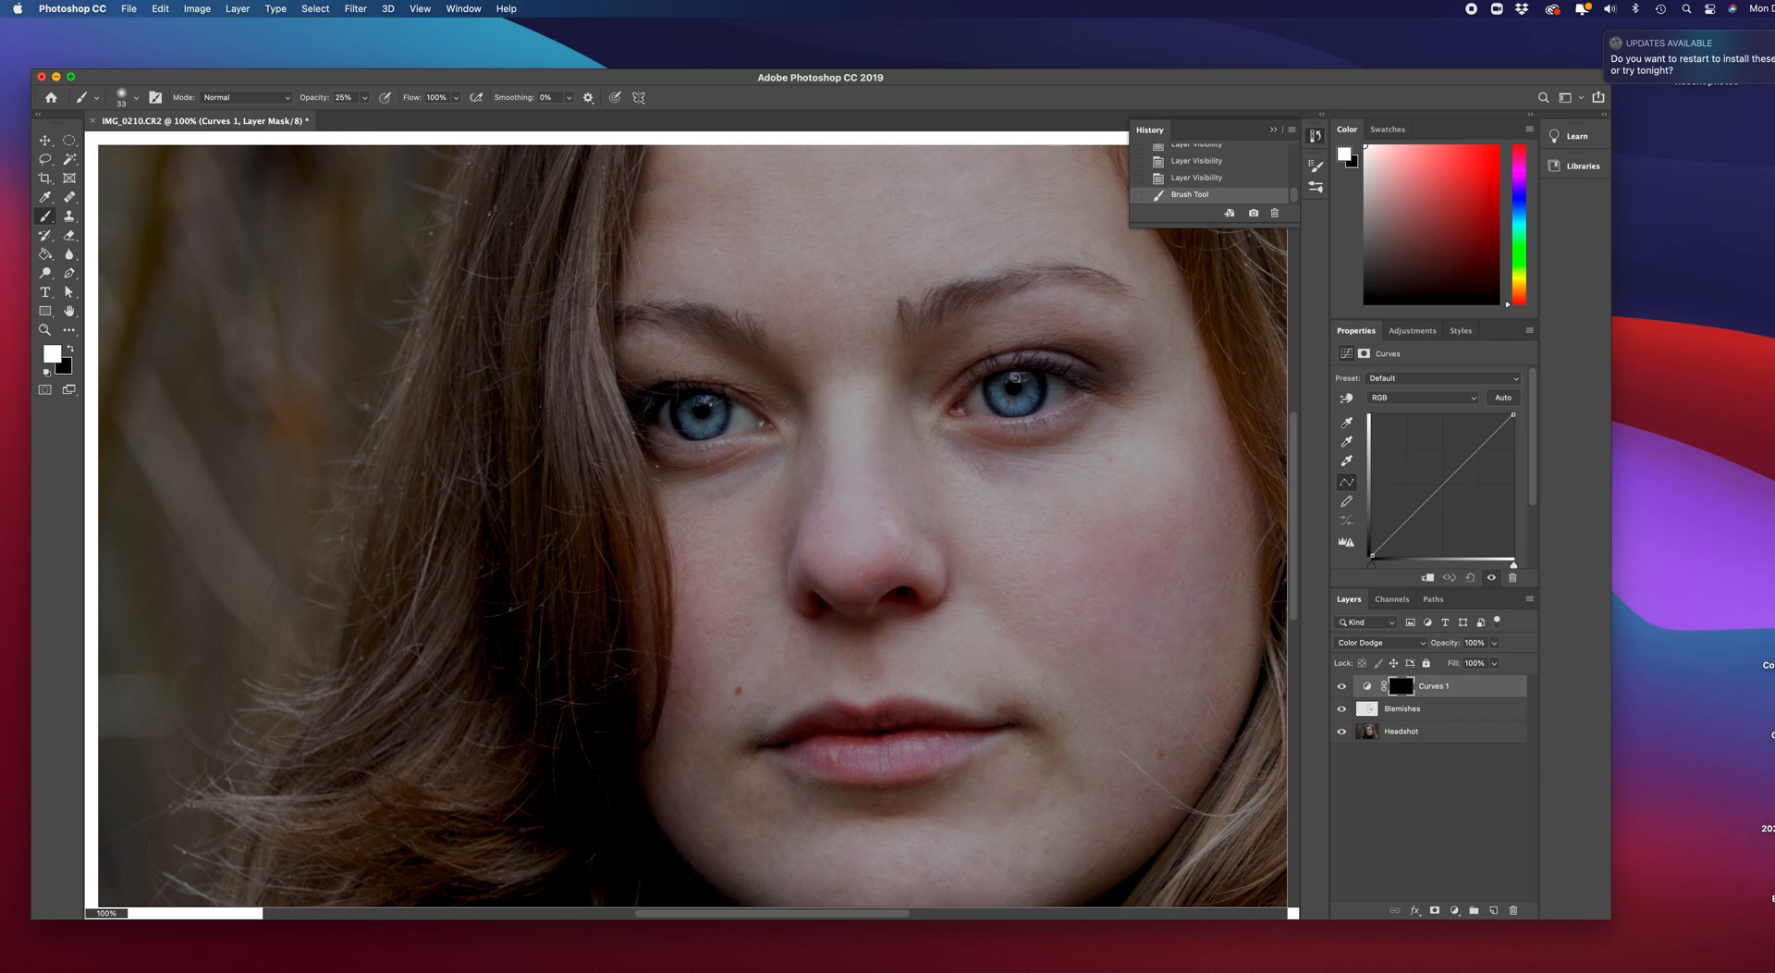
{"action": "left_click_drag", "start_coordinate": [1016, 378], "coordinate": [1022, 377]}
{"action": "left_click", "coordinate": [705, 399]}
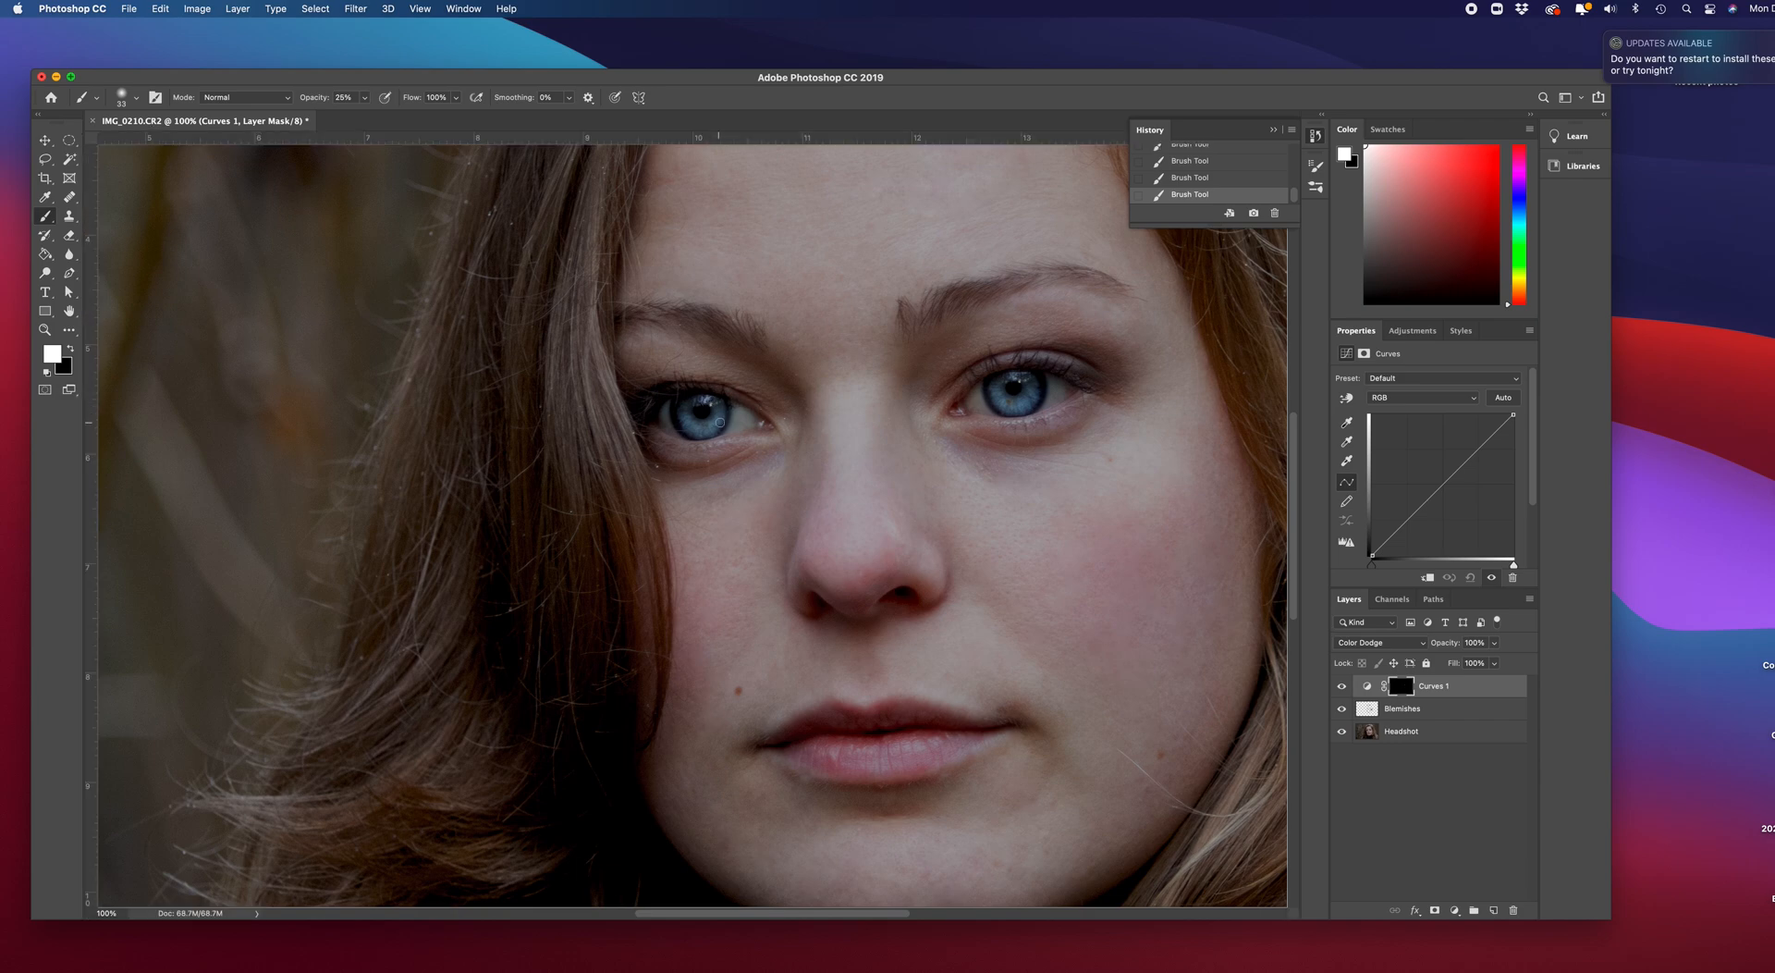
{"action": "left_click", "coordinate": [691, 428]}
Lower the brush opacity to 11%, reduce its size to 23 px and lighten the whites of both eyes at 200% zoom.
{"action": "left_click", "coordinate": [363, 97]}
{"action": "left_click_drag", "start_coordinate": [358, 115], "coordinate": [356, 116]}
{"action": "left_click", "coordinate": [737, 413]}
{"action": "key", "text": "super+equal"}
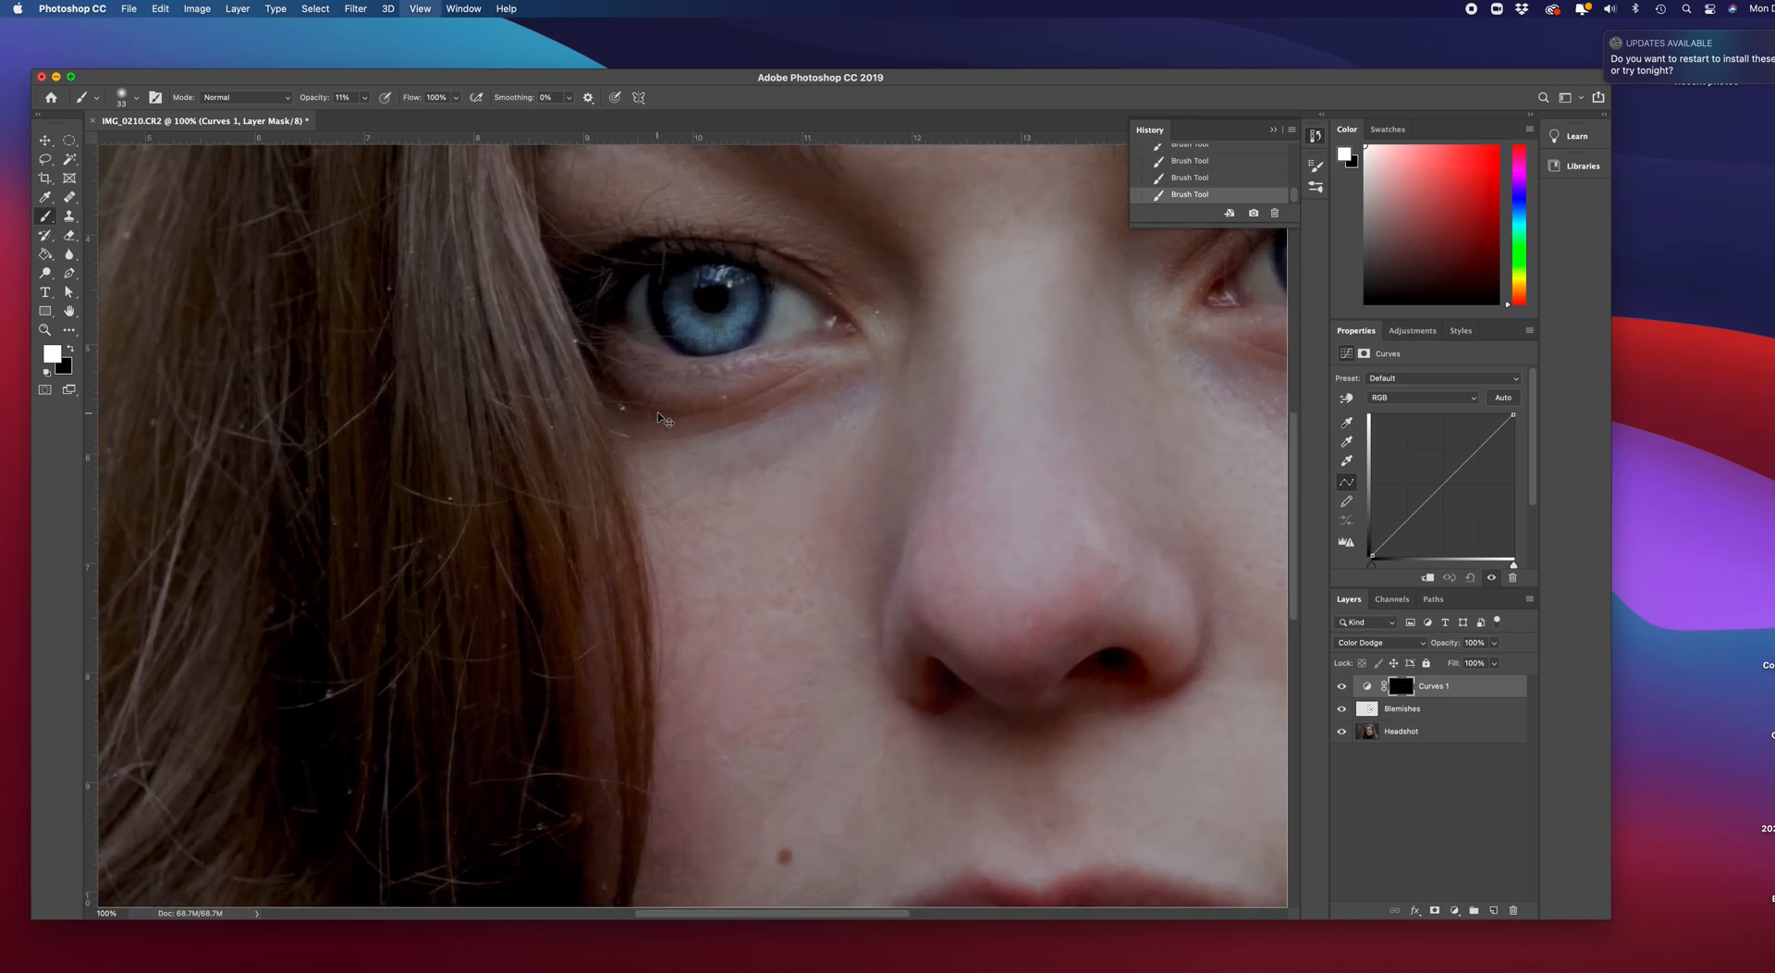
{"action": "right_click", "coordinate": [636, 299]}
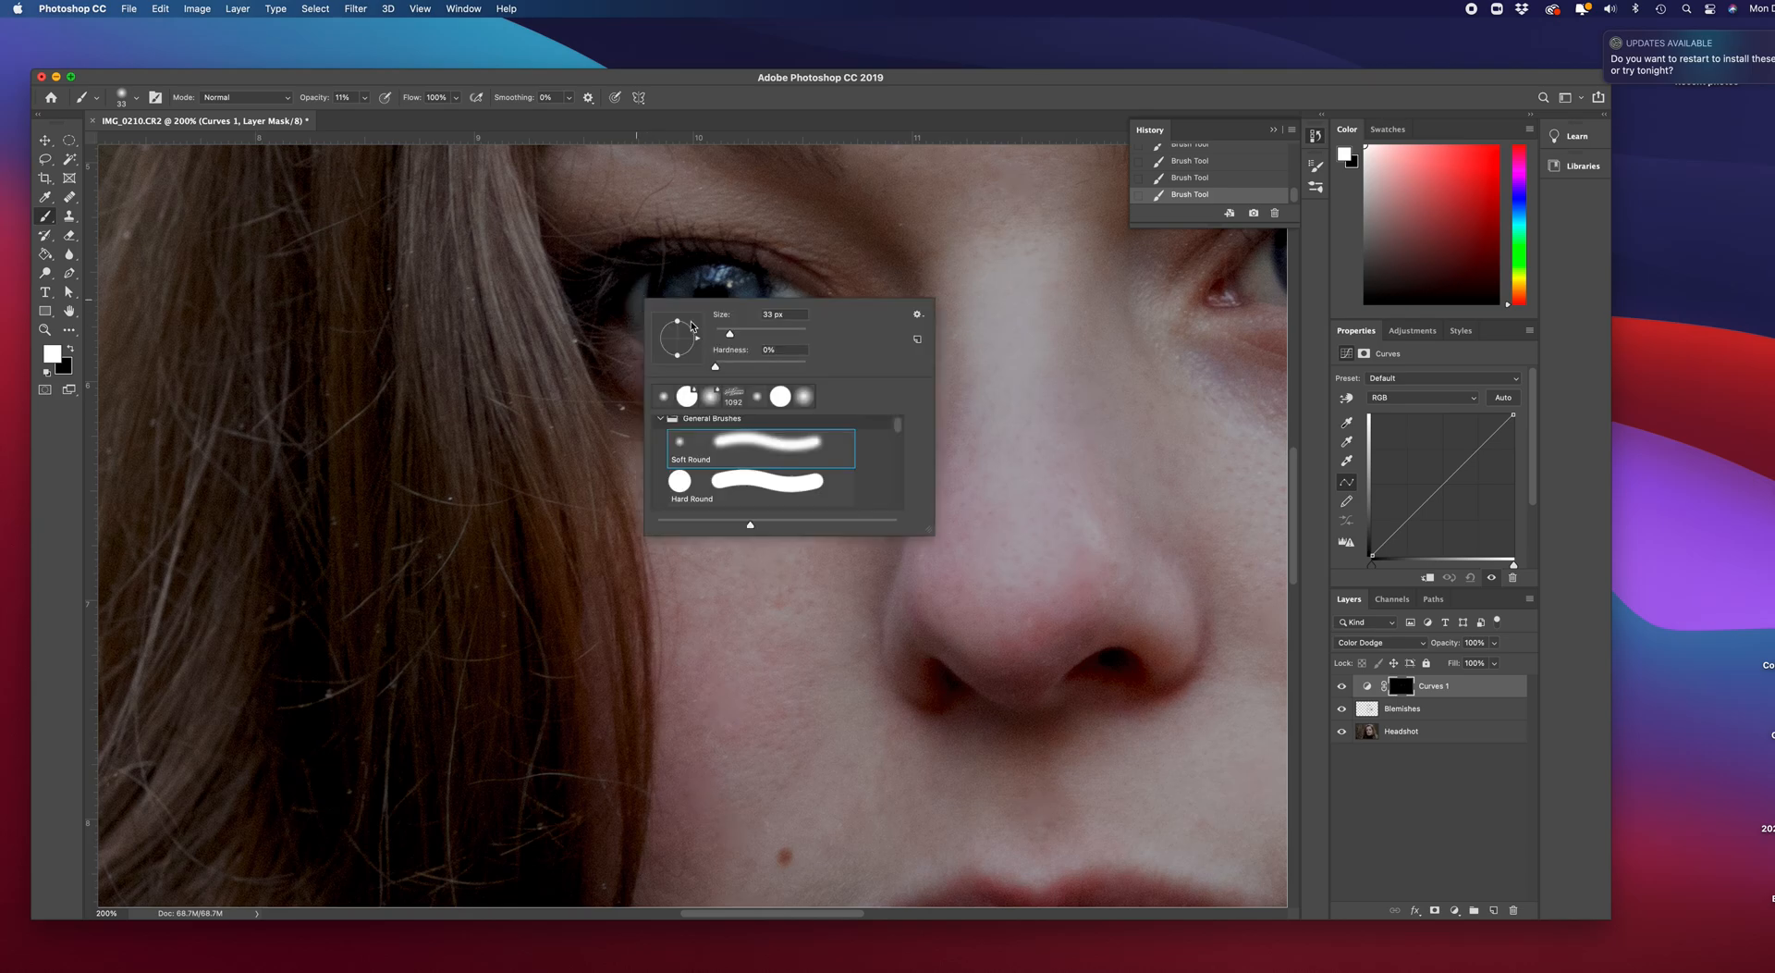
{"action": "left_click_drag", "start_coordinate": [732, 336], "coordinate": [726, 337]}
{"action": "left_click", "coordinate": [632, 307]}
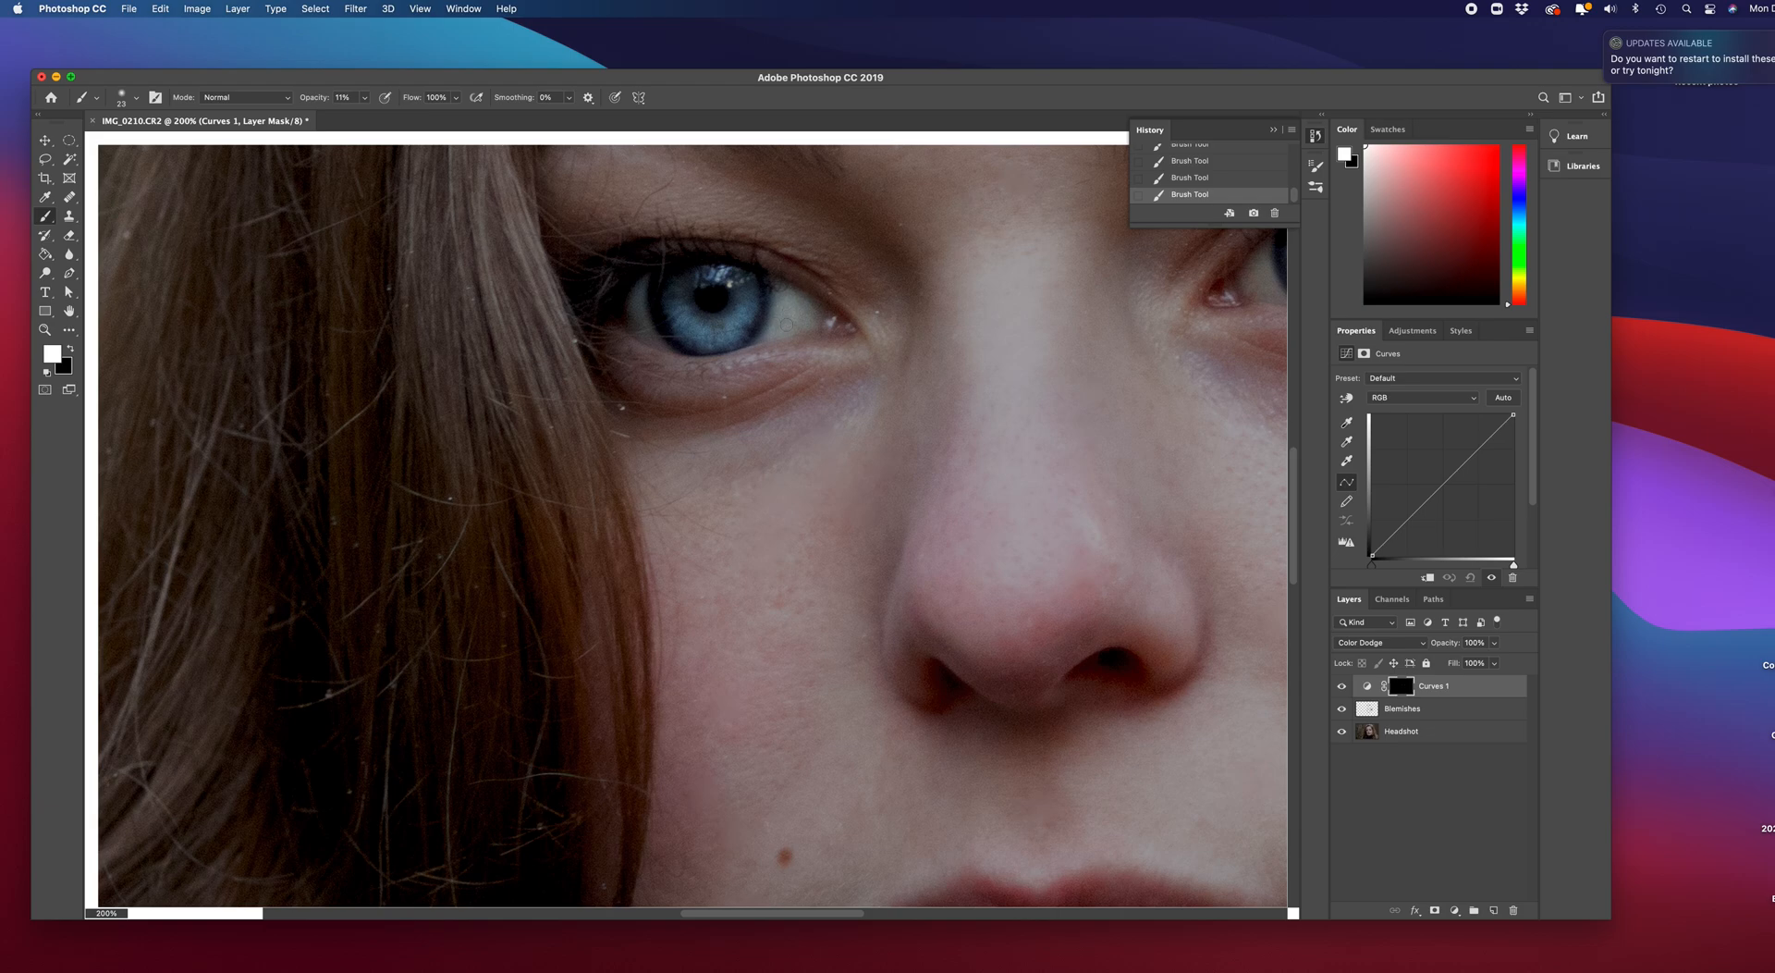
{"action": "scroll", "coordinate": [798, 320], "scroll_direction": "right", "scroll_amount": 5}
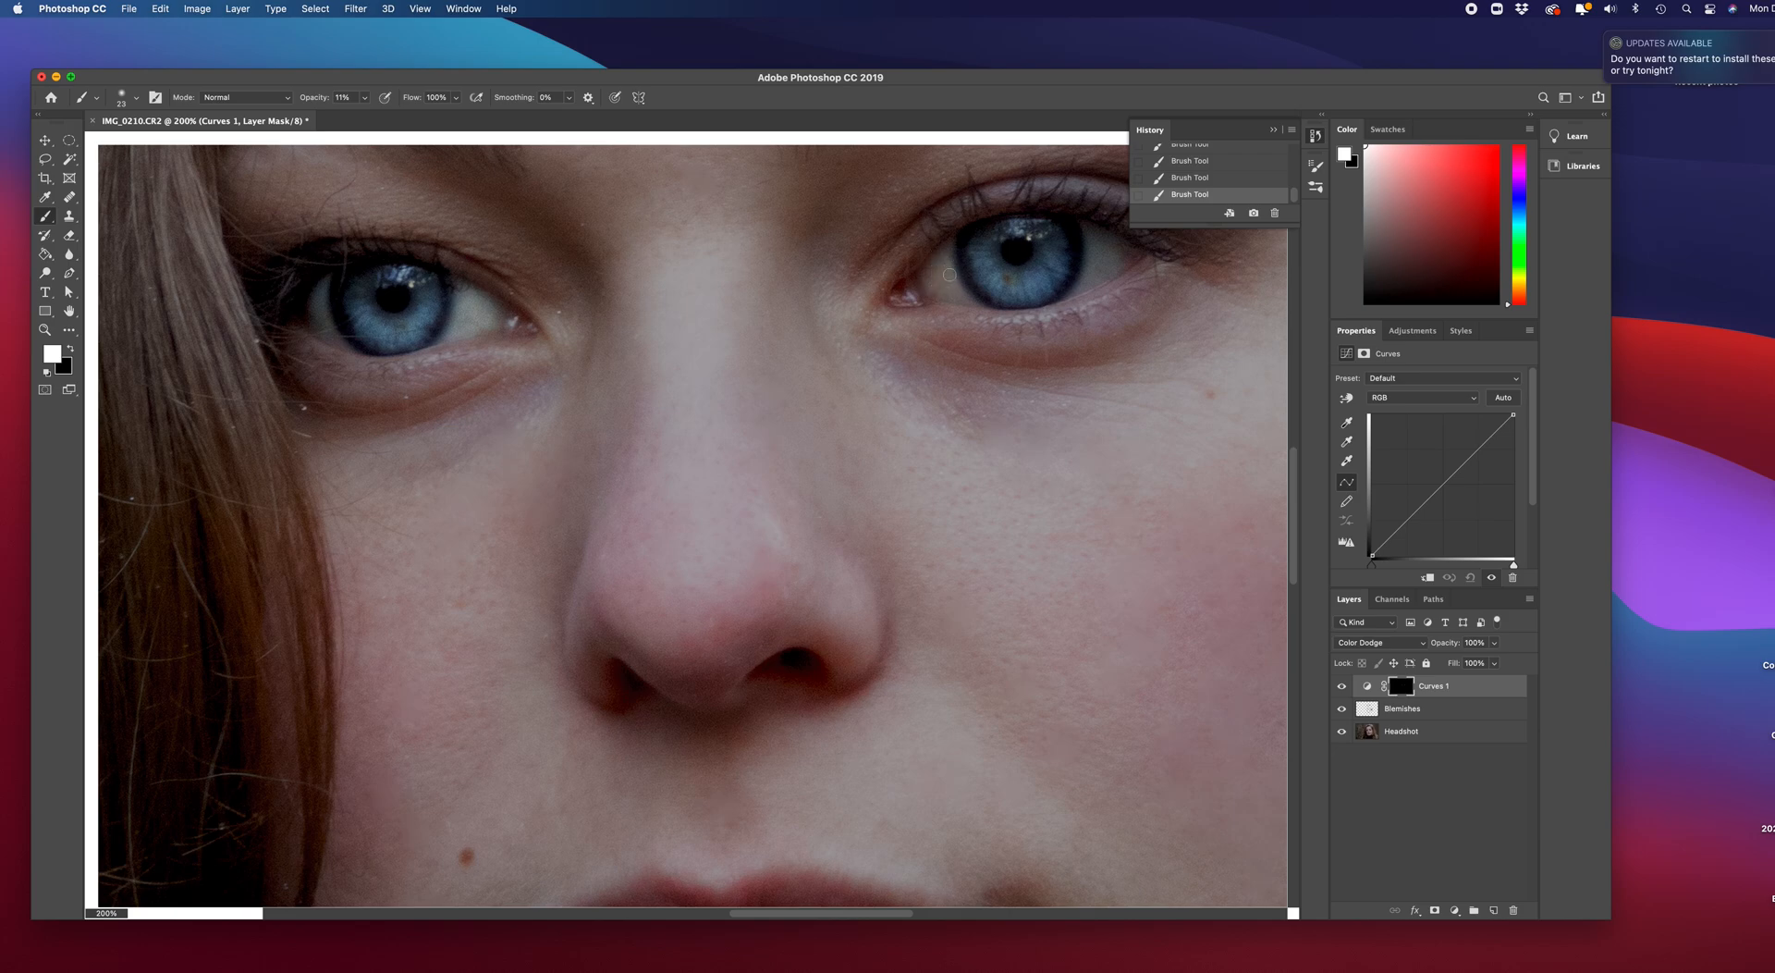
{"action": "scroll", "coordinate": [952, 288], "scroll_direction": "right", "scroll_amount": 3}
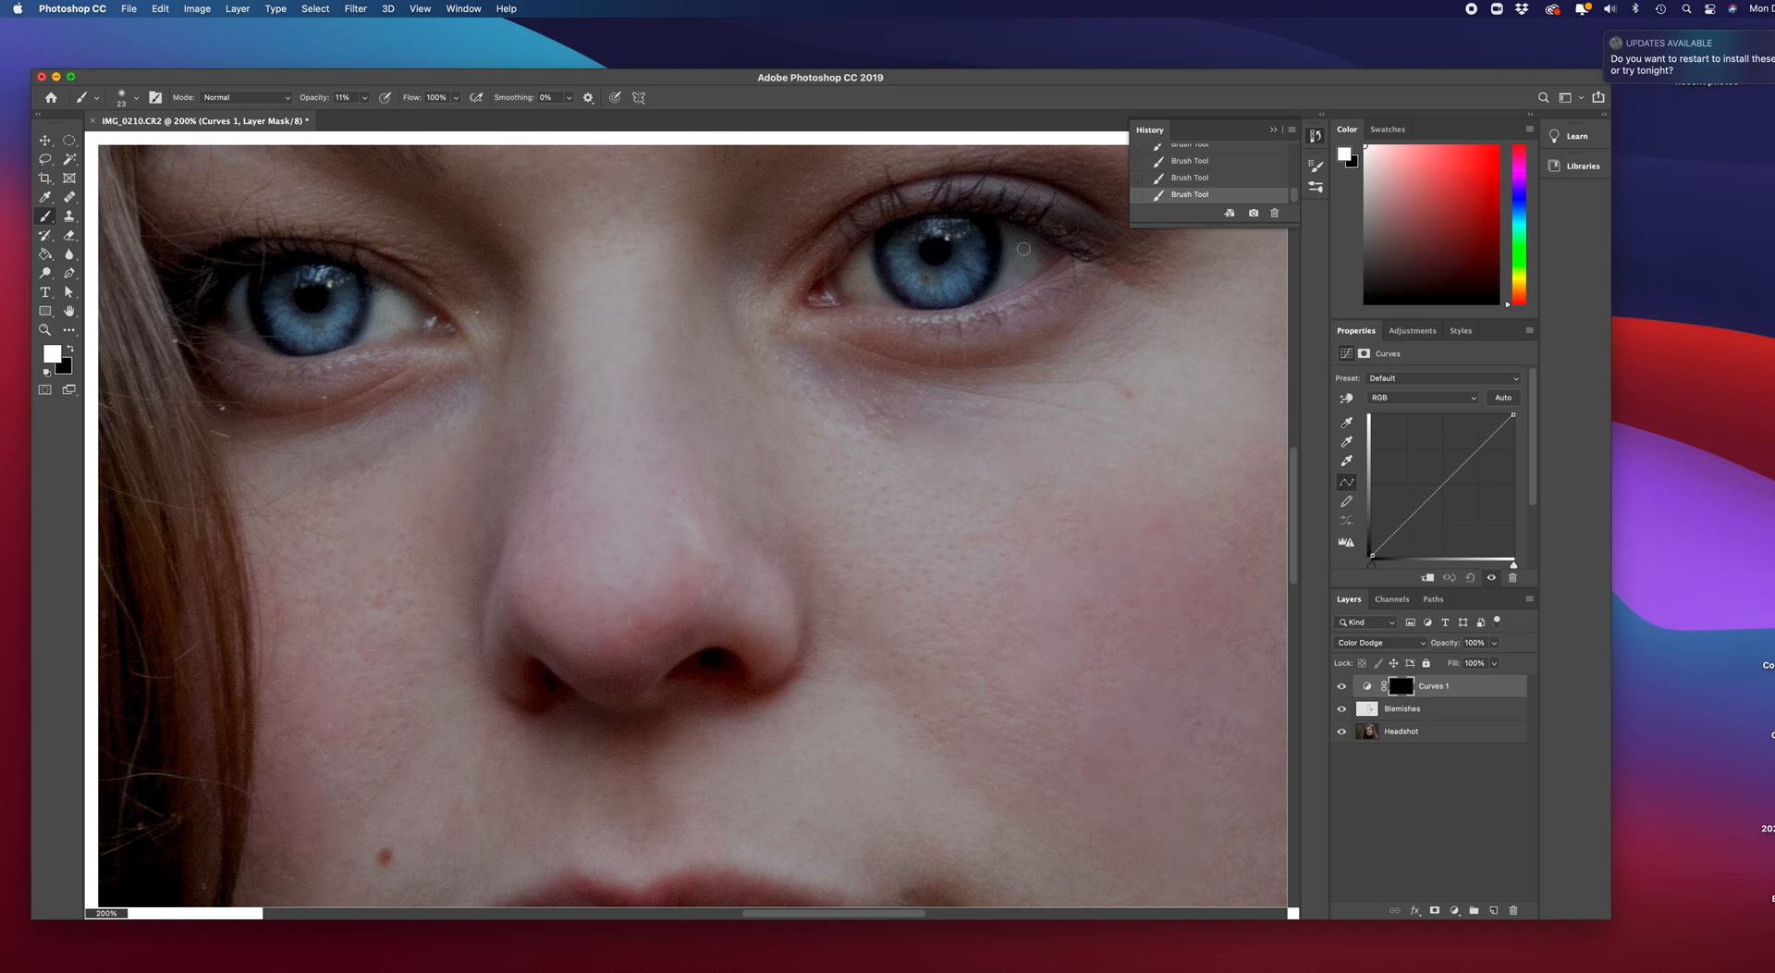
Toggle the Curves layer's visibility at 200% zoom to compare the brightened eyes with the original.
{"action": "left_click", "coordinate": [1341, 687]}
{"action": "left_click", "coordinate": [1341, 687]}
{"action": "left_click", "coordinate": [1341, 687]}
{"action": "left_click", "coordinate": [1342, 687]}
{"action": "left_click", "coordinate": [1342, 687]}
{"action": "left_click", "coordinate": [1341, 687]}
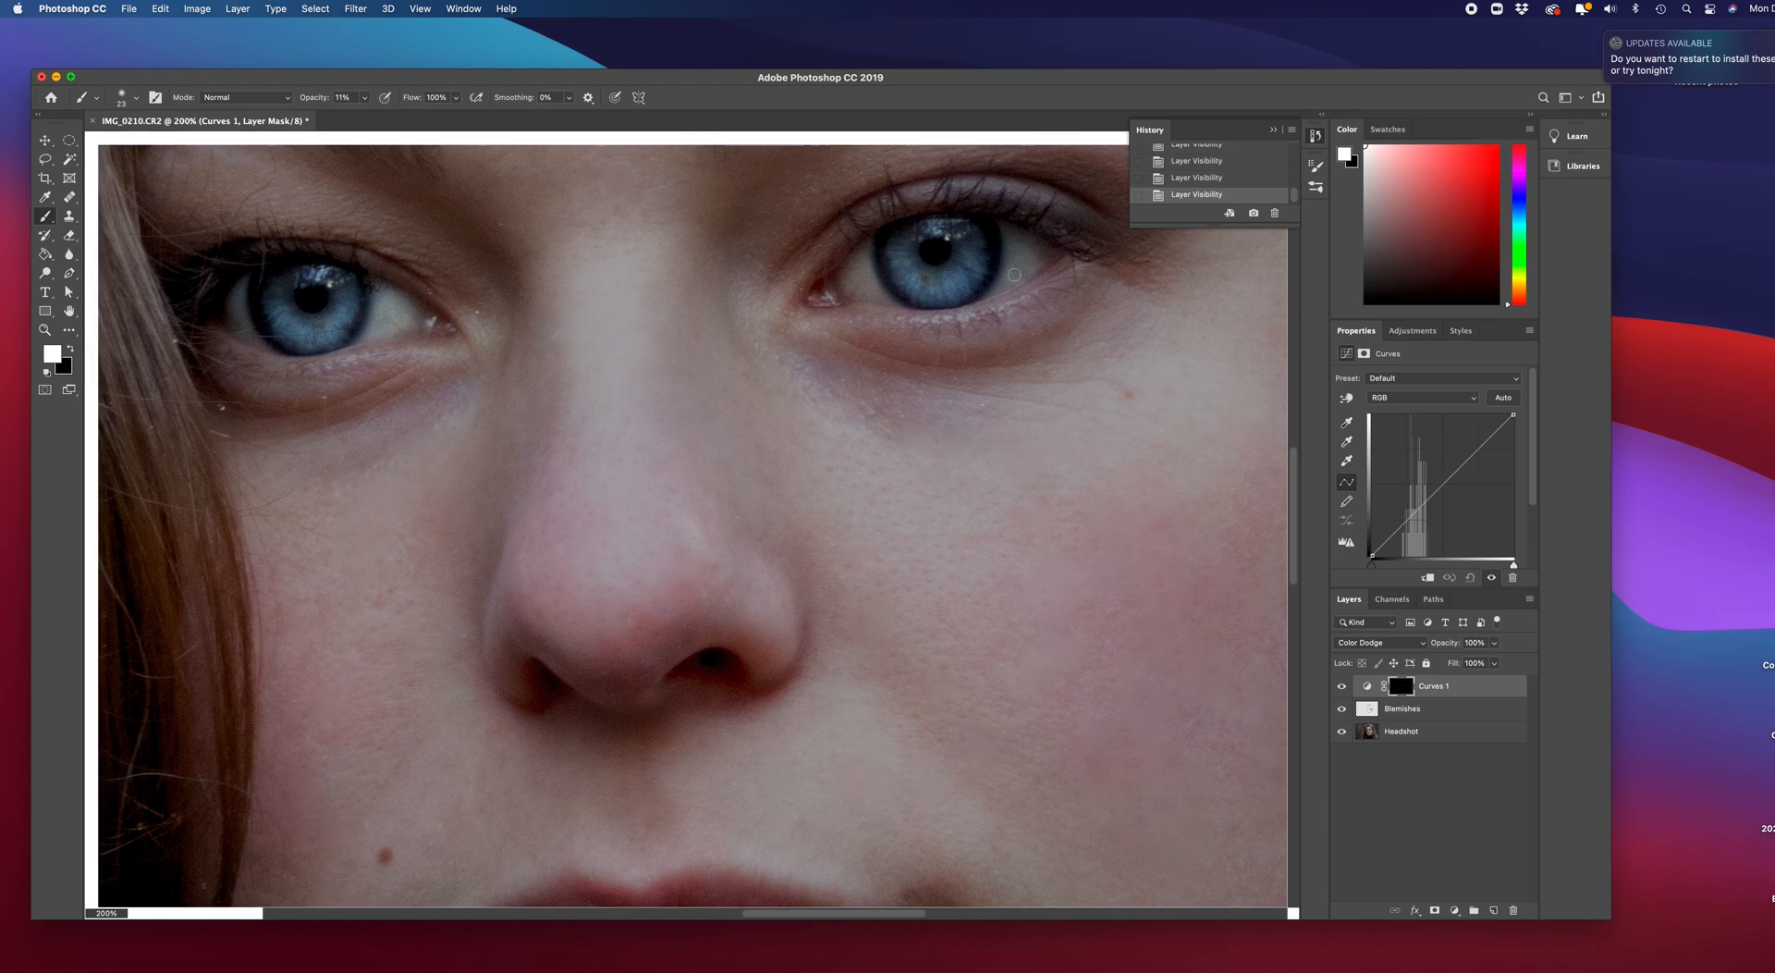
Paint further strokes over the whites of both eyes on the Curves mask at 11% opacity.
{"action": "left_click_drag", "start_coordinate": [1018, 272], "coordinate": [846, 285]}
{"action": "mouse_move", "coordinate": [400, 325]}
{"action": "left_mouse_down"}
{"action": "mouse_move", "coordinate": [425, 320]}
{"action": "mouse_move", "coordinate": [399, 311]}
{"action": "left_mouse_up"}
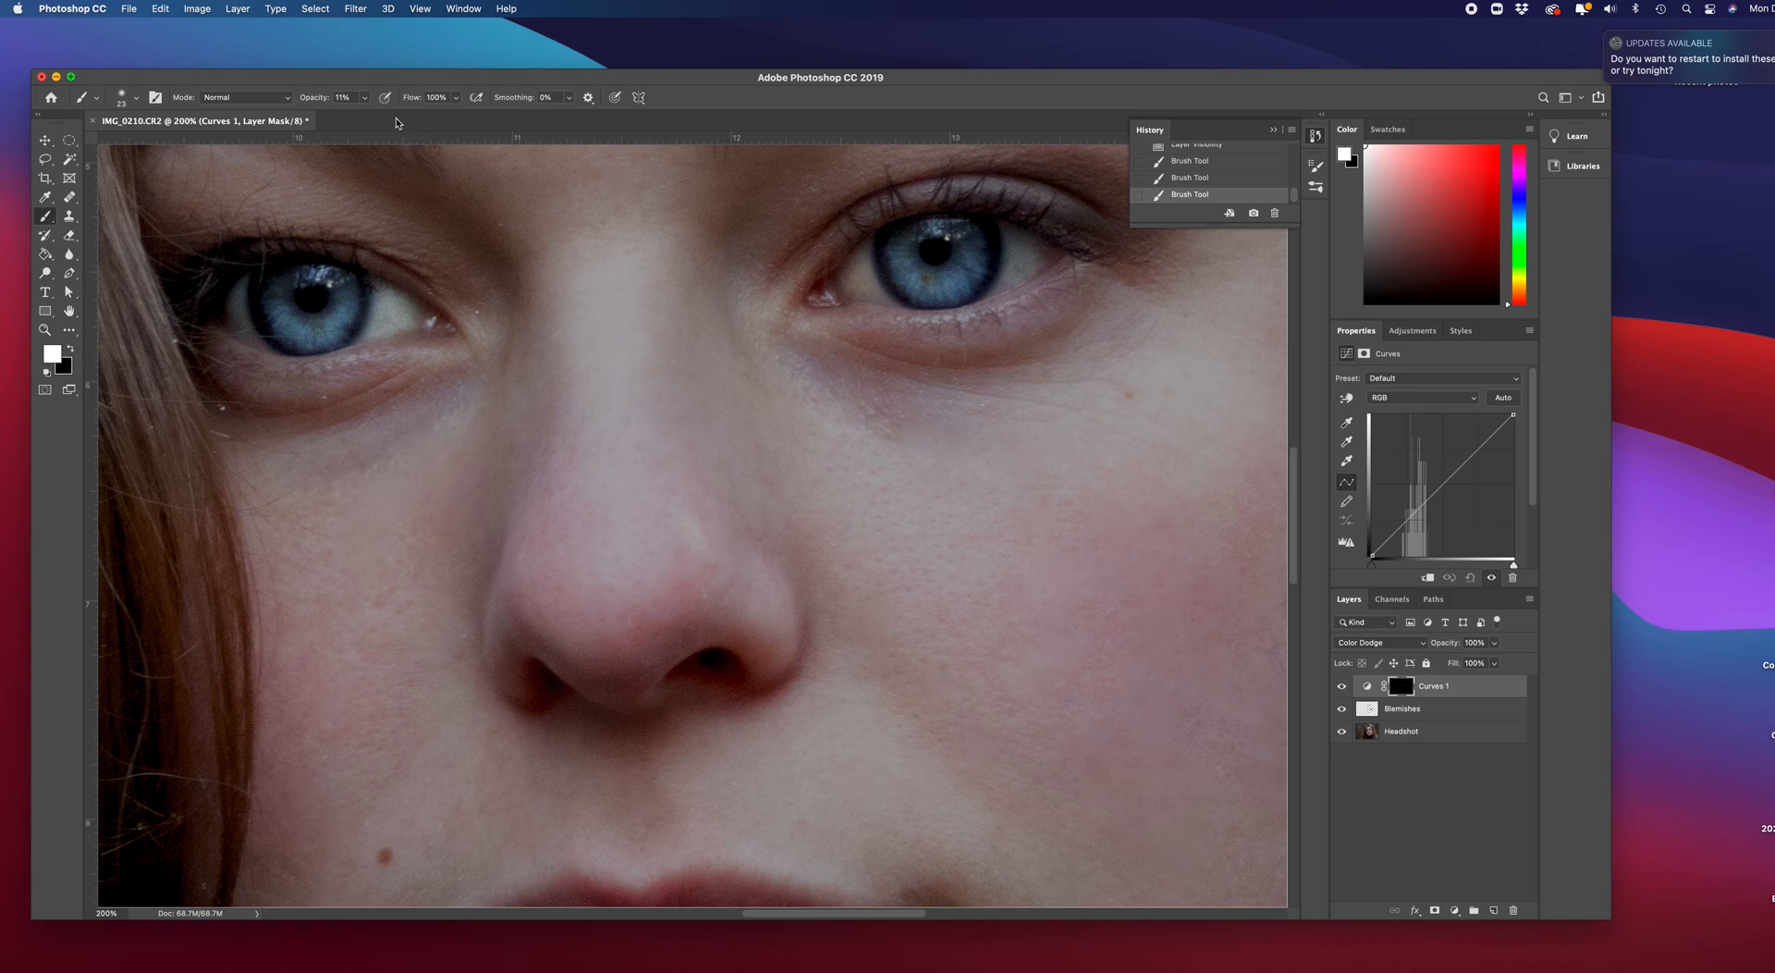
Raise the brush opacity to 30% and brighten the inner edge of the iris in the eye on the image's right.
{"action": "left_click", "coordinate": [366, 97]}
{"action": "left_click_drag", "start_coordinate": [362, 114], "coordinate": [379, 122]}
{"action": "left_click", "coordinate": [902, 259]}
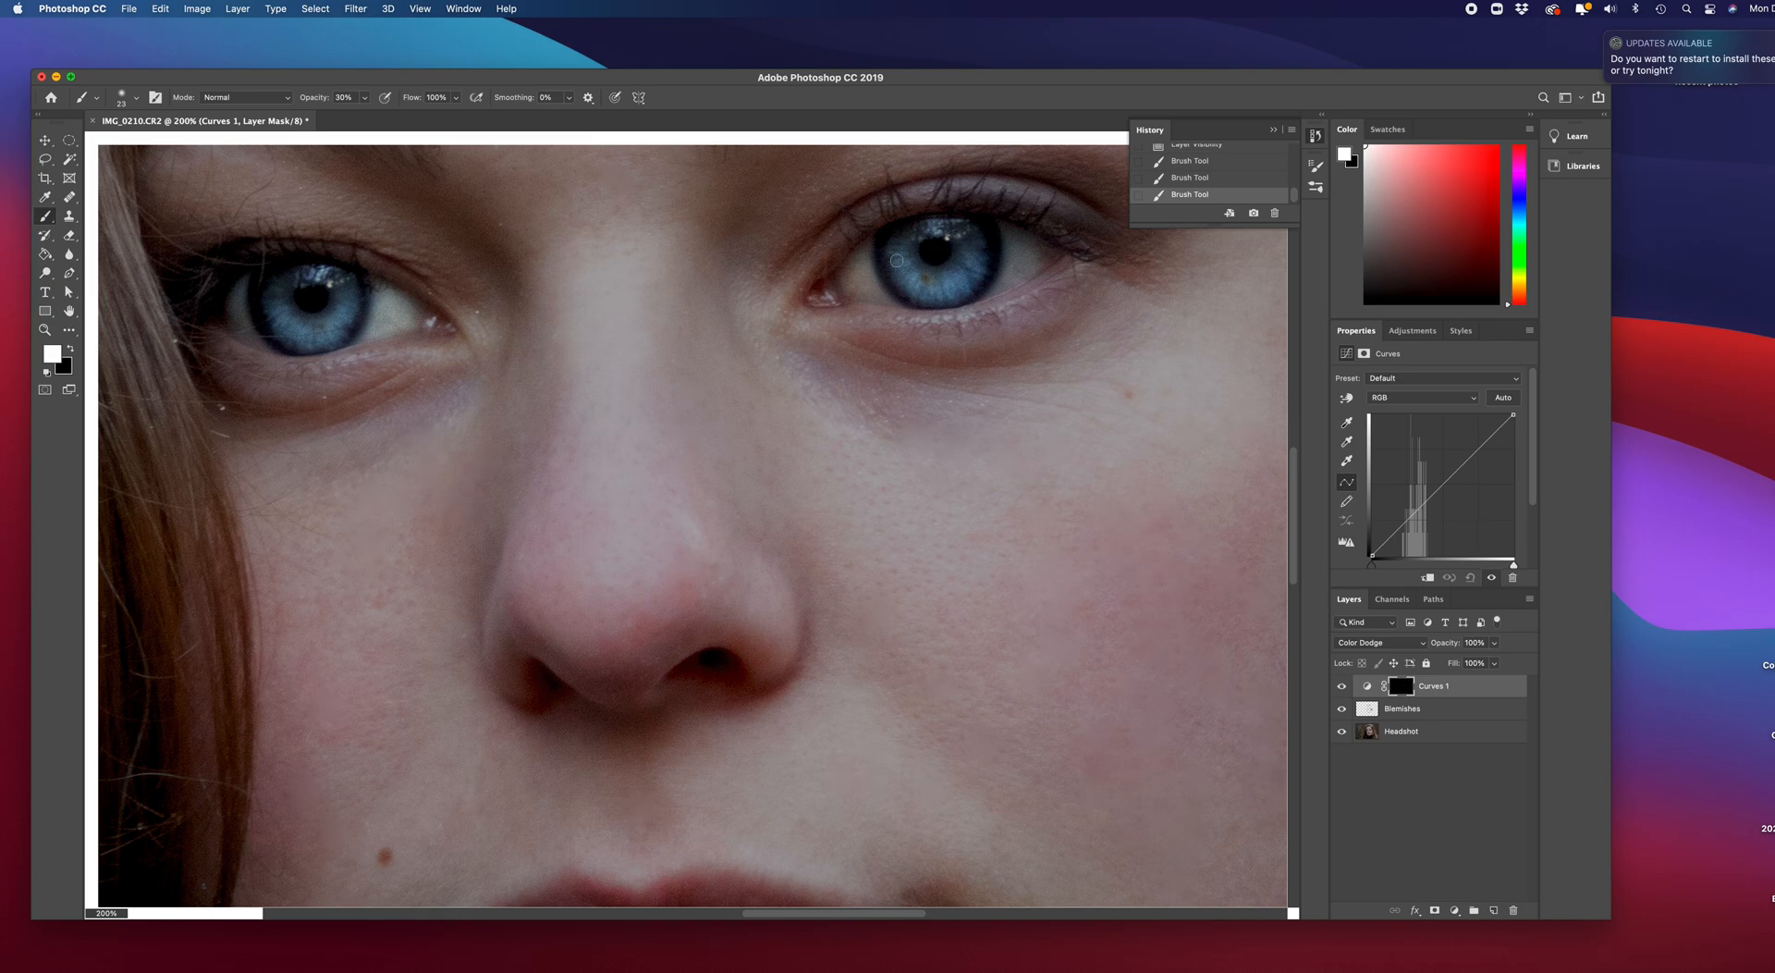
{"action": "left_click_drag", "start_coordinate": [901, 265], "coordinate": [901, 251]}
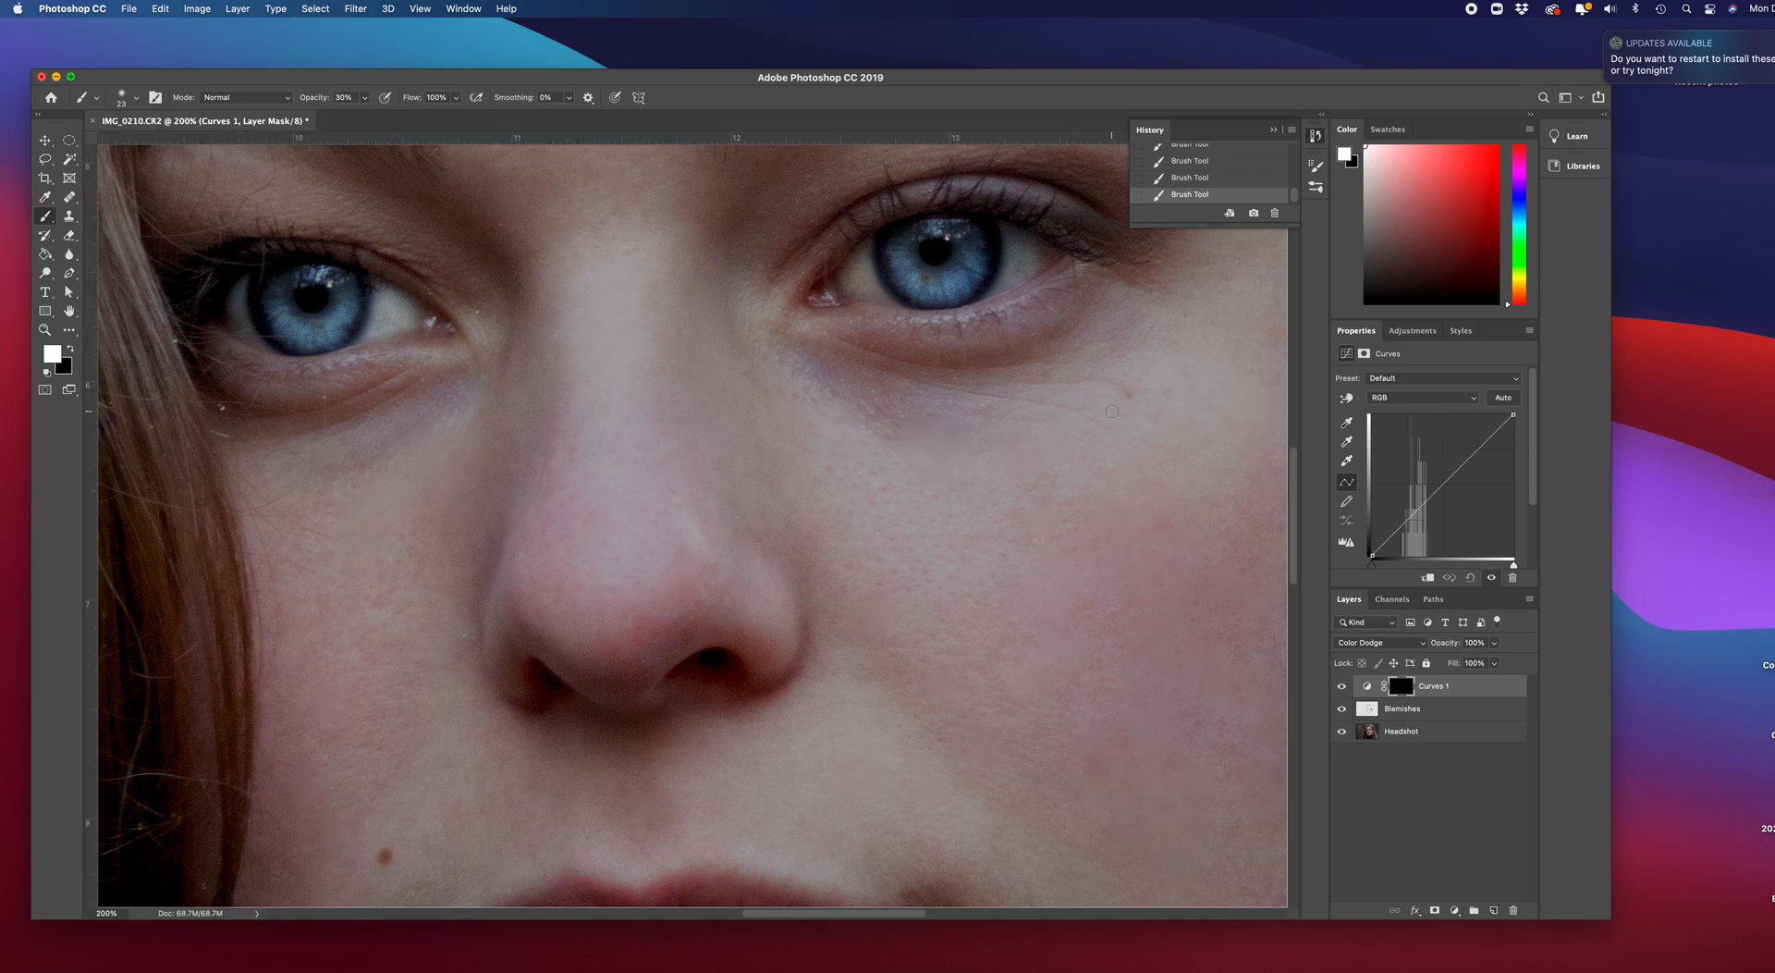
Zoom out to 50% and toggle the Curves layer's visibility to compare the whole portrait with and without the eye brightening.
{"action": "key", "text": "super+minus"}
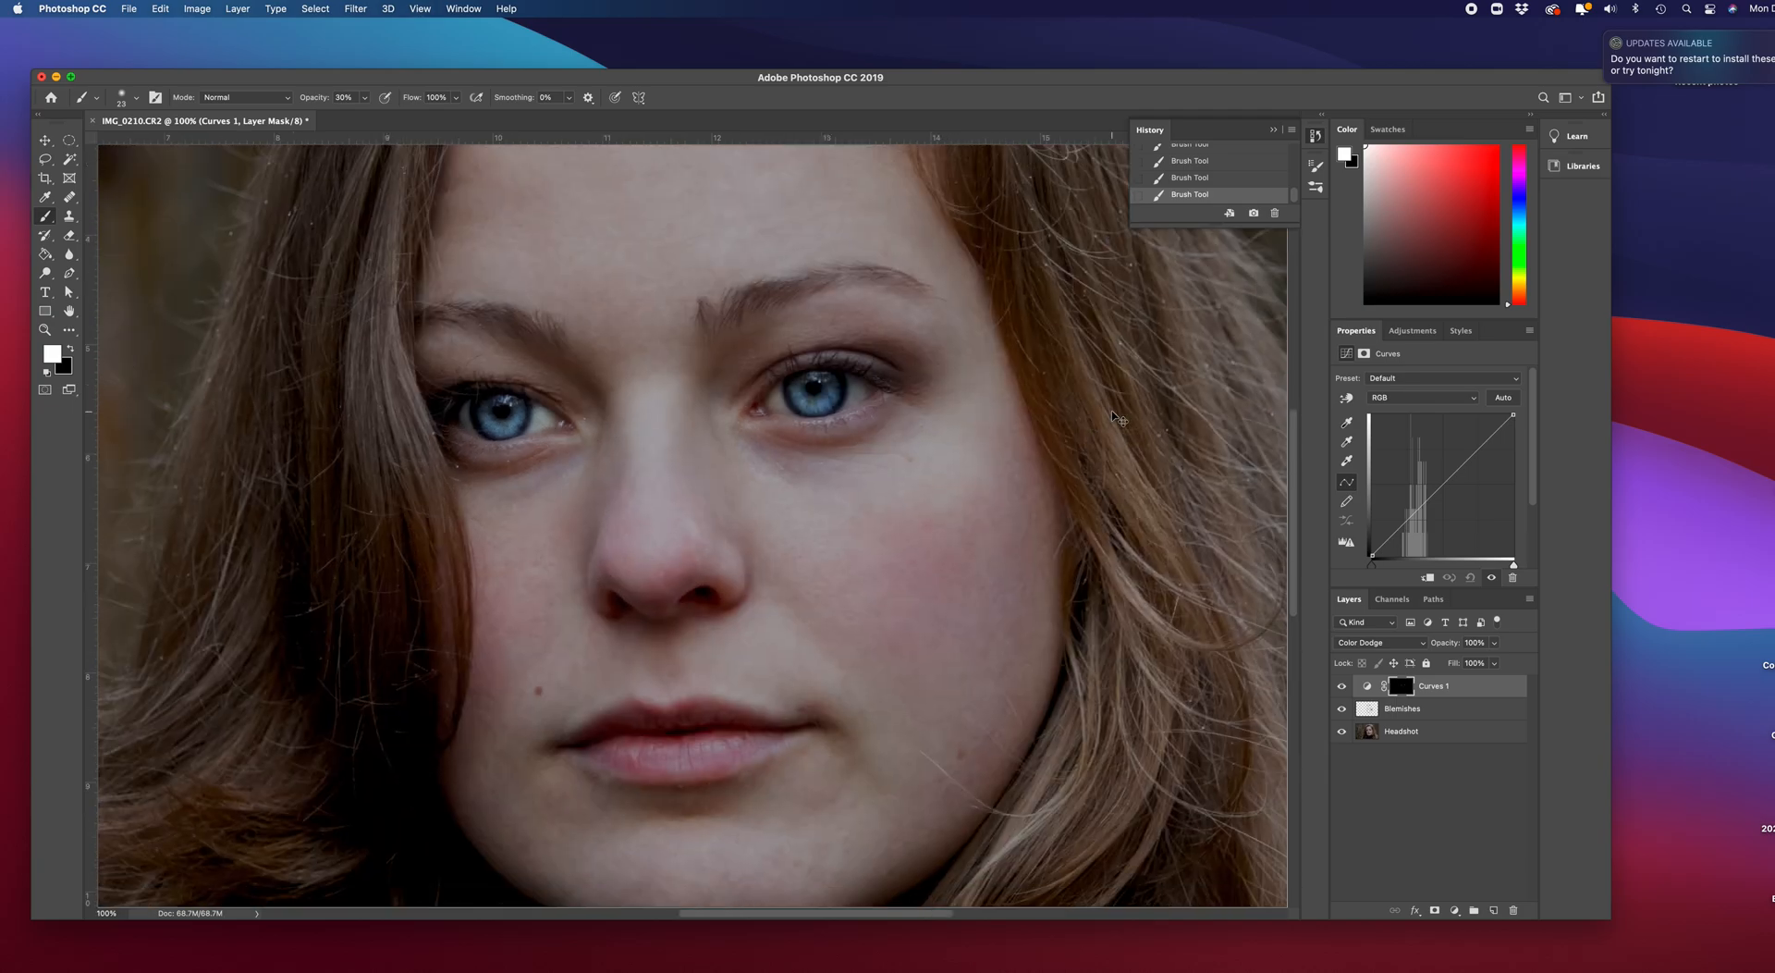
{"action": "key", "text": "super+minus"}
{"action": "key", "text": "super+minus"}
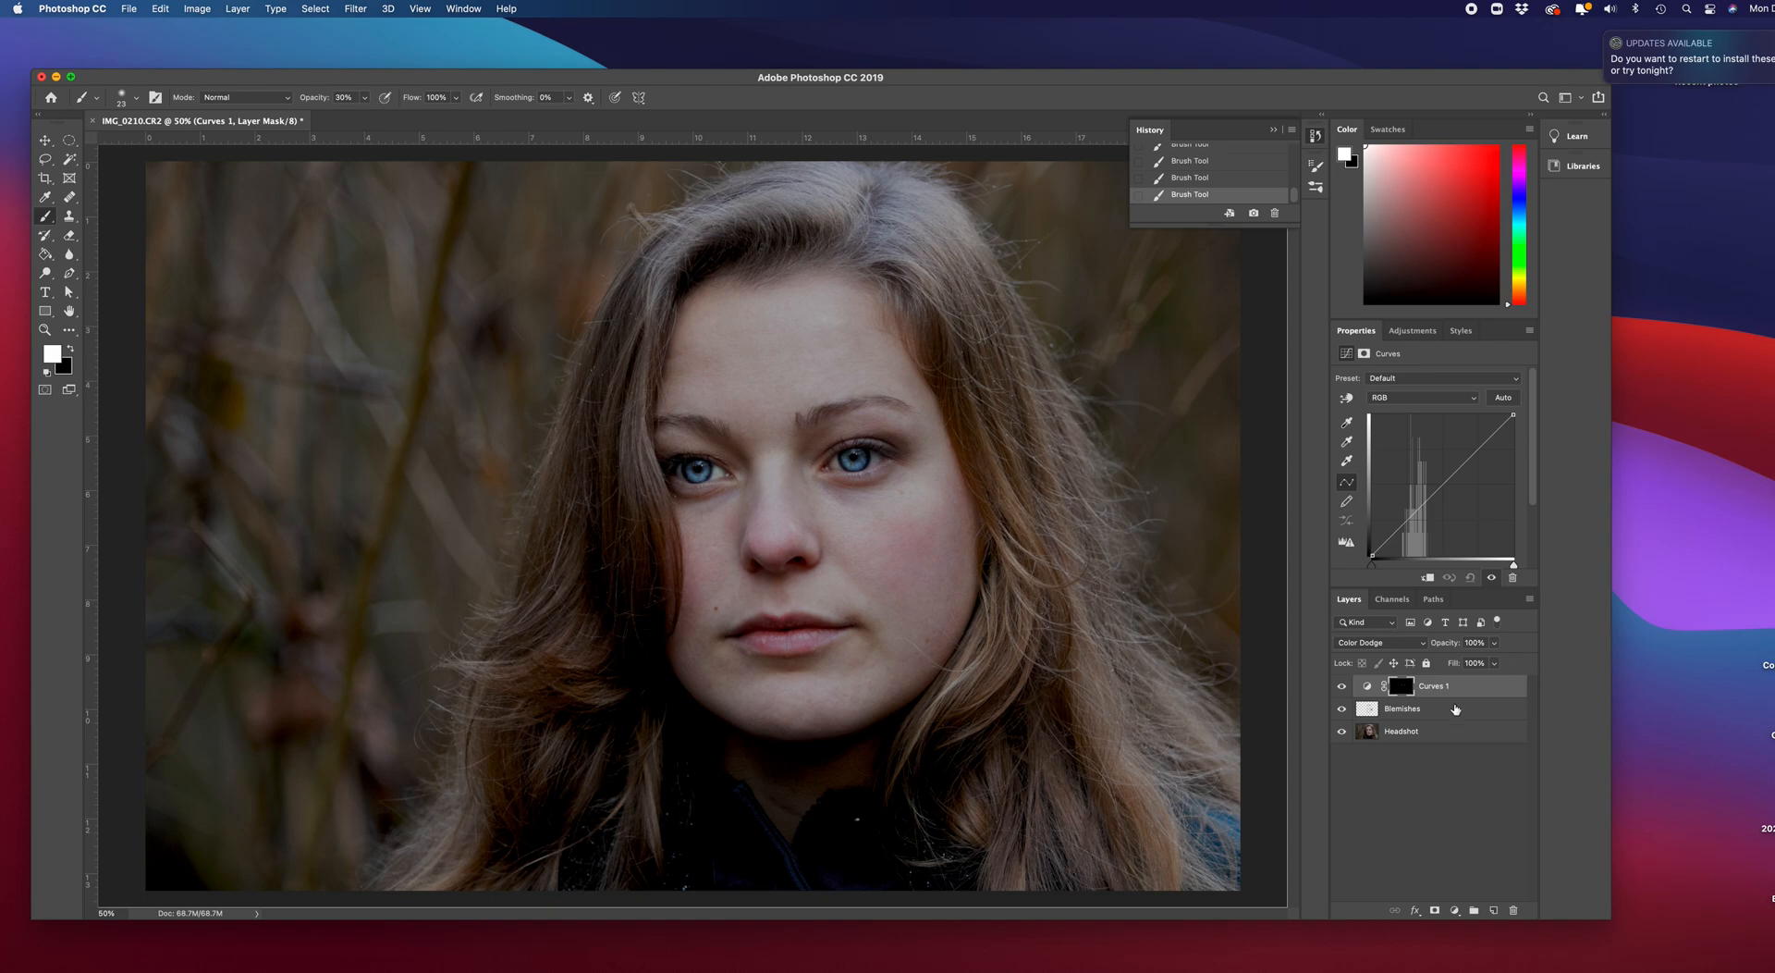
{"action": "left_click", "coordinate": [1341, 686]}
{"action": "left_click", "coordinate": [1341, 686]}
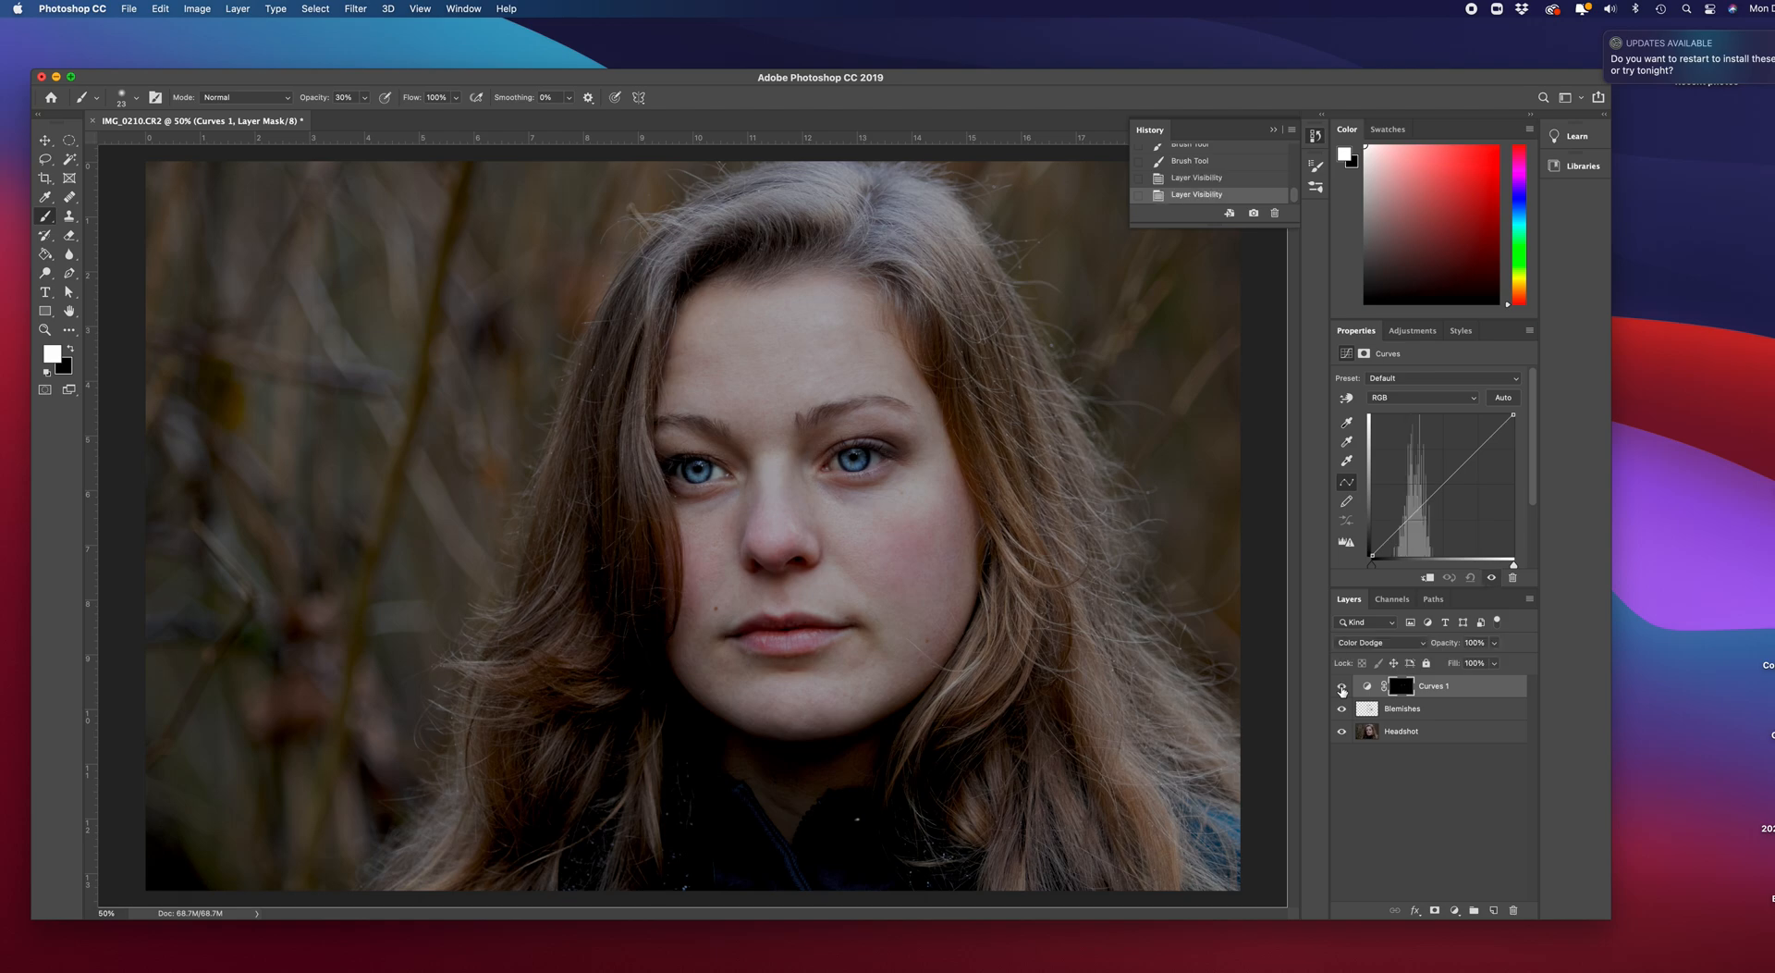
{"action": "left_click", "coordinate": [1341, 687]}
{"action": "left_click", "coordinate": [1342, 687]}
Select the Blemishes layer and set up the Healing Brush with a size of about 82 px and 0% hardness.
{"action": "left_click", "coordinate": [44, 142]}
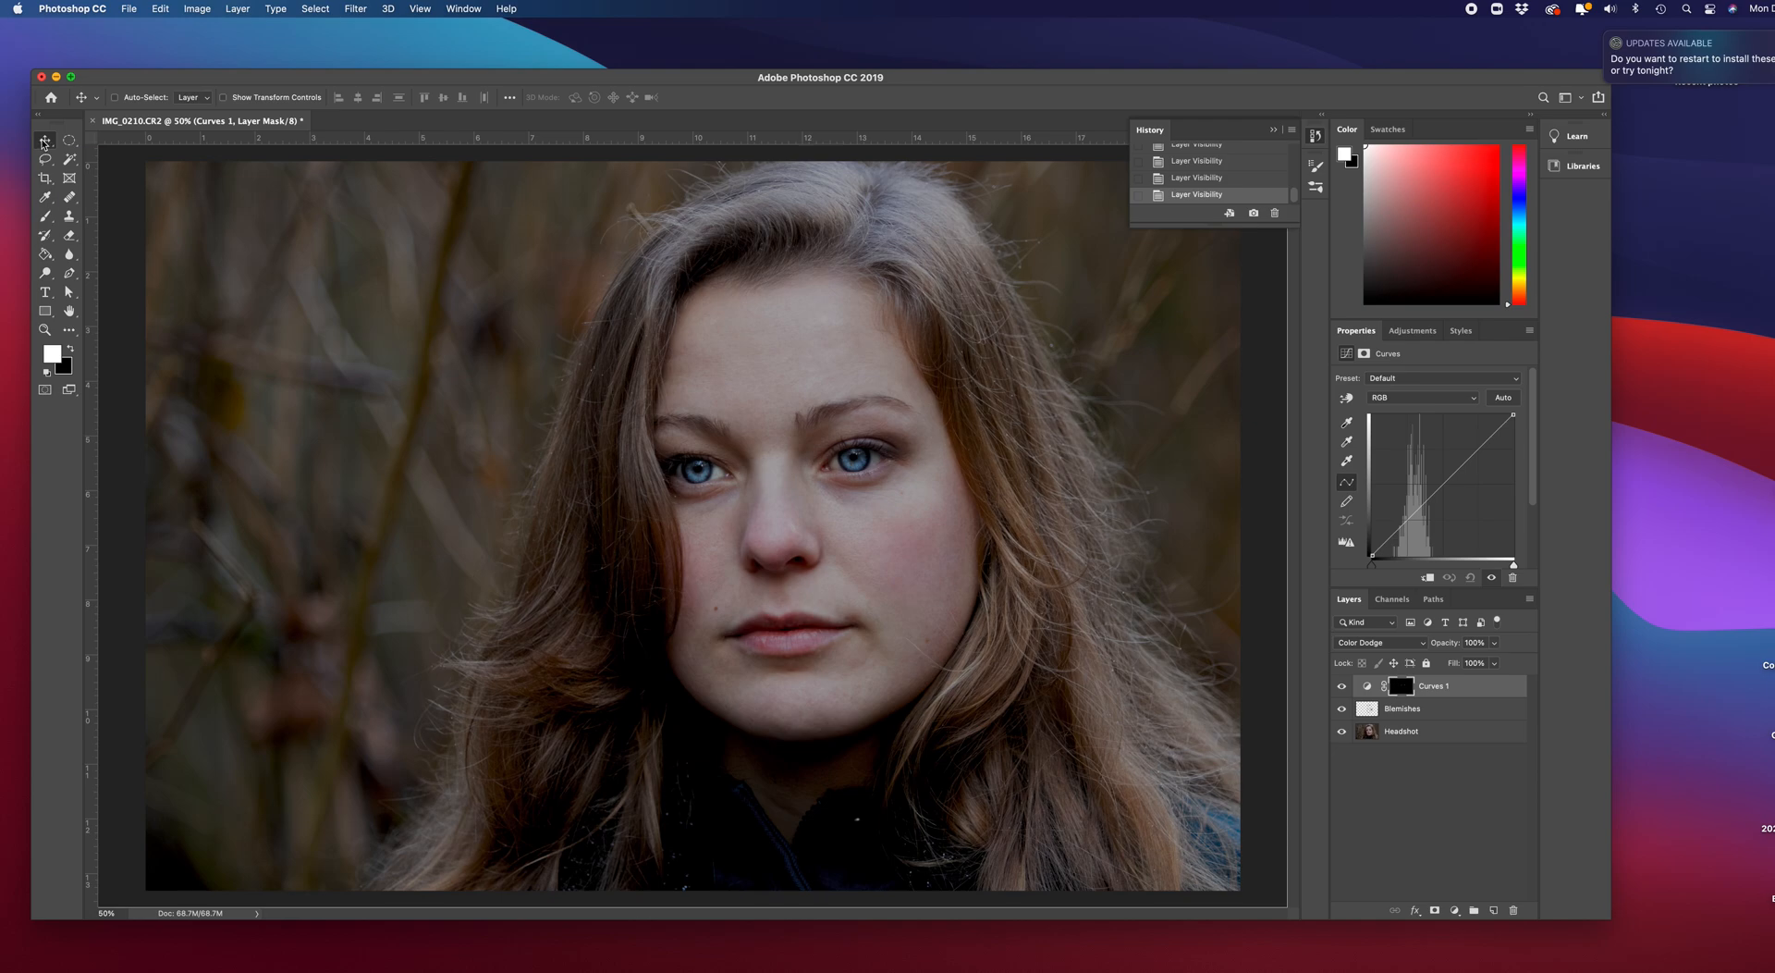
{"action": "left_click", "coordinate": [1445, 719]}
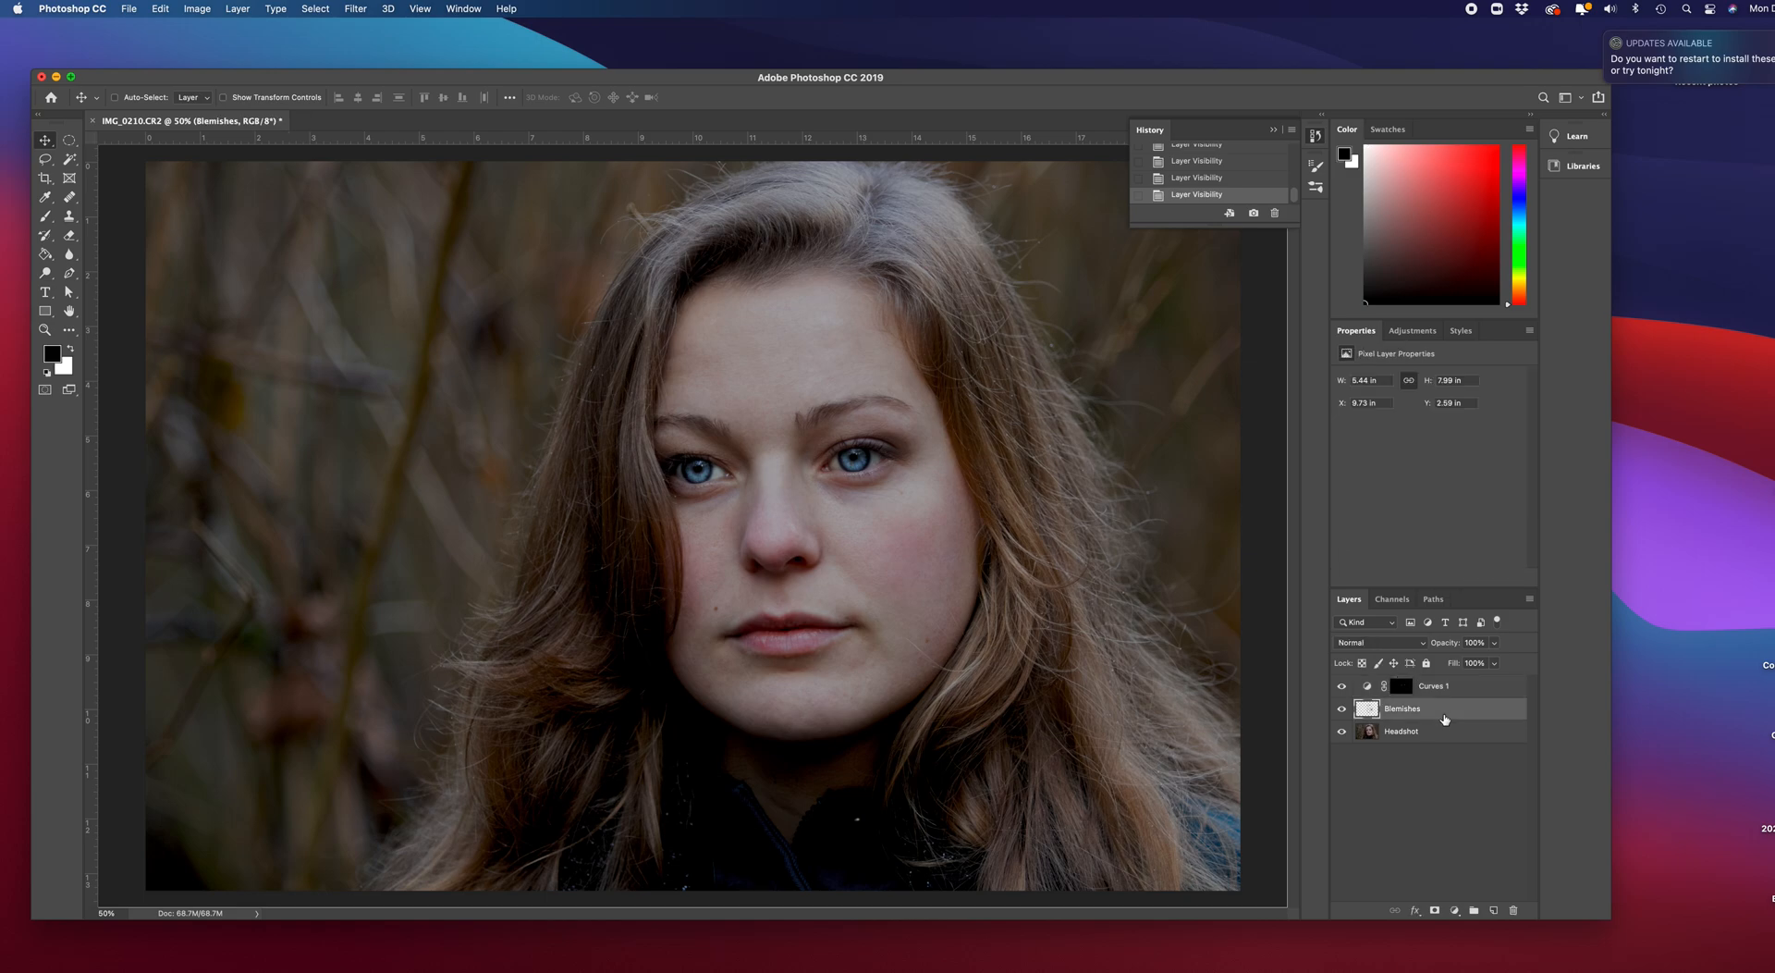
{"action": "left_click", "coordinate": [72, 239]}
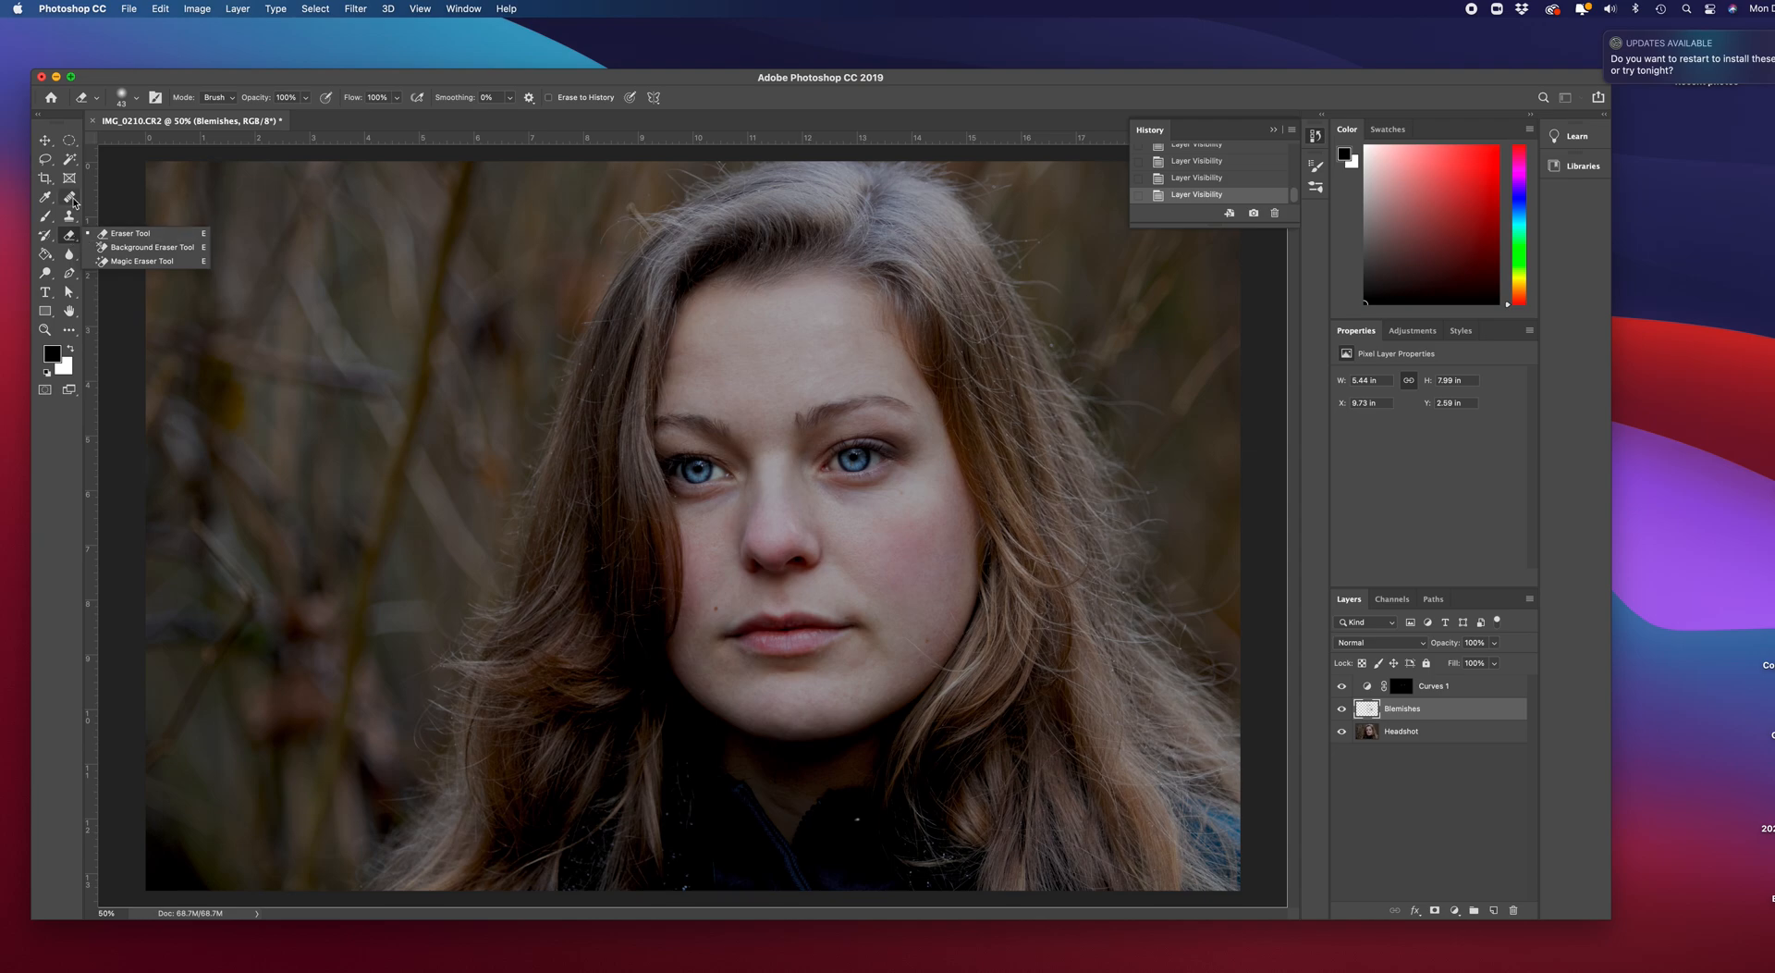
{"action": "left_click", "coordinate": [70, 197]}
{"action": "left_click", "coordinate": [99, 210]}
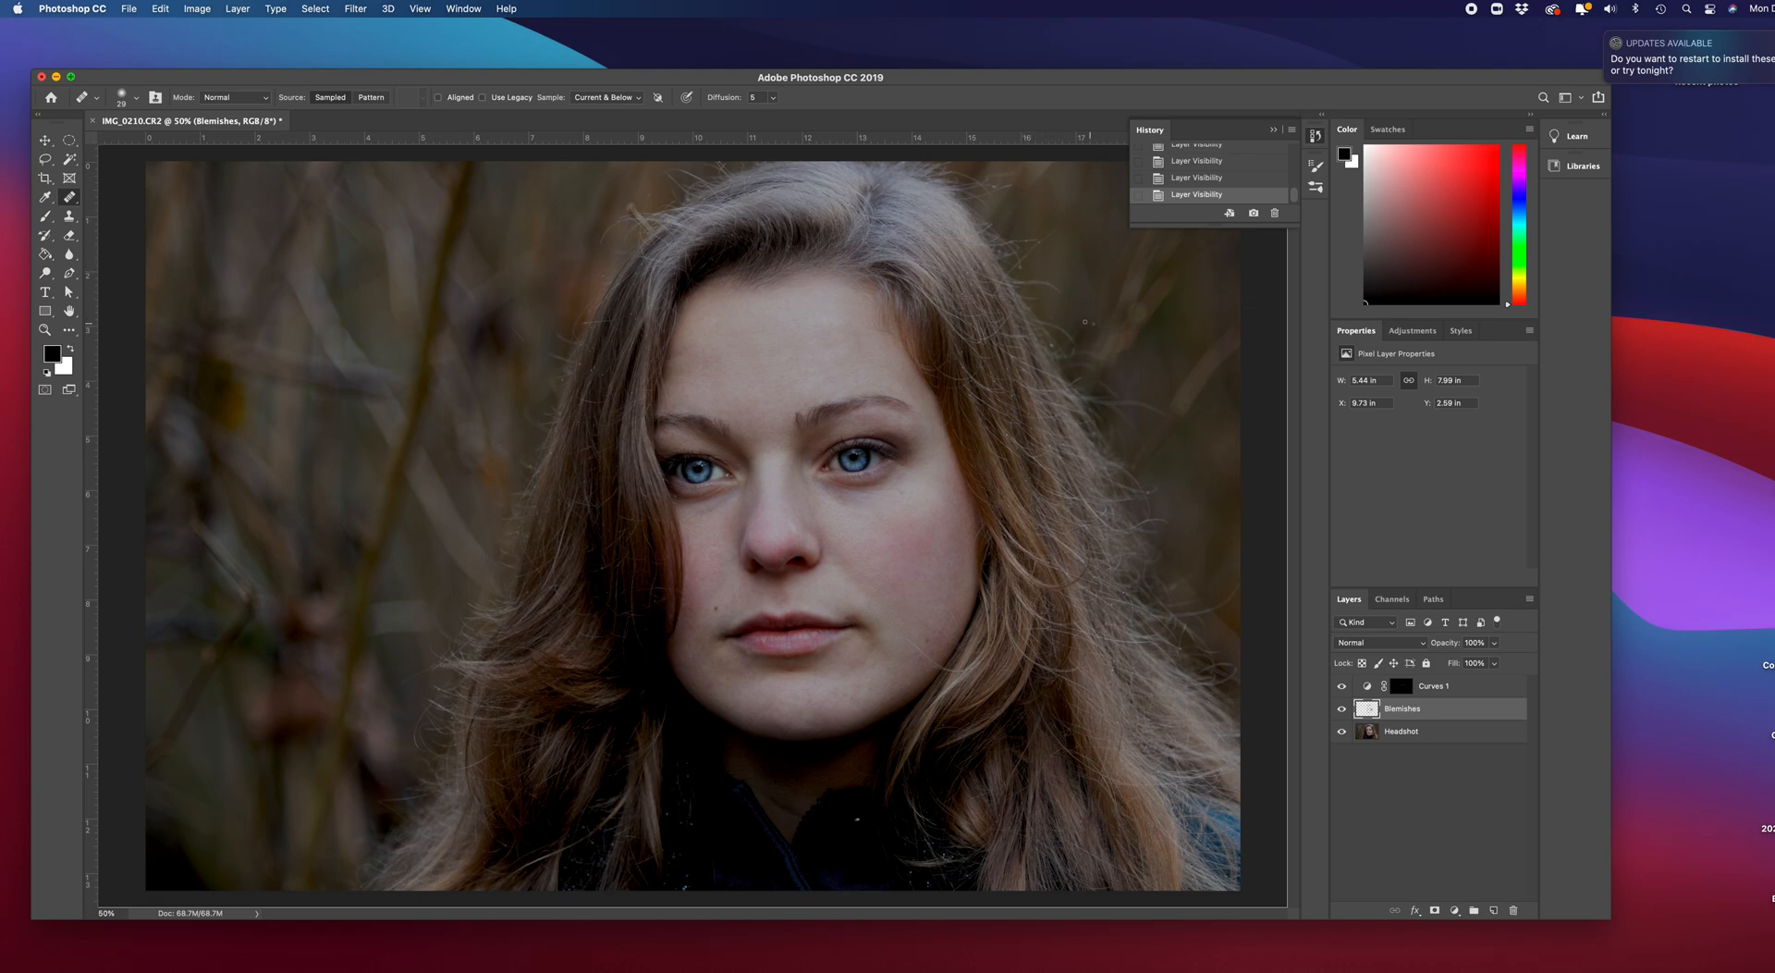
{"action": "right_click", "coordinate": [1084, 320]}
{"action": "left_click_drag", "start_coordinate": [1126, 355], "coordinate": [1166, 356]}
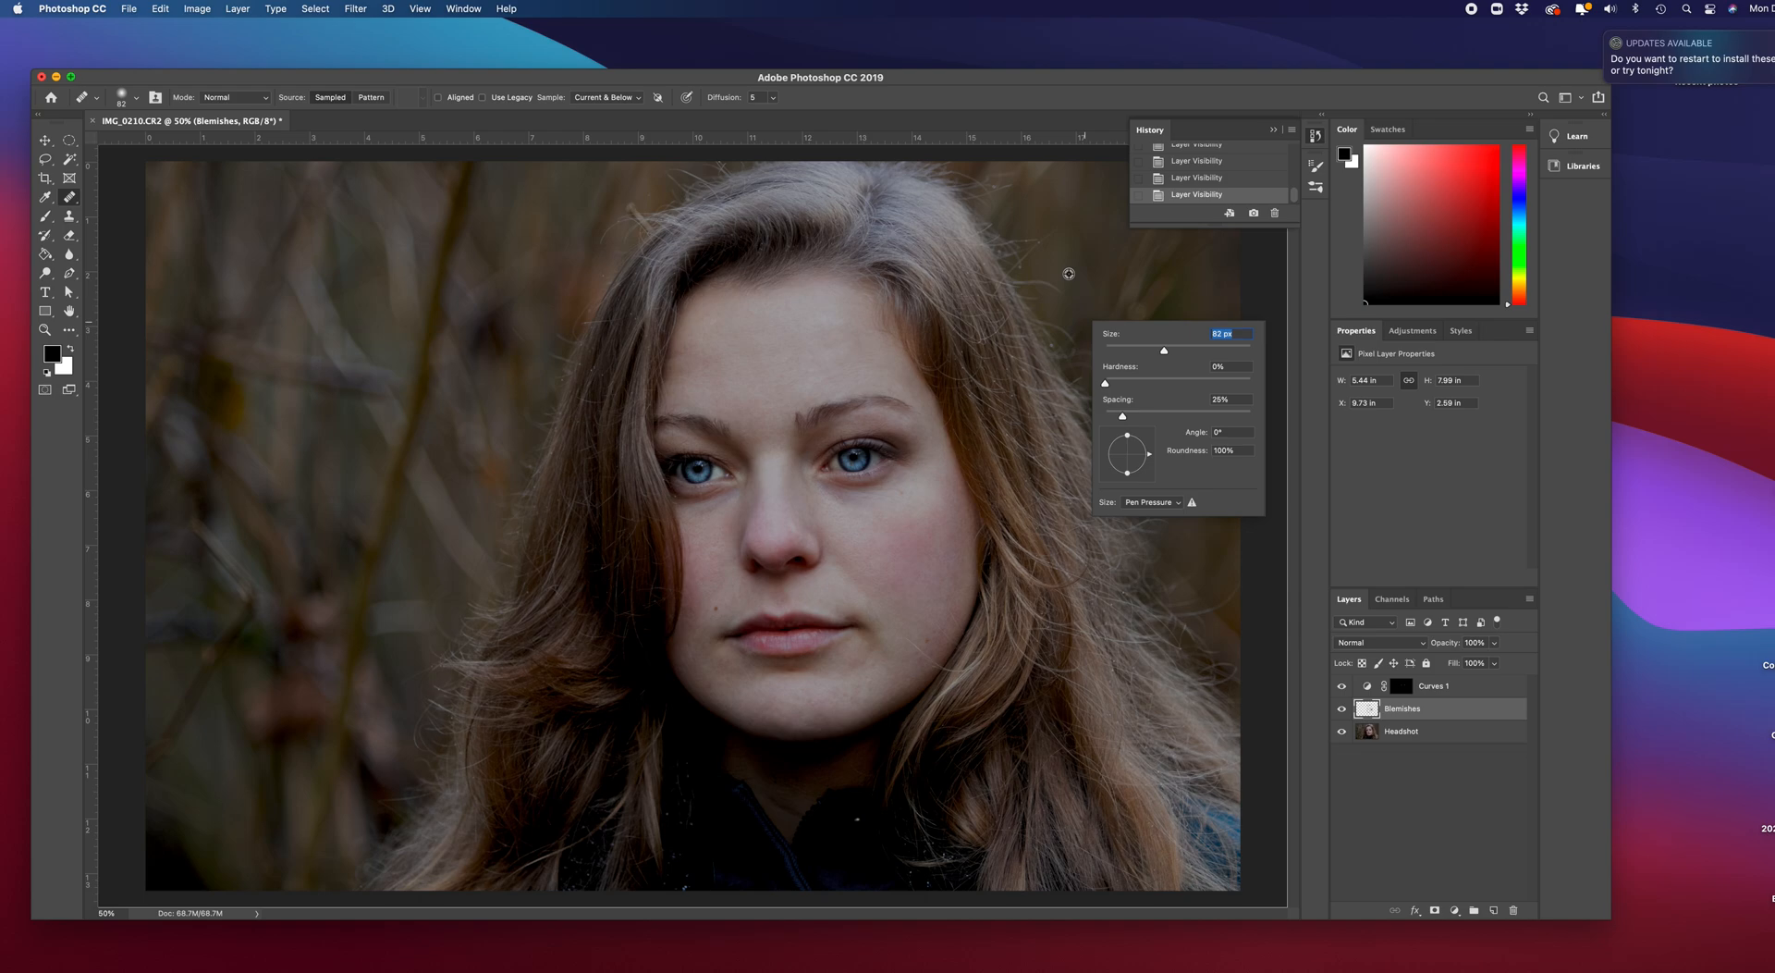
{"action": "key", "text": "Return"}
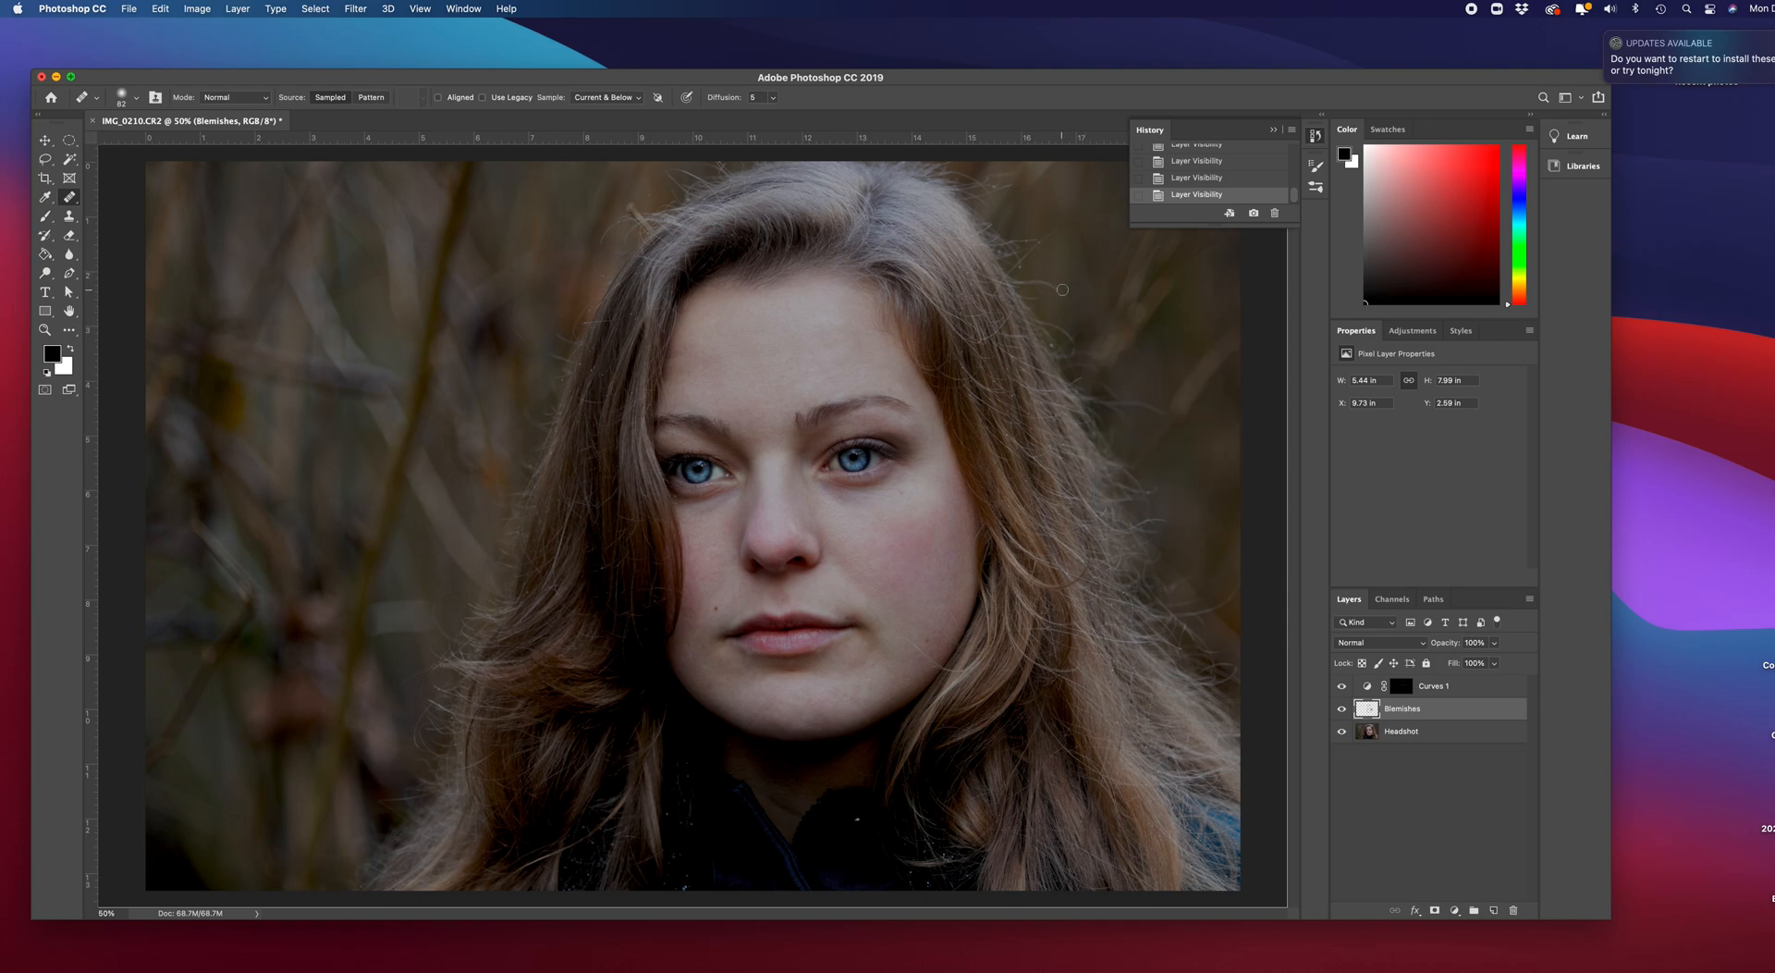
Heal the stray hairs standing out against the background along both sides of the head on the Blemishes layer.
{"action": "left_click_drag", "start_coordinate": [1062, 290], "coordinate": [1024, 270]}
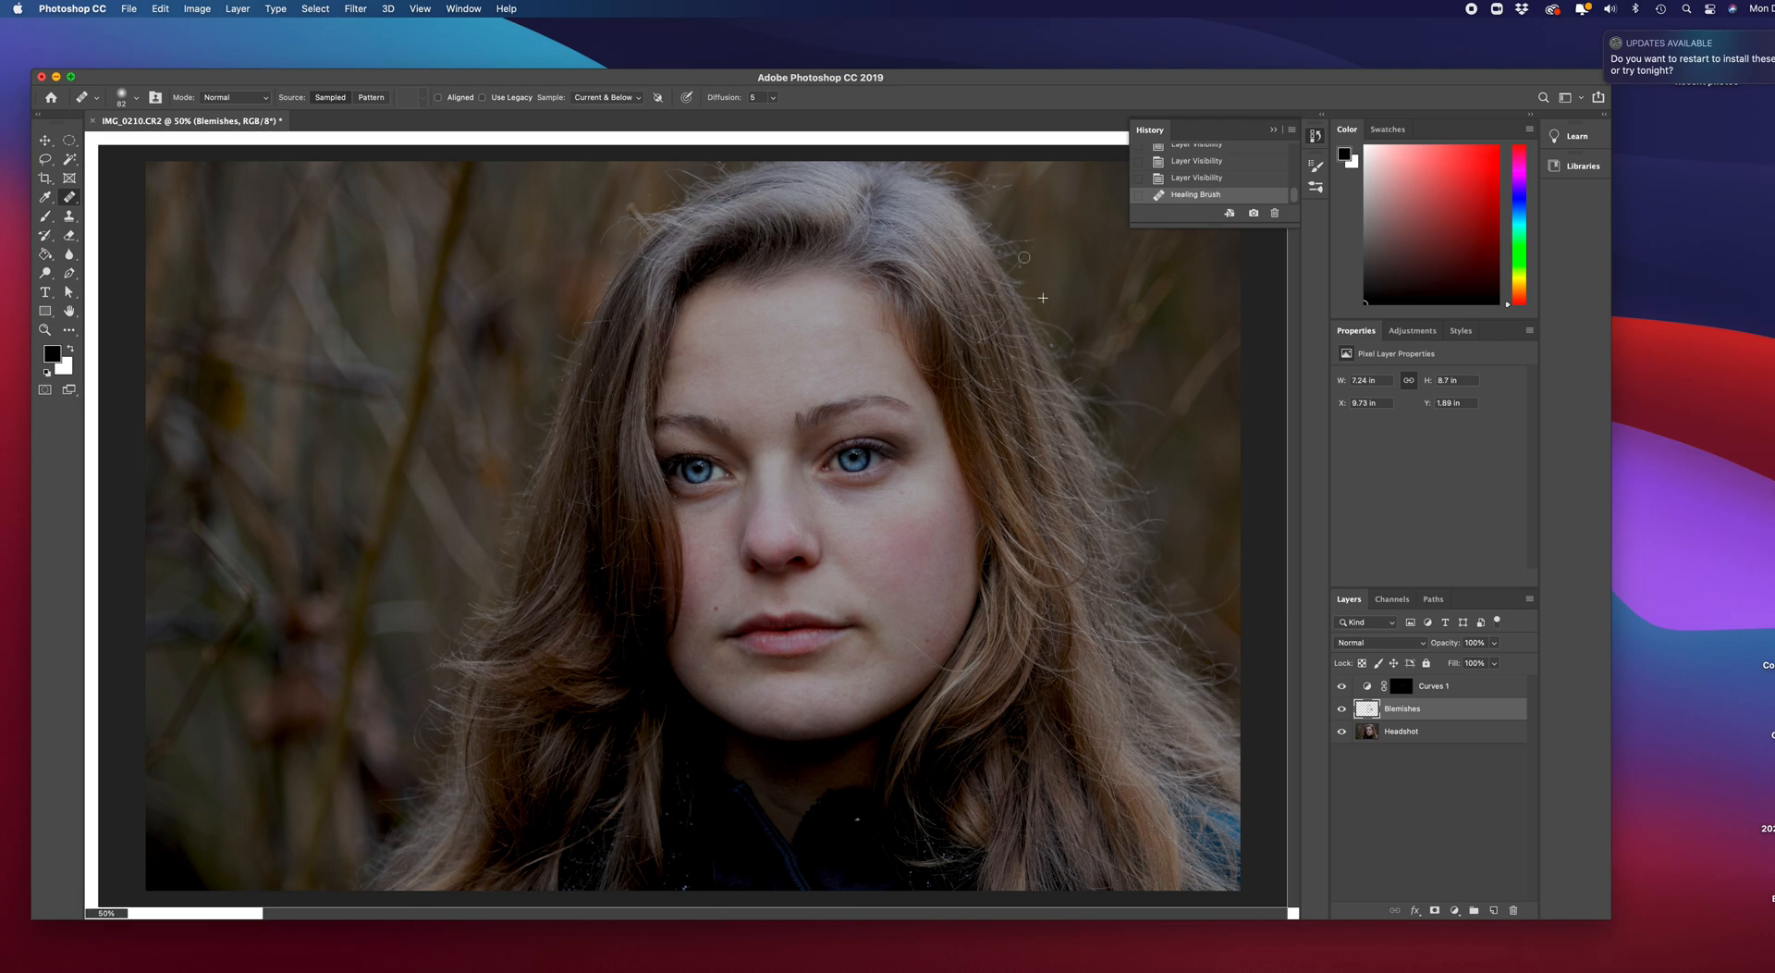
{"action": "left_click", "coordinate": [1022, 260]}
{"action": "left_click", "coordinate": [1021, 269]}
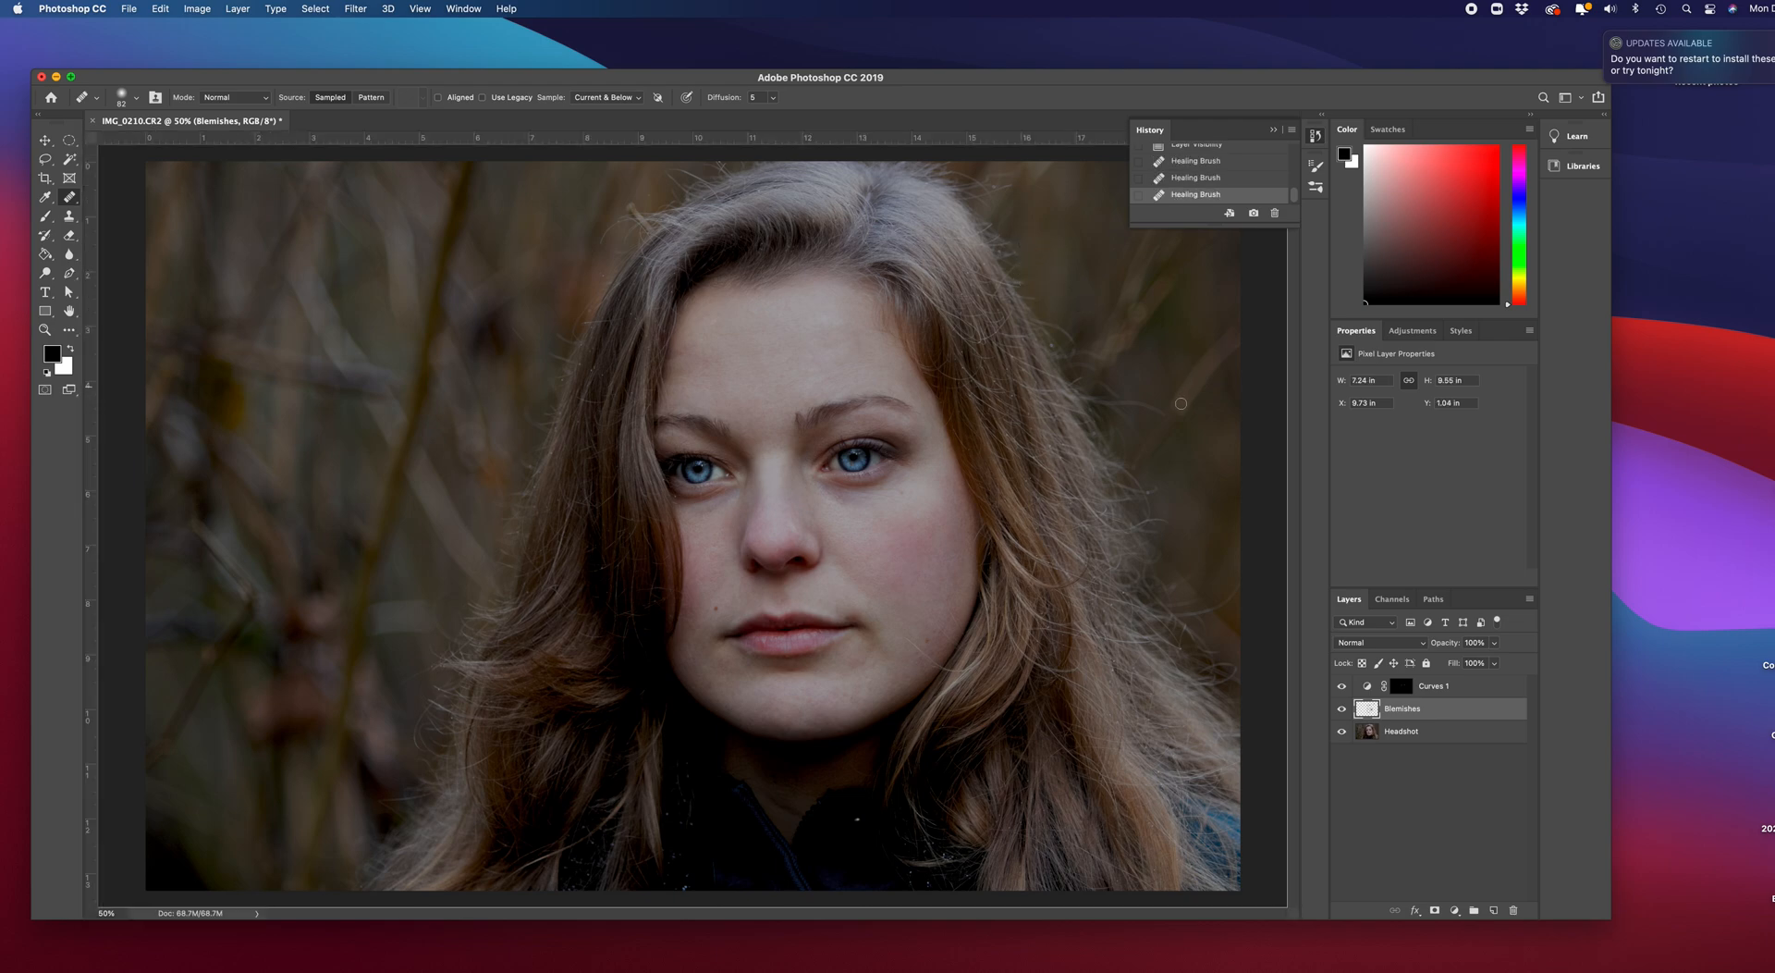
{"action": "left_click", "coordinate": [1113, 400]}
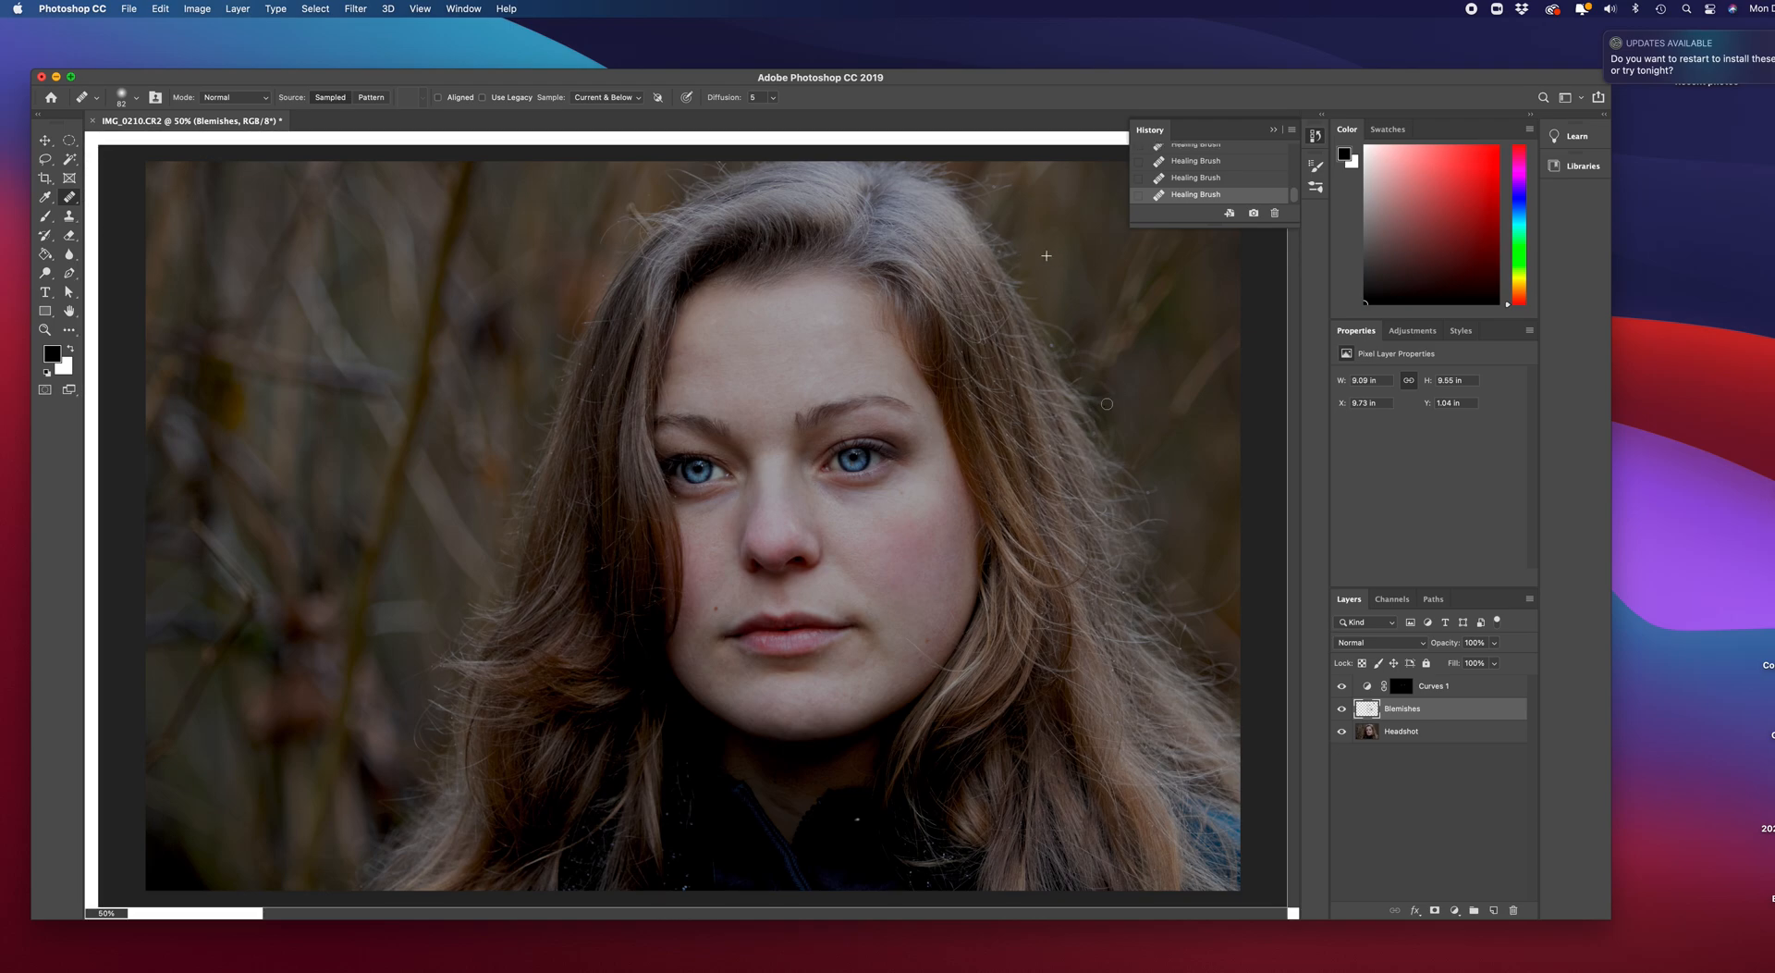
{"action": "left_click_drag", "start_coordinate": [1099, 399], "coordinate": [1106, 389]}
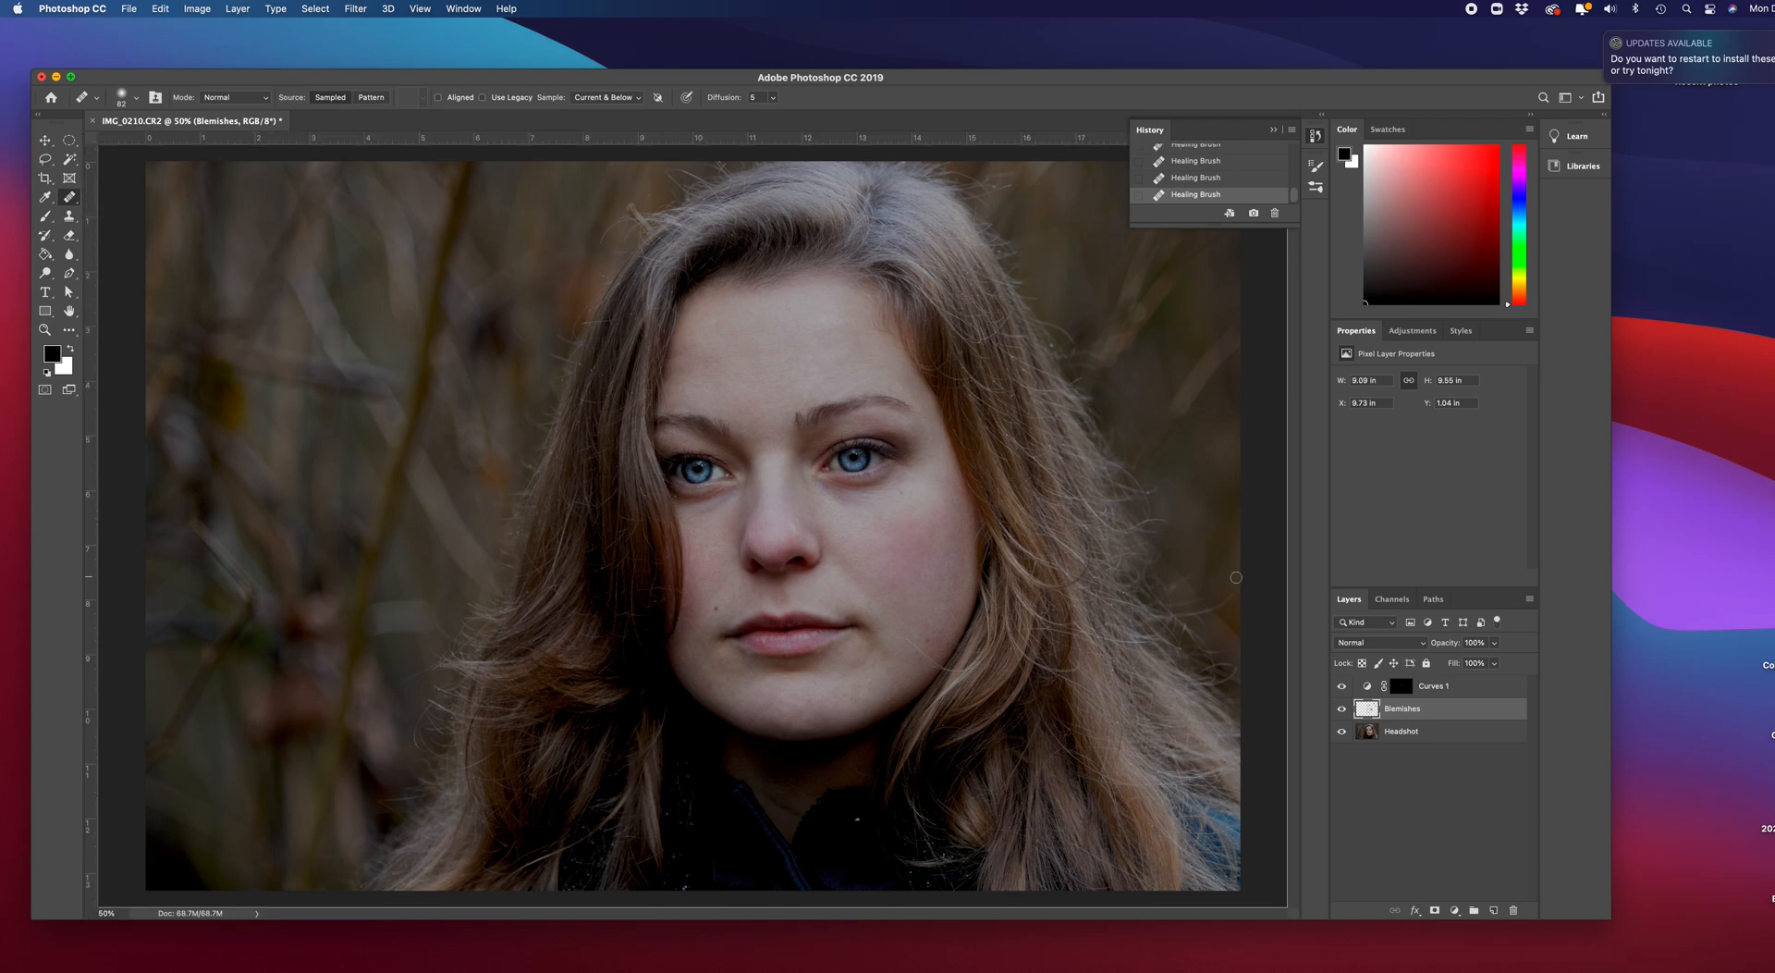
{"action": "left_click_drag", "start_coordinate": [1198, 609], "coordinate": [1197, 605]}
{"action": "left_click", "coordinate": [911, 631]}
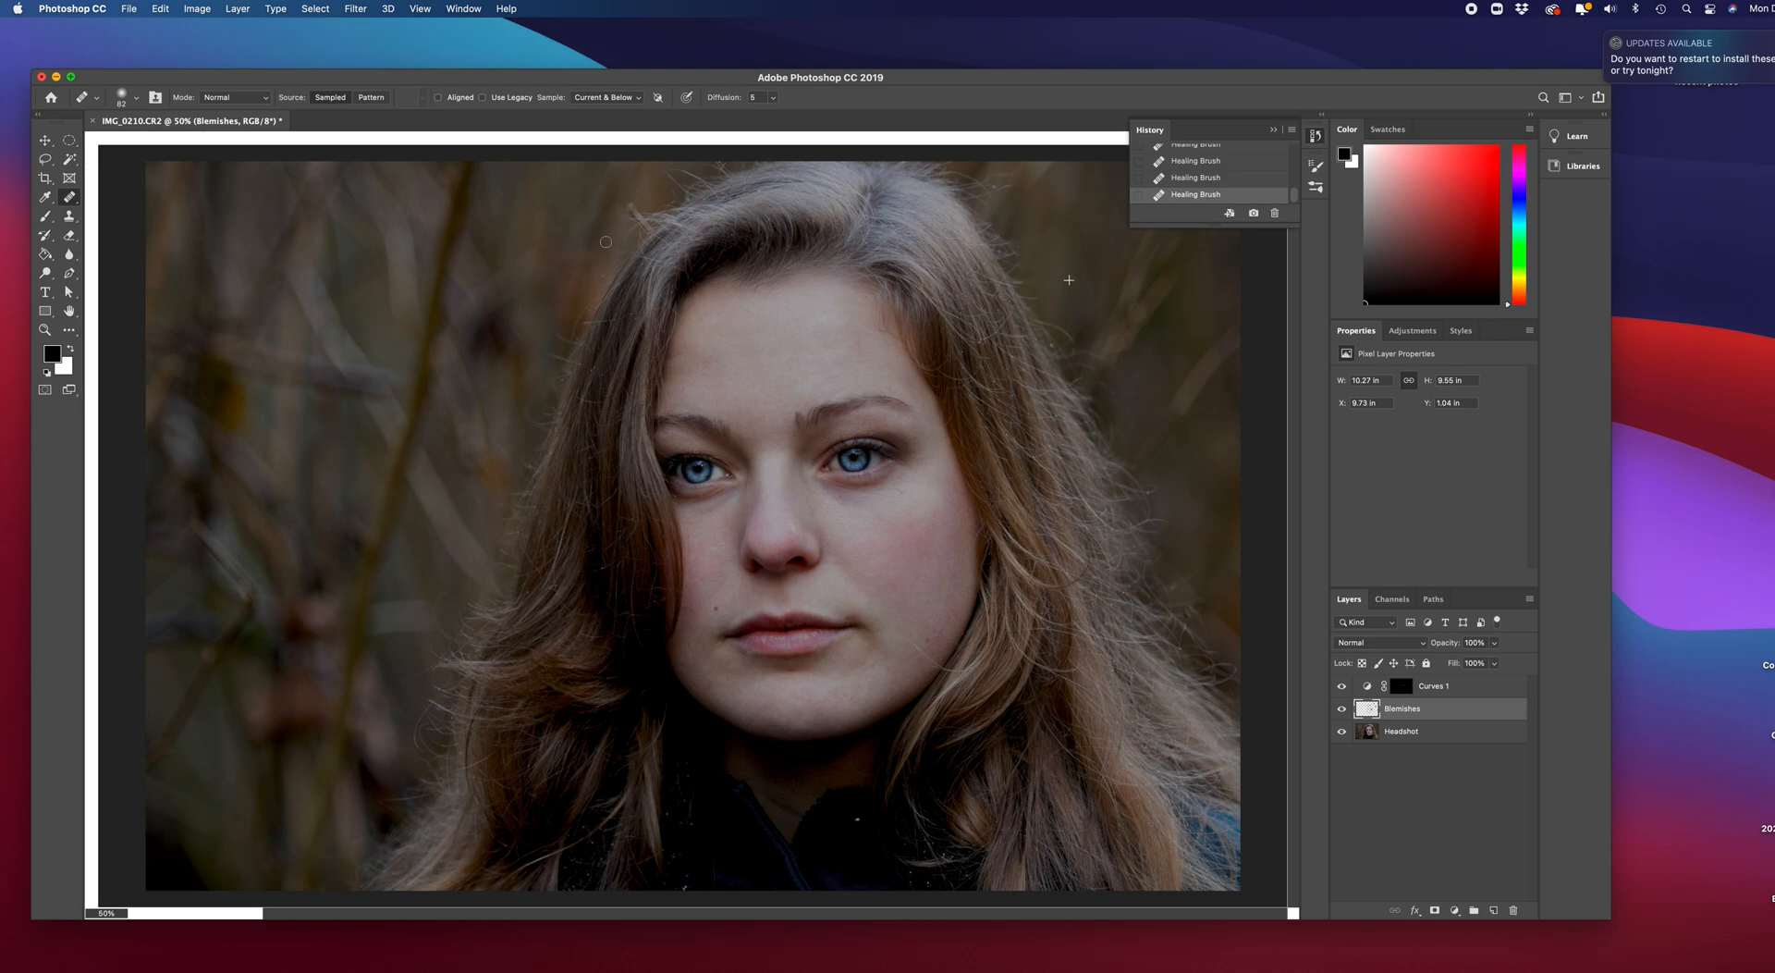
{"action": "left_click_drag", "start_coordinate": [627, 222], "coordinate": [697, 185]}
{"action": "left_click", "coordinate": [674, 182]}
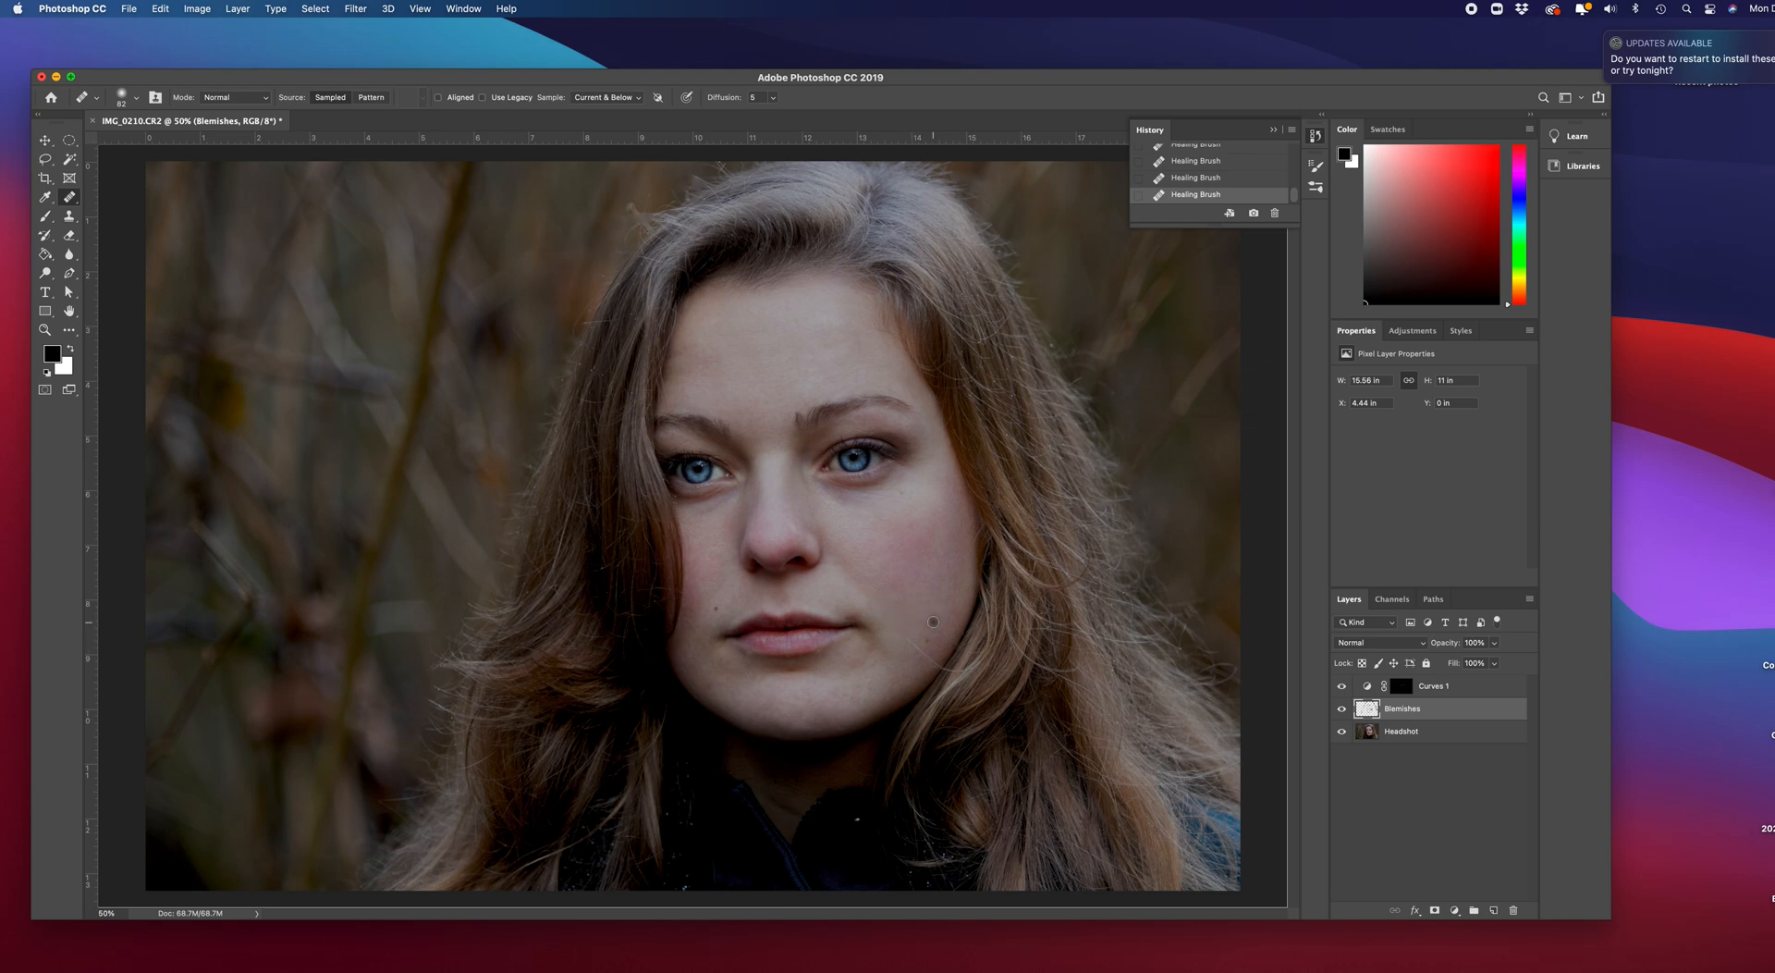
Heal the lower cheek on the image's right beside the mouth, undoing and repainting the stroke.
{"action": "key", "text": "super+minus"}
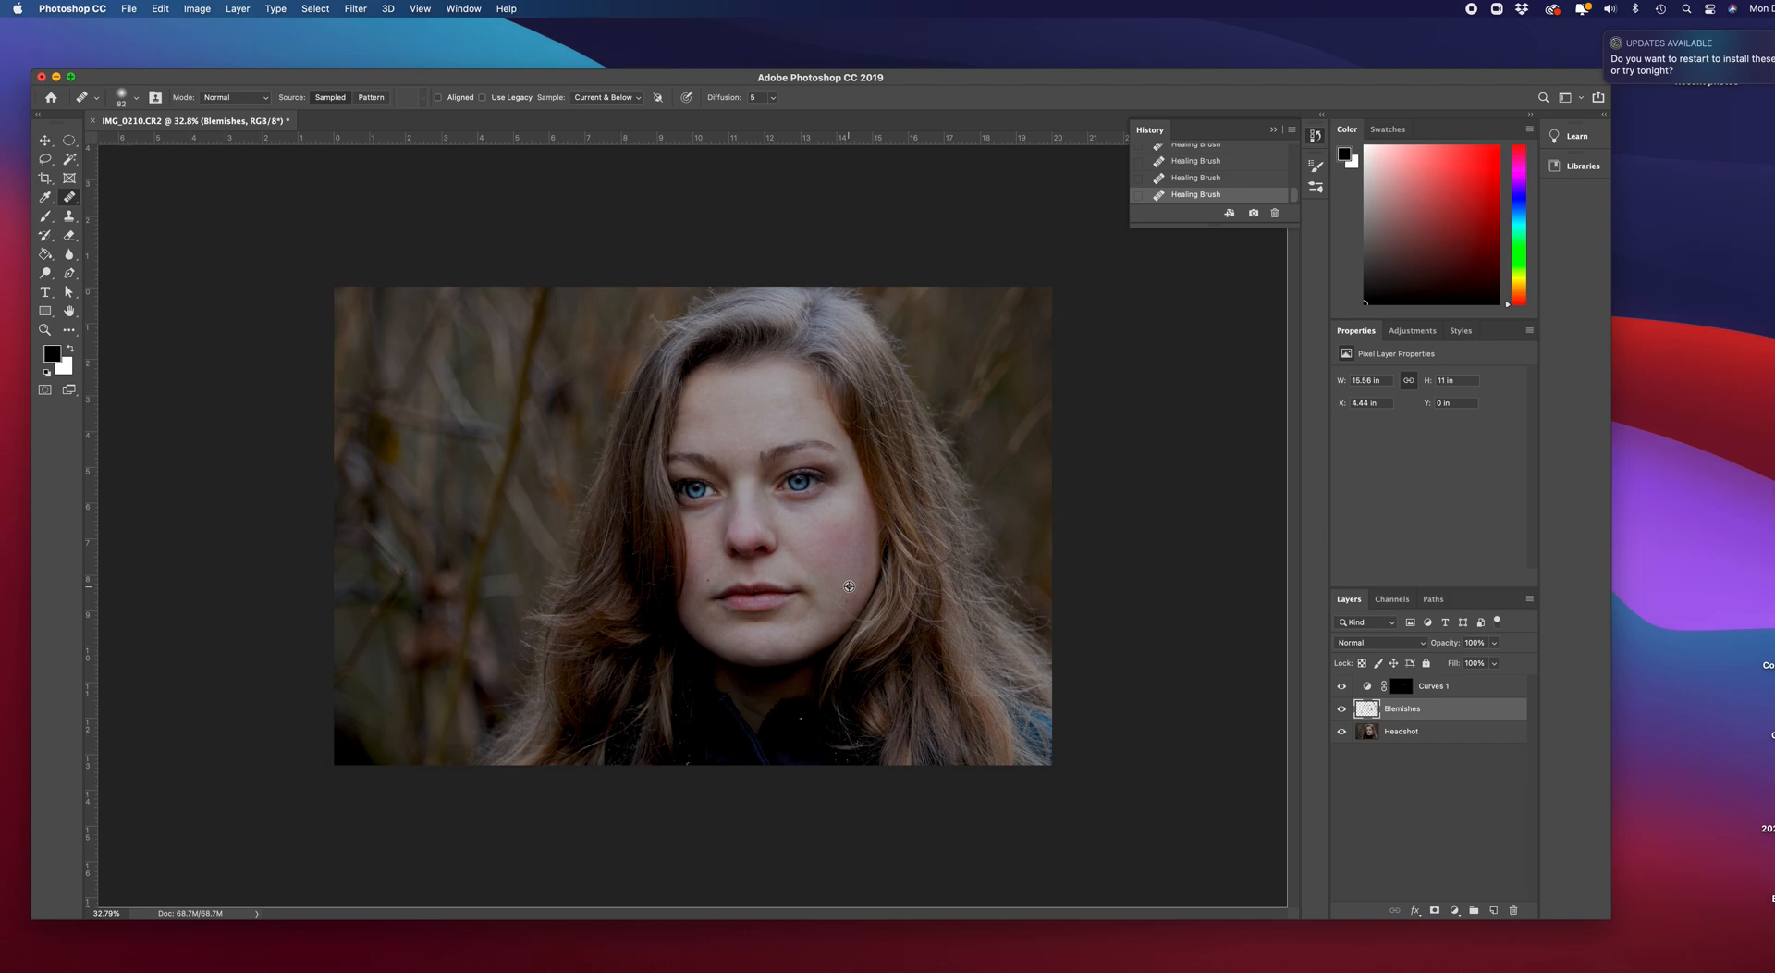
{"action": "left_click_drag", "start_coordinate": [836, 600], "coordinate": [853, 616]}
{"action": "key", "text": "super+z"}
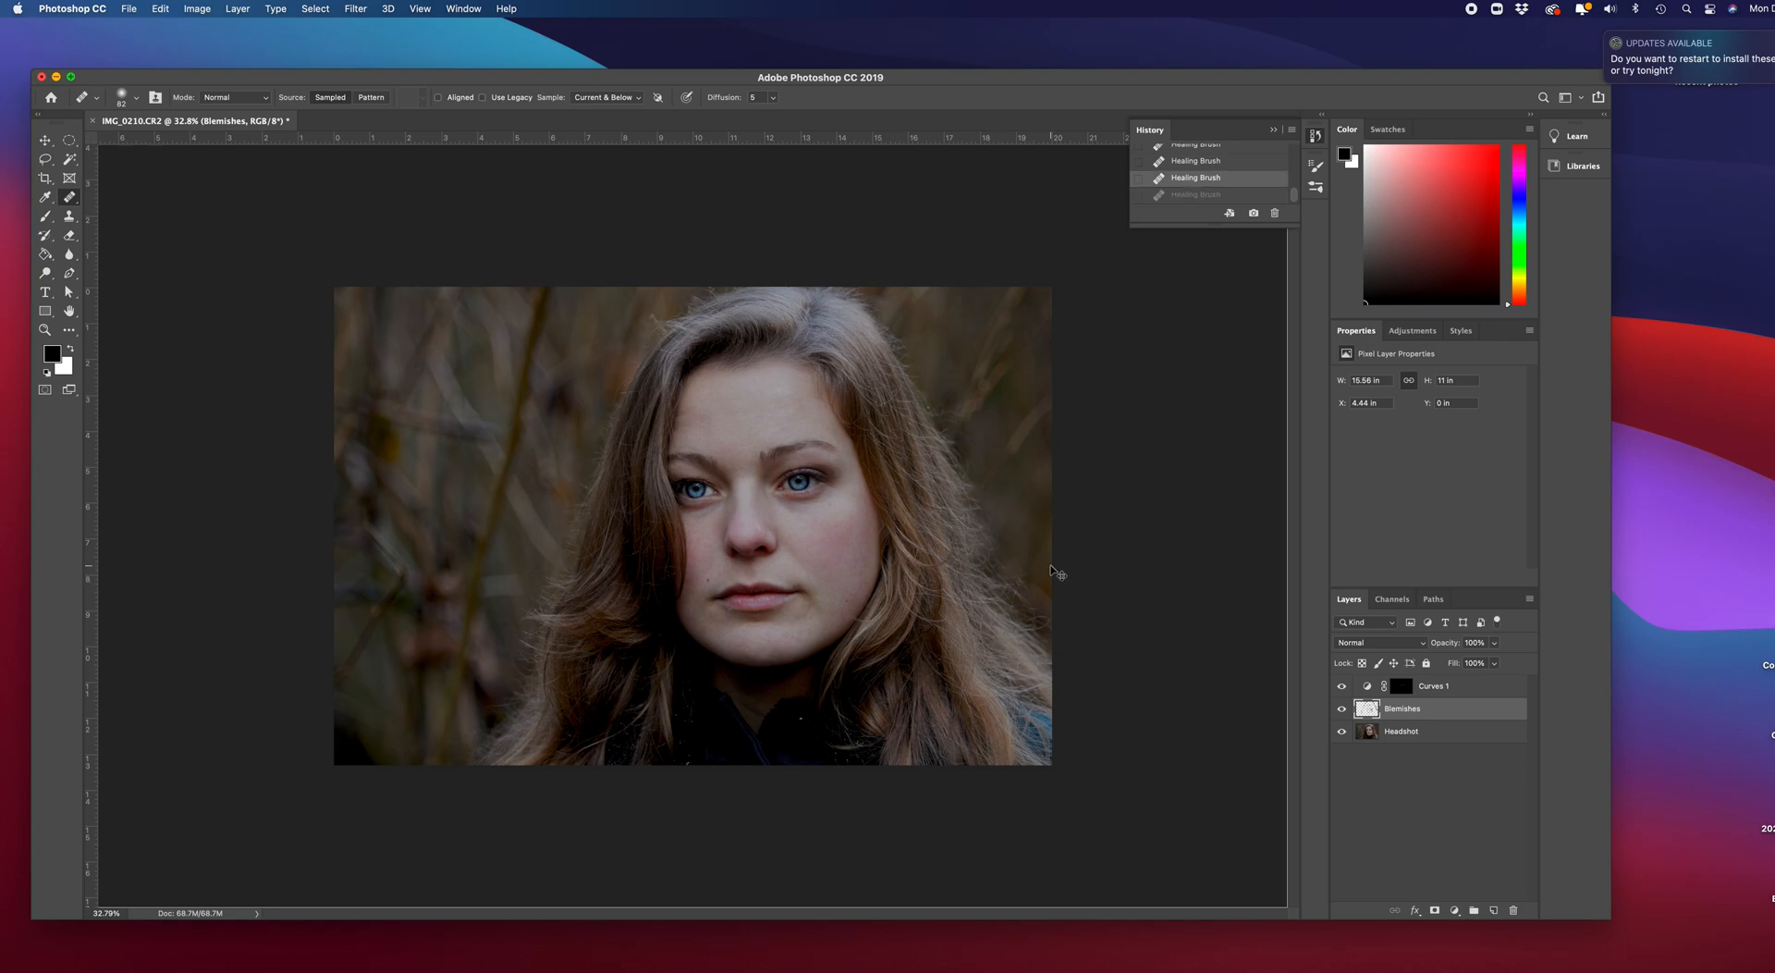
{"action": "left_click_drag", "start_coordinate": [832, 598], "coordinate": [843, 609]}
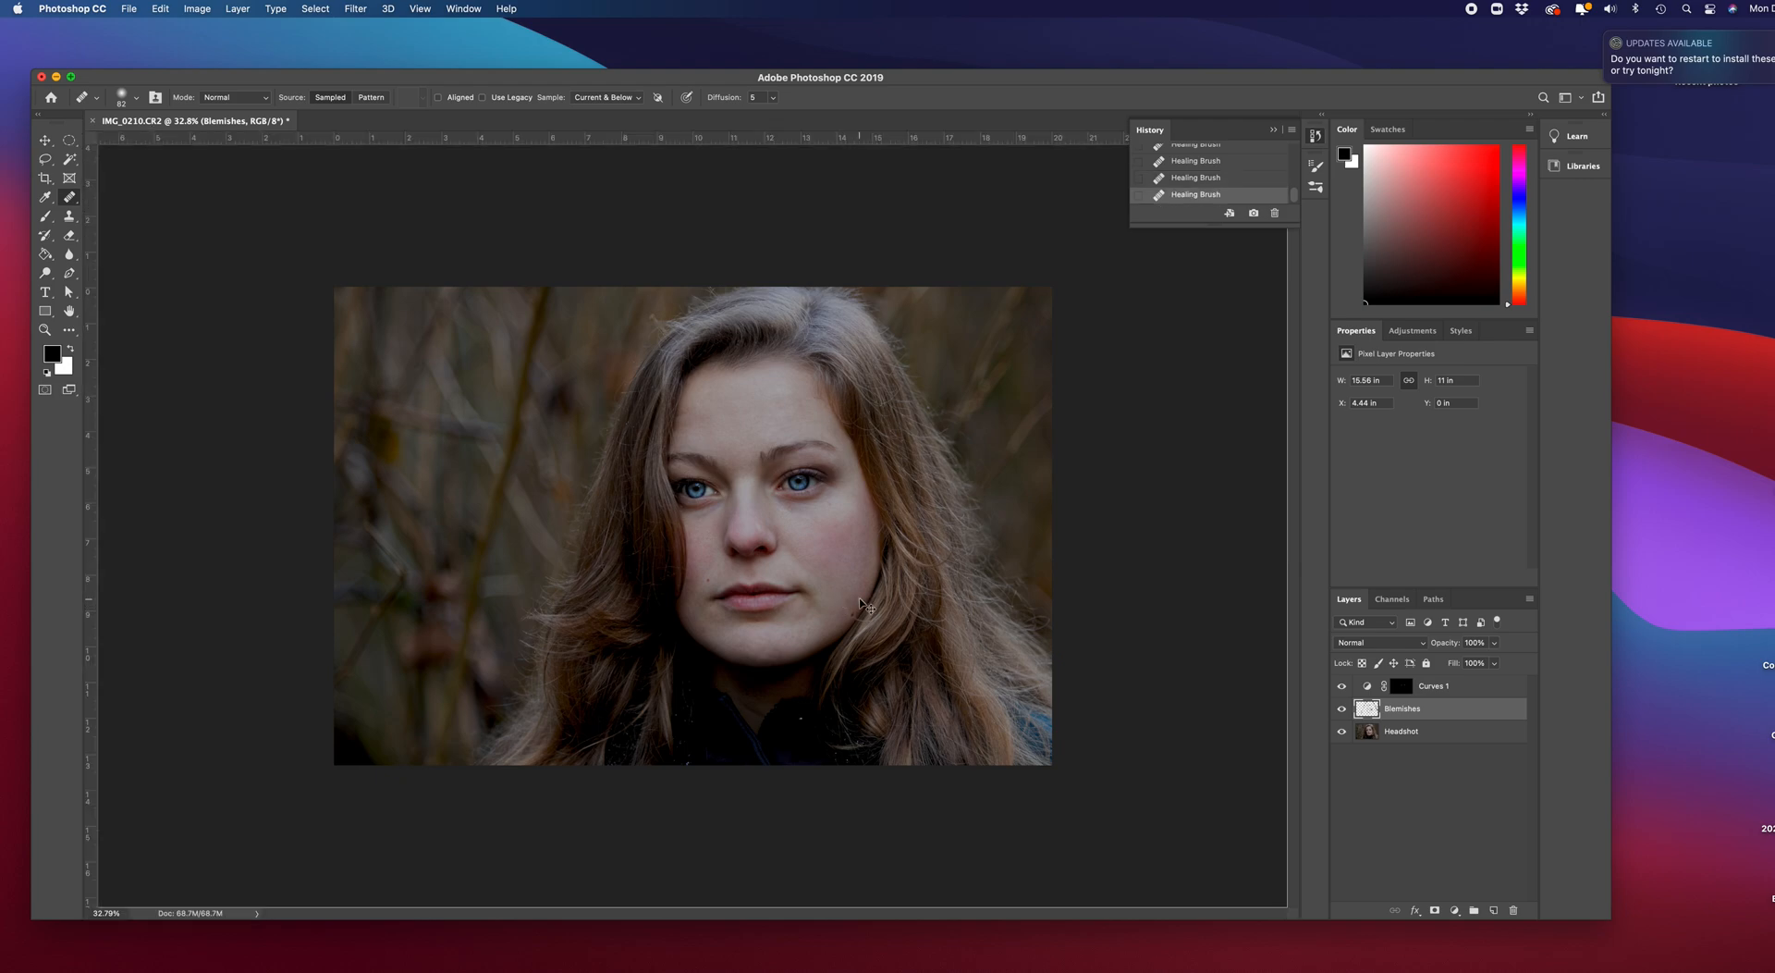
{"action": "key", "text": "super+z"}
{"action": "left_click_drag", "start_coordinate": [846, 608], "coordinate": [851, 595]}
Stamp all visible layers into a new layer above the eye-brightening Curves layer and desaturate the stamped layer.
{"action": "left_click", "coordinate": [1468, 687]}
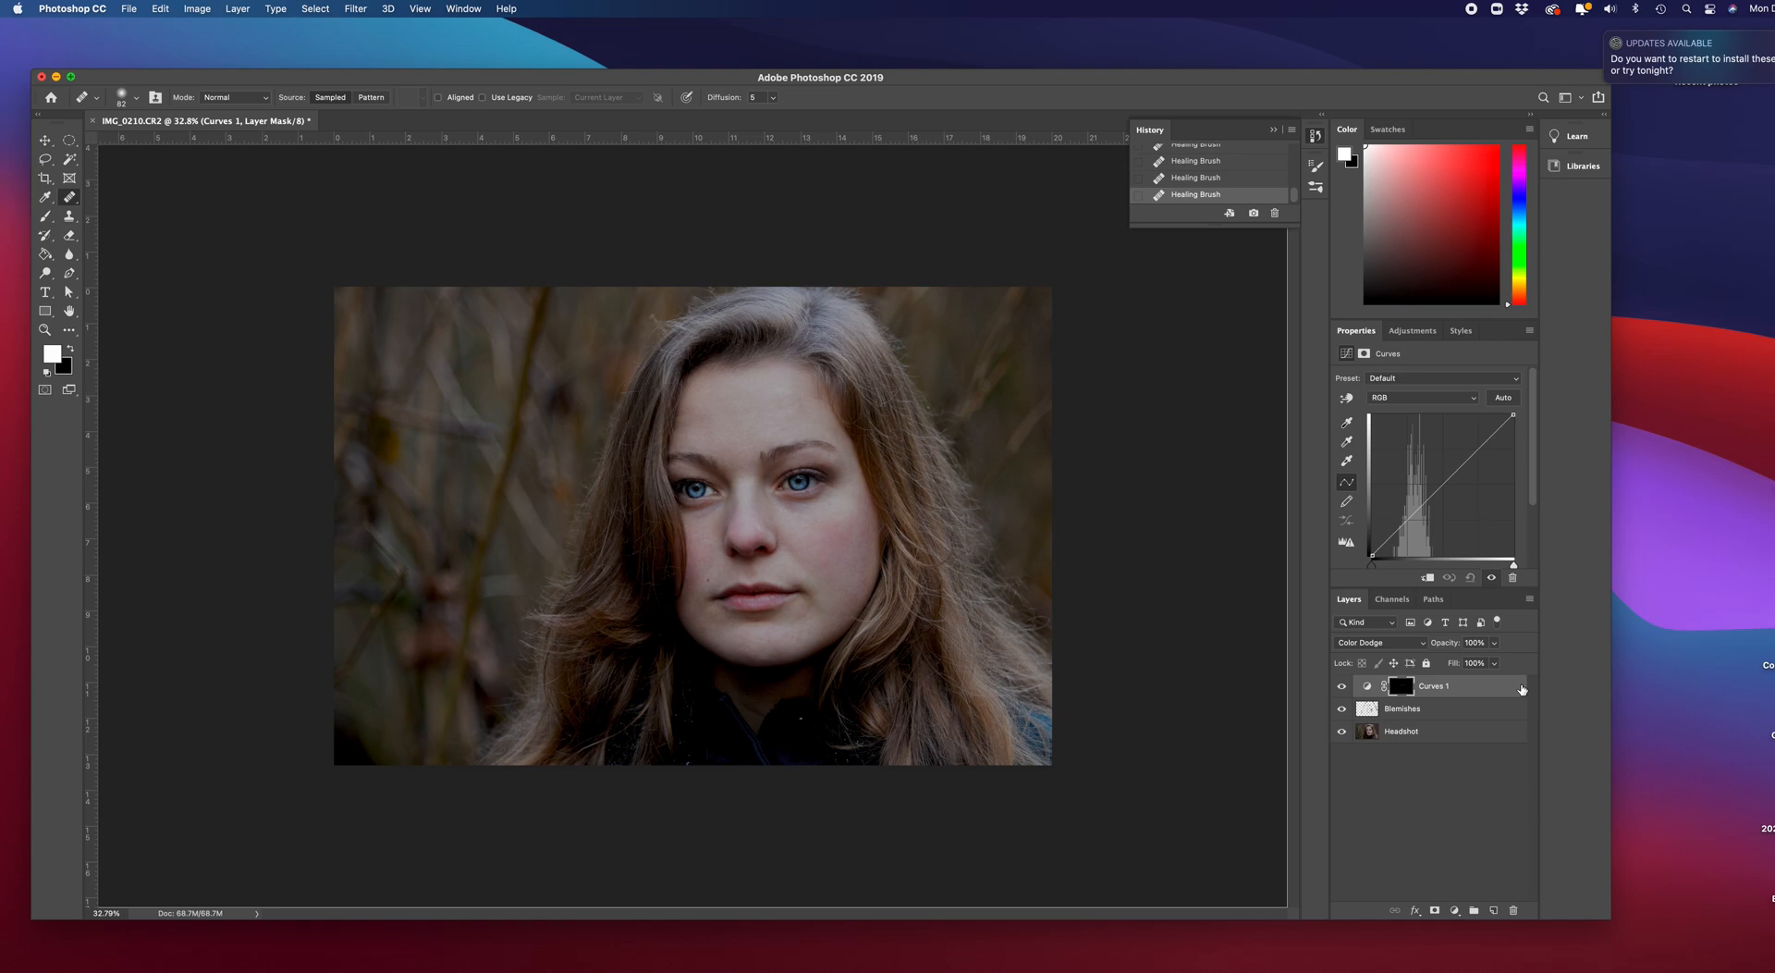
{"action": "key", "text": "super+alt+shift+e"}
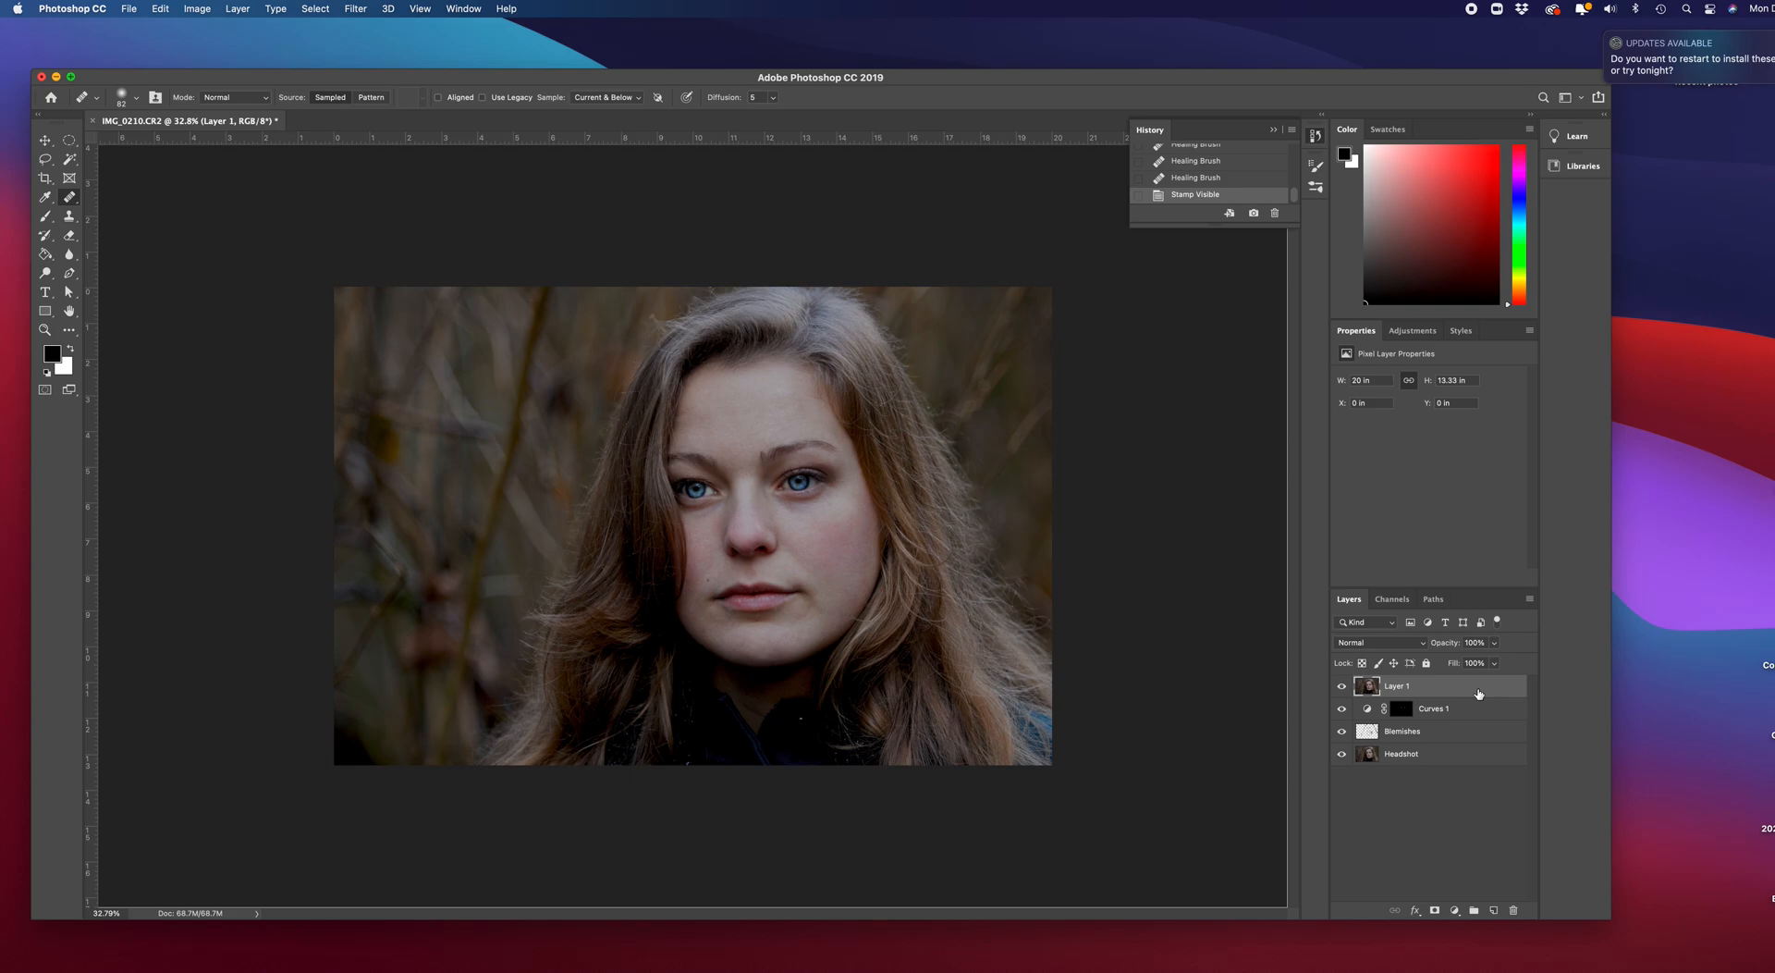
{"action": "key", "text": "super+equal"}
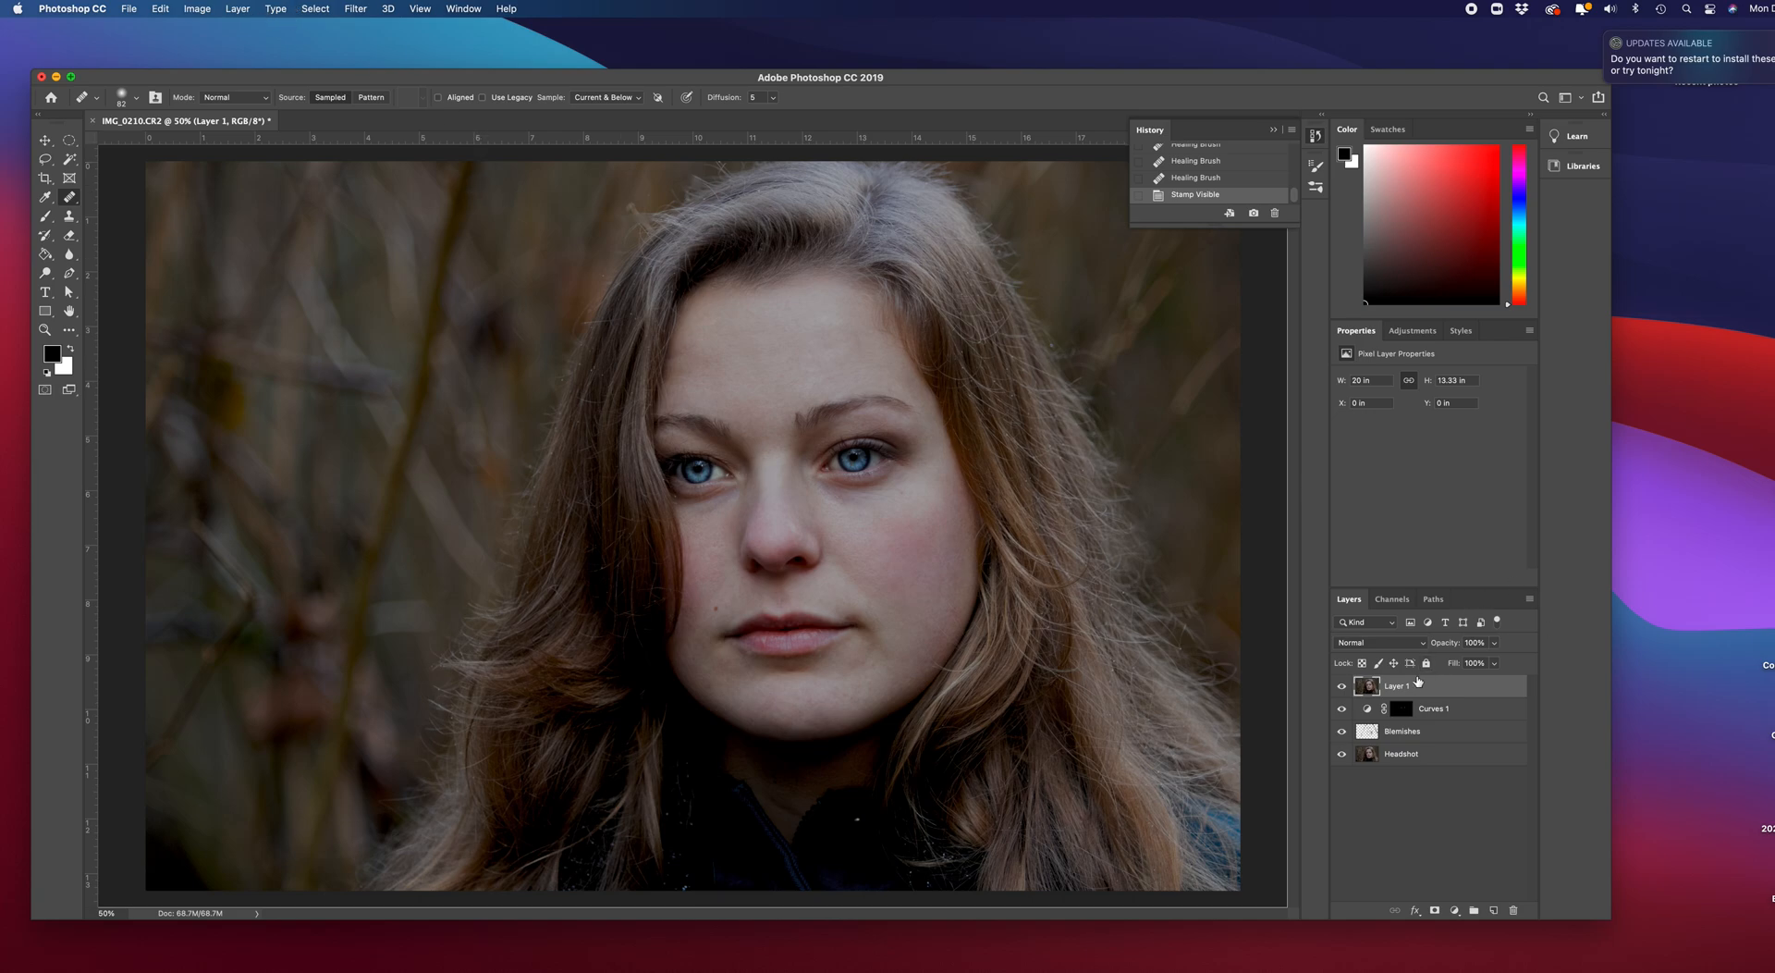
{"action": "left_click", "coordinate": [935, 471]}
{"action": "key", "text": "shift+super+u"}
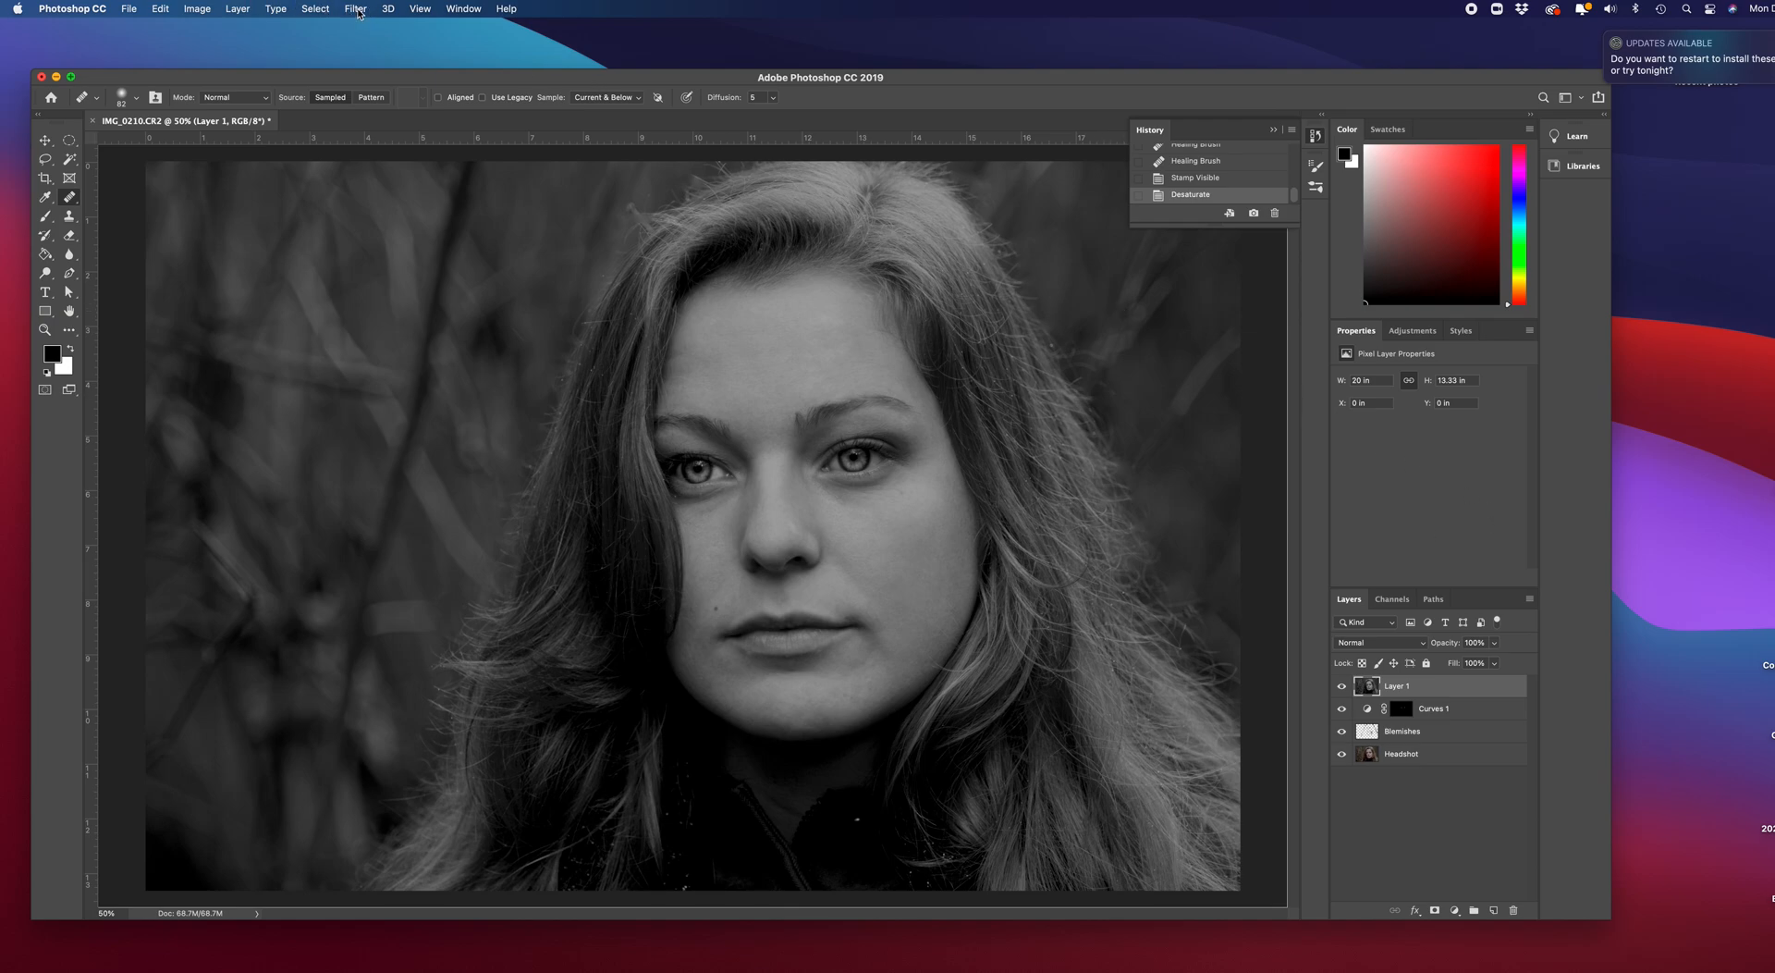
Apply a High Pass filter with a radius of about 2 pixels to the desaturated layer and set its blend mode to Overlay.
{"action": "left_click", "coordinate": [356, 9]}
{"action": "left_click", "coordinate": [356, 9]}
{"action": "left_click", "coordinate": [357, 9]}
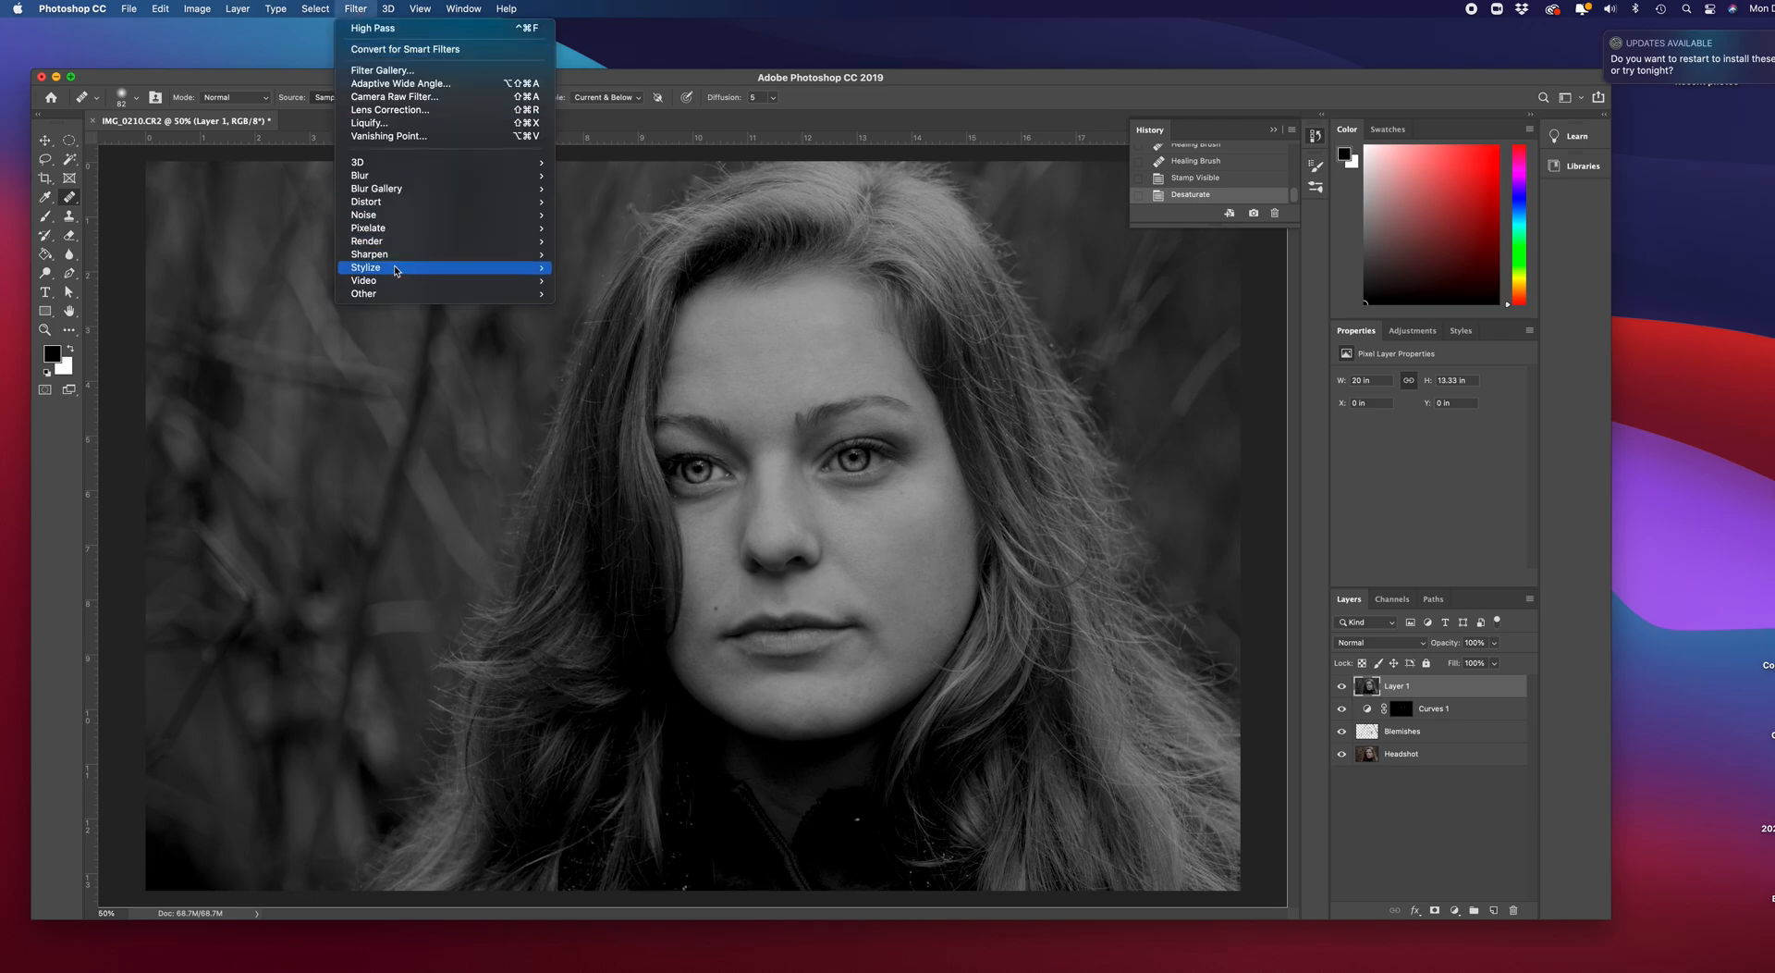
{"action": "mouse_move", "coordinate": [389, 296]}
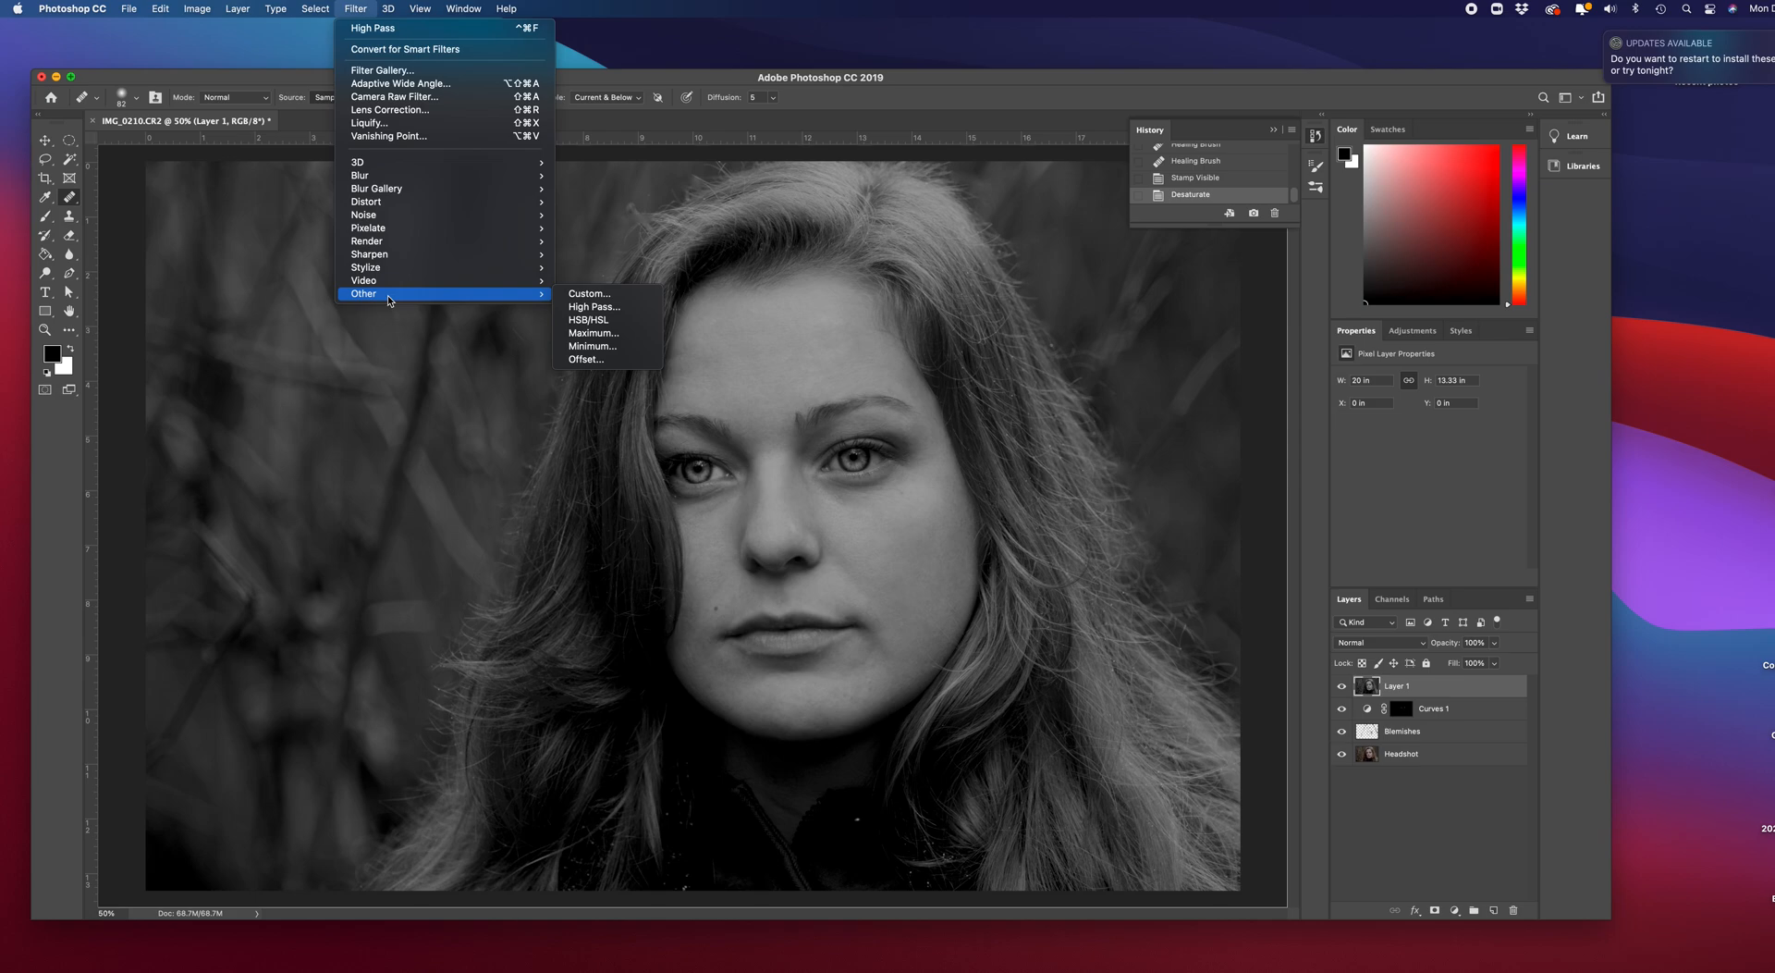
{"action": "left_click", "coordinate": [599, 308]}
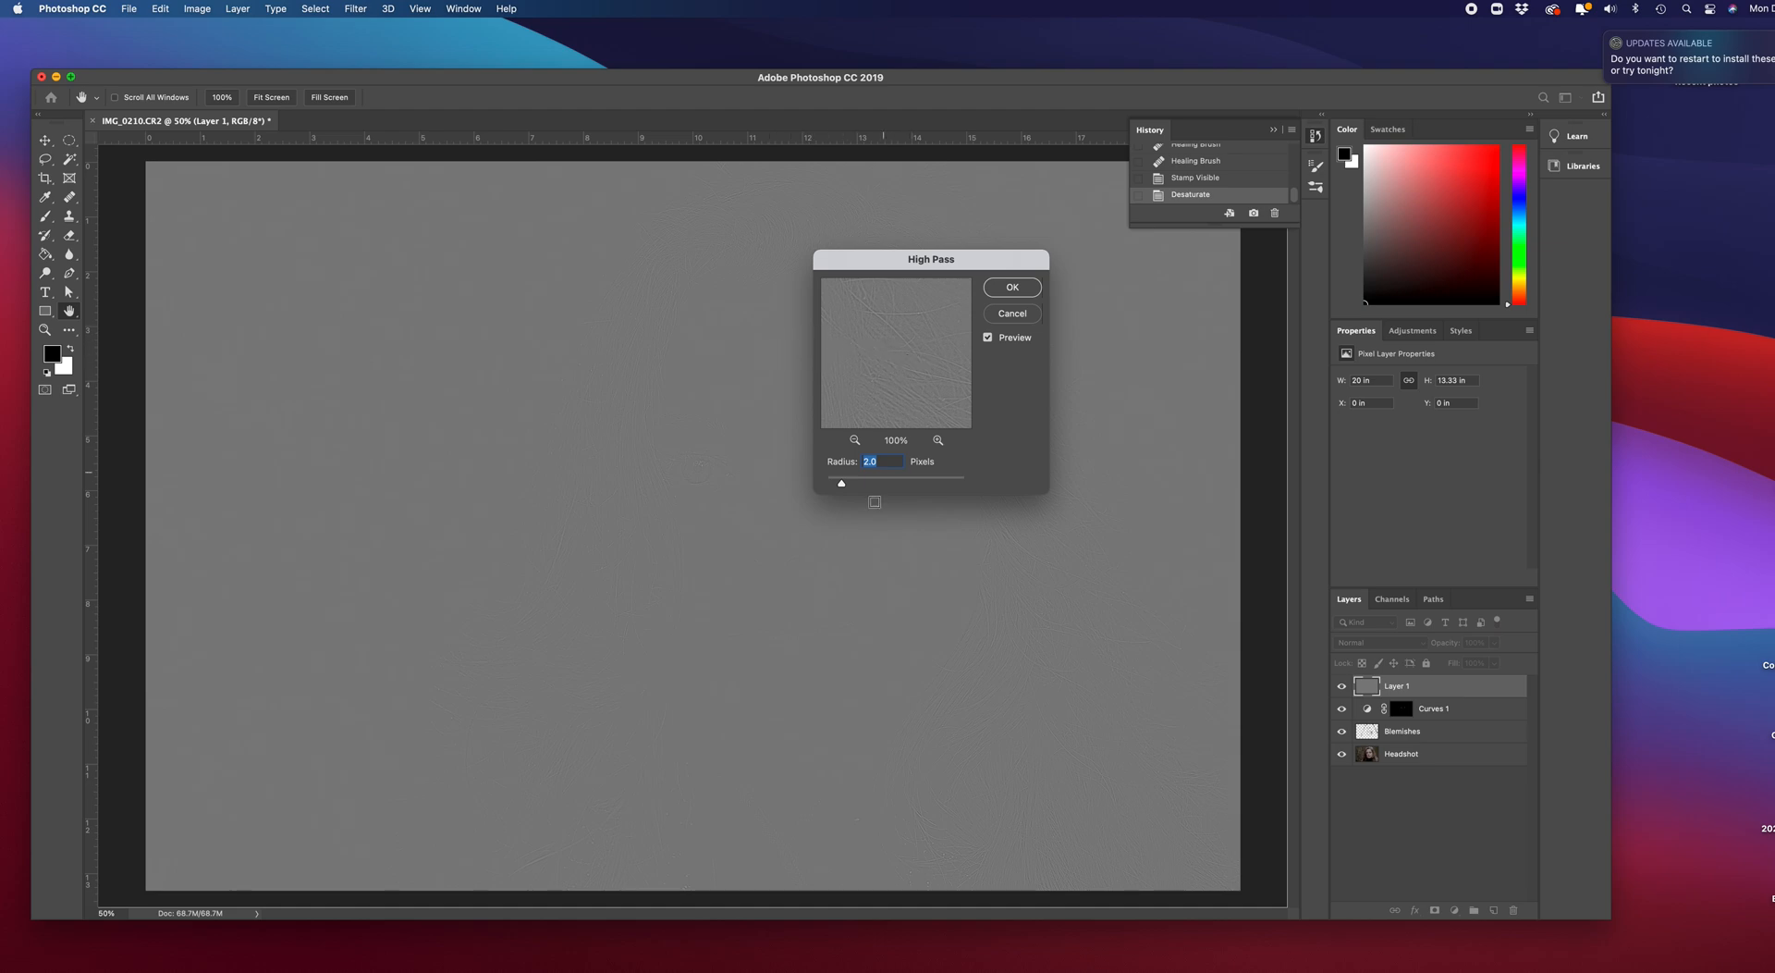
{"action": "mouse_move", "coordinate": [841, 483]}
{"action": "left_mouse_down"}
{"action": "mouse_move", "coordinate": [860, 487]}
{"action": "mouse_move", "coordinate": [842, 489]}
{"action": "left_mouse_up"}
{"action": "left_click", "coordinate": [1012, 287]}
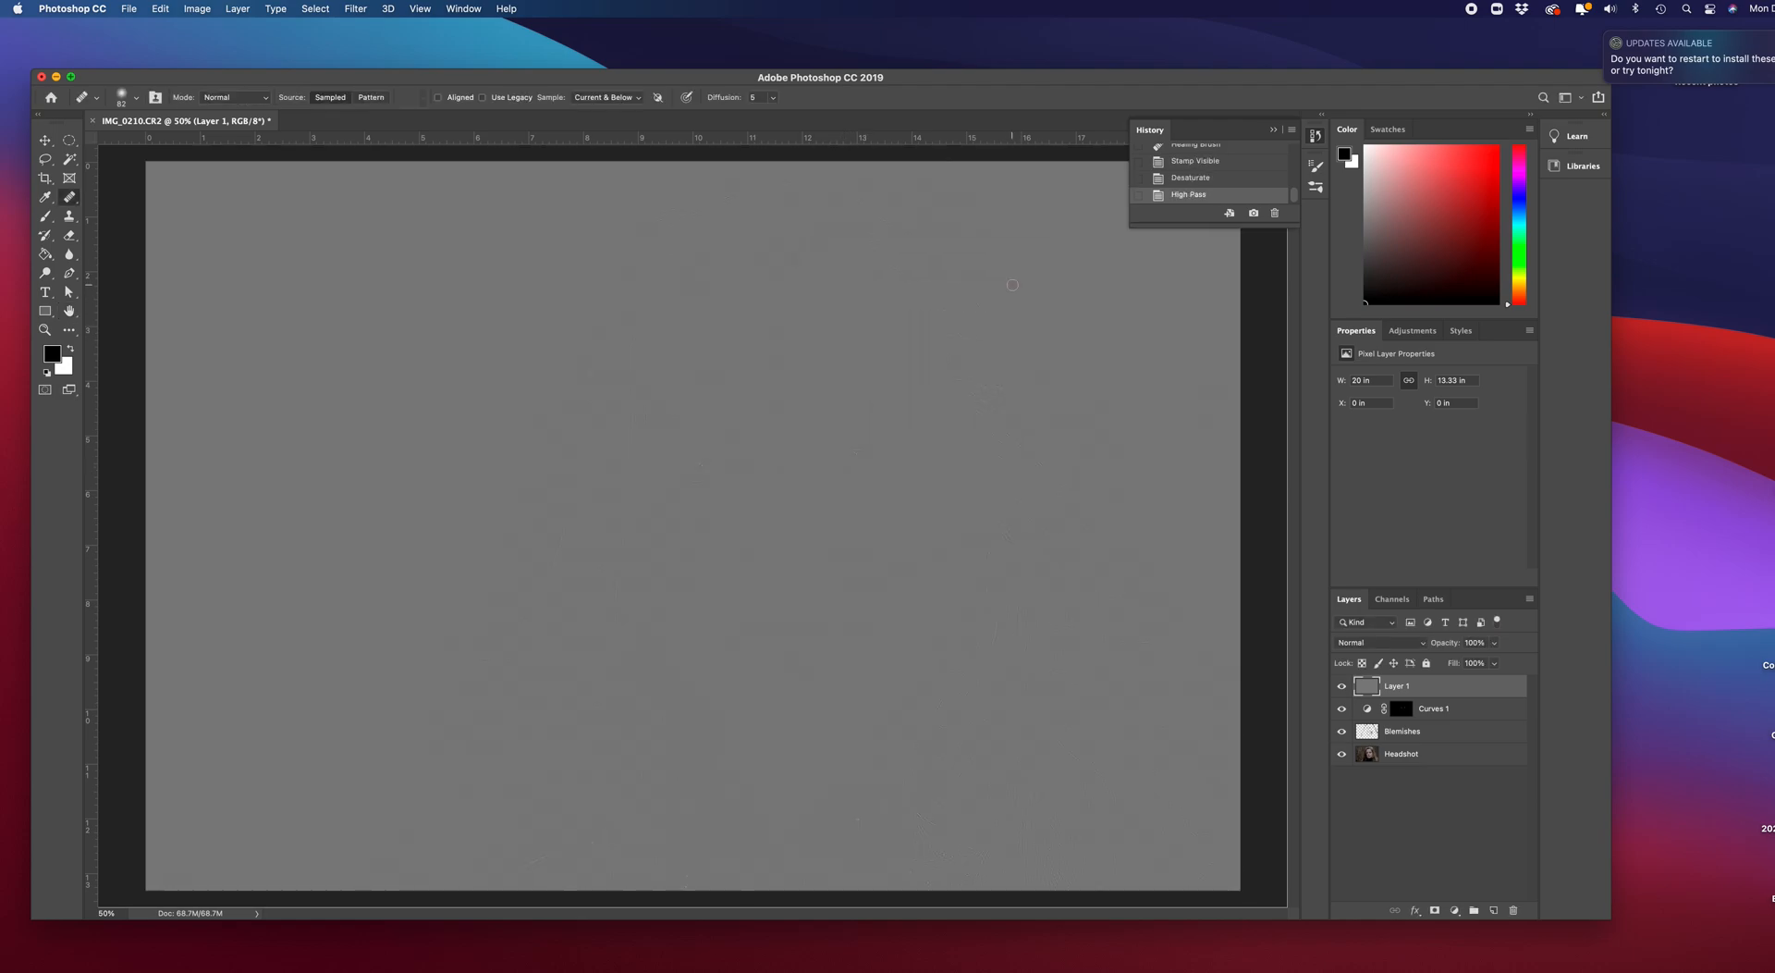
{"action": "left_click", "coordinate": [1422, 645]}
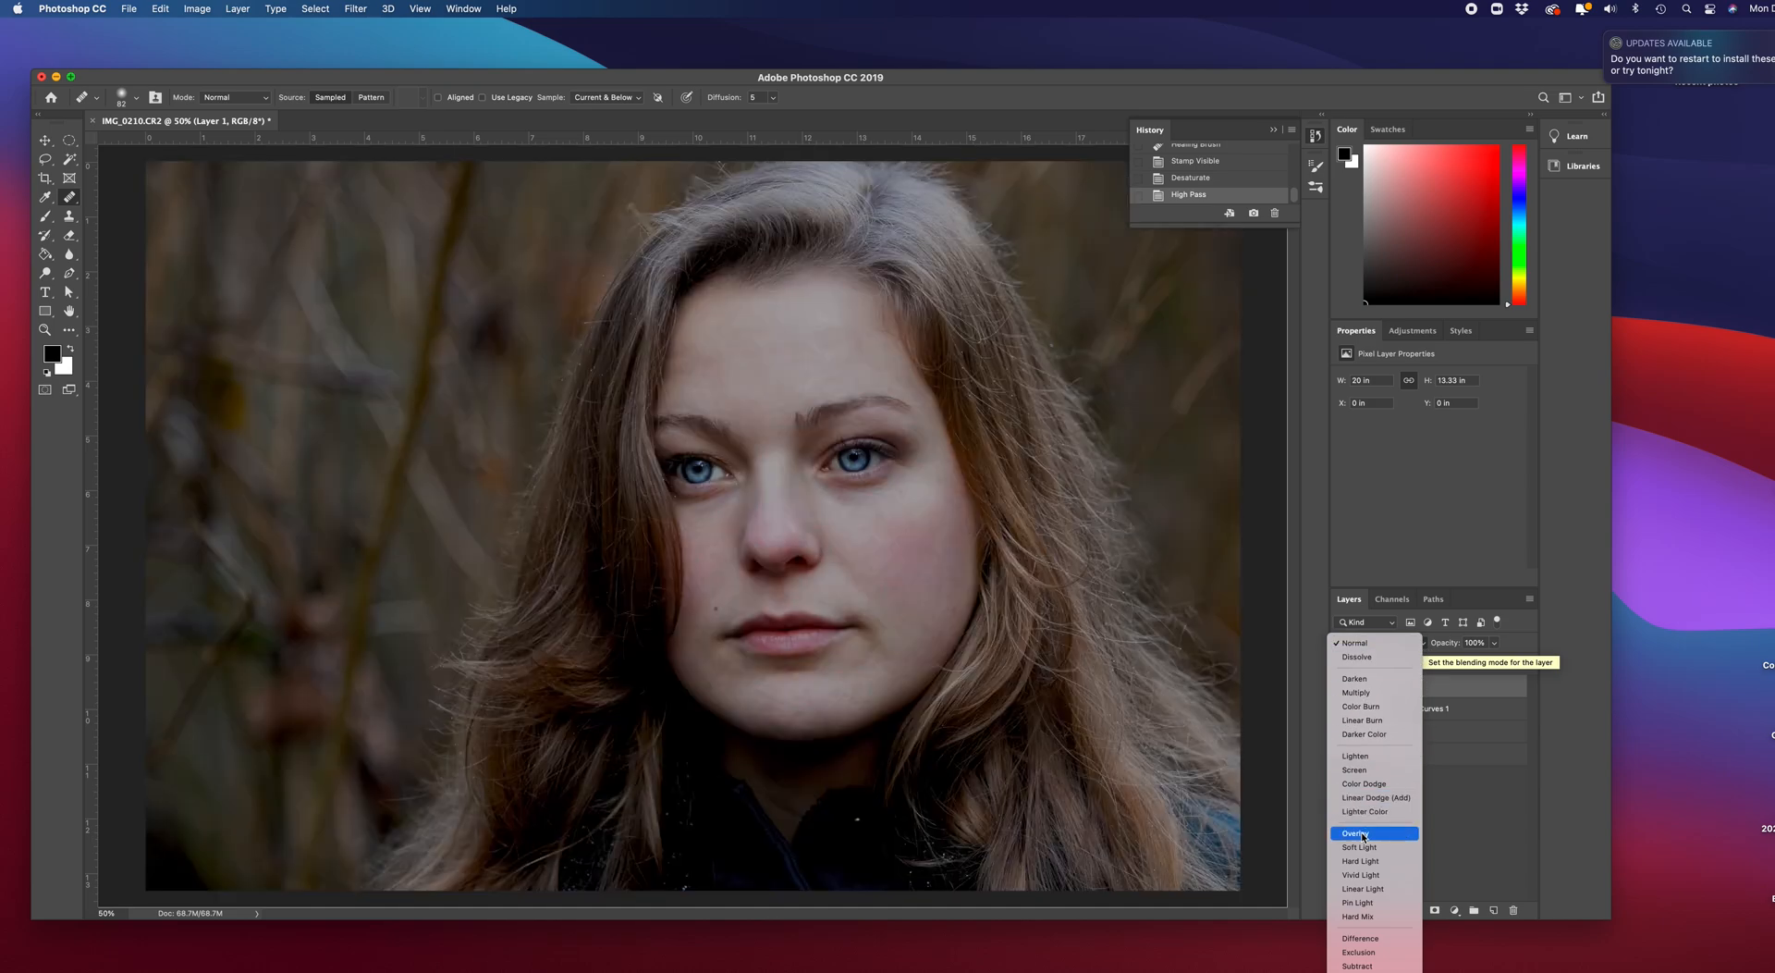
{"action": "left_click", "coordinate": [1386, 833]}
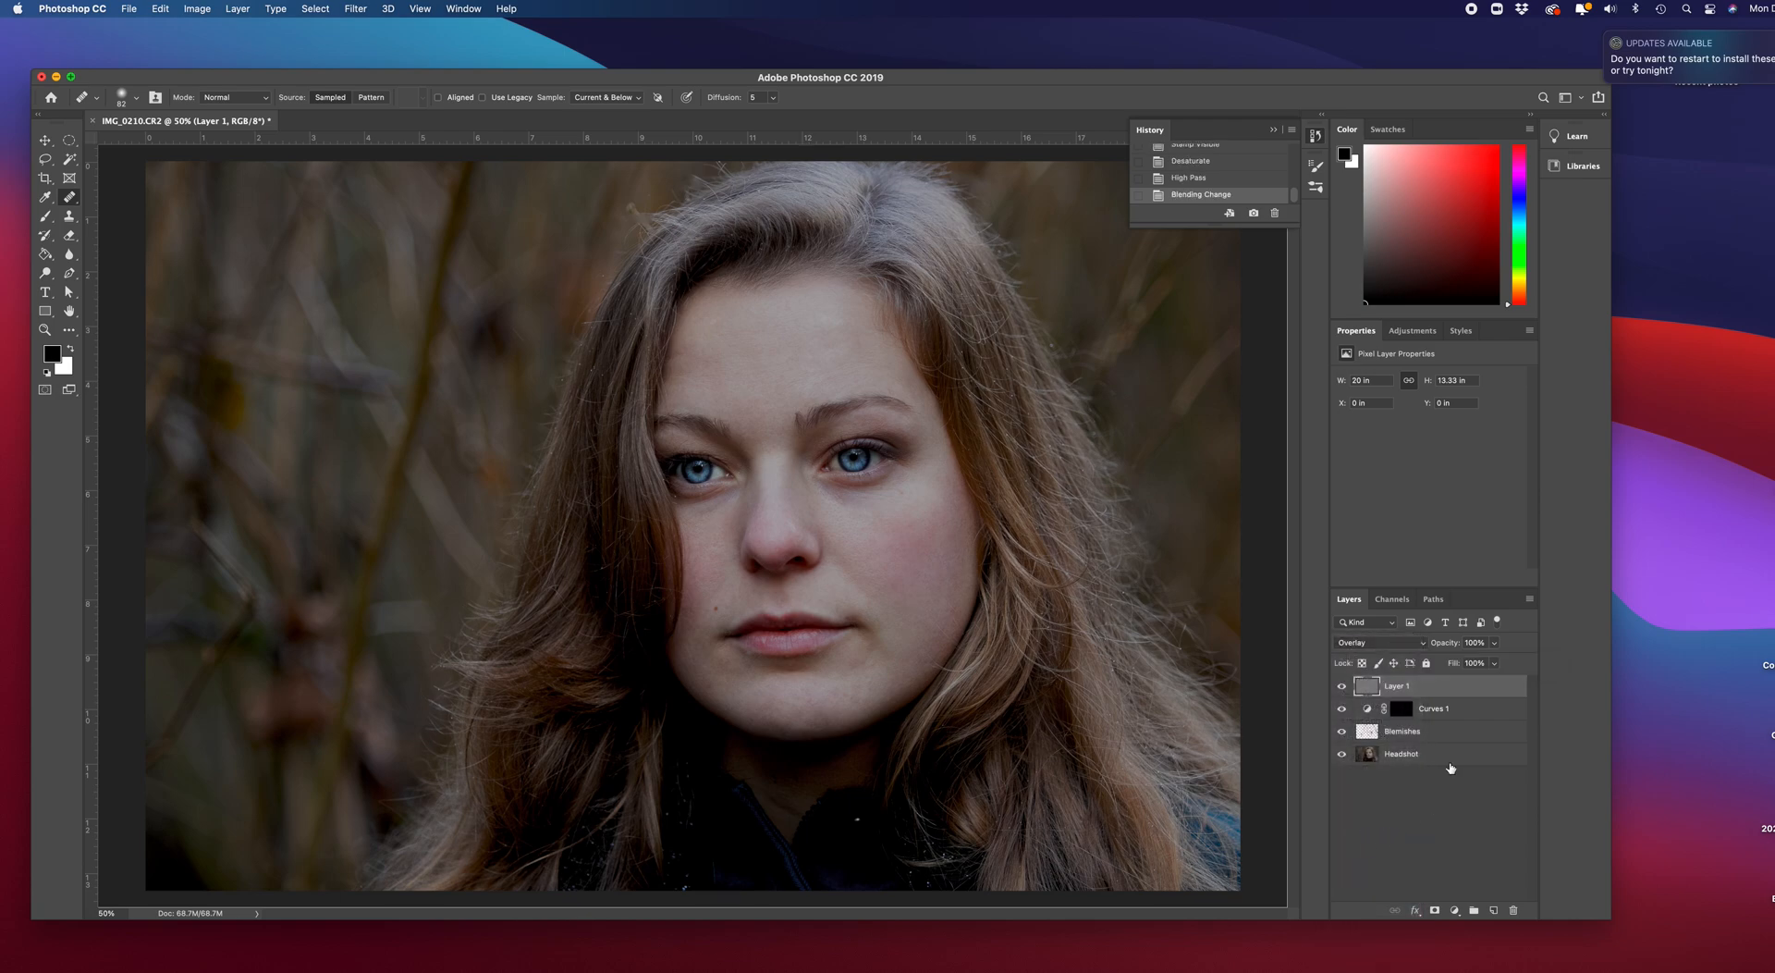
Toggle the High Pass layer's visibility at 50% and 100% zoom to compare the sharpened portrait with the unsharpened one.
{"action": "left_click", "coordinate": [1341, 688]}
{"action": "left_click", "coordinate": [1341, 688]}
{"action": "left_click", "coordinate": [1342, 688]}
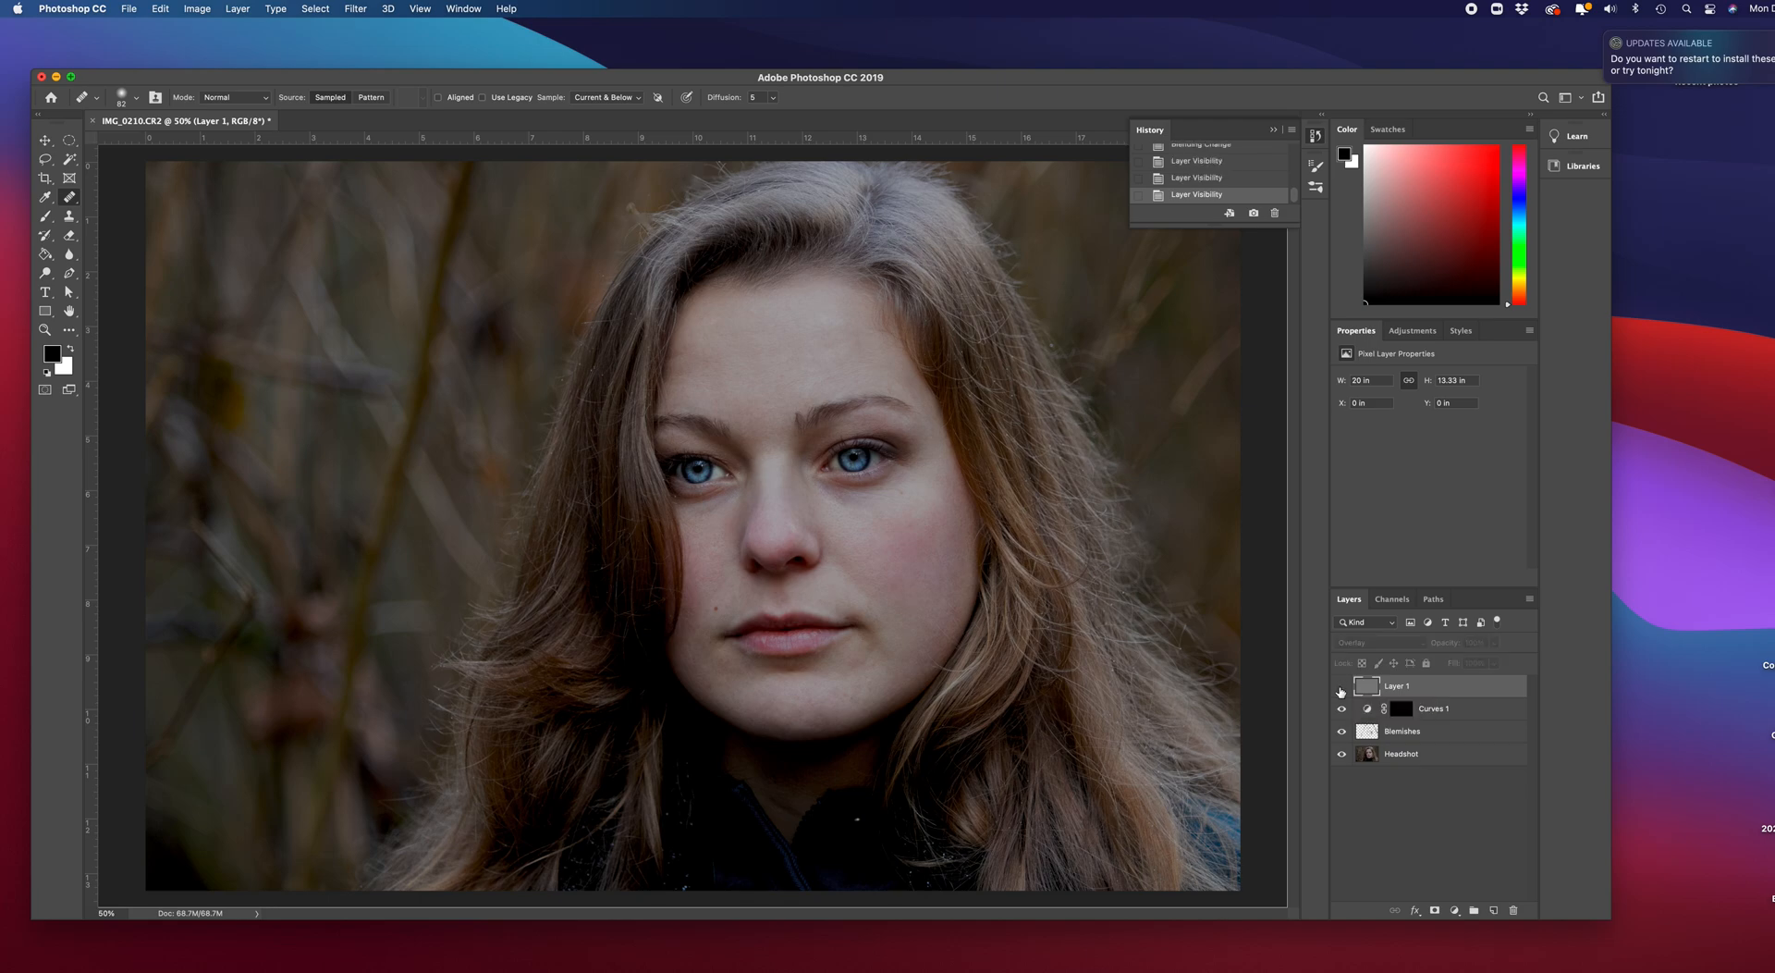
{"action": "left_click", "coordinate": [1342, 688]}
{"action": "key", "text": "super+plus"}
{"action": "key", "text": "super+plus"}
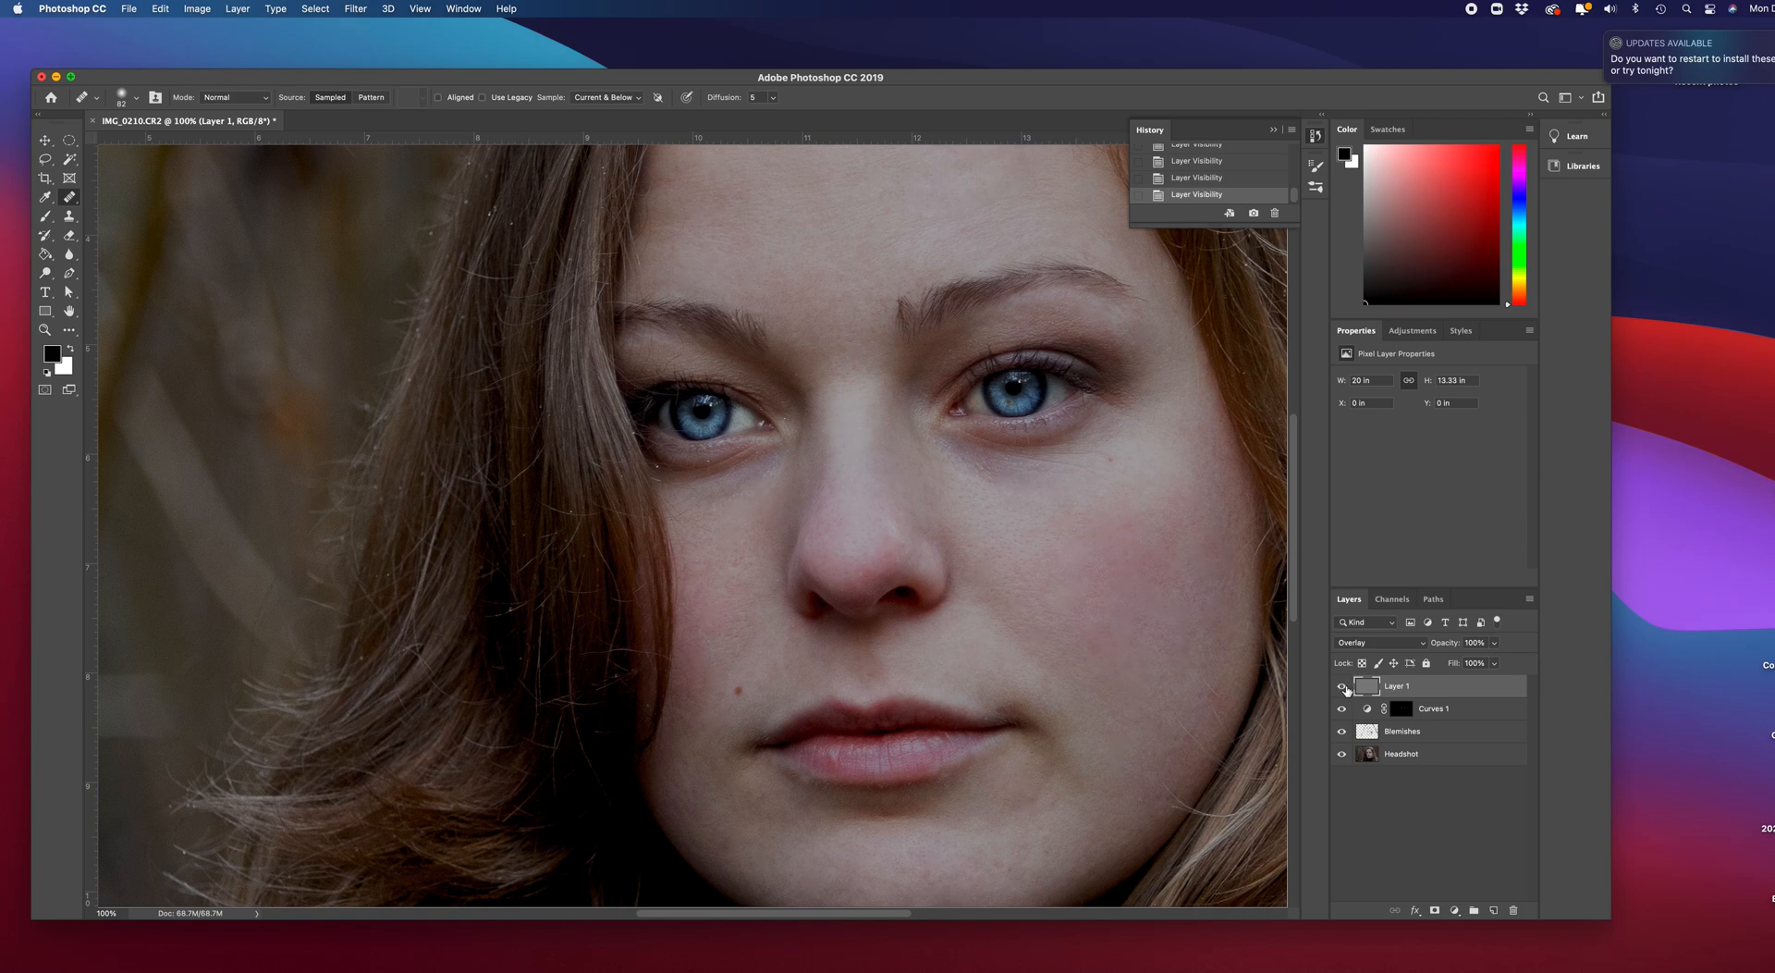
{"action": "left_click", "coordinate": [1343, 686]}
{"action": "left_click", "coordinate": [1344, 687]}
{"action": "left_click", "coordinate": [1343, 687]}
{"action": "left_click", "coordinate": [1342, 687]}
{"action": "key", "text": "super+minus"}
{"action": "key", "text": "super+minus"}
{"action": "key", "text": "super+minus"}
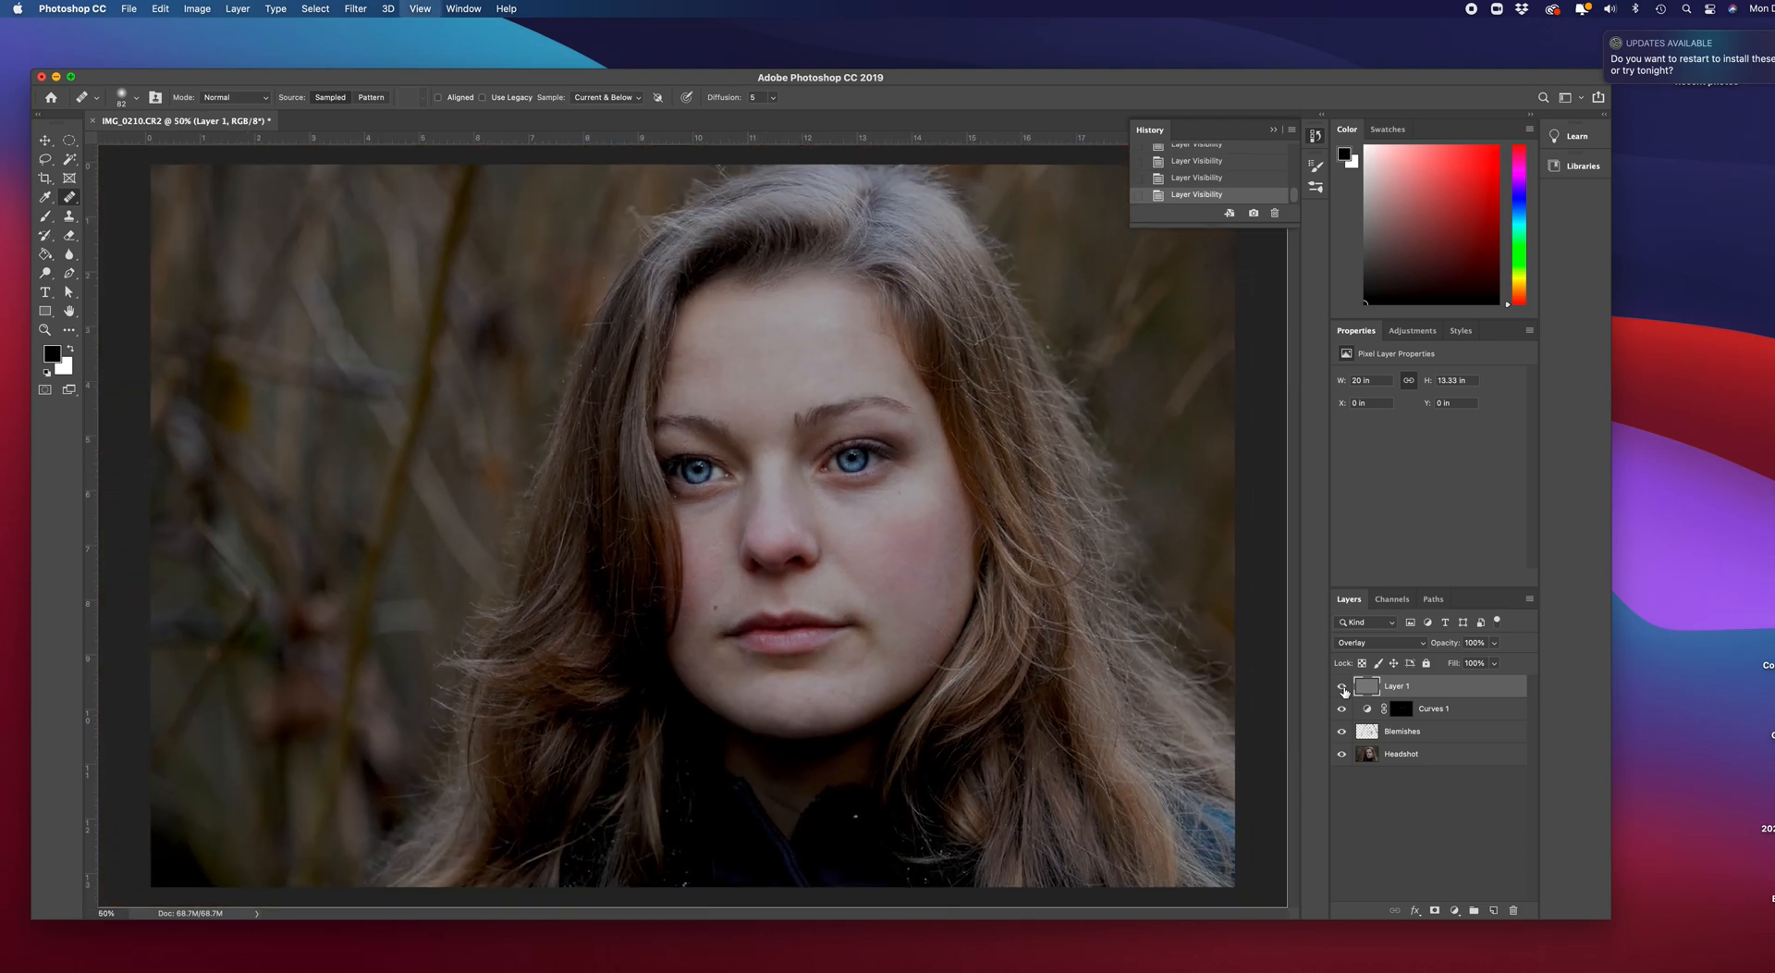
{"action": "key", "text": "super+plus"}
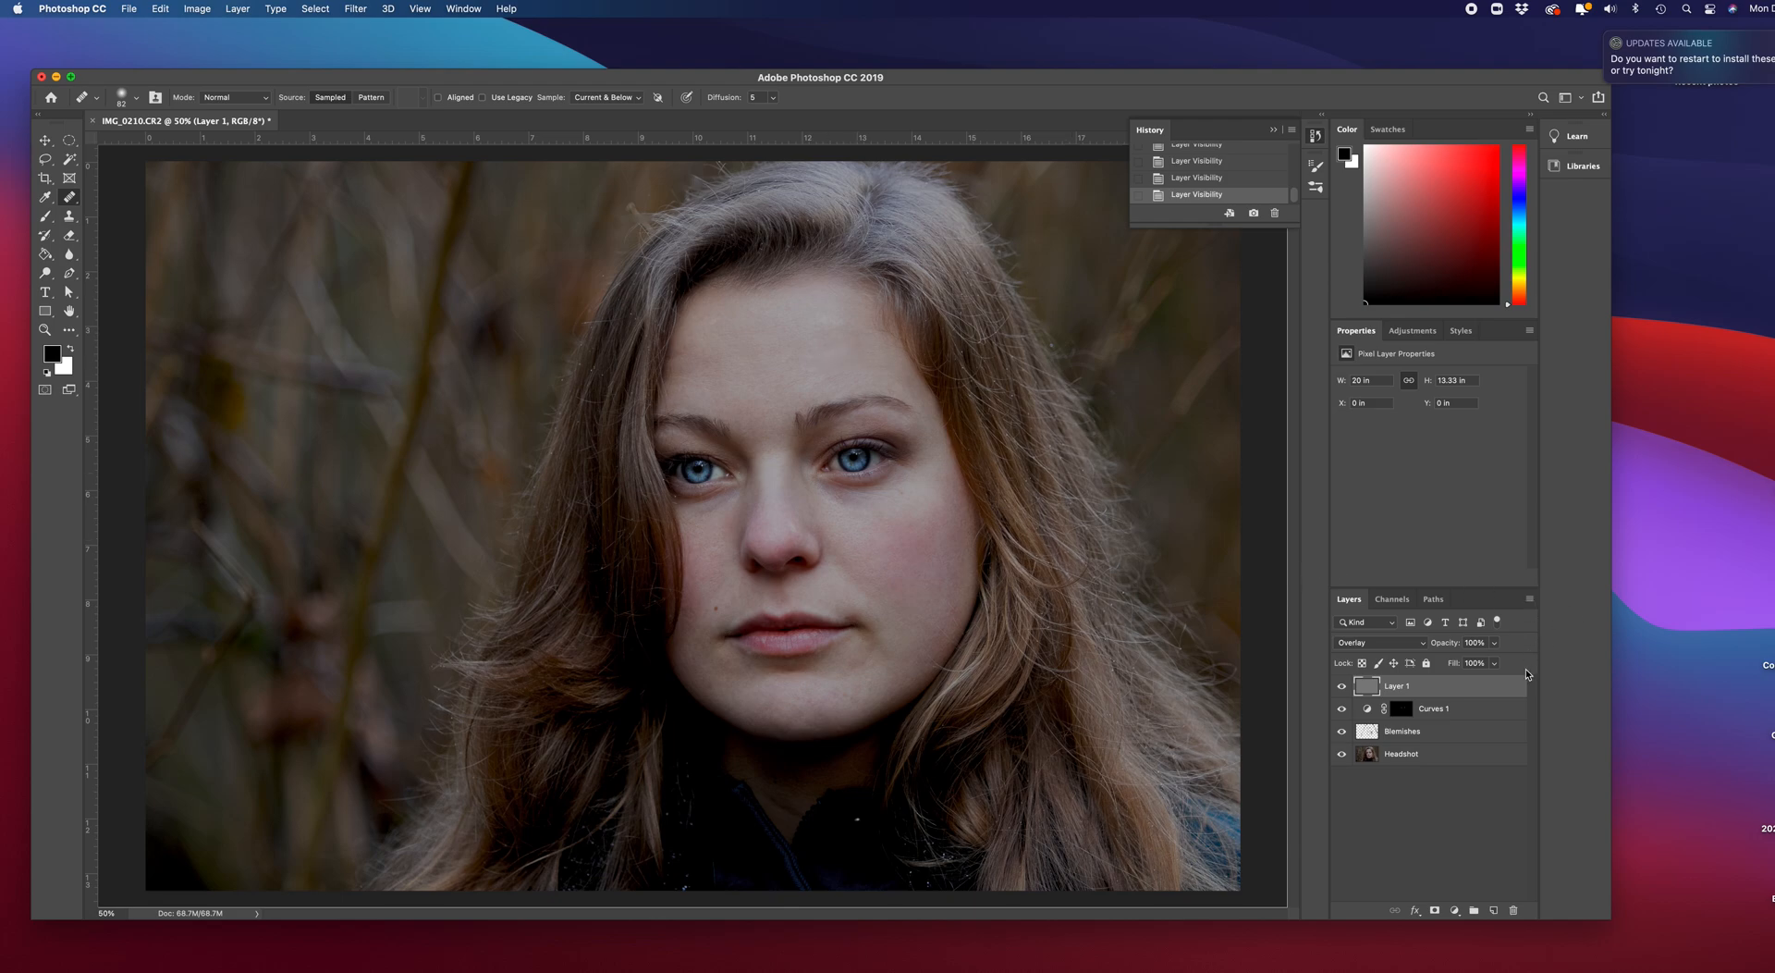
Add two Curves adjustment layers above the High Pass layer and set the upper one's blend mode to Screen.
{"action": "left_click", "coordinate": [1455, 909]}
{"action": "left_click", "coordinate": [1455, 909]}
{"action": "mouse_move", "coordinate": [1484, 970]}
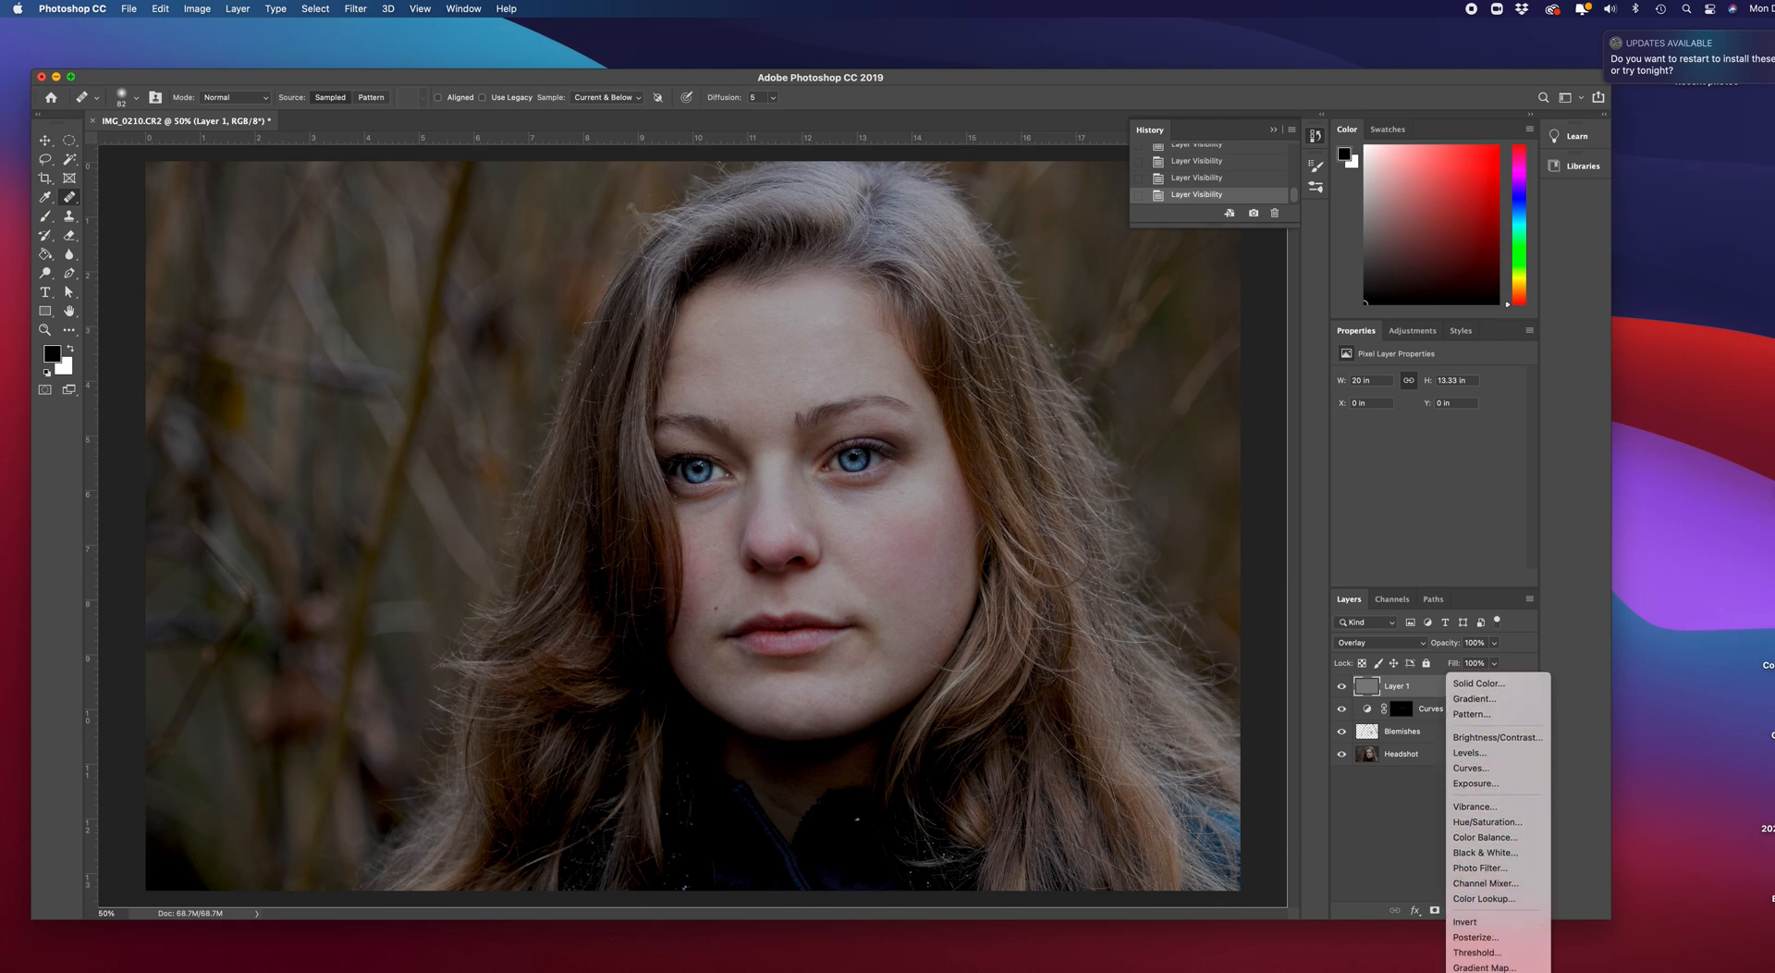
{"action": "left_click", "coordinate": [1476, 769]}
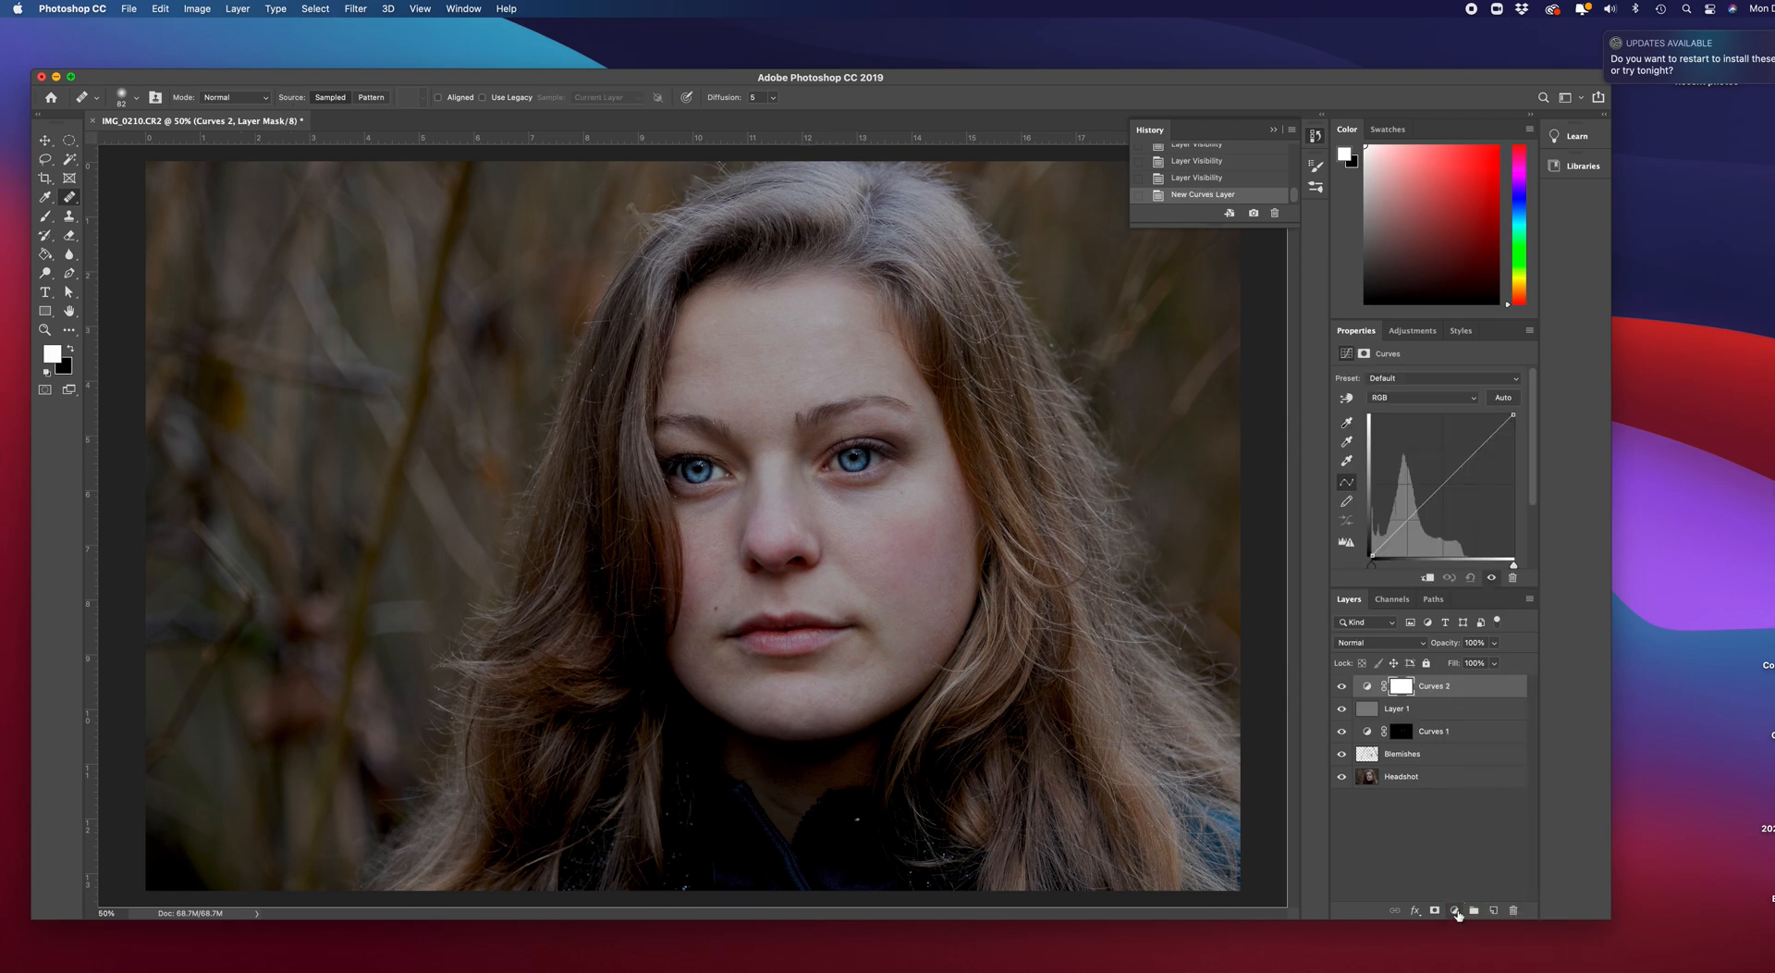
{"action": "left_click", "coordinate": [1456, 911]}
{"action": "mouse_move", "coordinate": [1479, 966]}
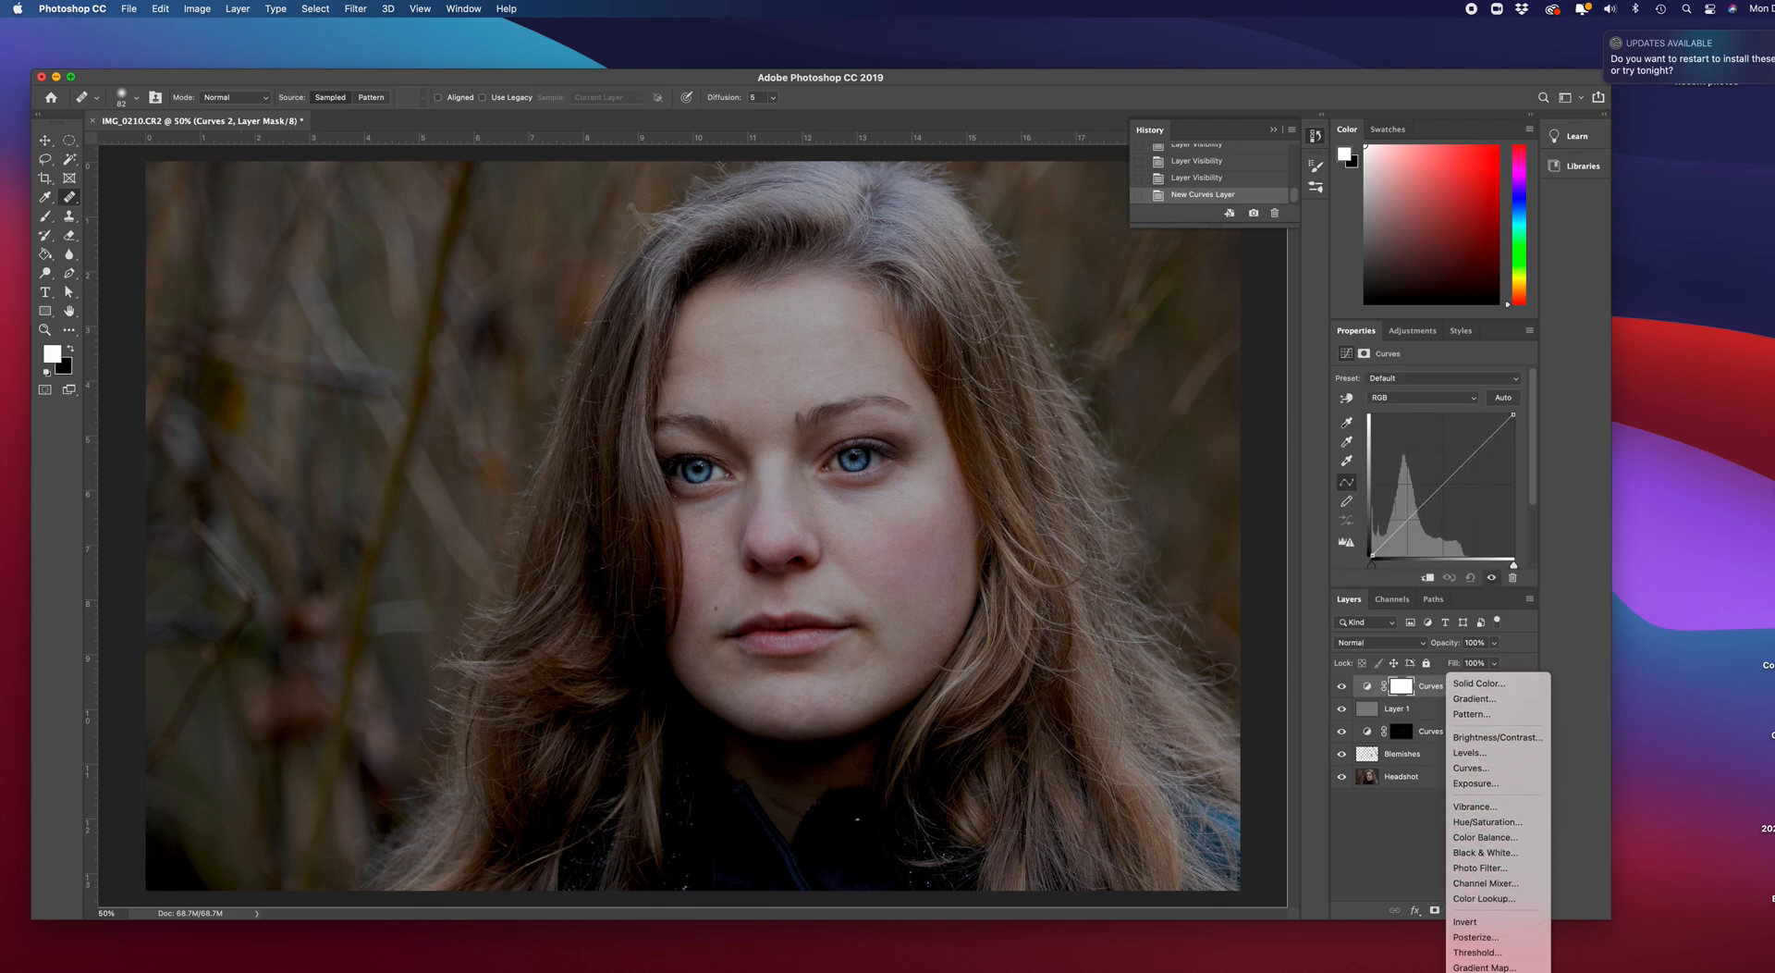
{"action": "left_click", "coordinate": [1469, 768]}
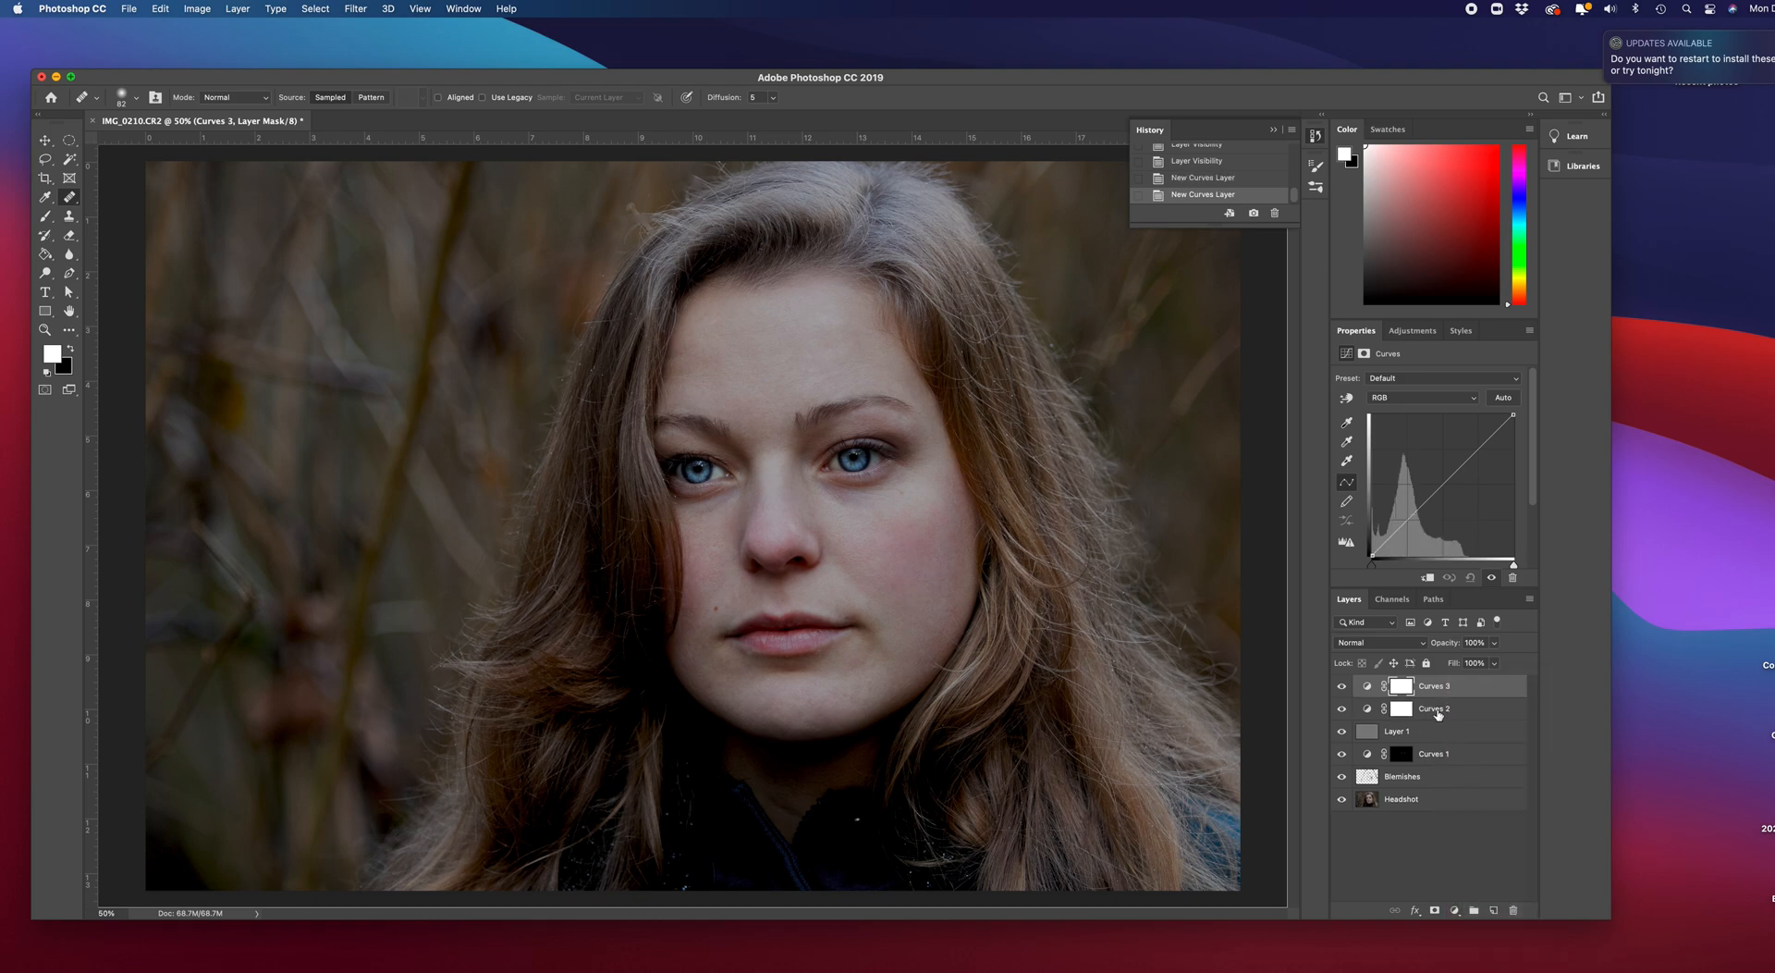
{"action": "left_click", "coordinate": [1423, 646]}
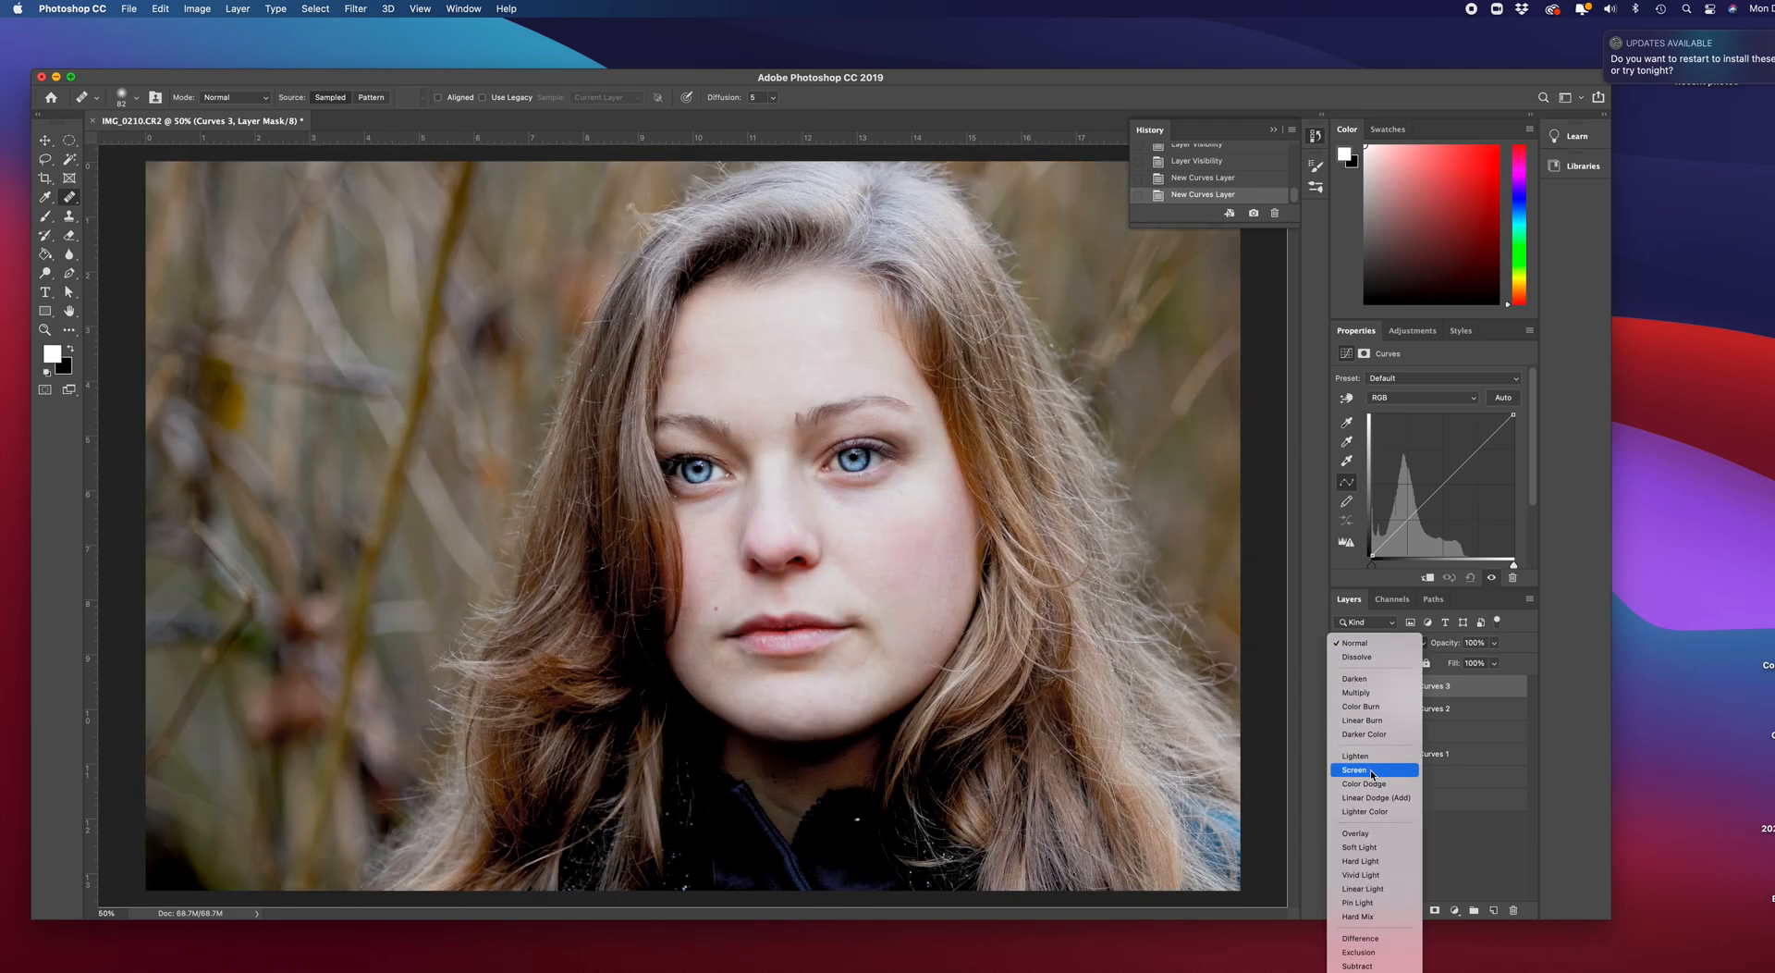
{"action": "left_click", "coordinate": [1370, 769]}
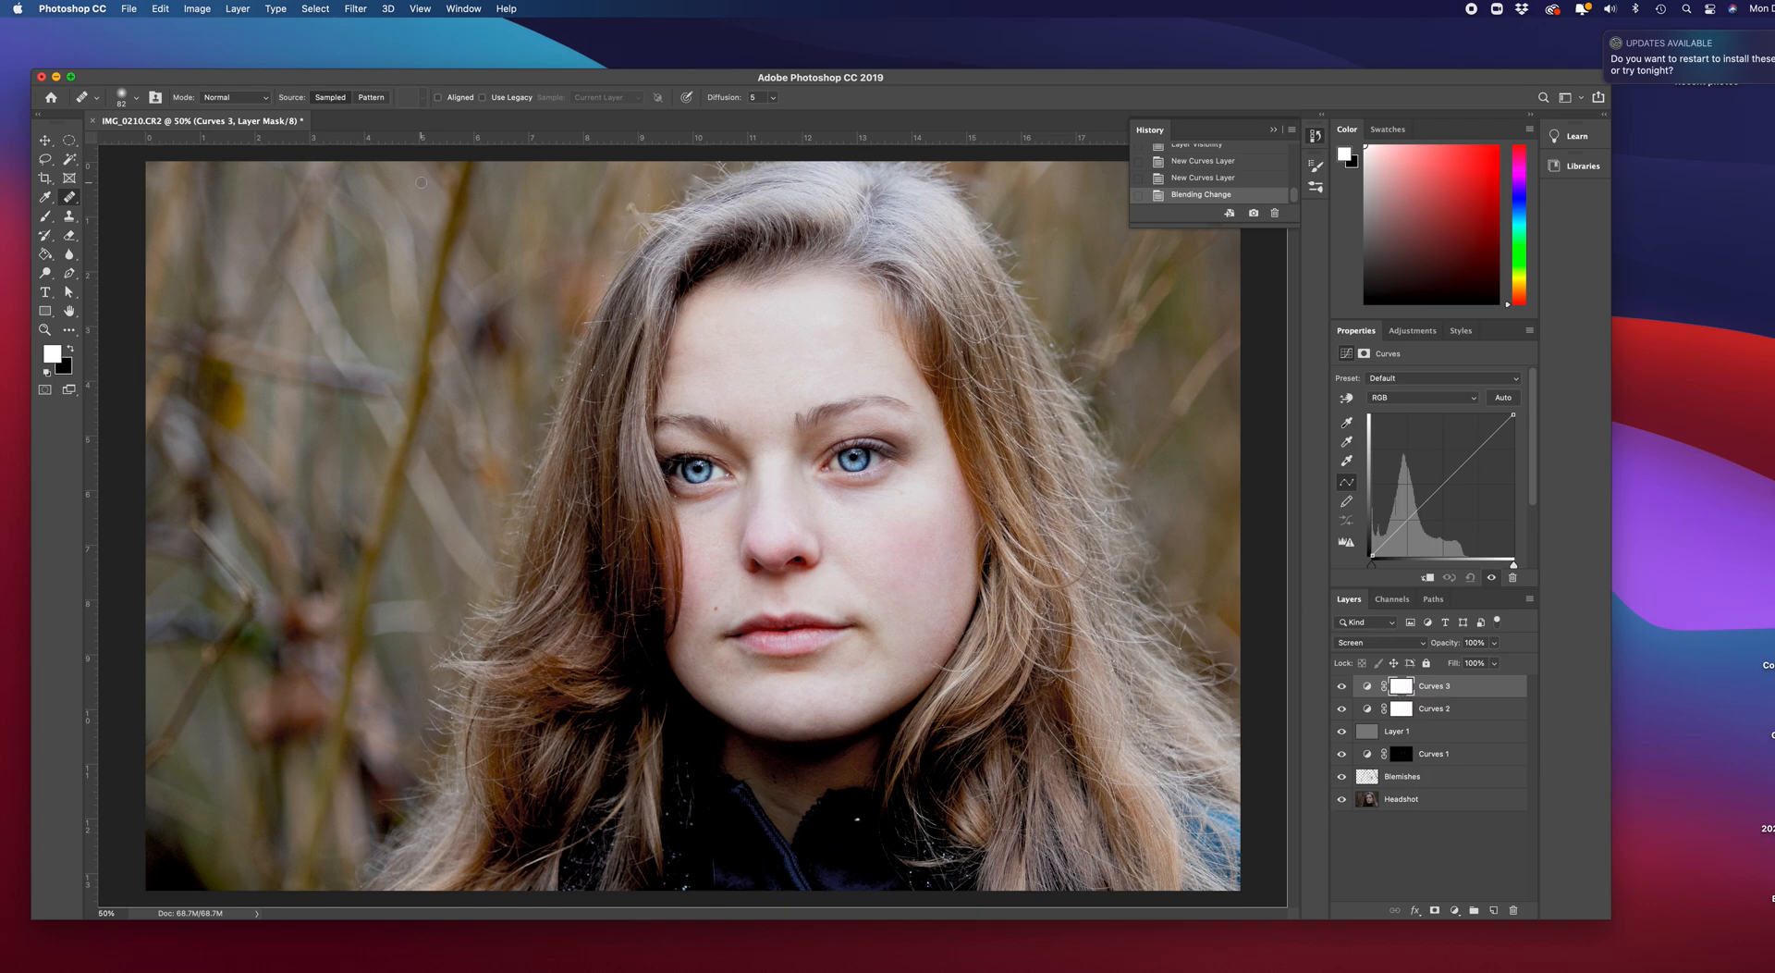
Invert the mask of the Screen-mode Curves 3 layer to black.
{"action": "left_click", "coordinate": [201, 11]}
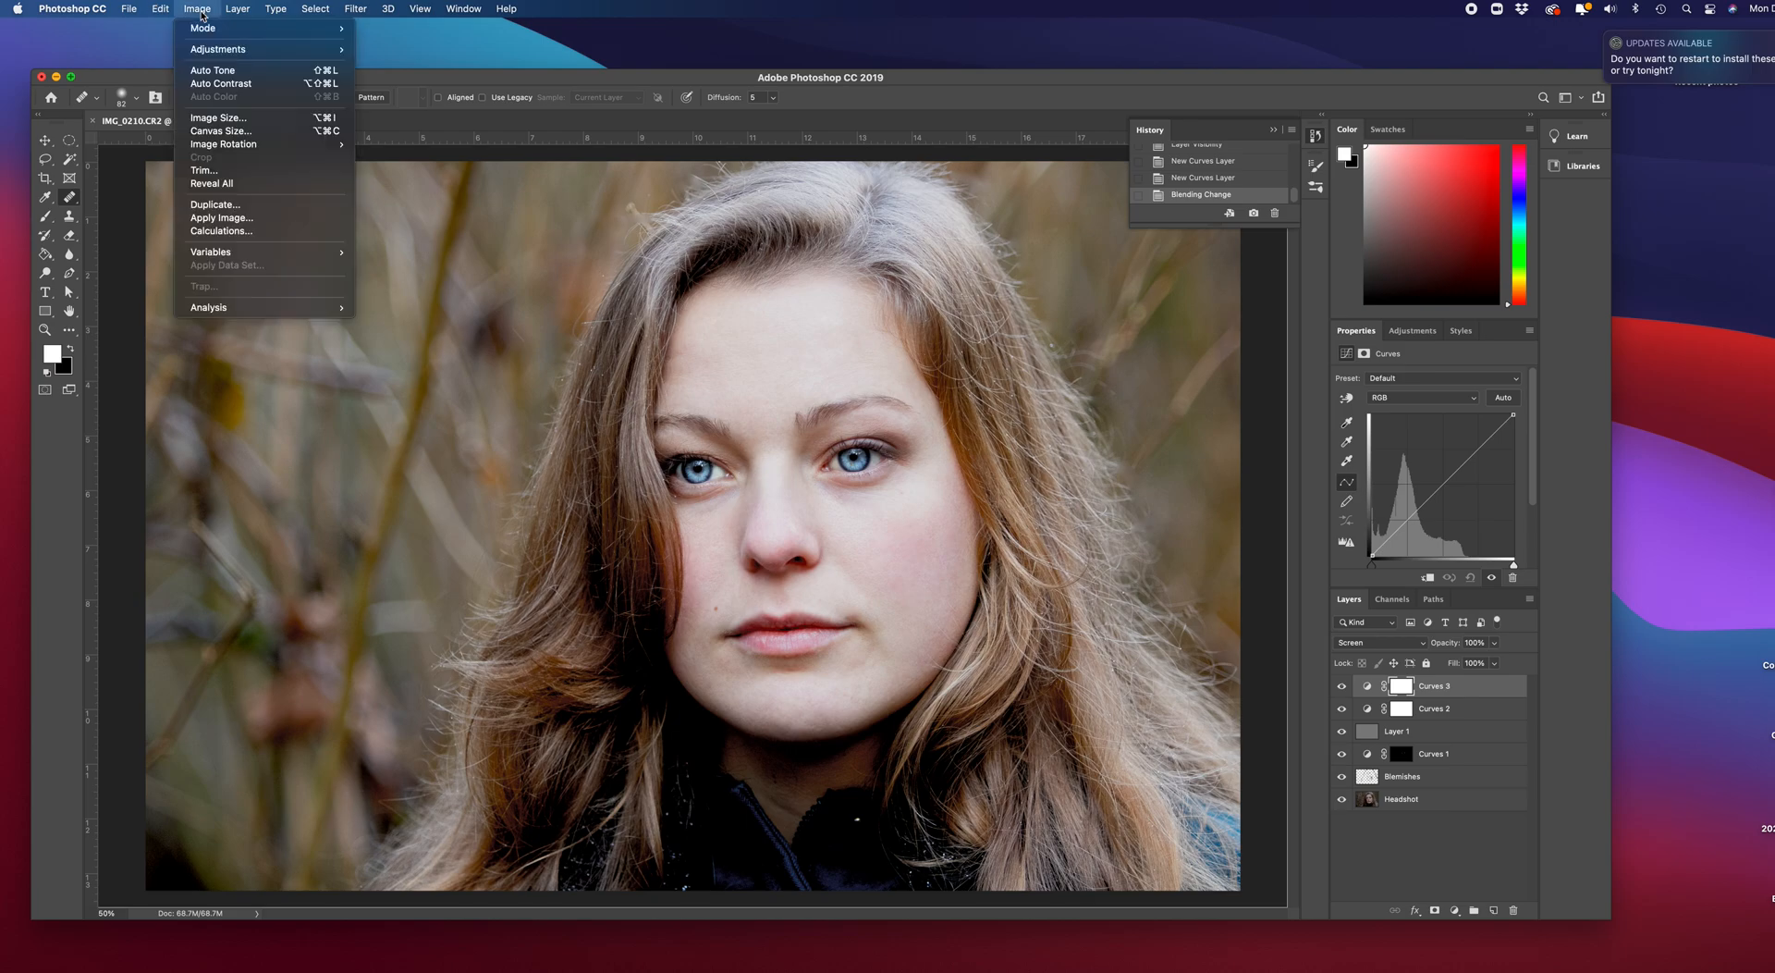
{"action": "mouse_move", "coordinate": [217, 51]}
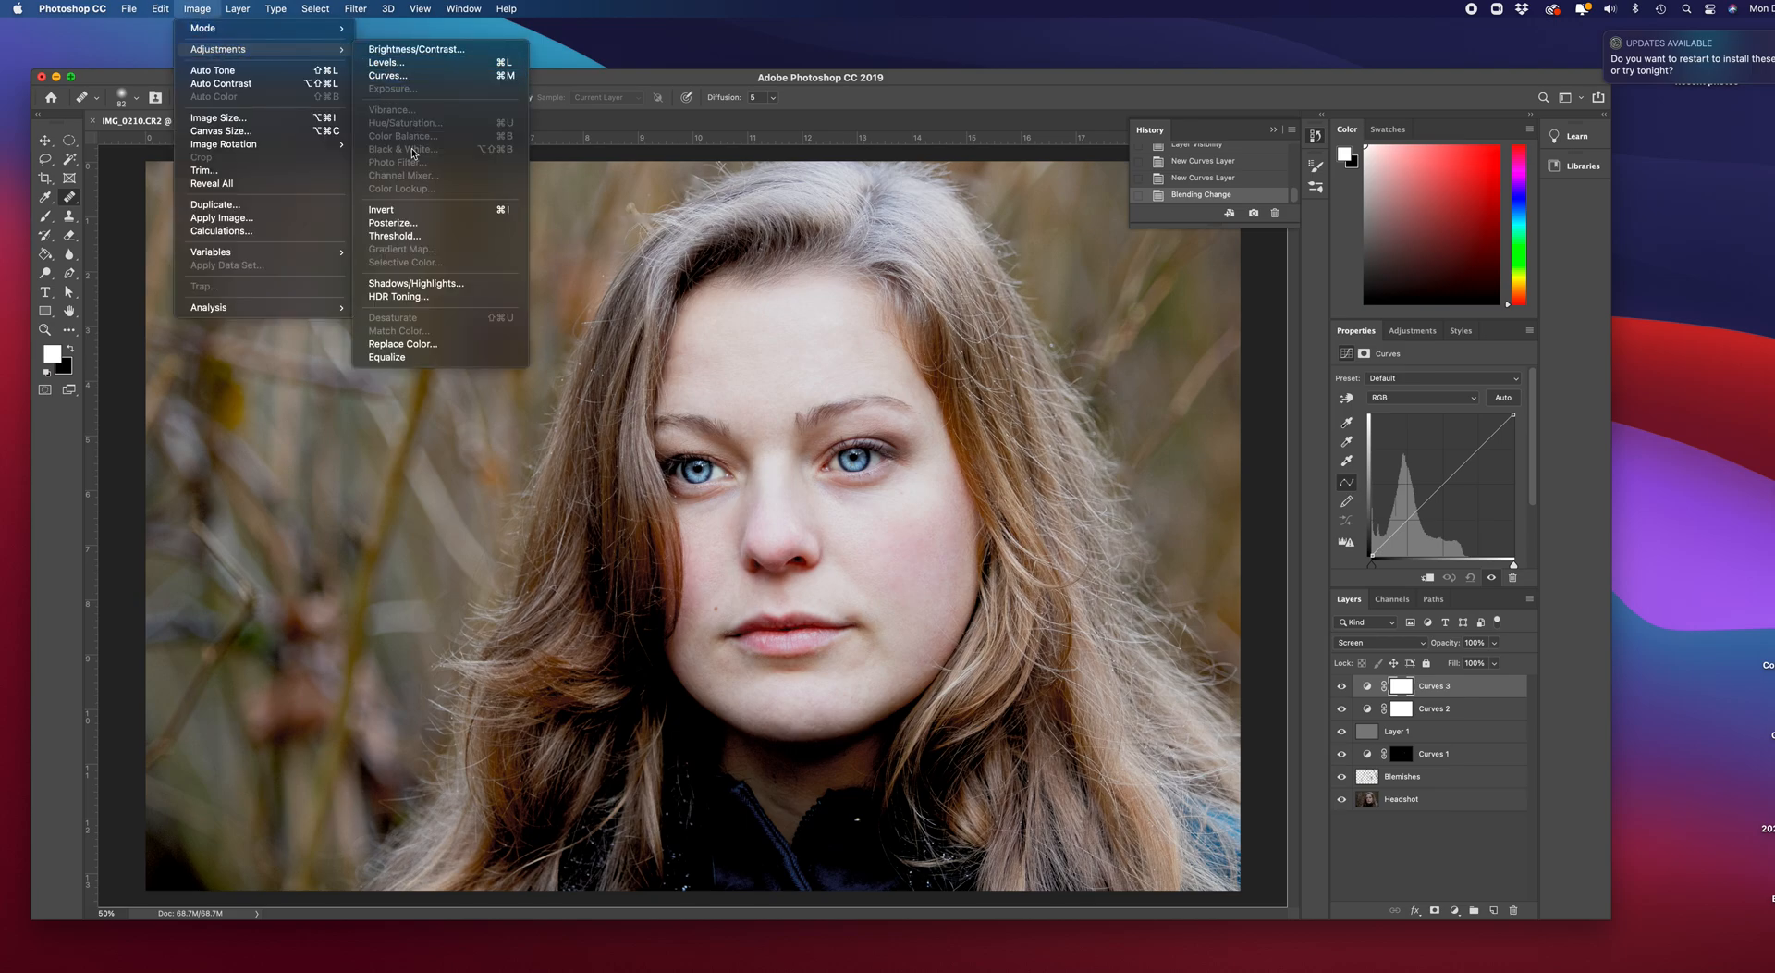
{"action": "left_click", "coordinate": [390, 209]}
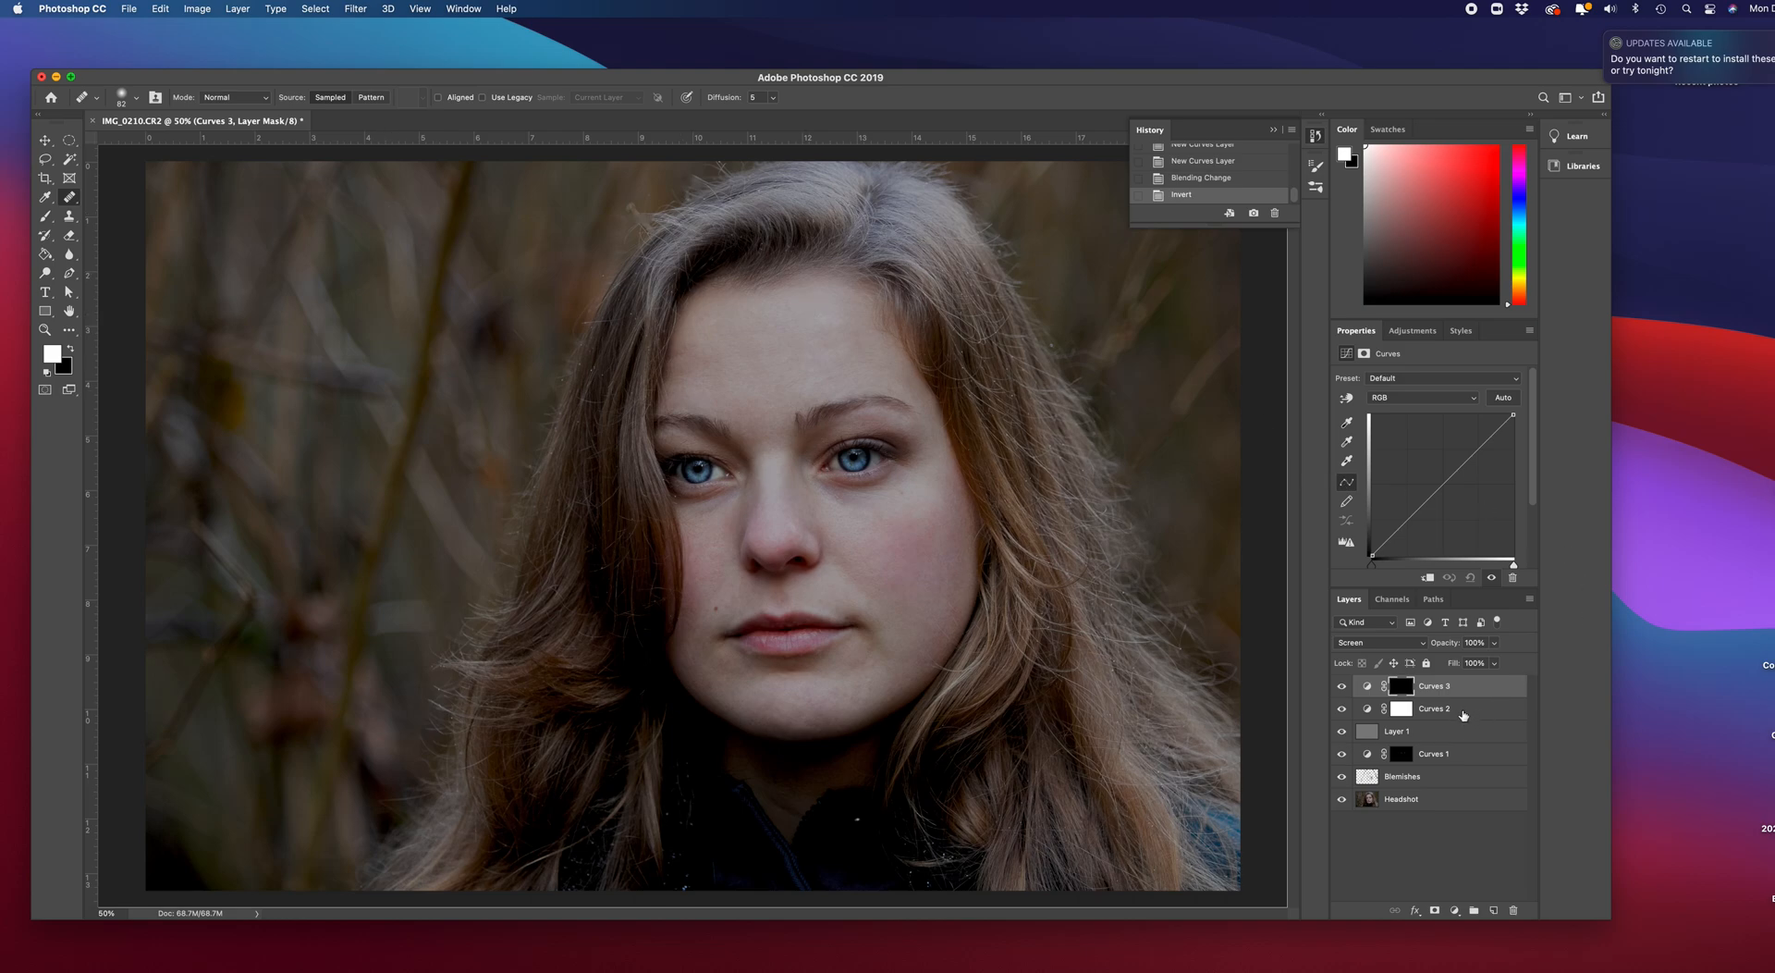
Set the Curves 2 layer's blend mode to Multiply and invert its mask to black.
{"action": "left_click", "coordinate": [1463, 715]}
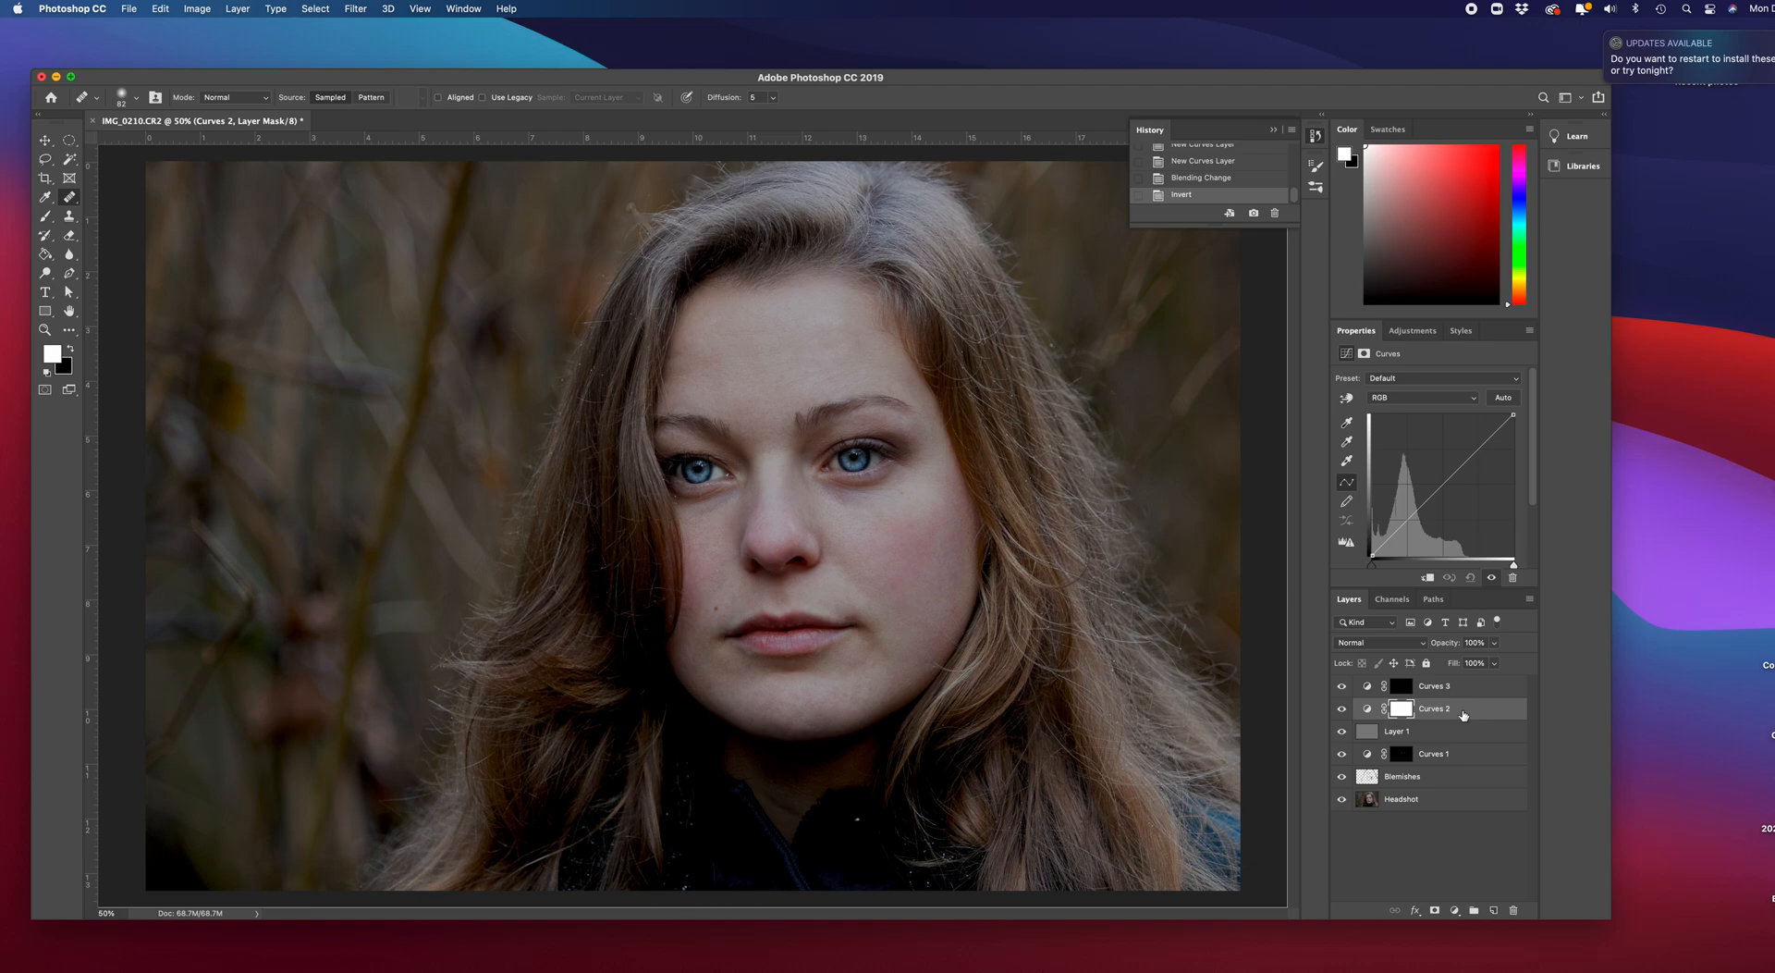
{"action": "left_click", "coordinate": [1422, 644]}
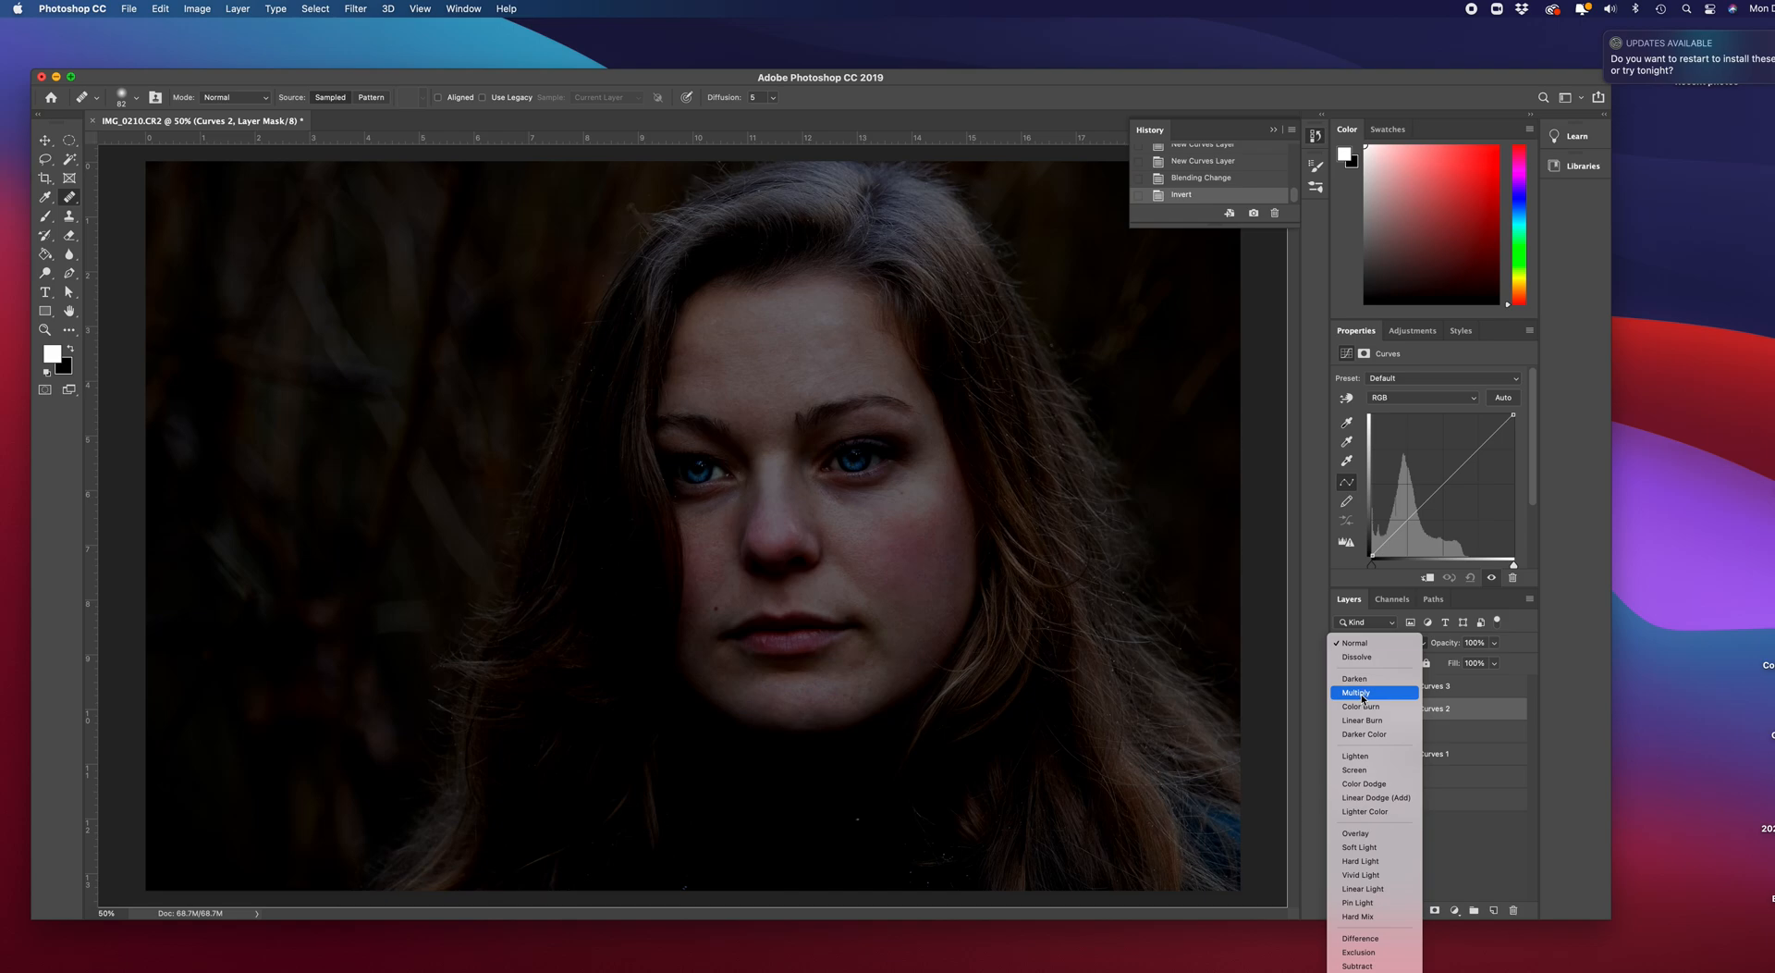
{"action": "left_click", "coordinate": [1361, 693]}
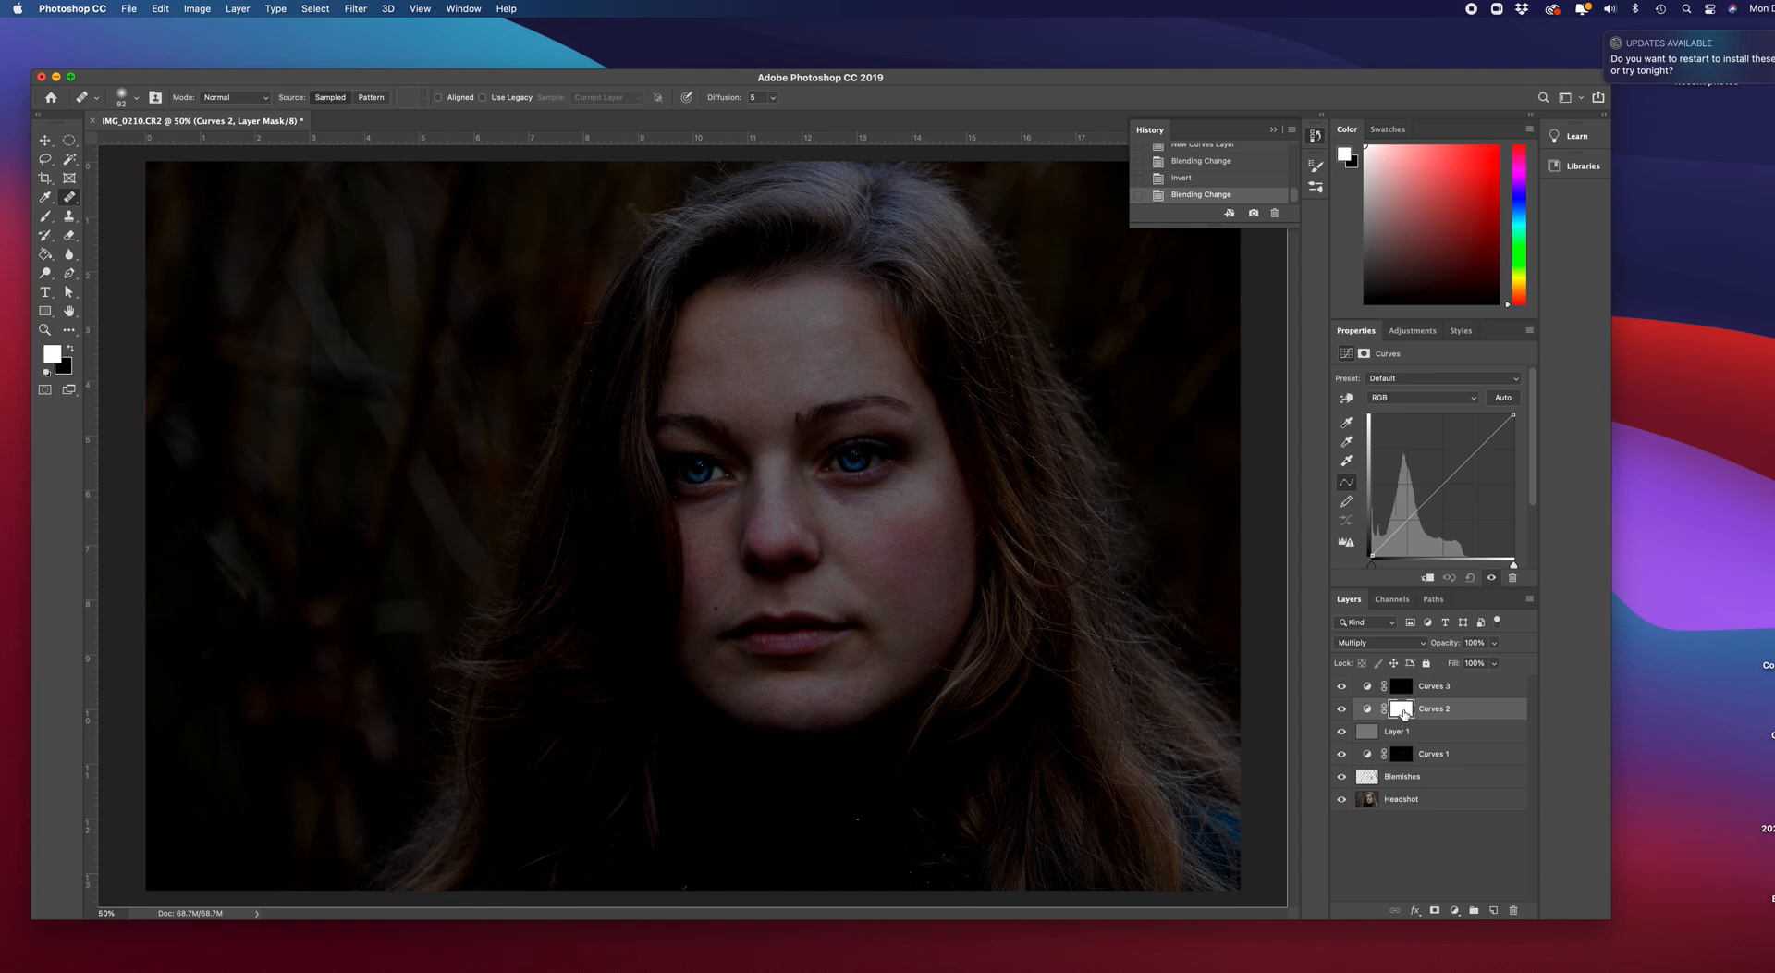
{"action": "left_click", "coordinate": [198, 10]}
{"action": "mouse_move", "coordinate": [278, 49]}
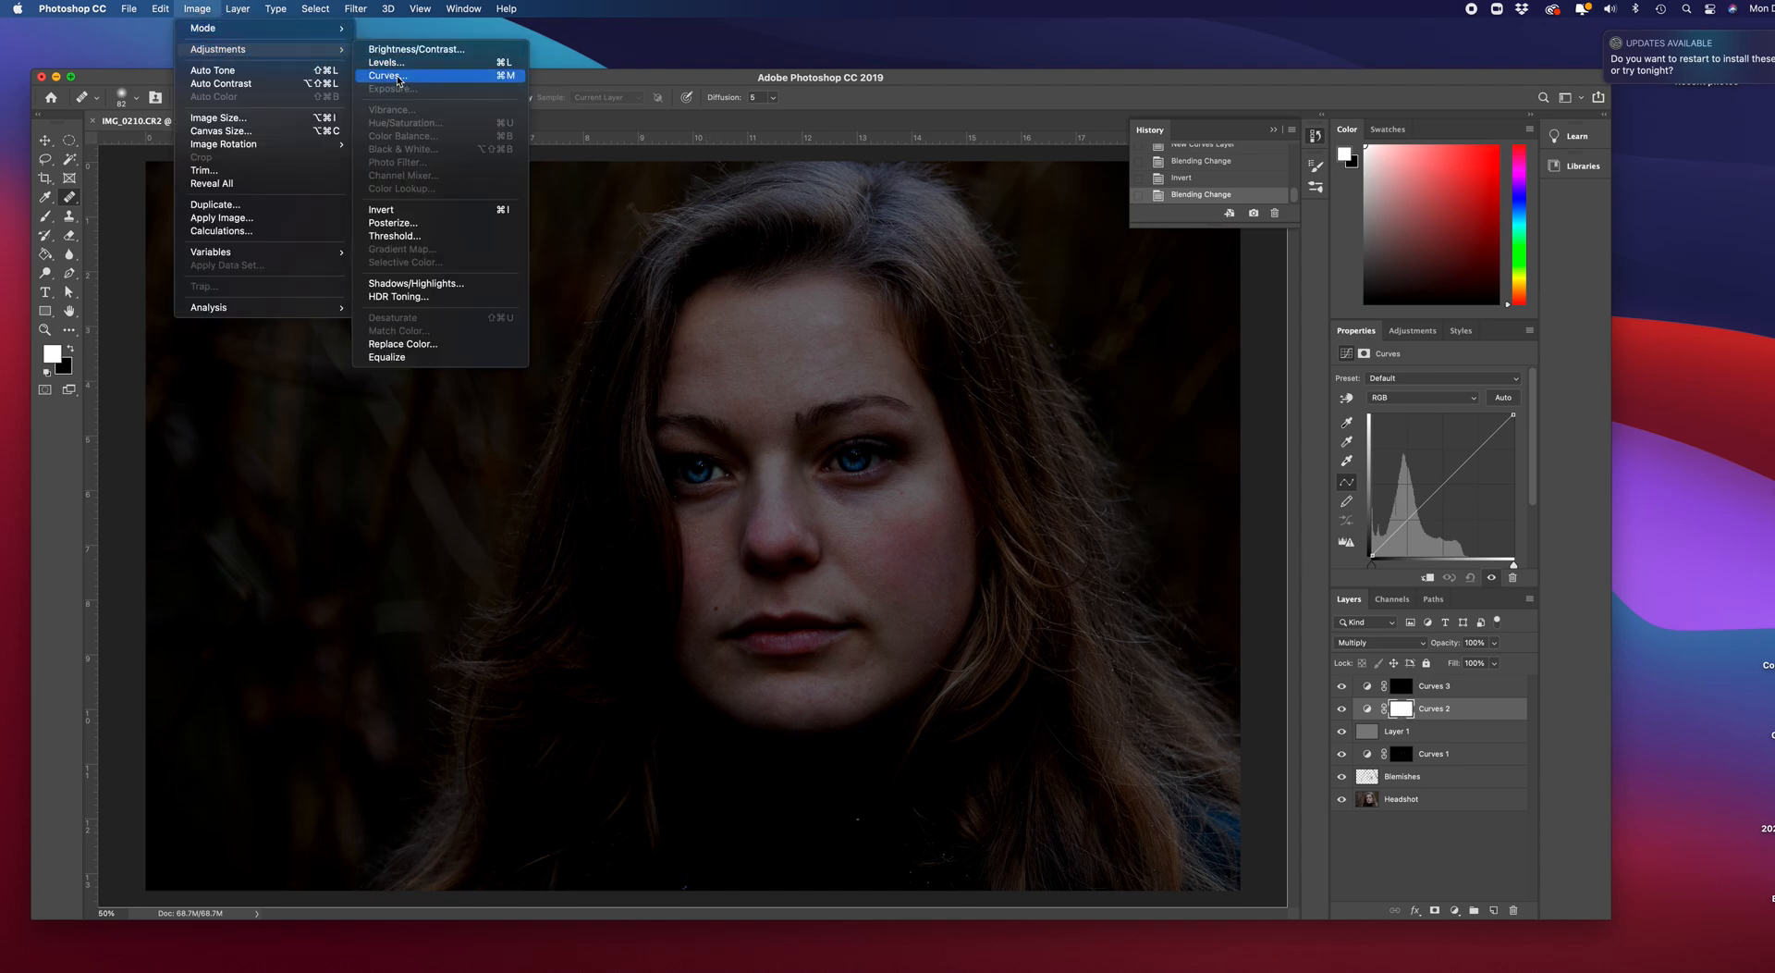
{"action": "left_click", "coordinate": [403, 214]}
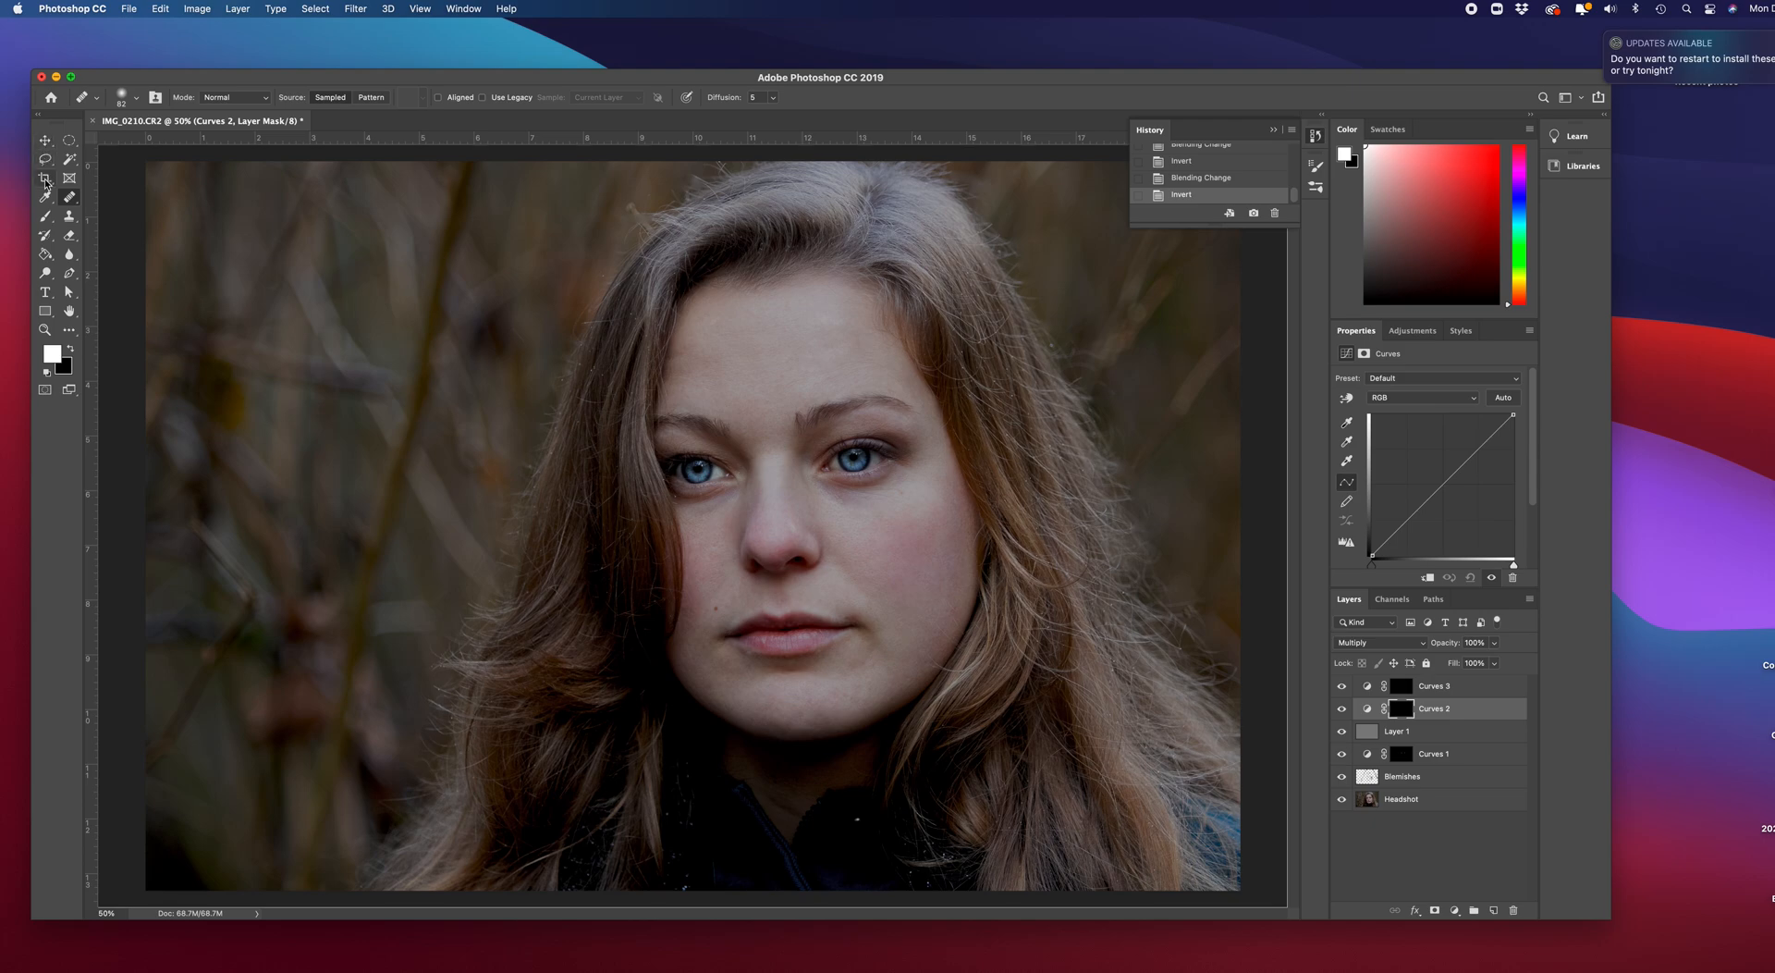
Paint shadows around the face and forehead on the Curves 2 mask with a large soft white brush at 10% opacity.
{"action": "left_click", "coordinate": [45, 220]}
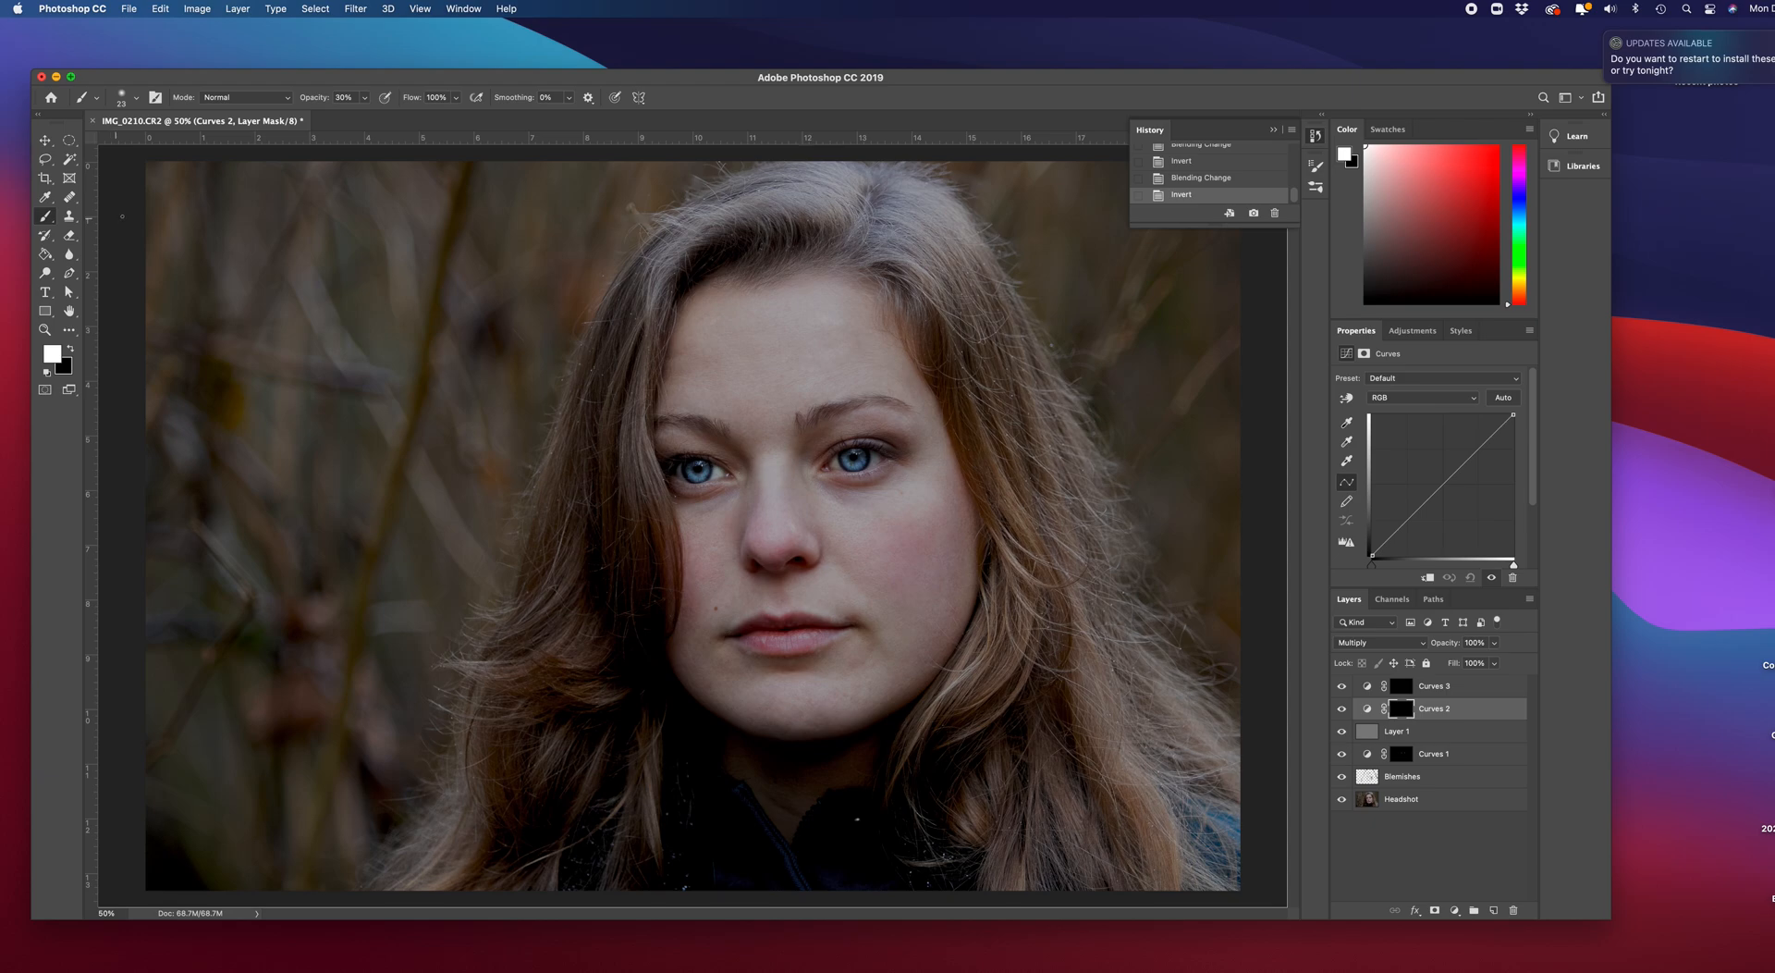
{"action": "left_click", "coordinate": [365, 98]}
{"action": "right_click", "coordinate": [368, 192]}
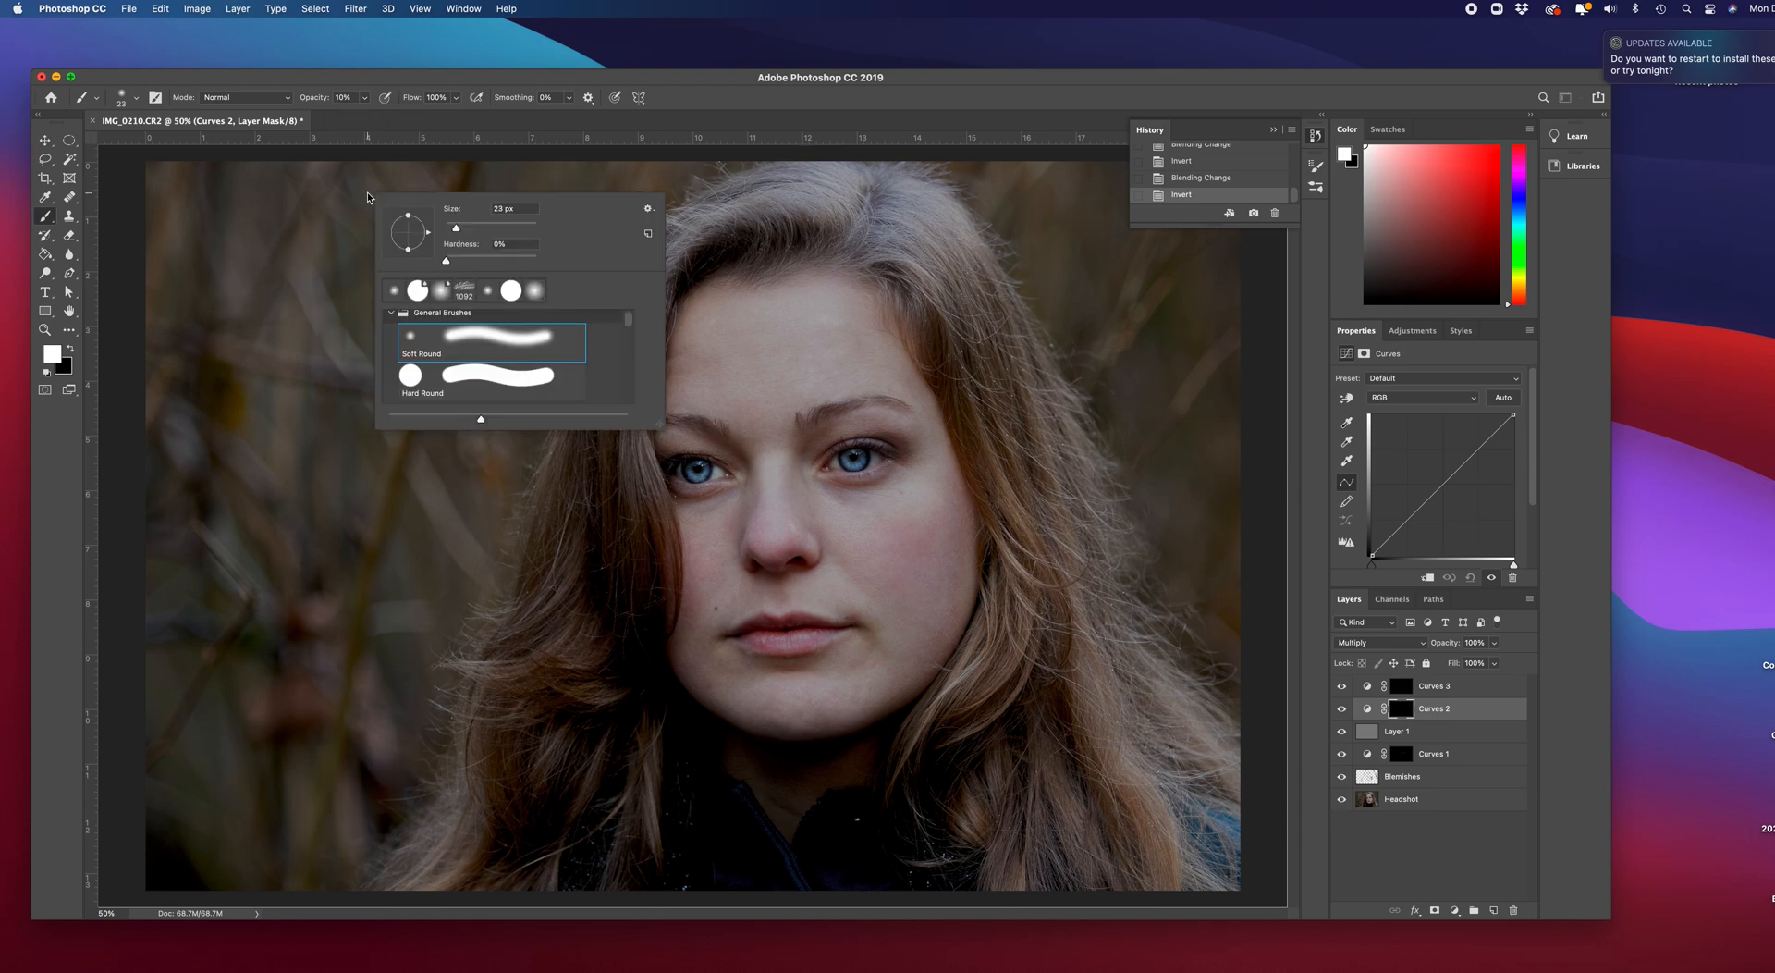
{"action": "left_click_drag", "start_coordinate": [453, 229], "coordinate": [510, 231]}
{"action": "key", "text": "Return"}
{"action": "mouse_move", "coordinate": [785, 260]}
{"action": "left_mouse_down"}
{"action": "mouse_move", "coordinate": [769, 261]}
{"action": "mouse_move", "coordinate": [798, 243]}
{"action": "mouse_move", "coordinate": [855, 269]}
{"action": "left_mouse_up"}
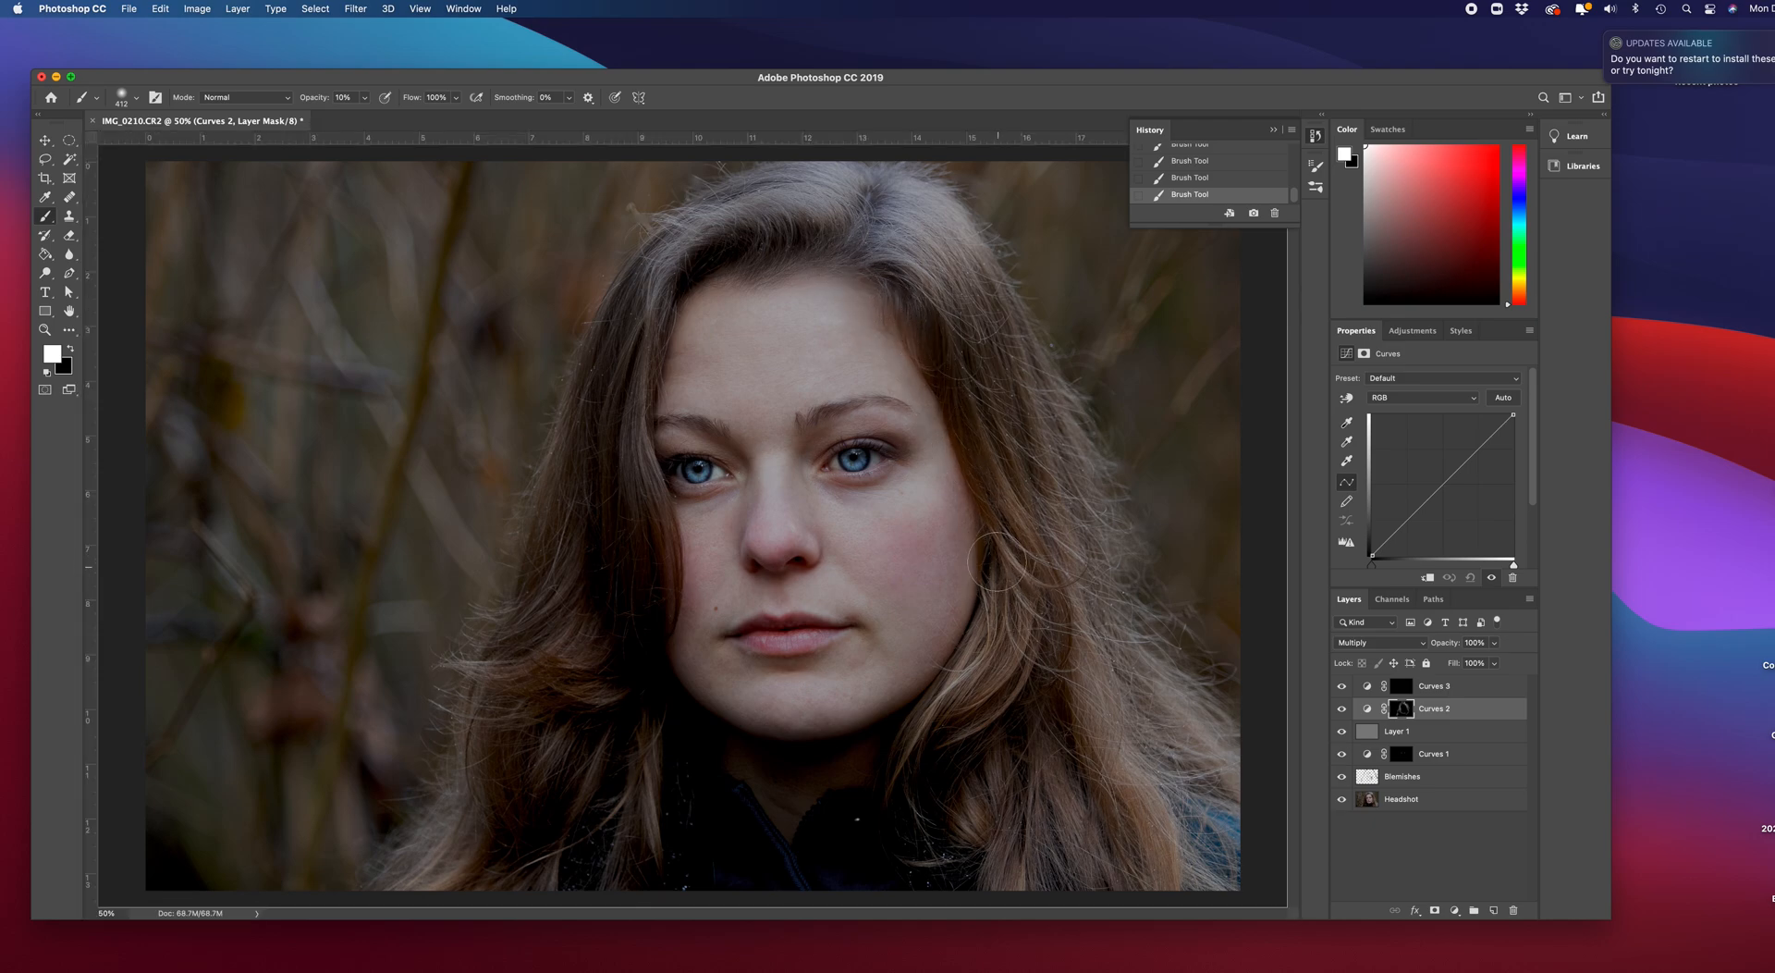
Paint finer facial shadows on the Curves 2 mask with a smaller soft white brush, sized between about 86 and 134 px.
{"action": "right_click", "coordinate": [1011, 525]}
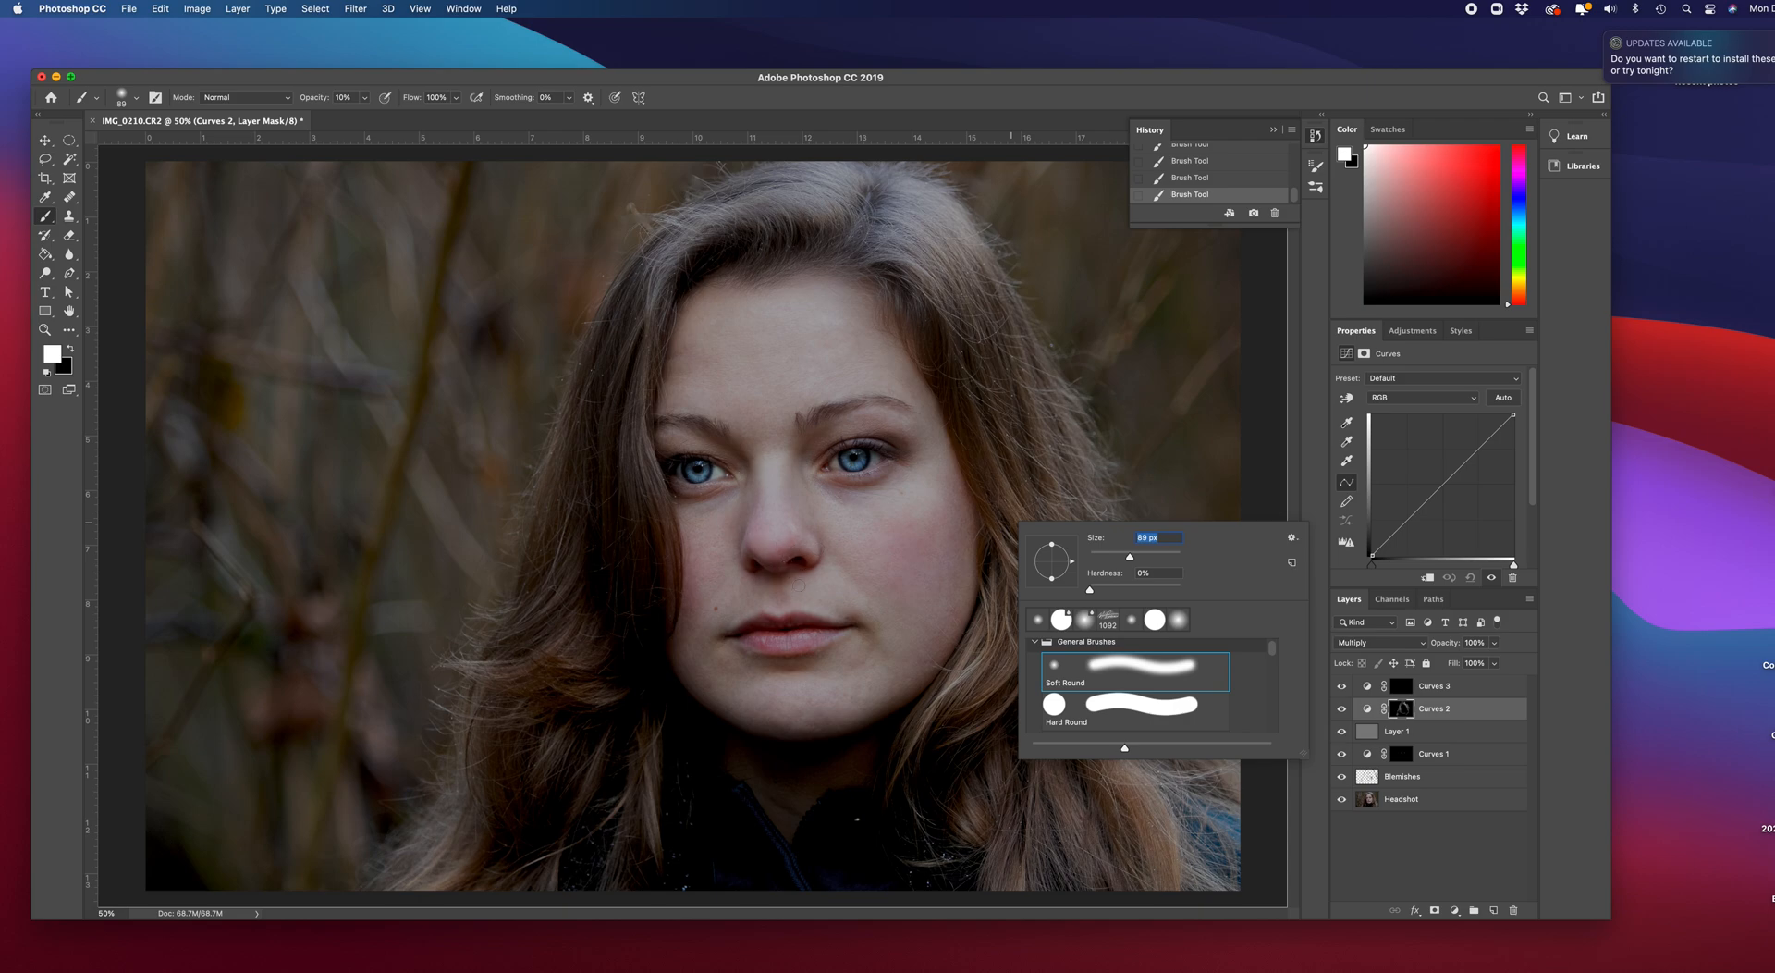
{"action": "key", "text": "Return"}
{"action": "right_click", "coordinate": [852, 624]}
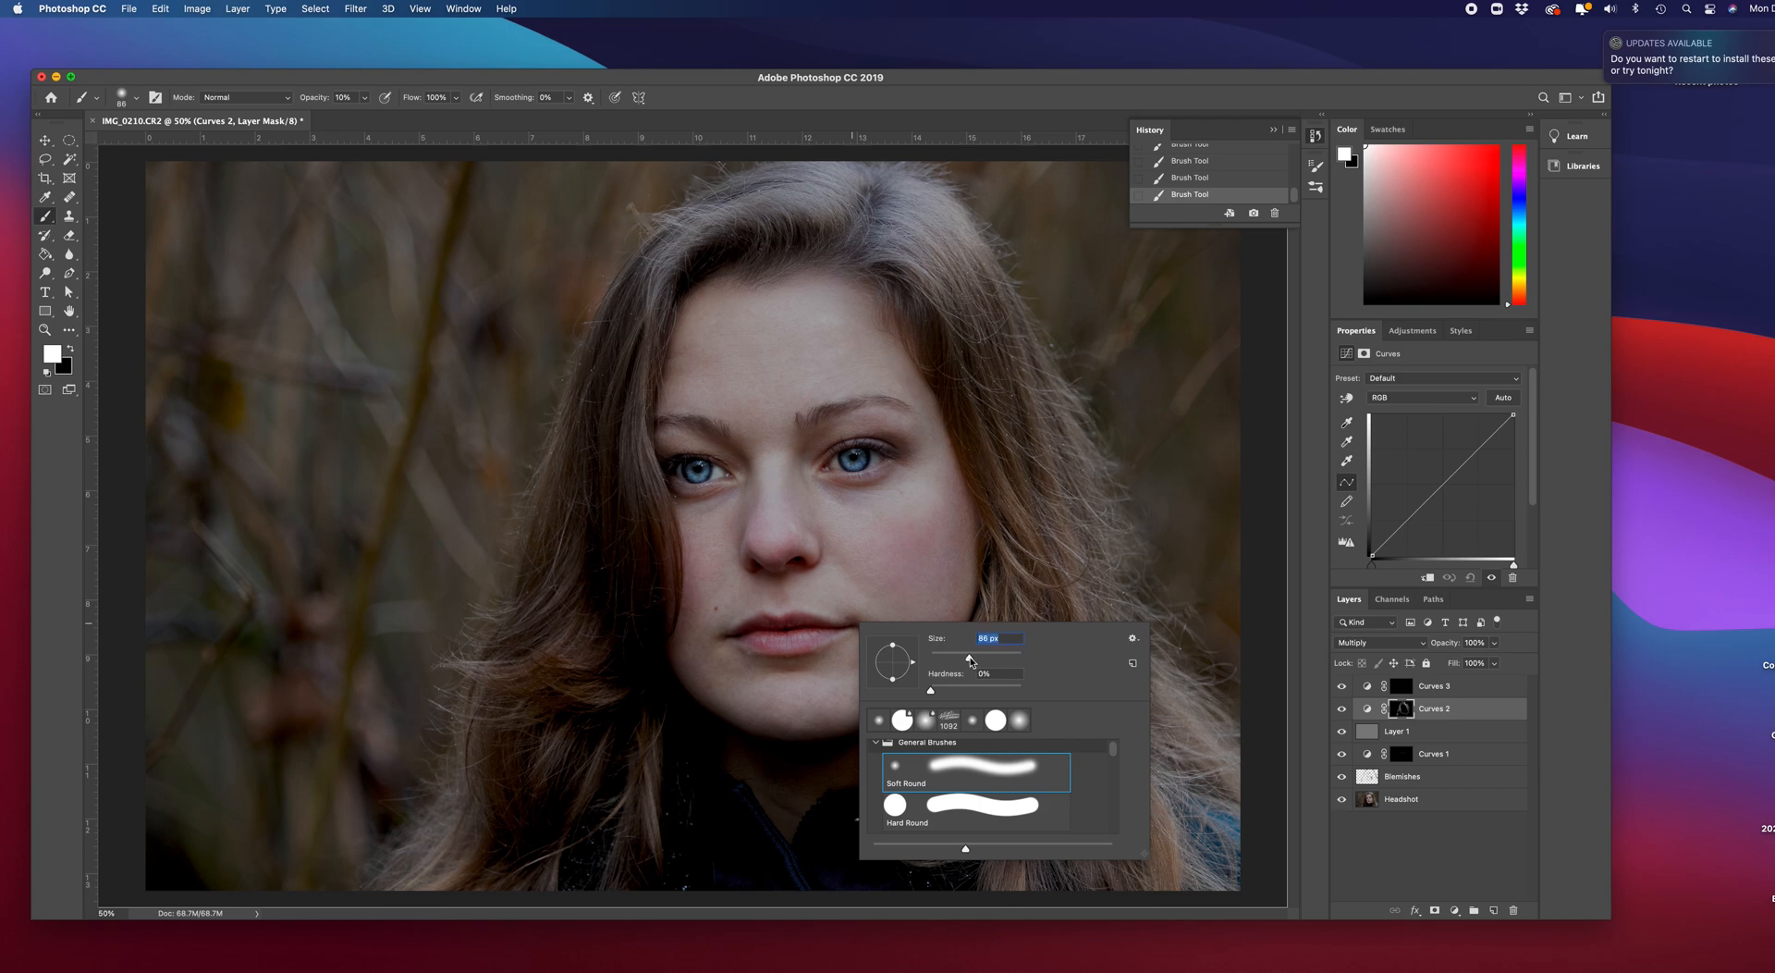
{"action": "key", "text": "Return"}
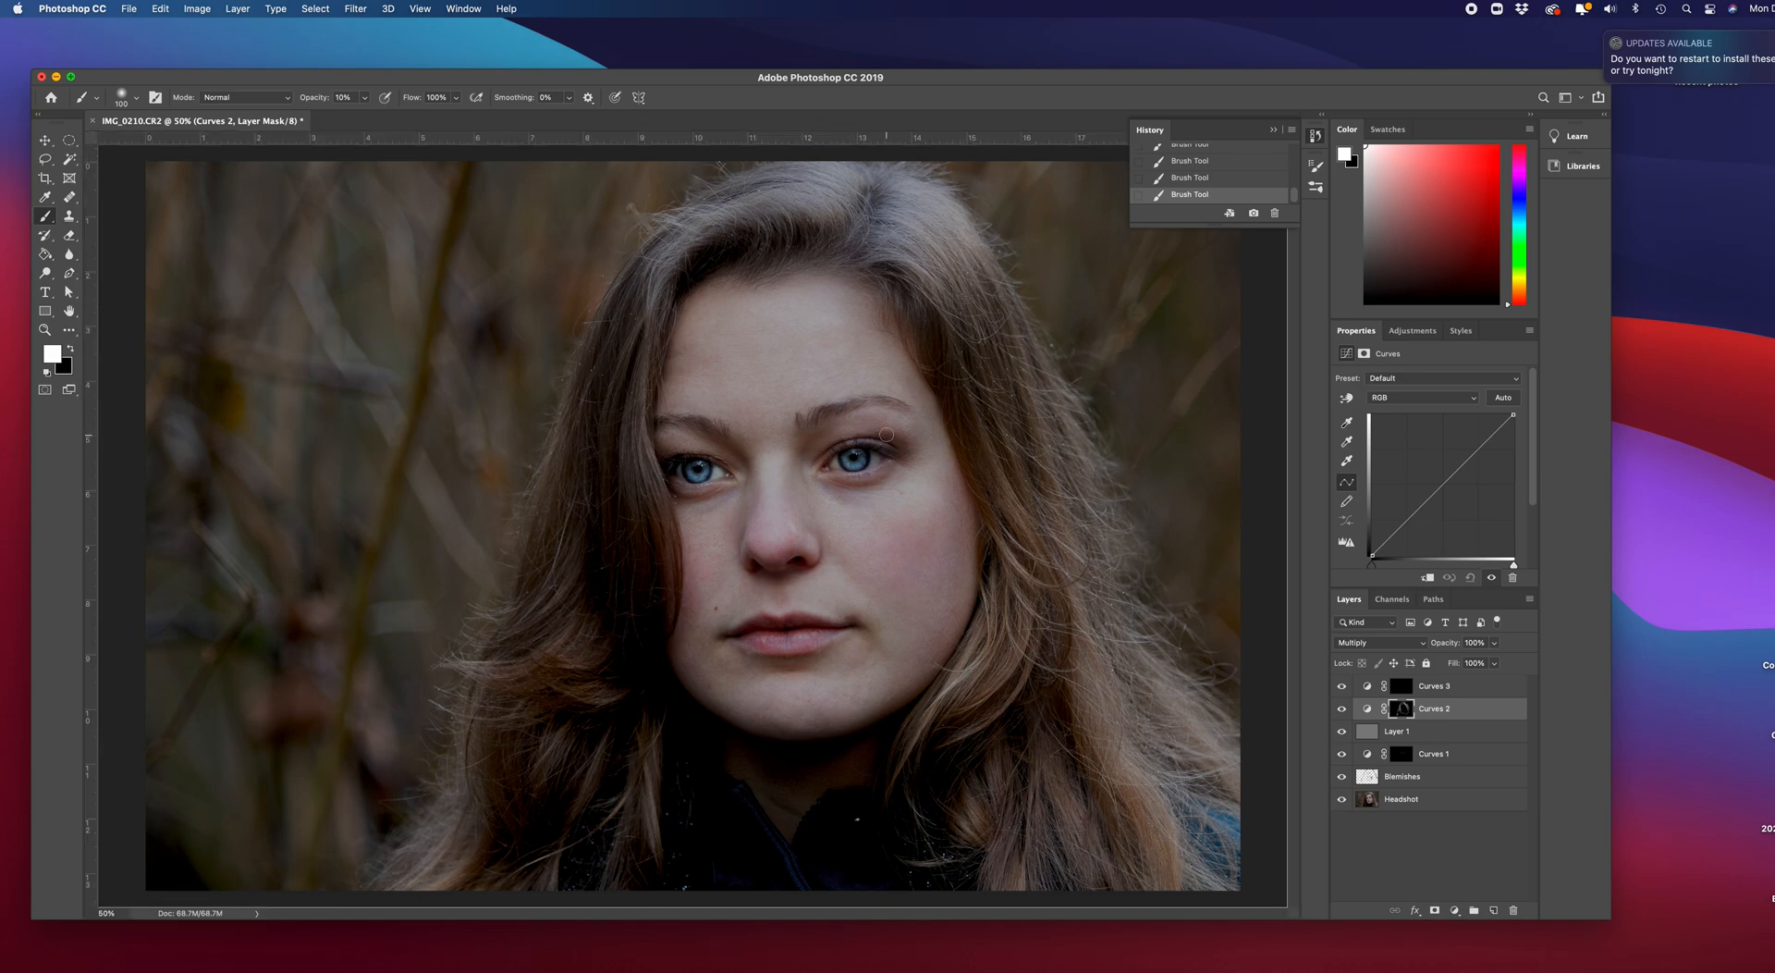
{"action": "key", "text": "super+equal"}
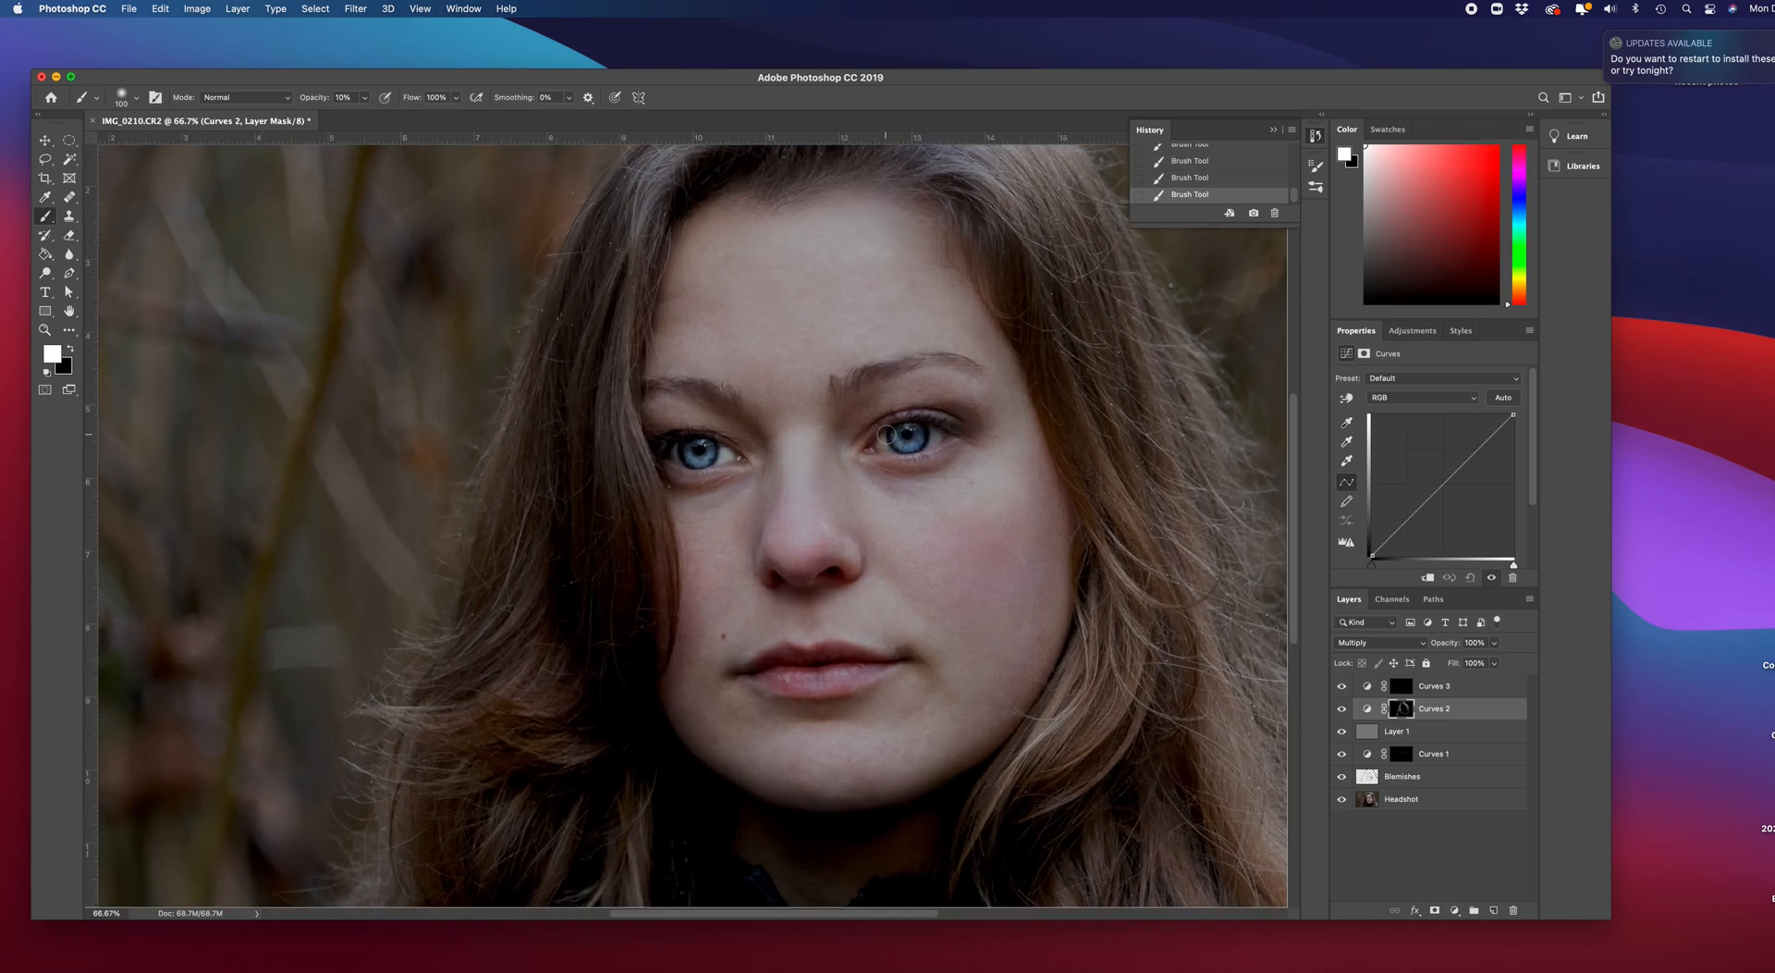
{"action": "right_click", "coordinate": [861, 382]}
{"action": "left_click_drag", "start_coordinate": [985, 421], "coordinate": [994, 421]}
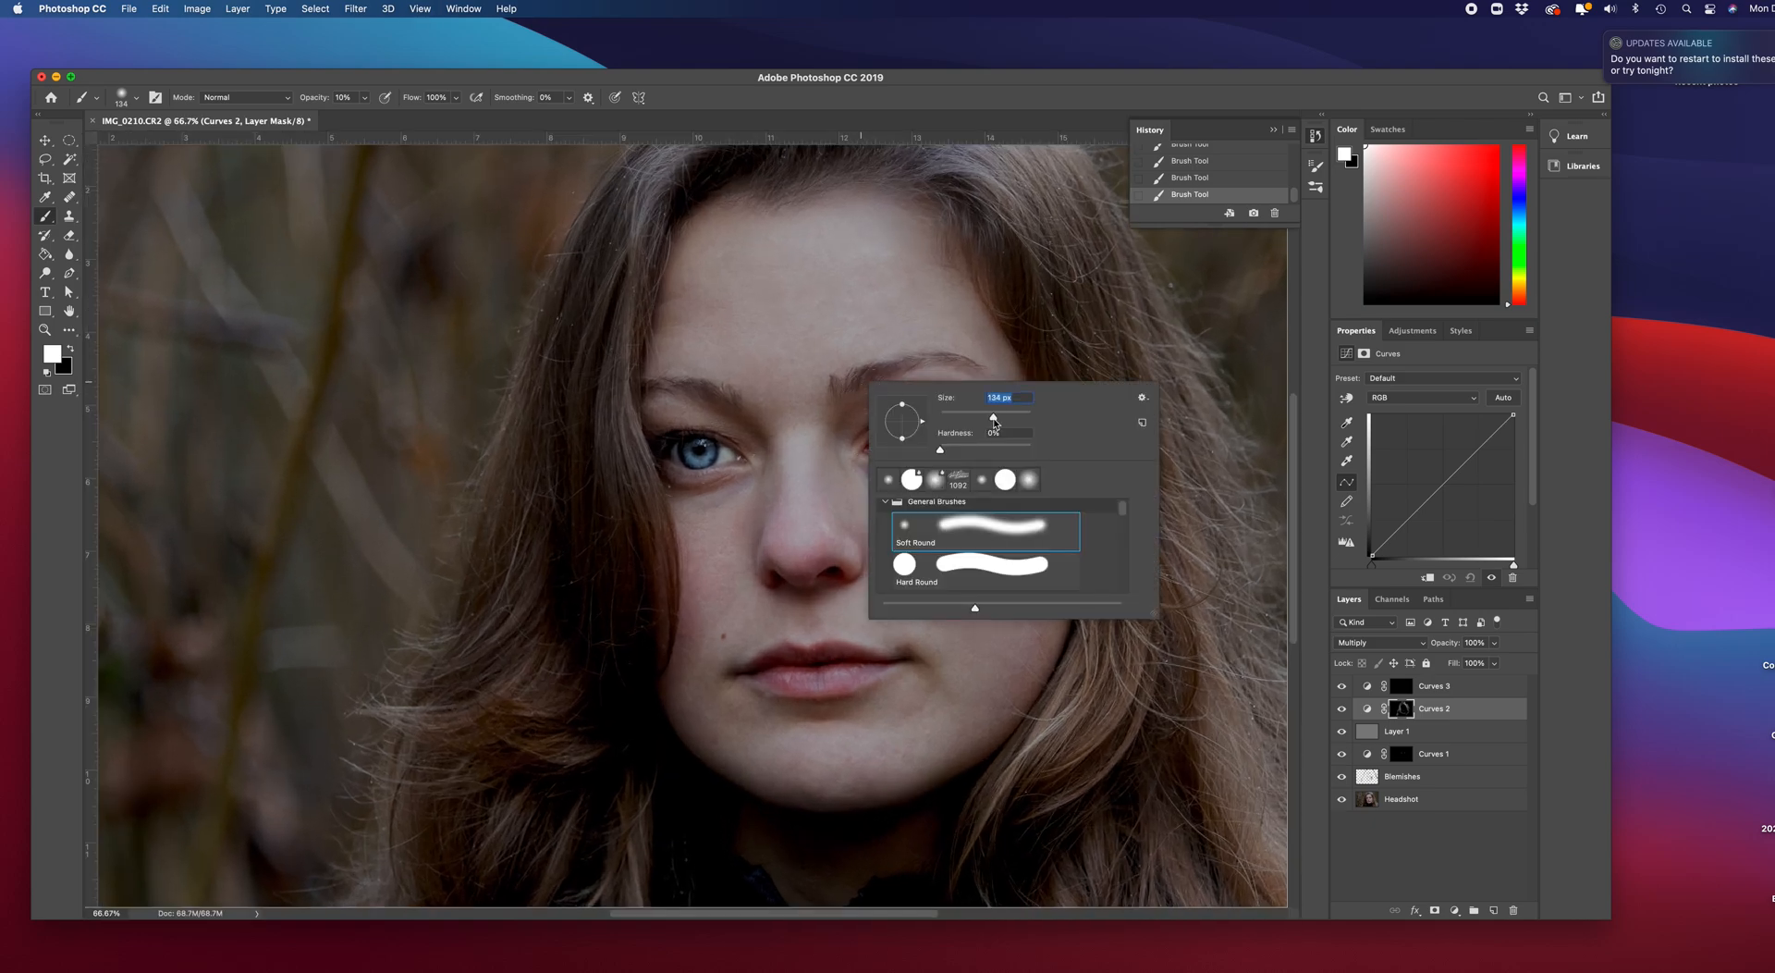
{"action": "key", "text": "Return"}
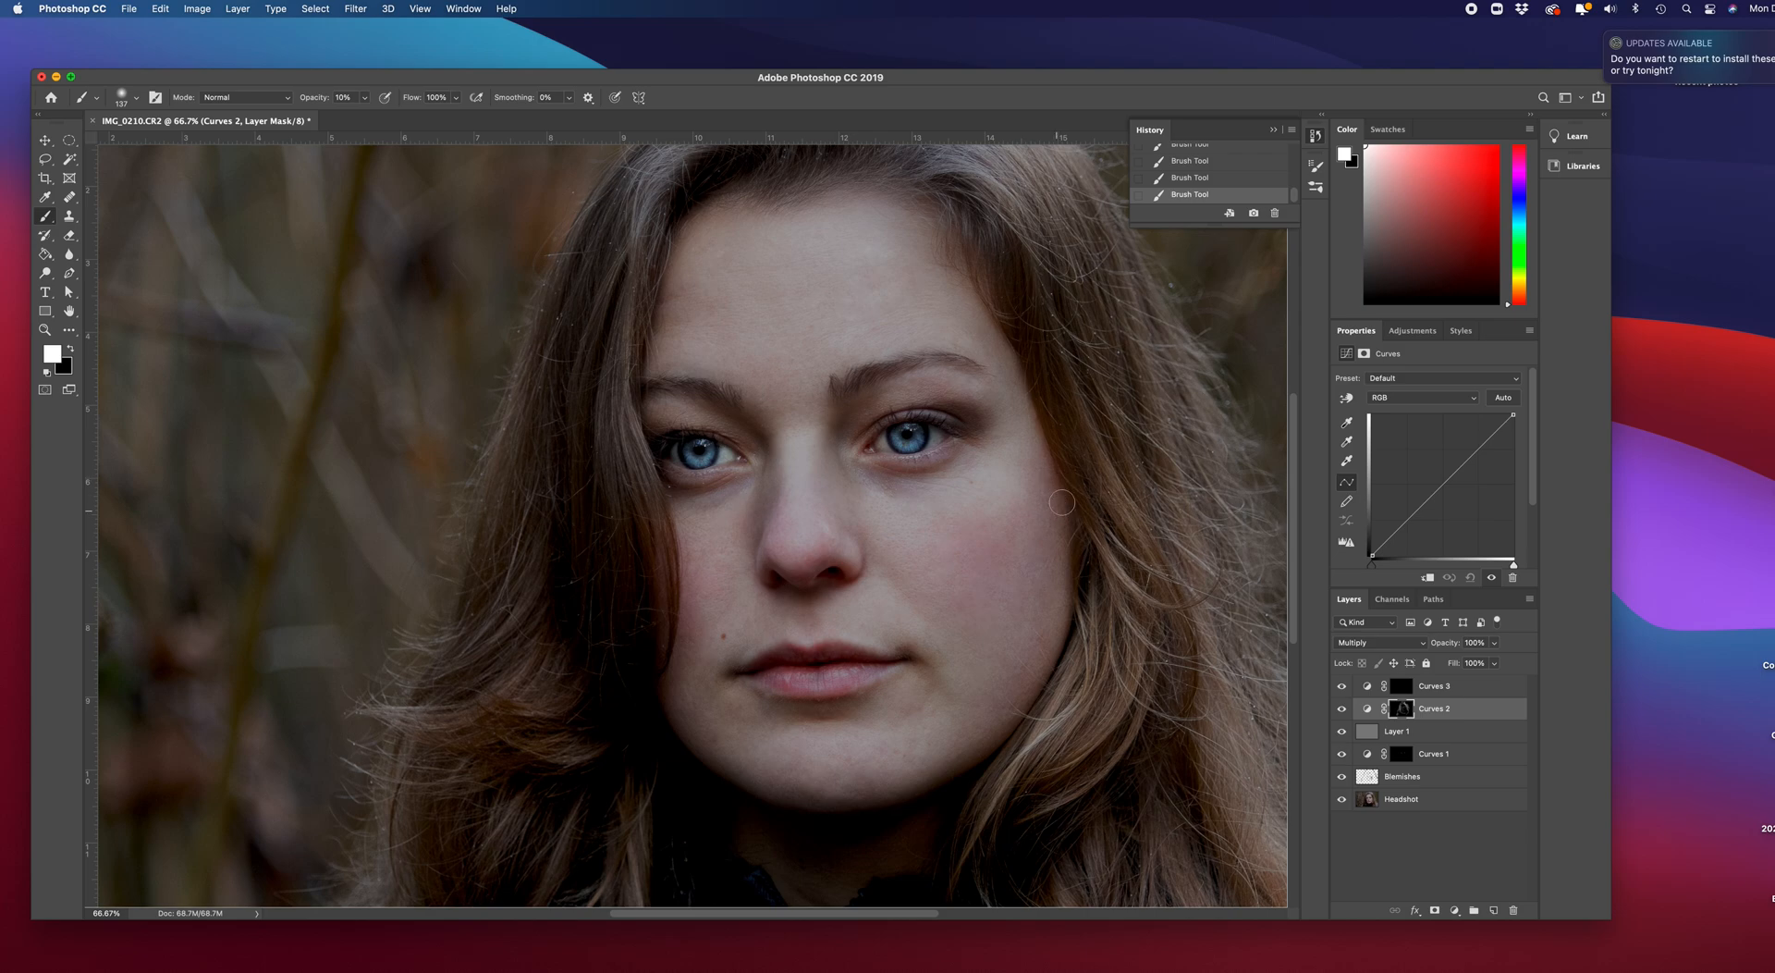
Enlarge the soft brush to about 516 px and deepen the shading on the cheek in the Curves 2 mask.
{"action": "right_click", "coordinate": [971, 556]}
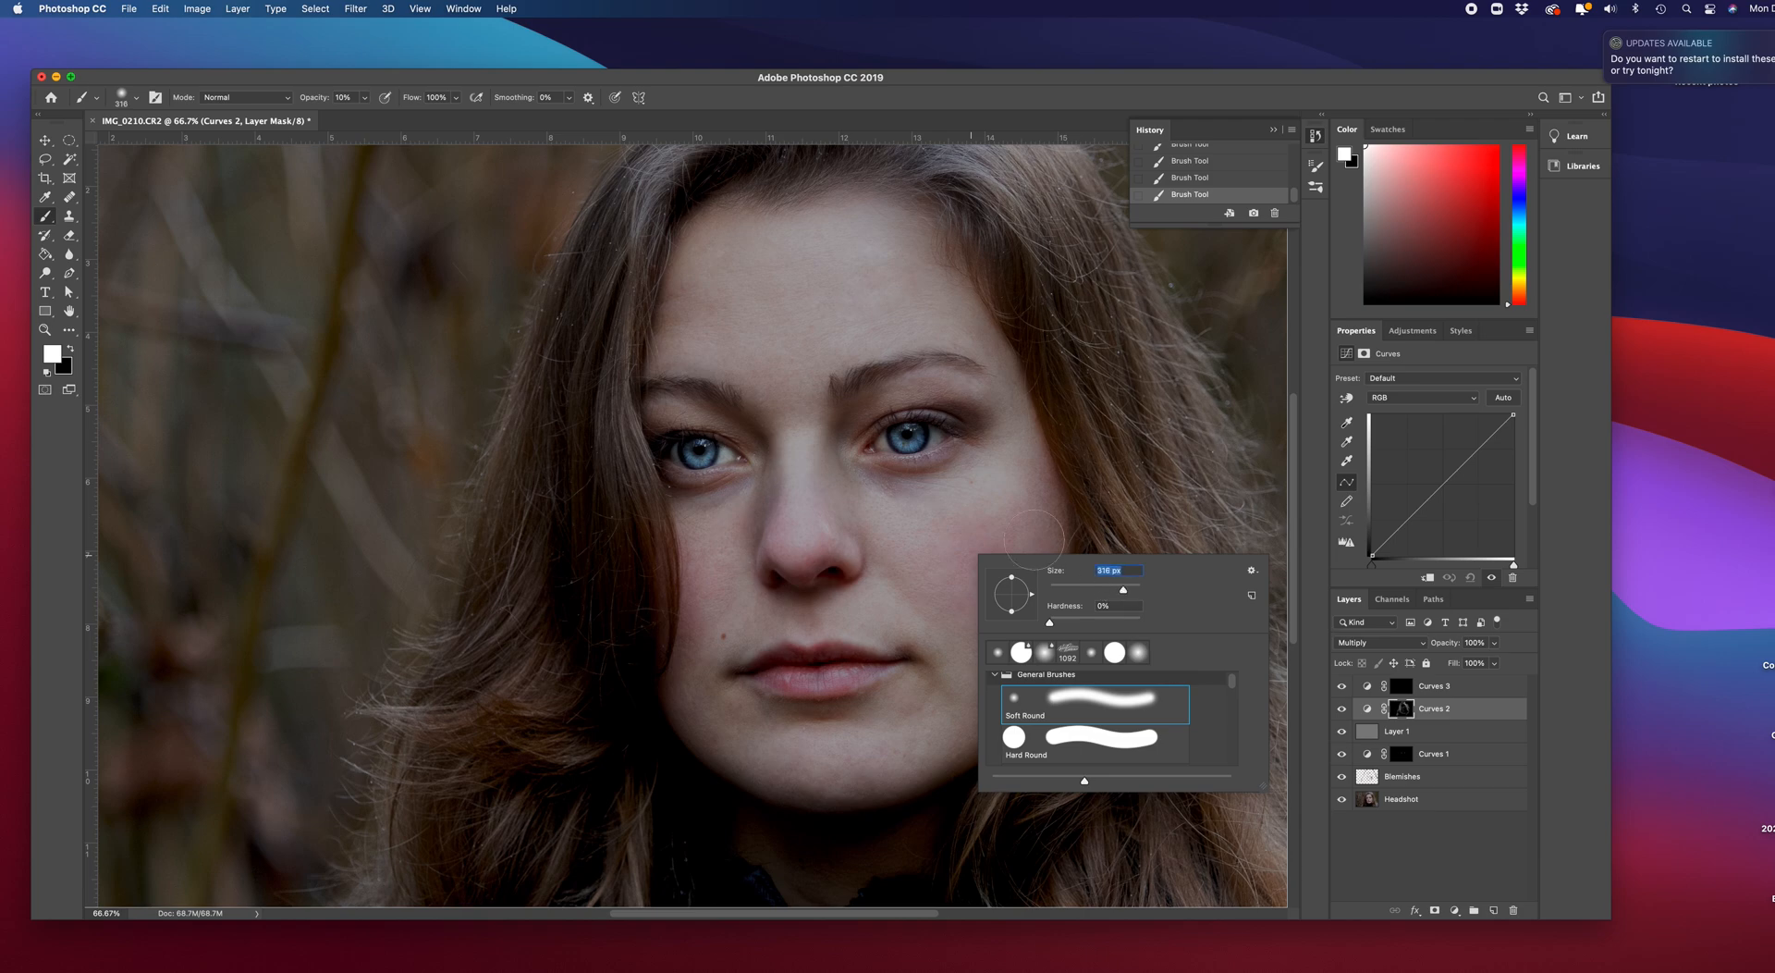
{"action": "key", "text": "Return"}
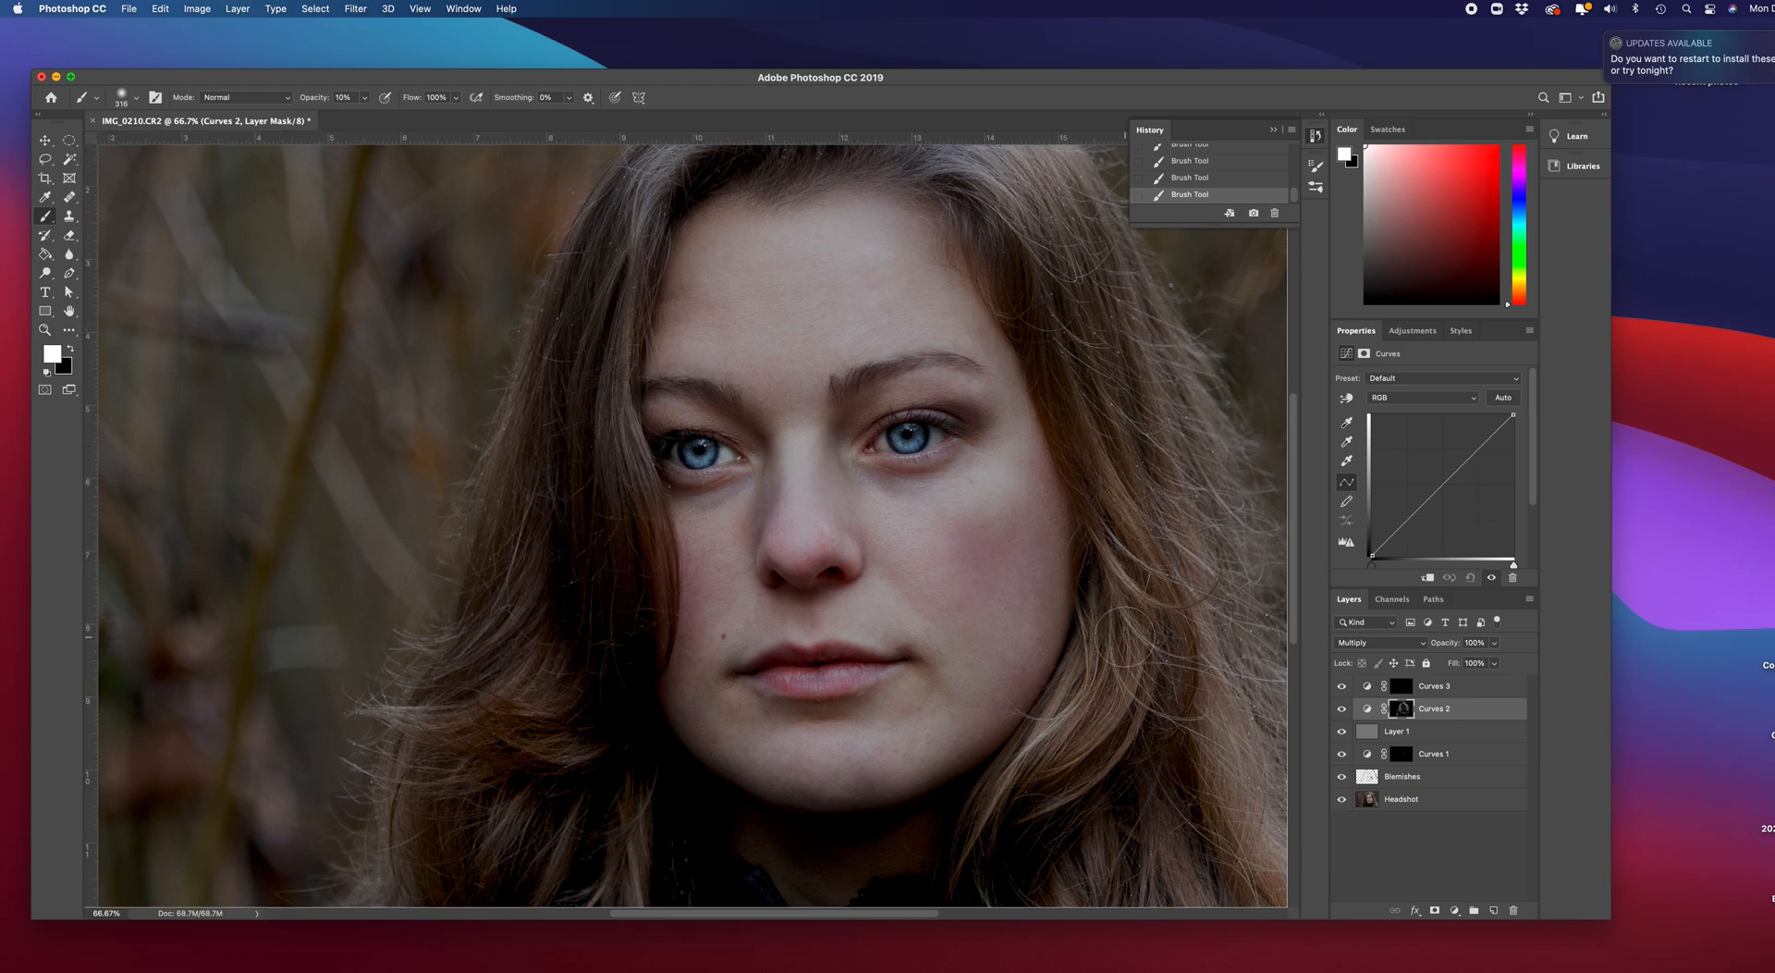
{"action": "key", "text": "super+minus"}
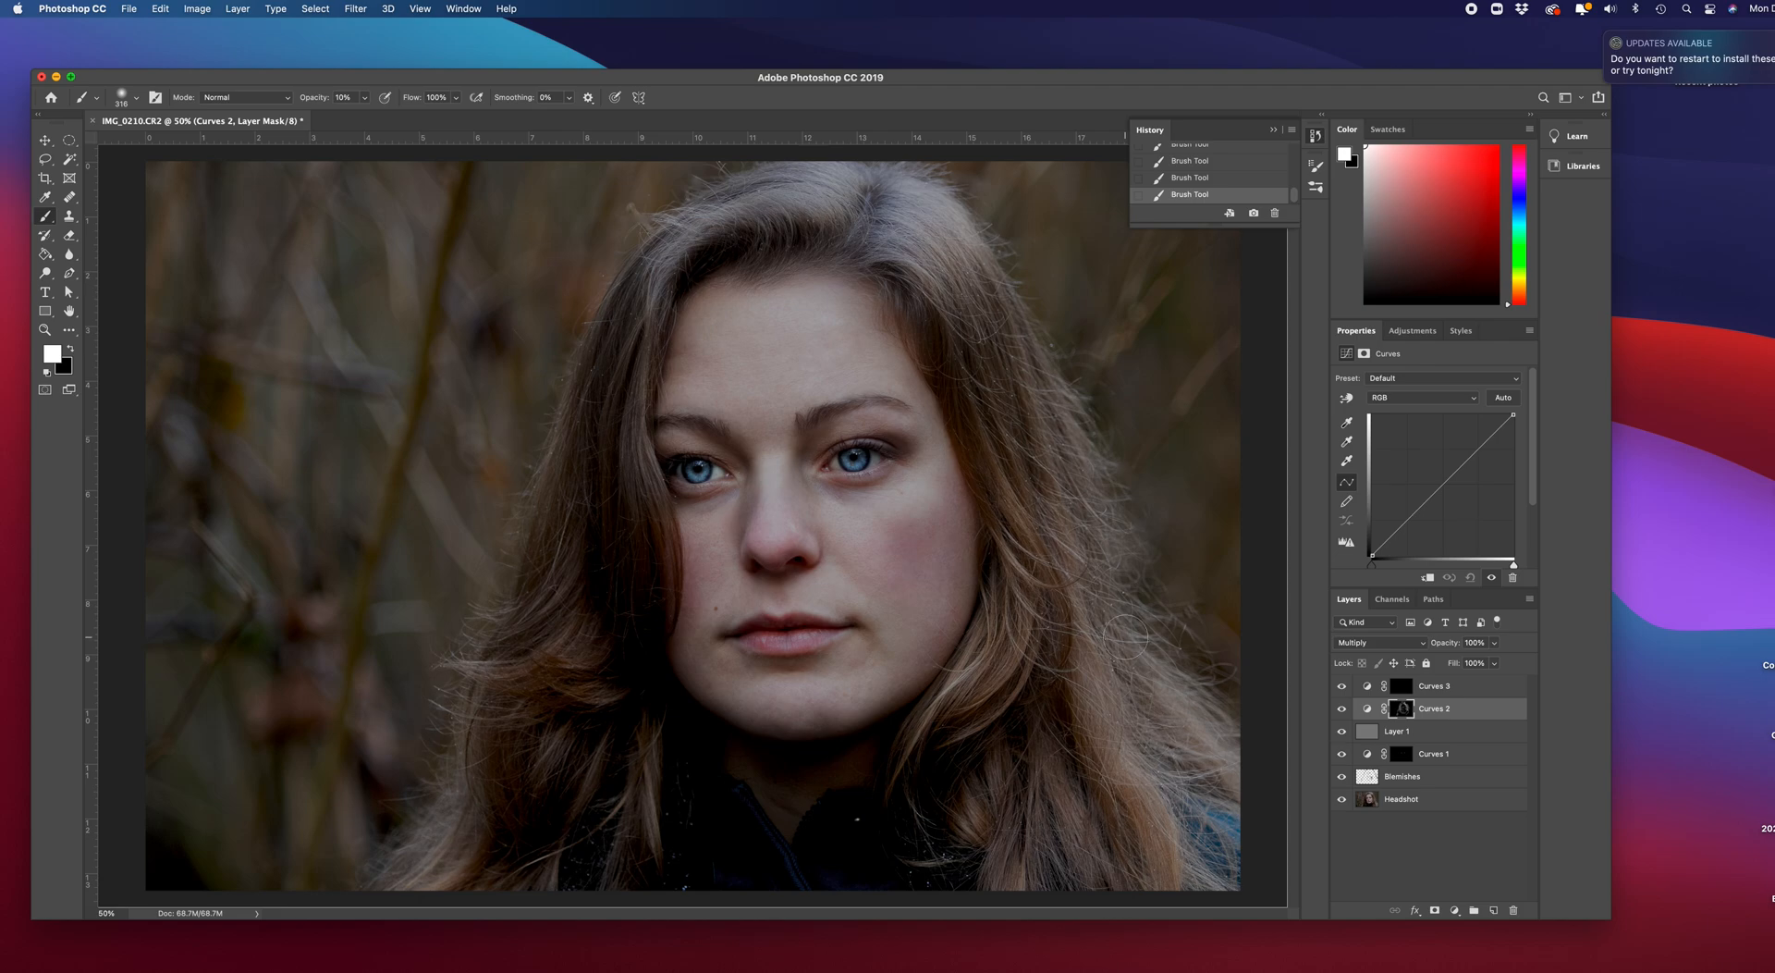
Paint highlights on the Curves 3 mask with the soft white brush at 10% opacity, and switch to the Move tool.
{"action": "left_click", "coordinate": [1468, 689]}
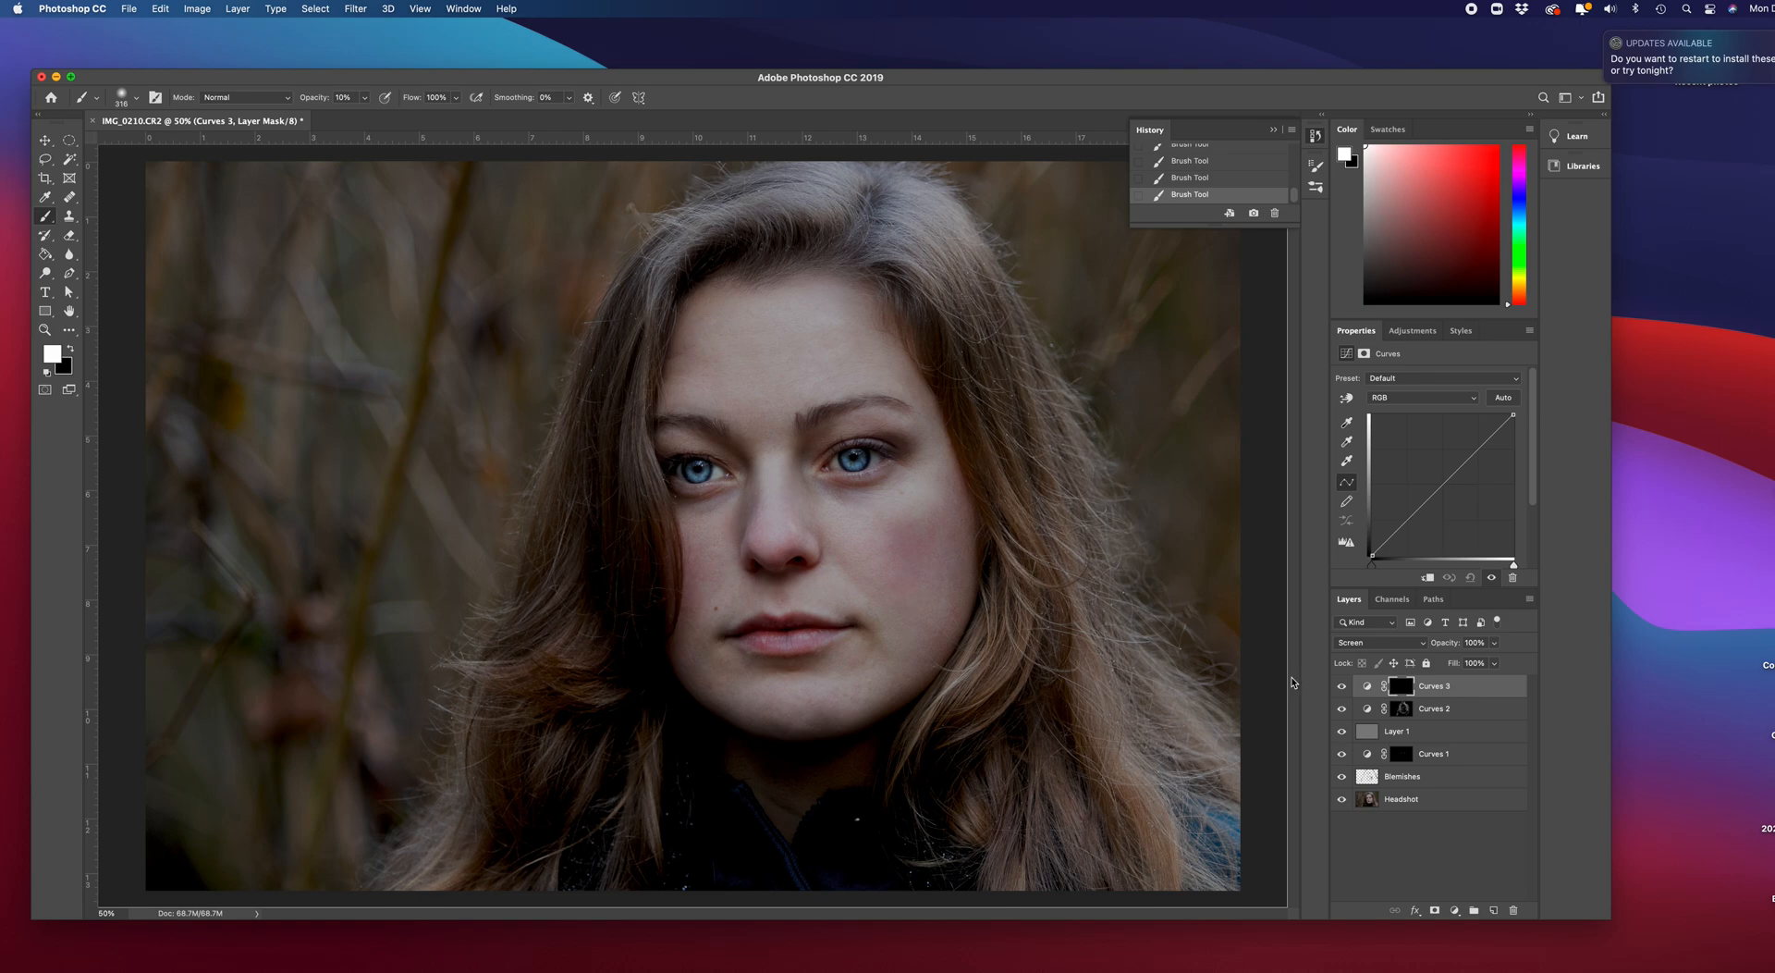
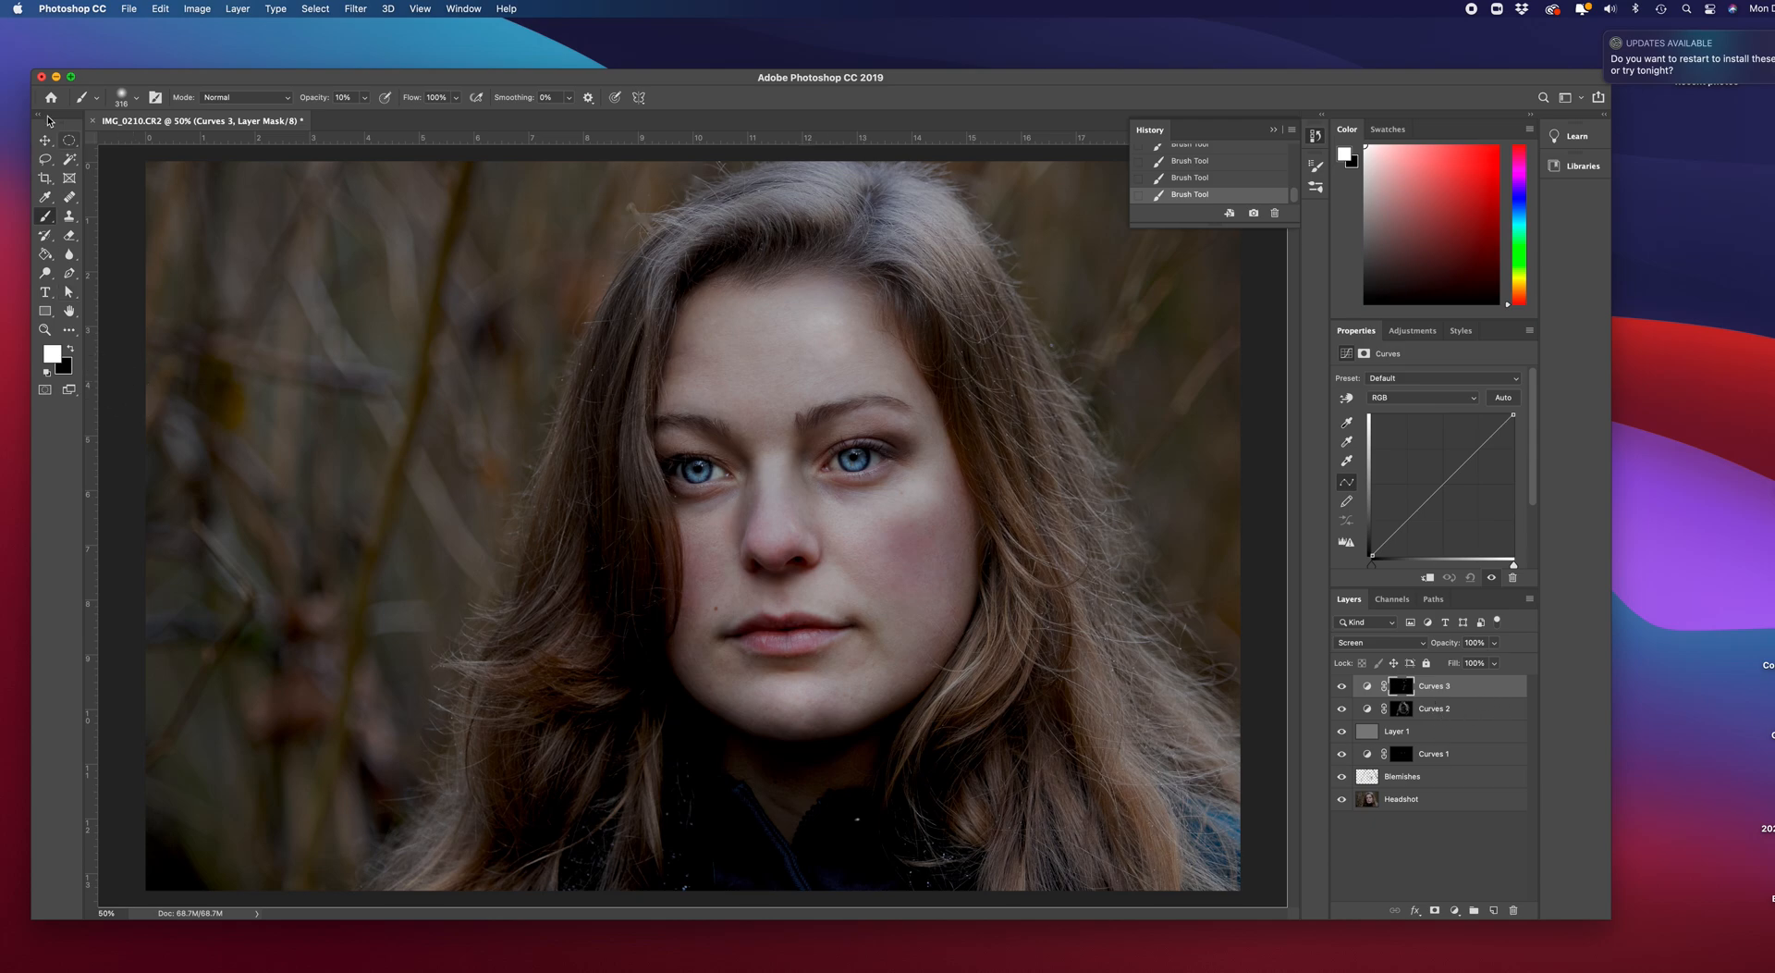
{"action": "left_click", "coordinate": [42, 143]}
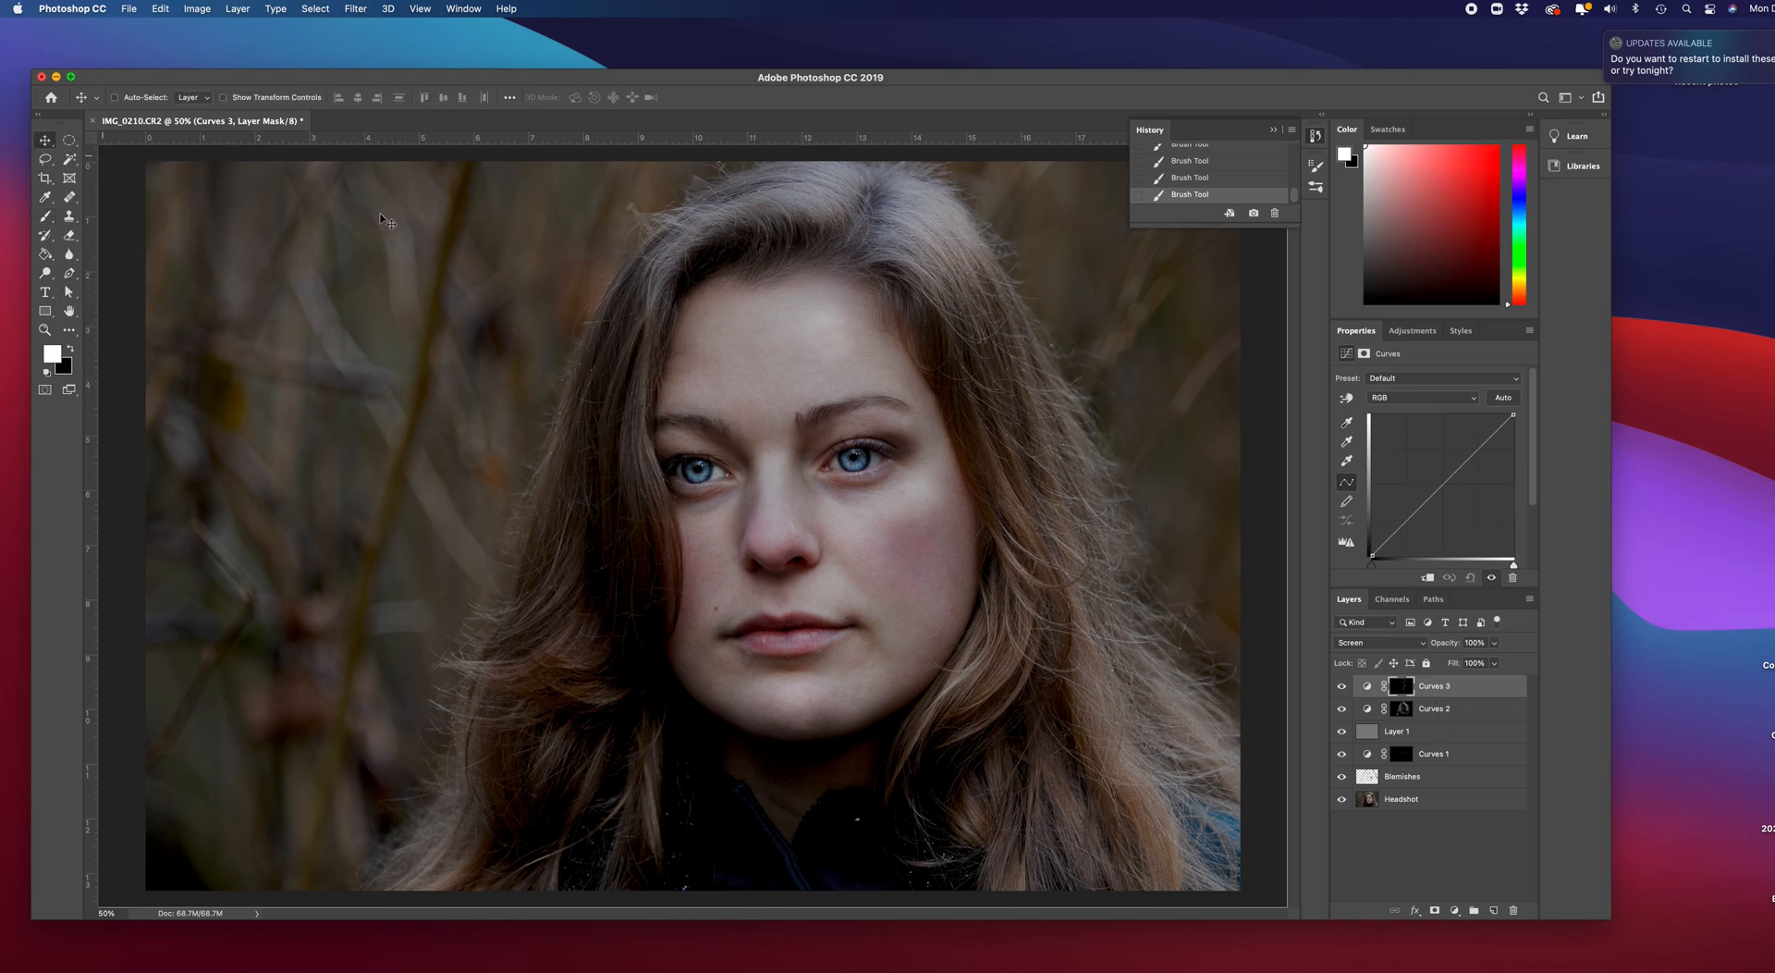
Add a Selective Color adjustment layer above Curves 3 and set Black to -27% for the Whites.
{"action": "left_click", "coordinate": [1412, 337]}
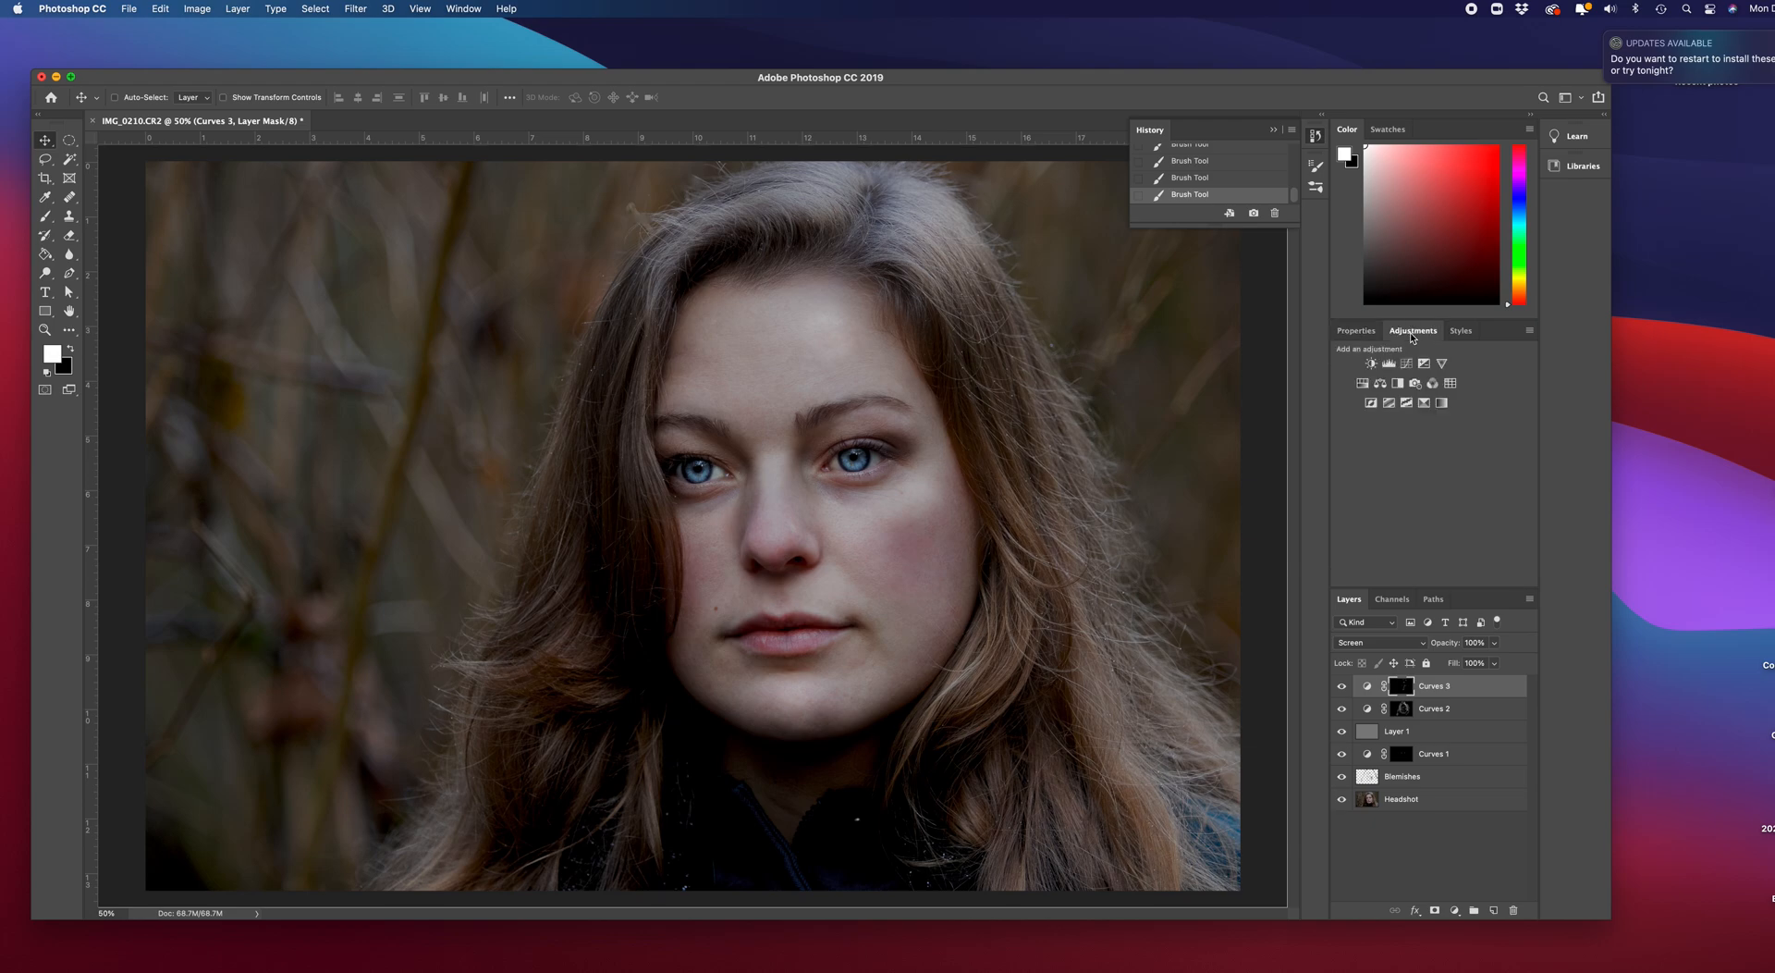
{"action": "left_click", "coordinate": [1425, 403]}
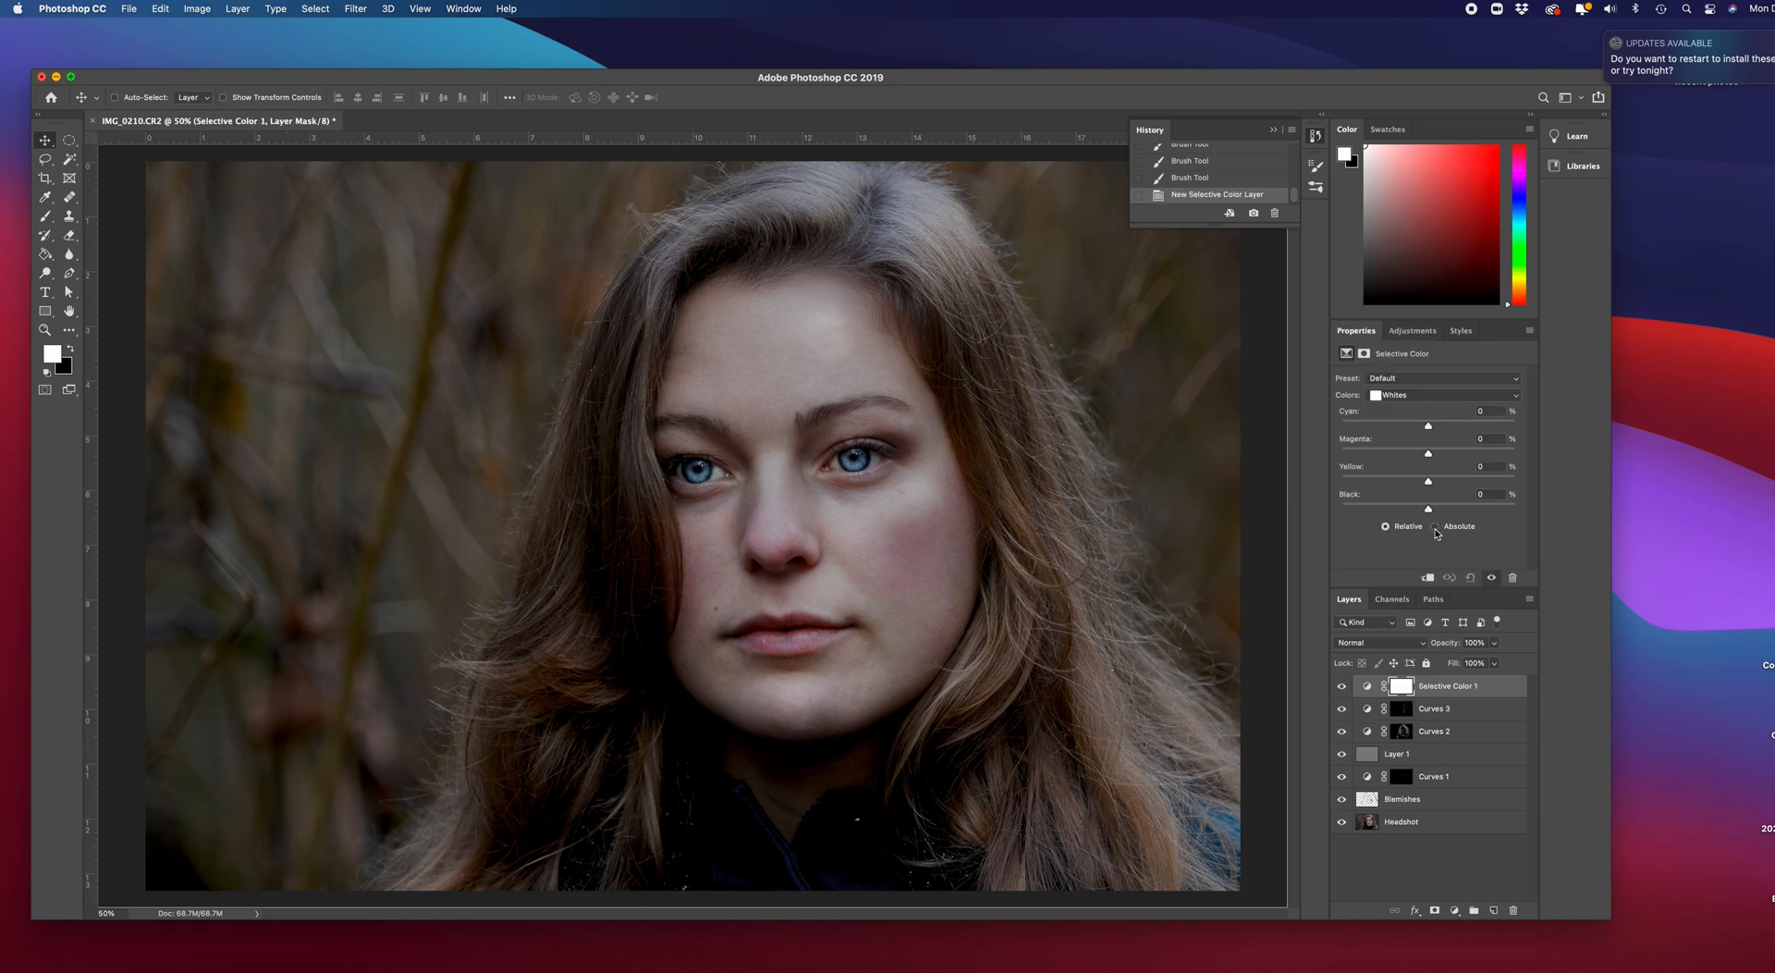
{"action": "left_click", "coordinate": [1516, 400]}
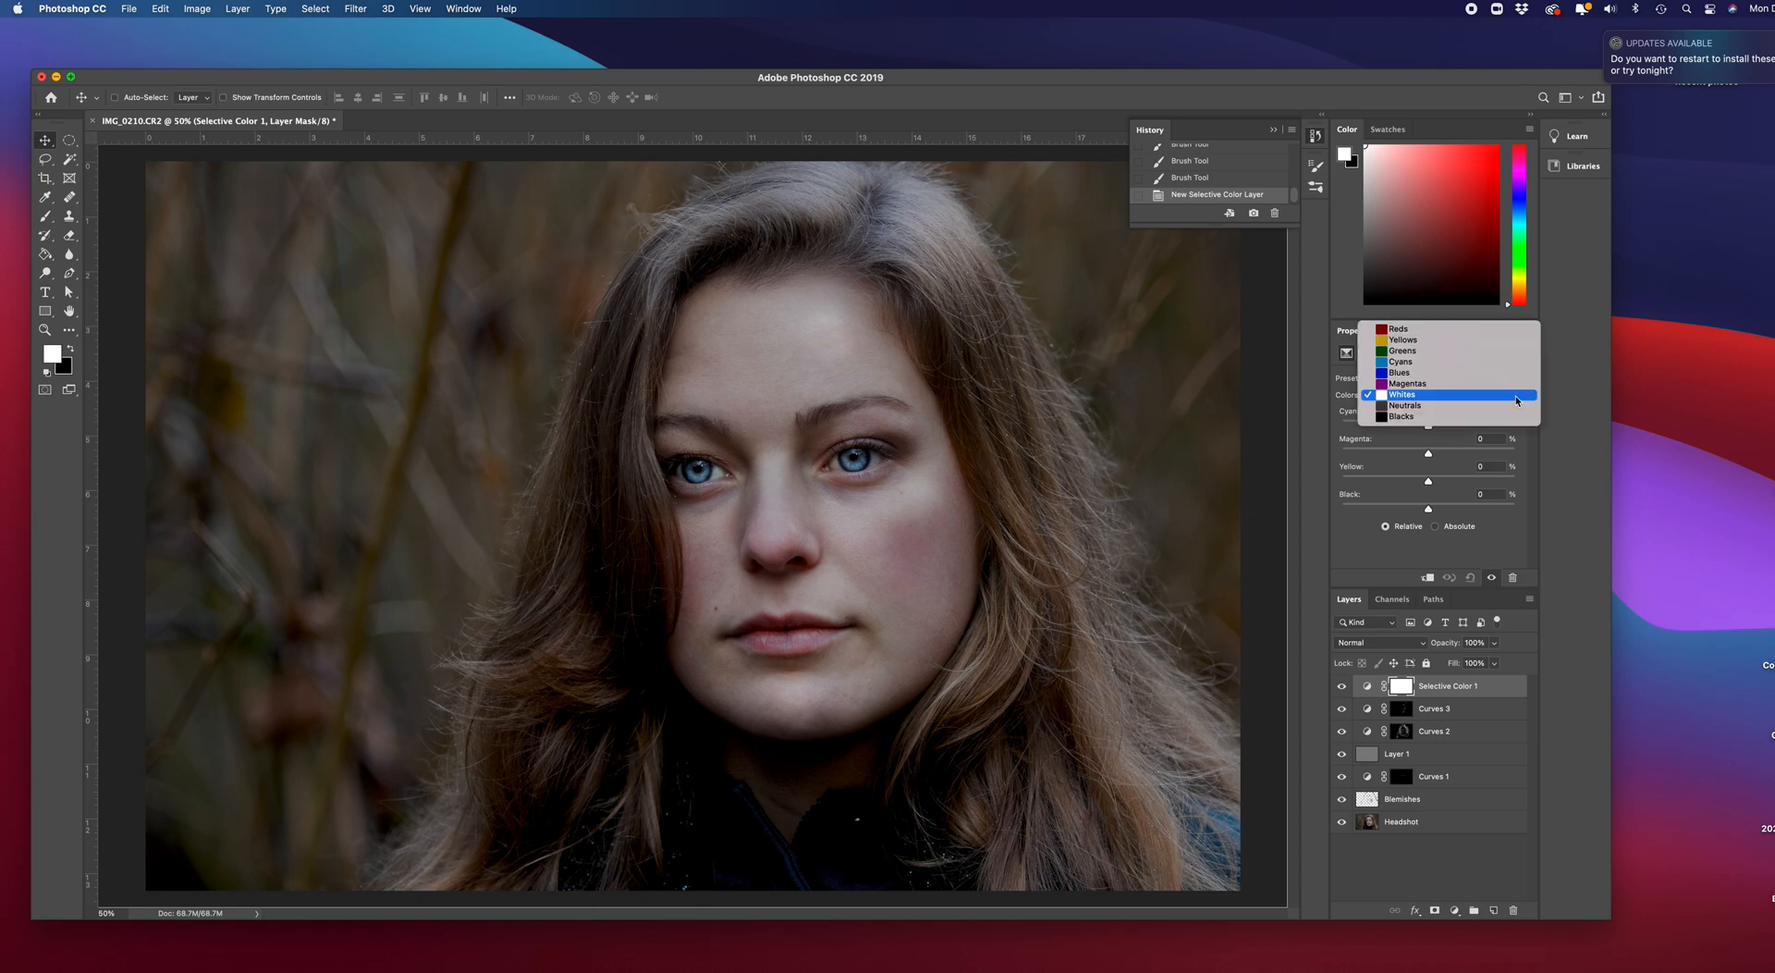
{"action": "left_click", "coordinate": [1516, 399]}
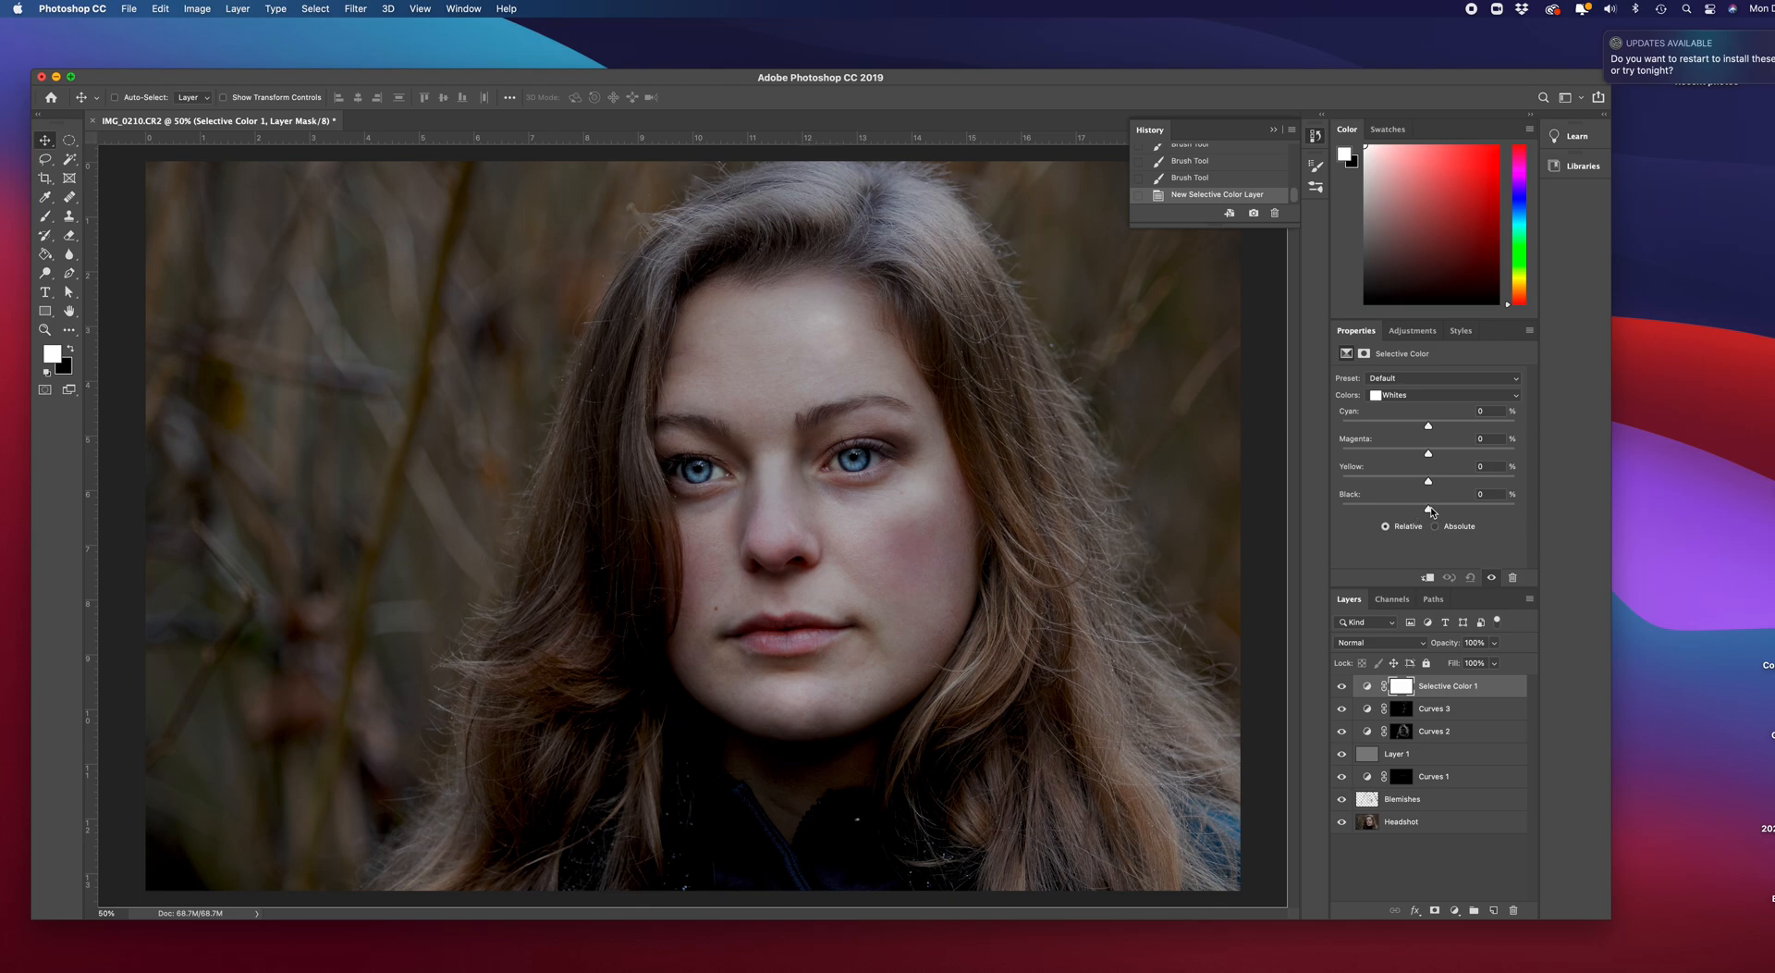
{"action": "left_click_drag", "start_coordinate": [1430, 507], "coordinate": [1418, 514]}
{"action": "left_click_drag", "start_coordinate": [1427, 512], "coordinate": [1412, 515]}
{"action": "left_click_drag", "start_coordinate": [1410, 515], "coordinate": [1406, 515]}
{"action": "left_click_drag", "start_coordinate": [1407, 514], "coordinate": [1406, 515]}
Toggle the Selective Color layer's visibility to compare the portrait with and without the adjusted whites.
{"action": "left_click", "coordinate": [1341, 686]}
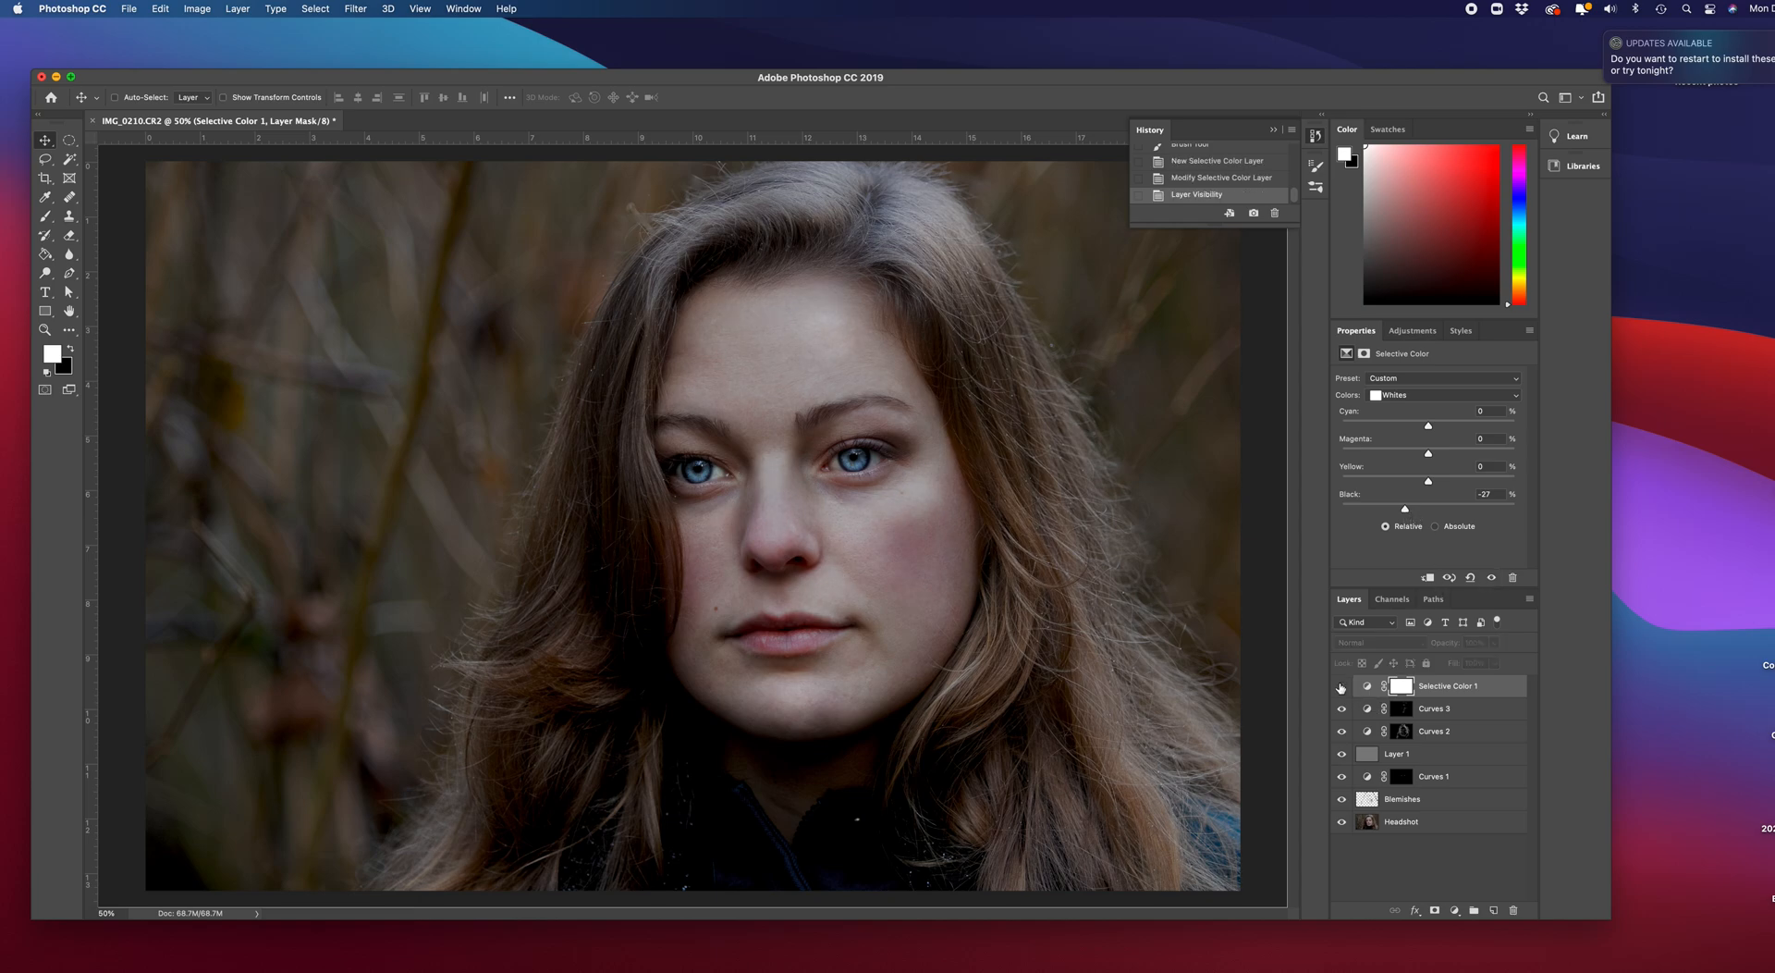
{"action": "left_click", "coordinate": [1342, 686]}
{"action": "left_click", "coordinate": [1342, 686]}
Set Black to +4% for the Blacks in the Selective Color layer, with the layer shown.
{"action": "left_click", "coordinate": [1517, 397]}
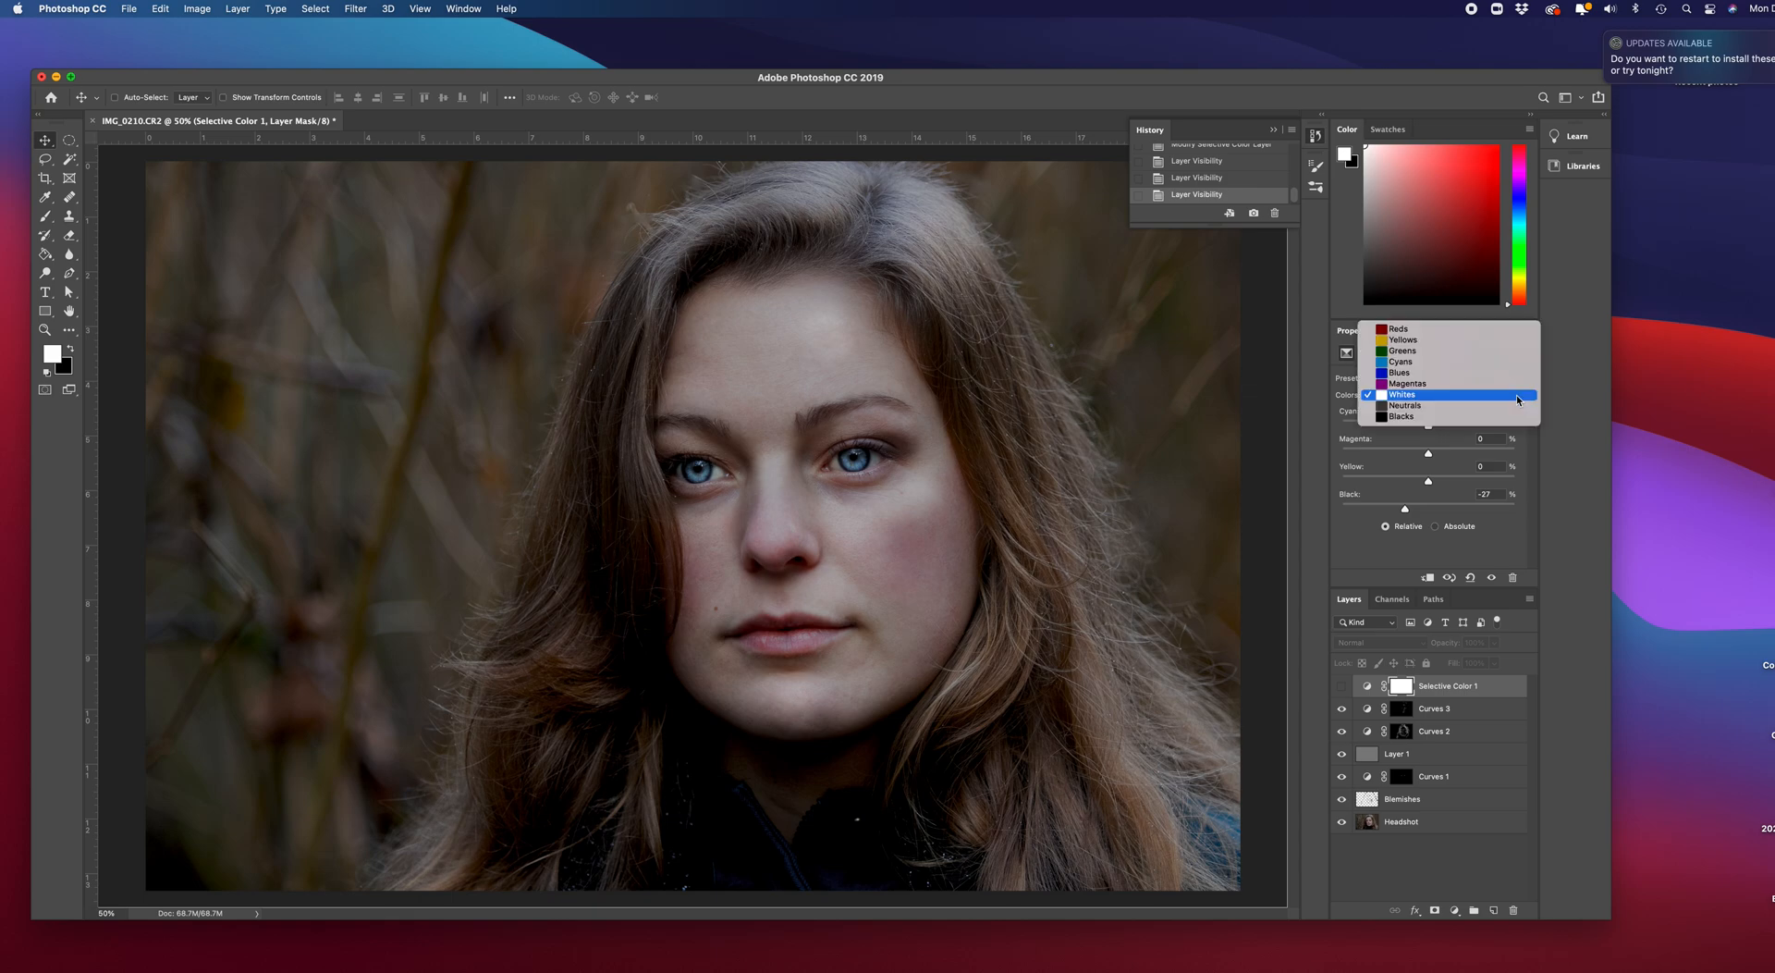
{"action": "left_click", "coordinate": [1436, 418]}
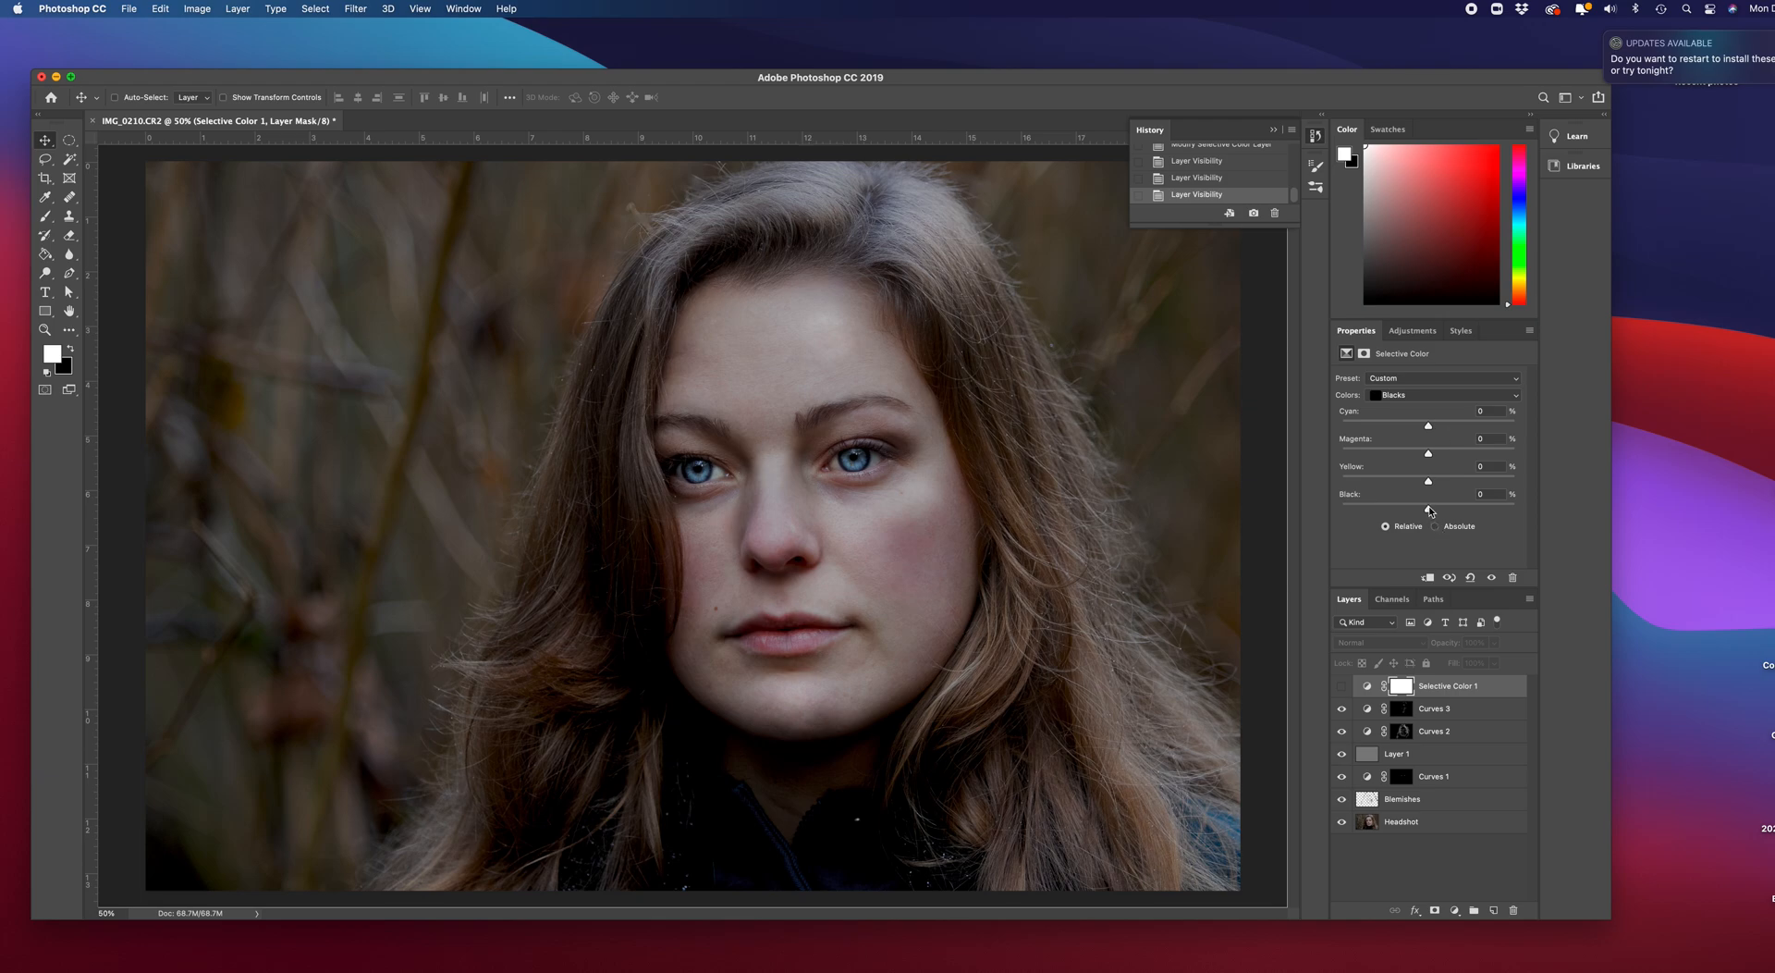
{"action": "mouse_move", "coordinate": [1429, 510]}
{"action": "left_mouse_down"}
{"action": "mouse_move", "coordinate": [1401, 513]}
{"action": "mouse_move", "coordinate": [1440, 511]}
{"action": "left_mouse_up"}
{"action": "left_click_drag", "start_coordinate": [1424, 510], "coordinate": [1403, 510]}
{"action": "left_click", "coordinate": [1342, 686]}
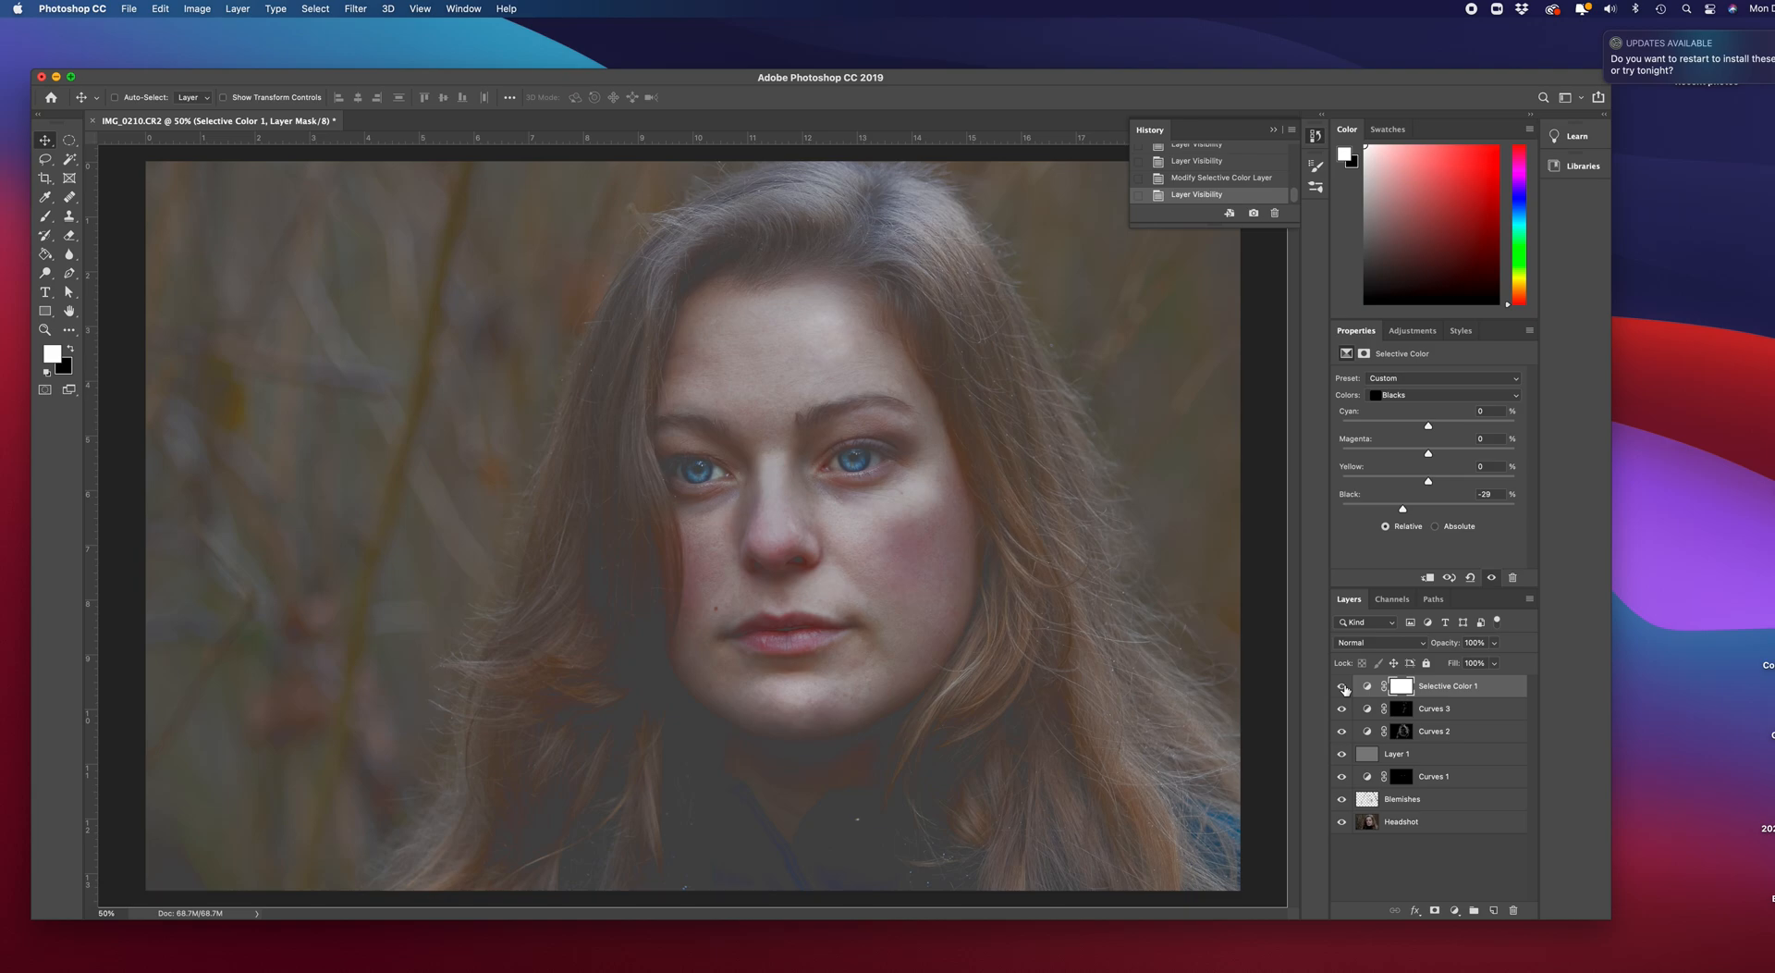
{"action": "left_click_drag", "start_coordinate": [1402, 509], "coordinate": [1432, 513]}
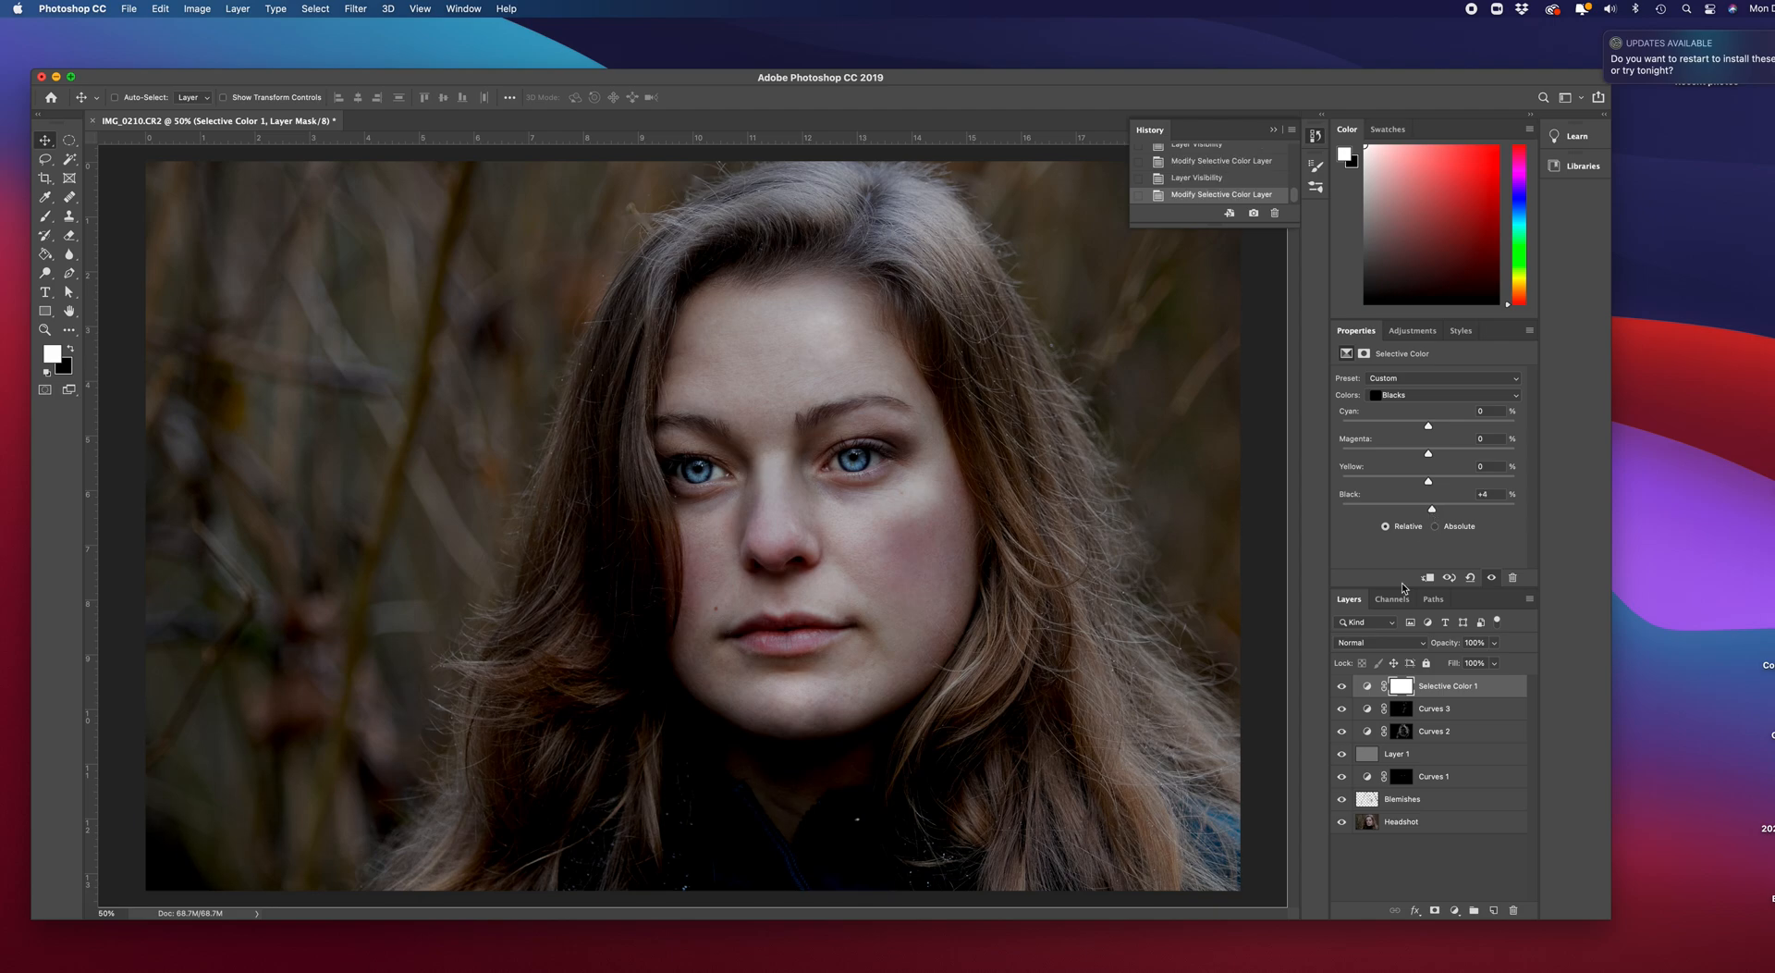
Compare the portrait with and without the Selective Color layer and recheck the Black amount for the Blacks.
{"action": "left_click", "coordinate": [1340, 687]}
{"action": "left_click", "coordinate": [1340, 687]}
{"action": "left_click", "coordinate": [1343, 689]}
{"action": "left_click", "coordinate": [1343, 689]}
{"action": "left_click_drag", "start_coordinate": [1431, 507], "coordinate": [1433, 510]}
Add a Curves adjustment layer on top, anchor the curve in the highlights and slightly lift its darker tones.
{"action": "left_click", "coordinate": [1454, 911]}
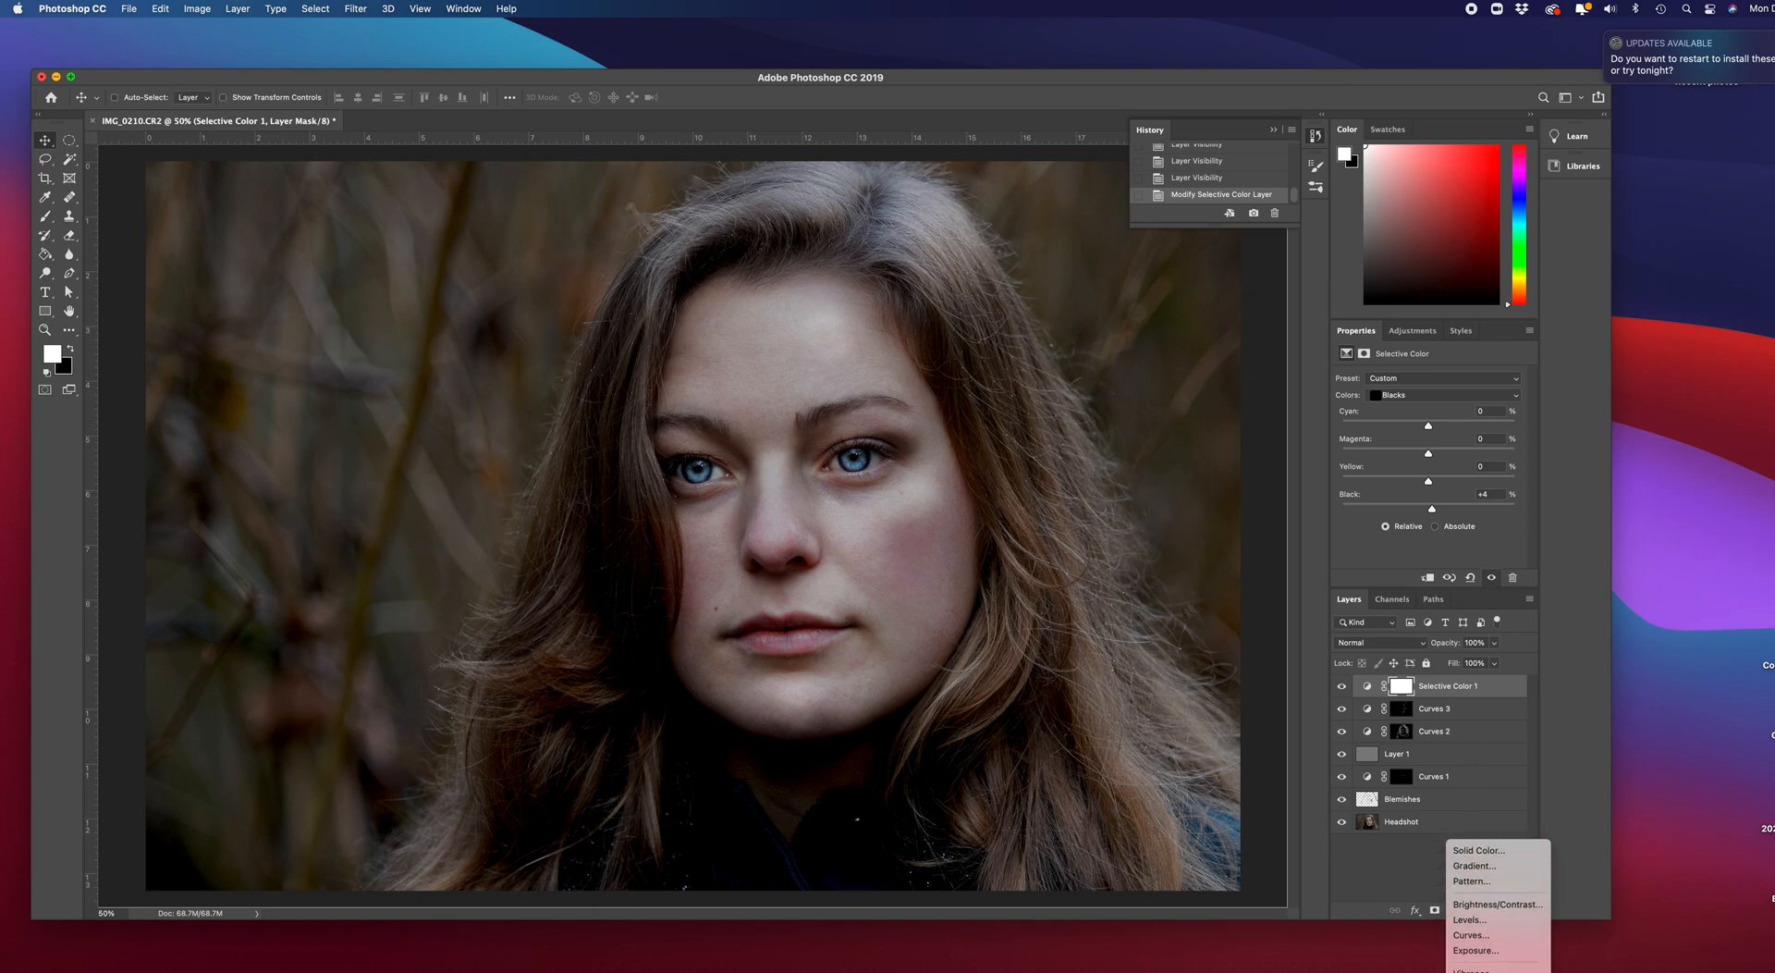
{"action": "left_click", "coordinate": [1471, 767]}
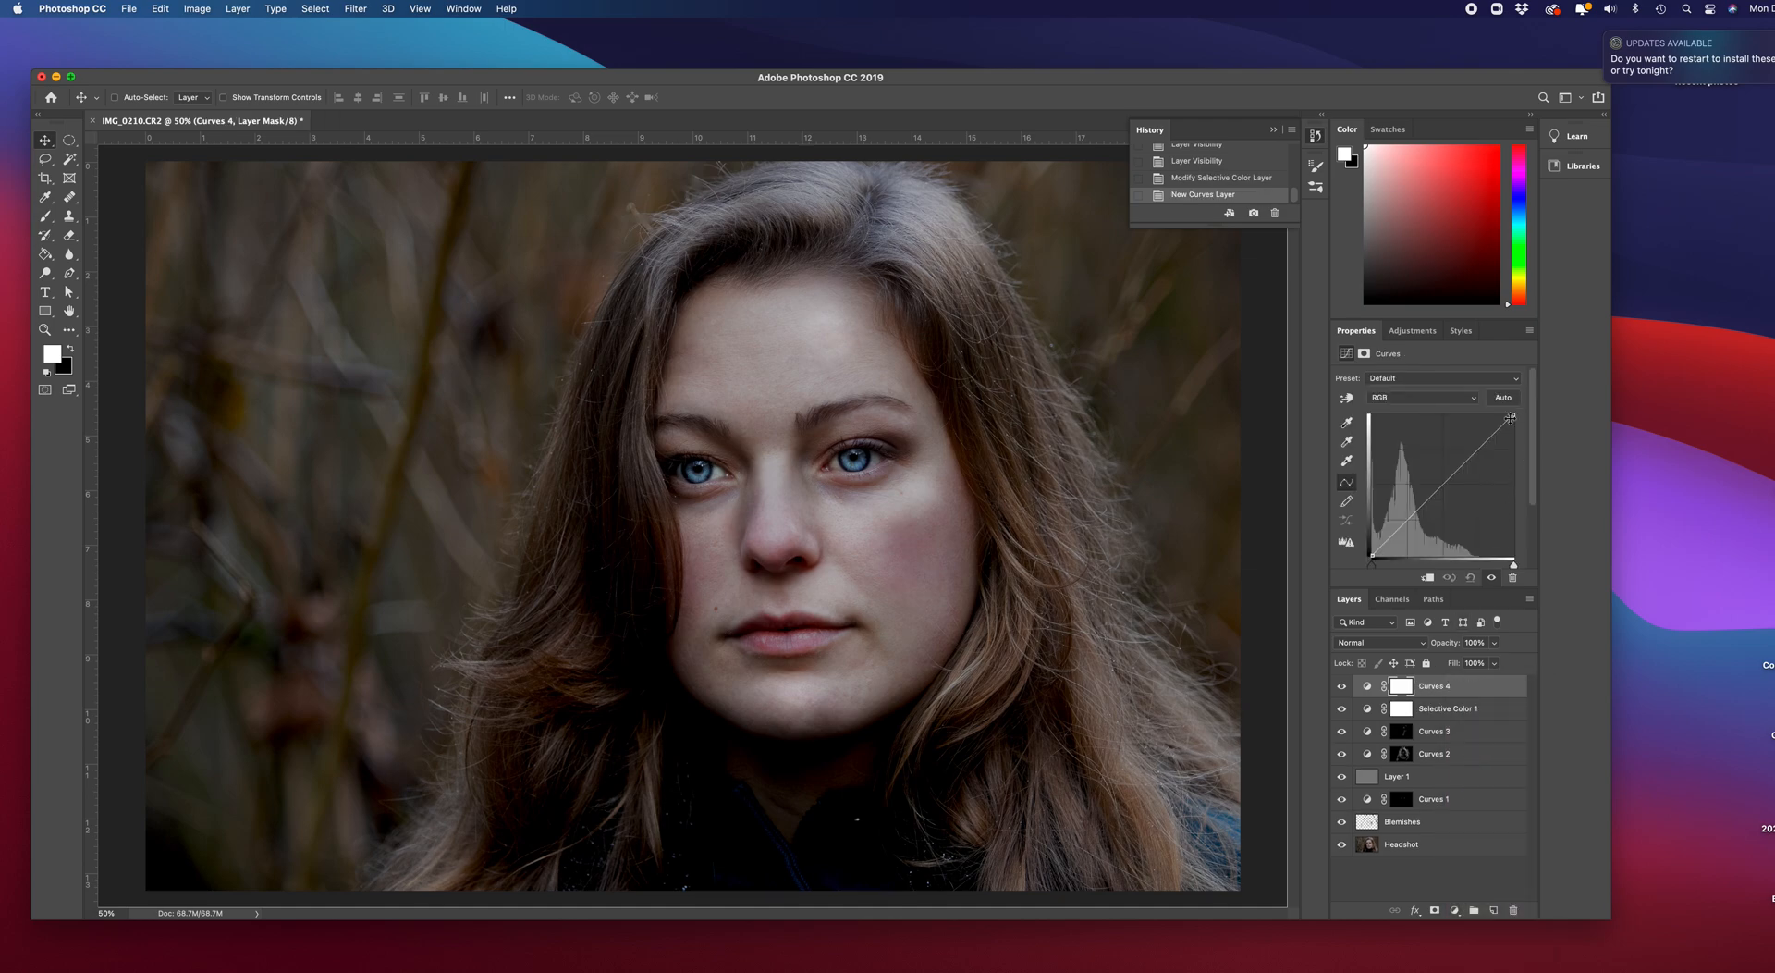
{"action": "left_click", "coordinate": [1482, 445]}
{"action": "left_click", "coordinate": [1415, 518]}
{"action": "left_click_drag", "start_coordinate": [1412, 514], "coordinate": [1410, 511]}
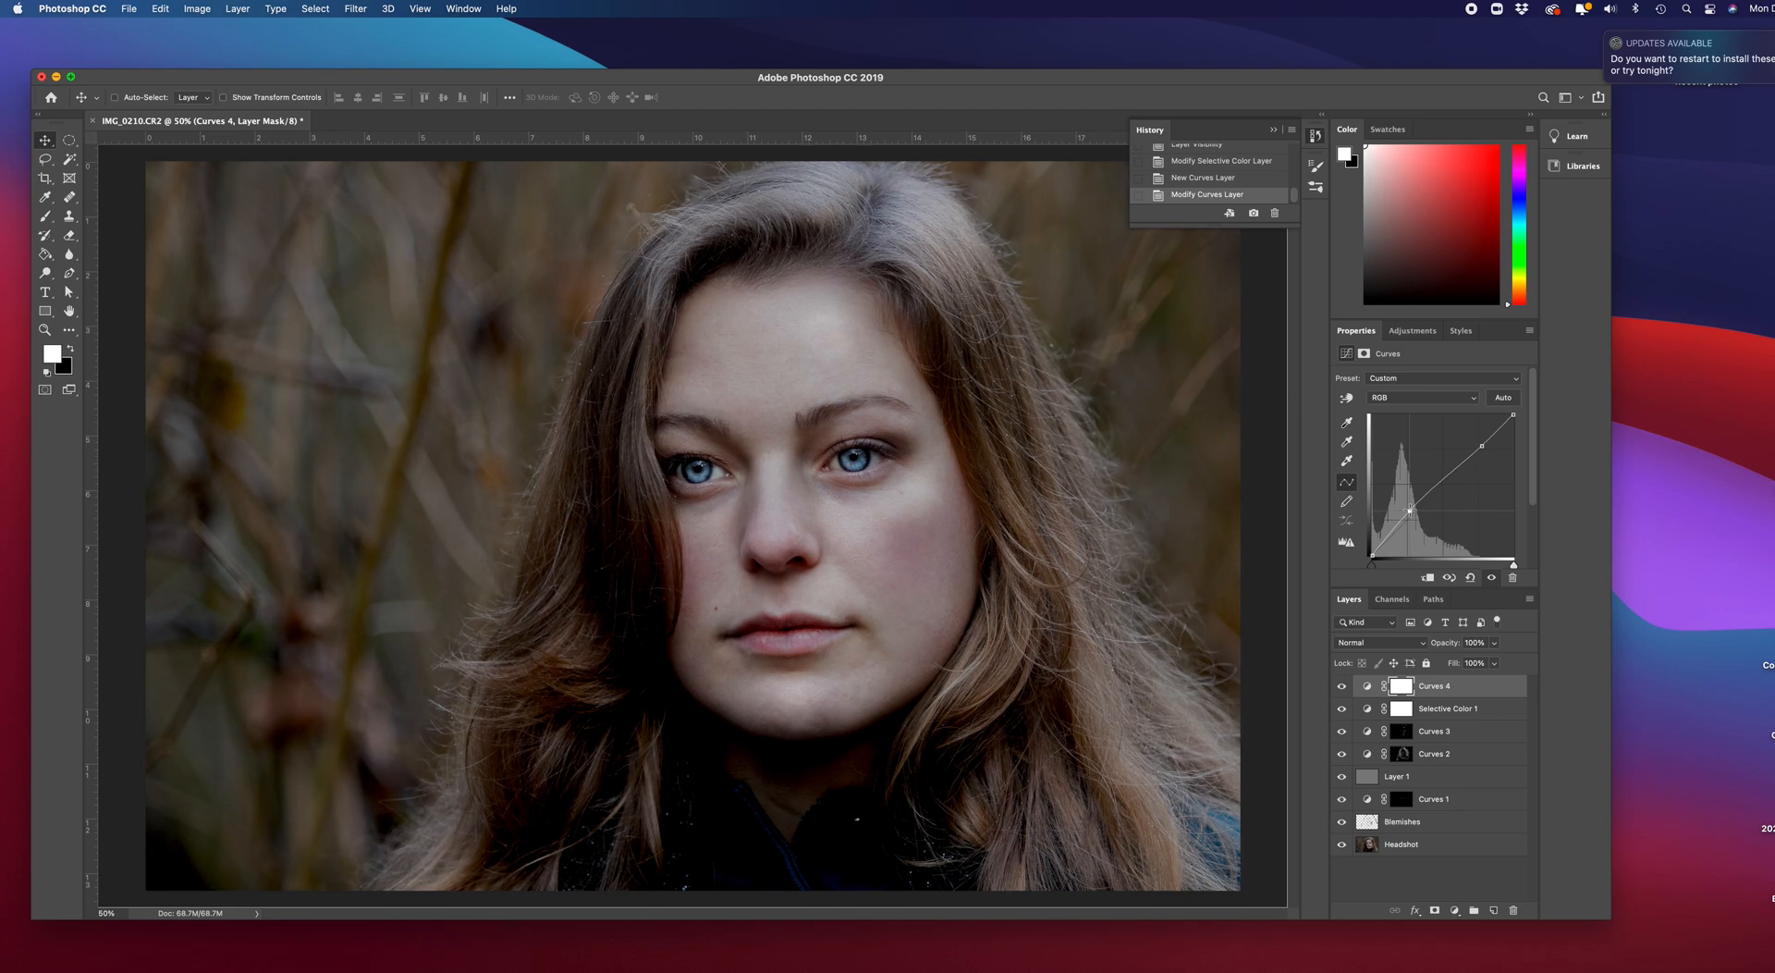
Lower the darker-tone point and slightly raise the highlight point on the top Curves layer to add contrast.
{"action": "left_click_drag", "start_coordinate": [1410, 511], "coordinate": [1413, 516]}
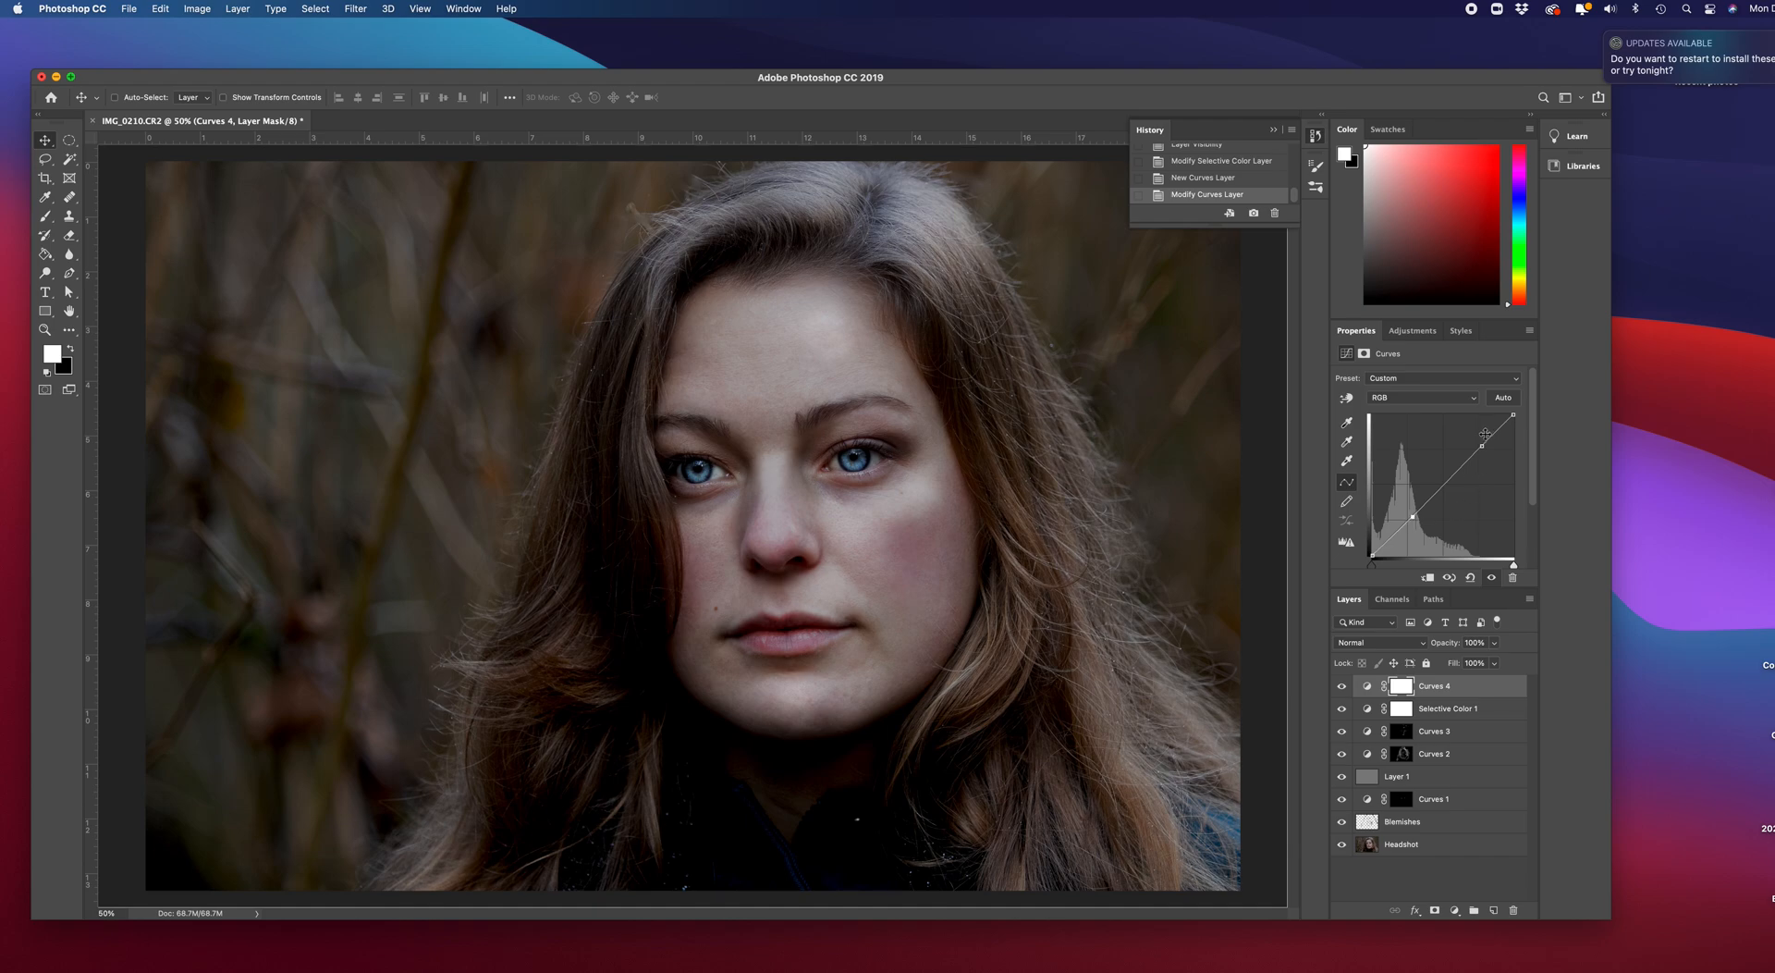
{"action": "left_click_drag", "start_coordinate": [1482, 445], "coordinate": [1483, 442]}
{"action": "left_click", "coordinate": [1413, 518]}
Stamp all visible layers into a new layer on top and desaturate it.
{"action": "key", "text": "alt+shift+super+e"}
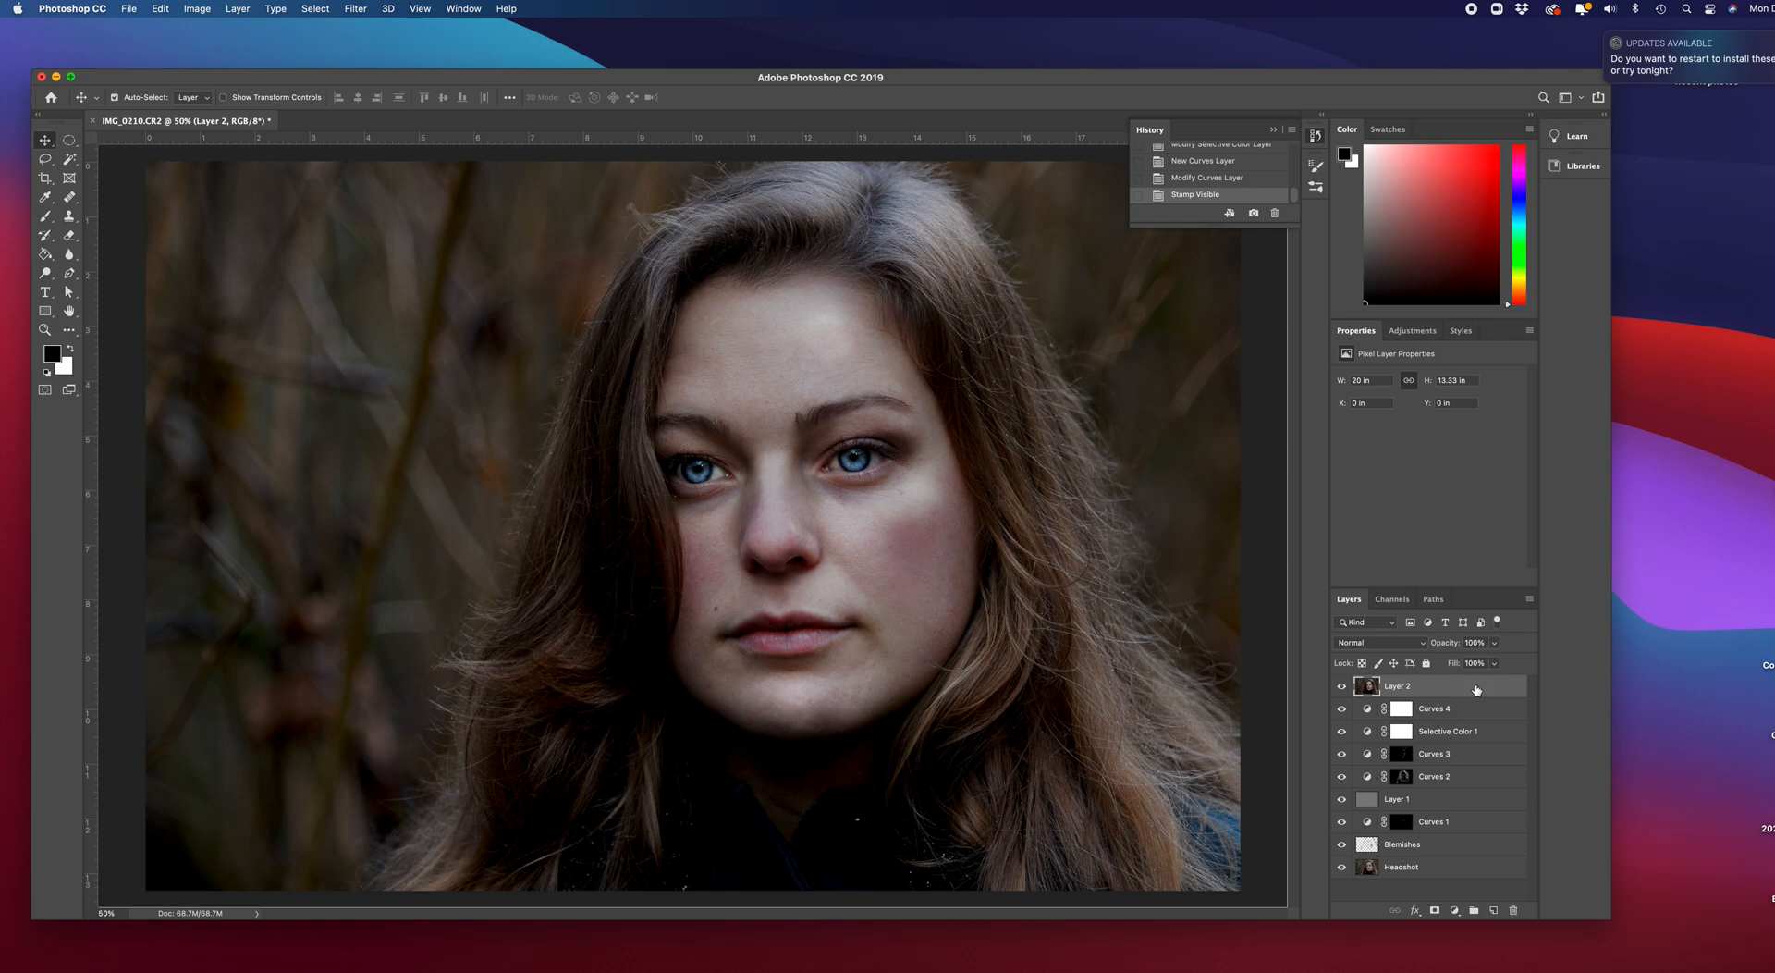
{"action": "key", "text": "super+shift+u"}
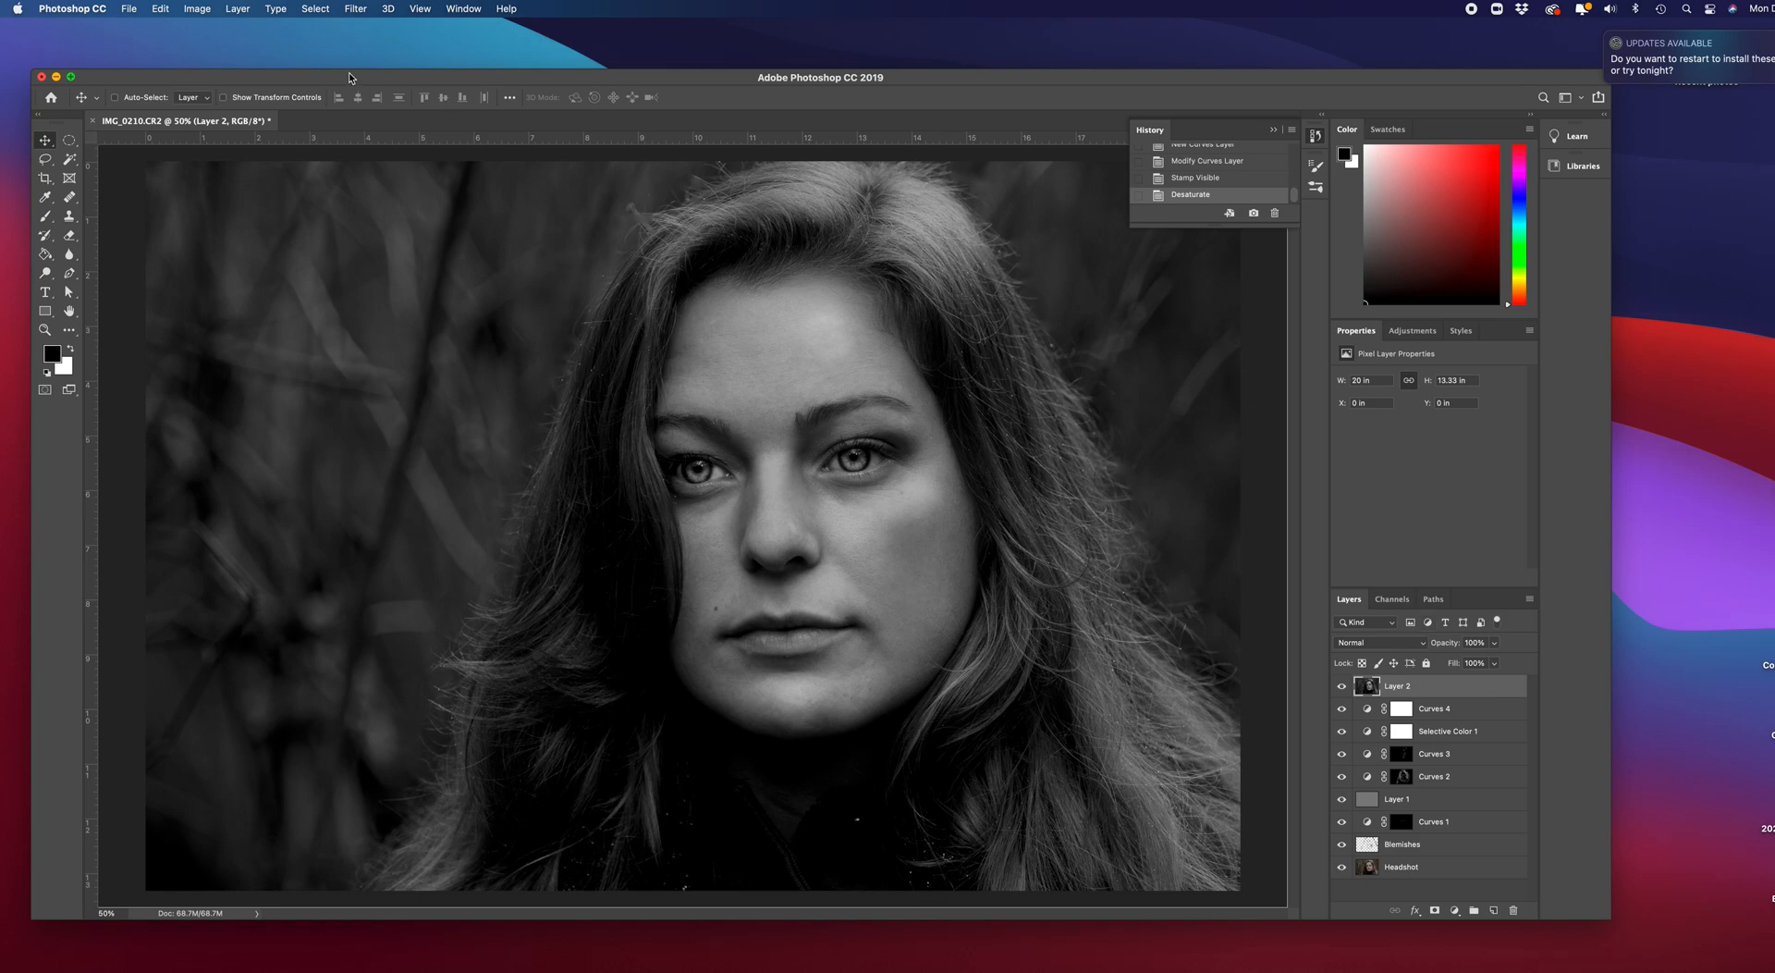
Apply the High Pass filter to the desaturated stamped layer with a radius of 1.5 pixels.
{"action": "left_click", "coordinate": [355, 8]}
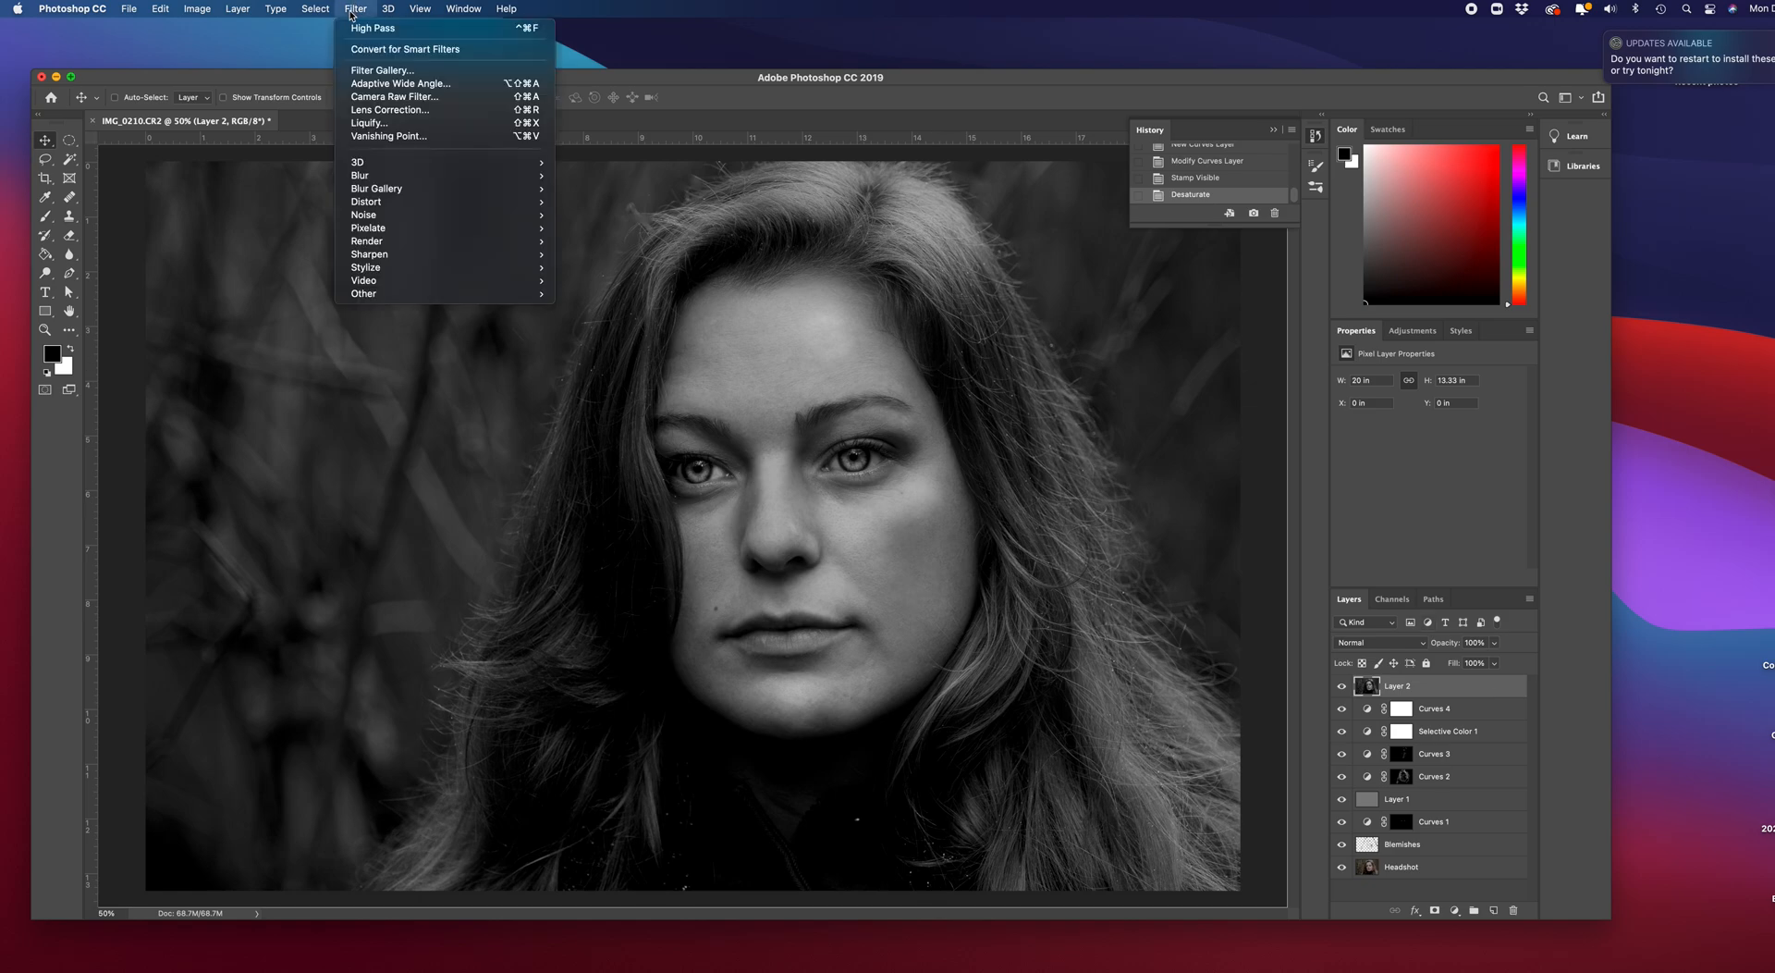
{"action": "mouse_move", "coordinate": [366, 298]}
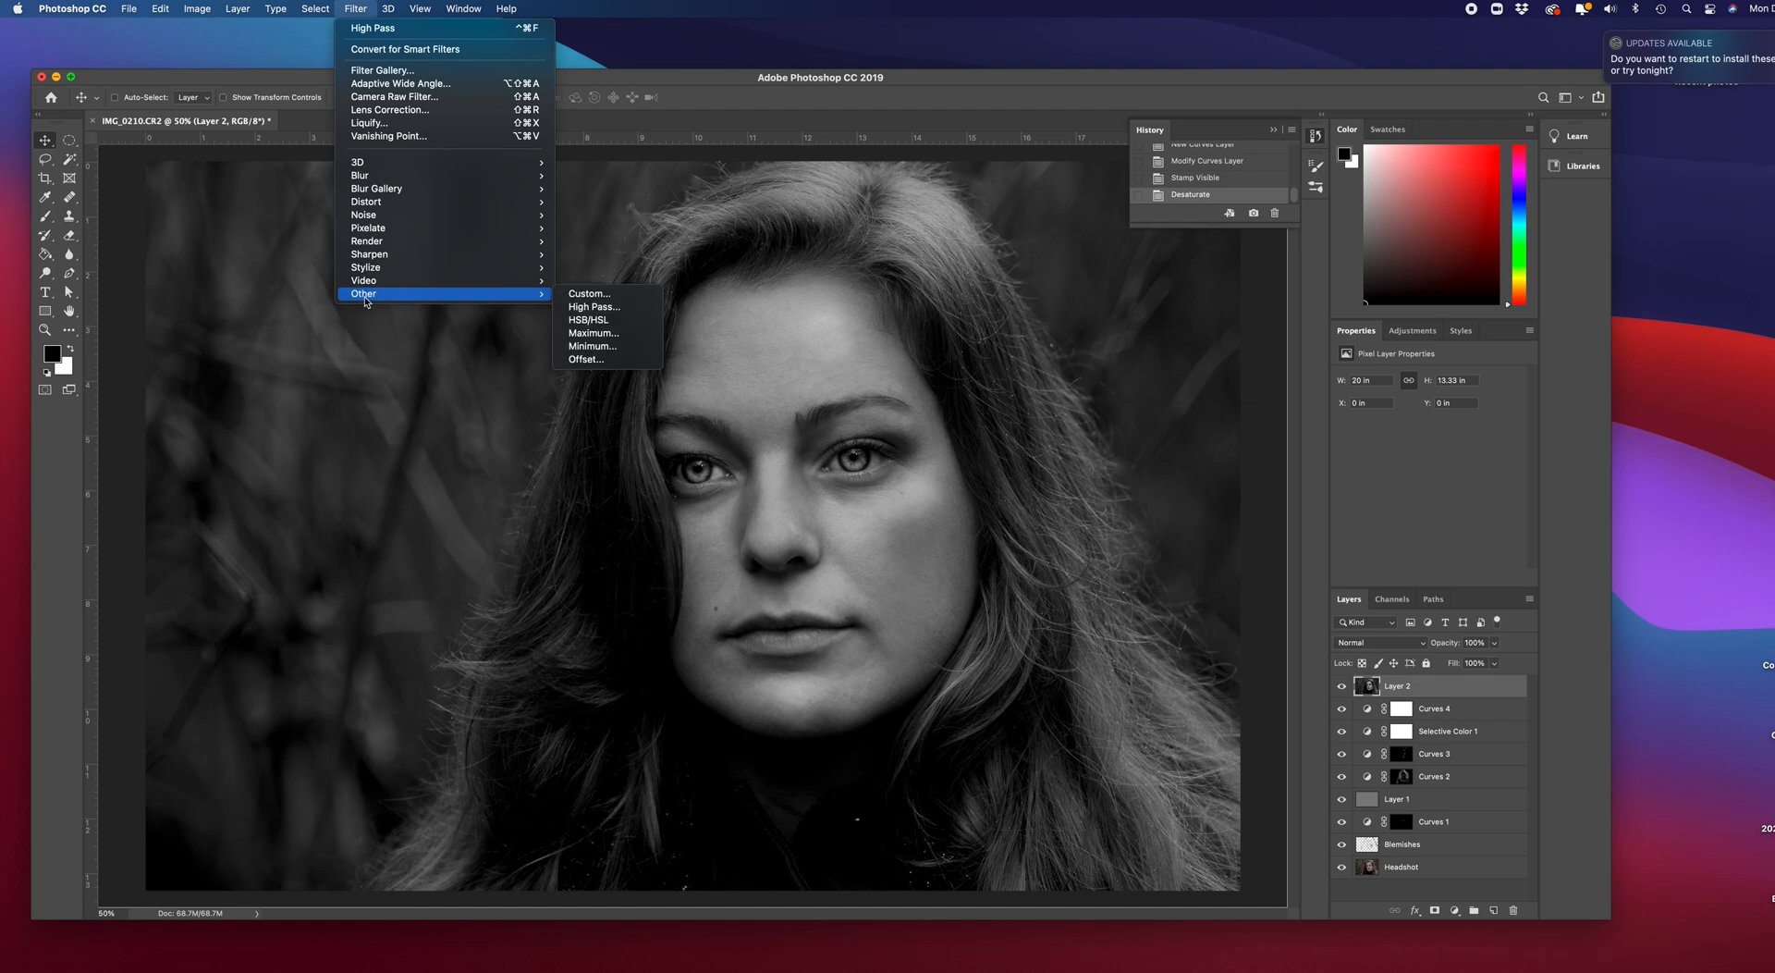
{"action": "left_click", "coordinate": [602, 308]}
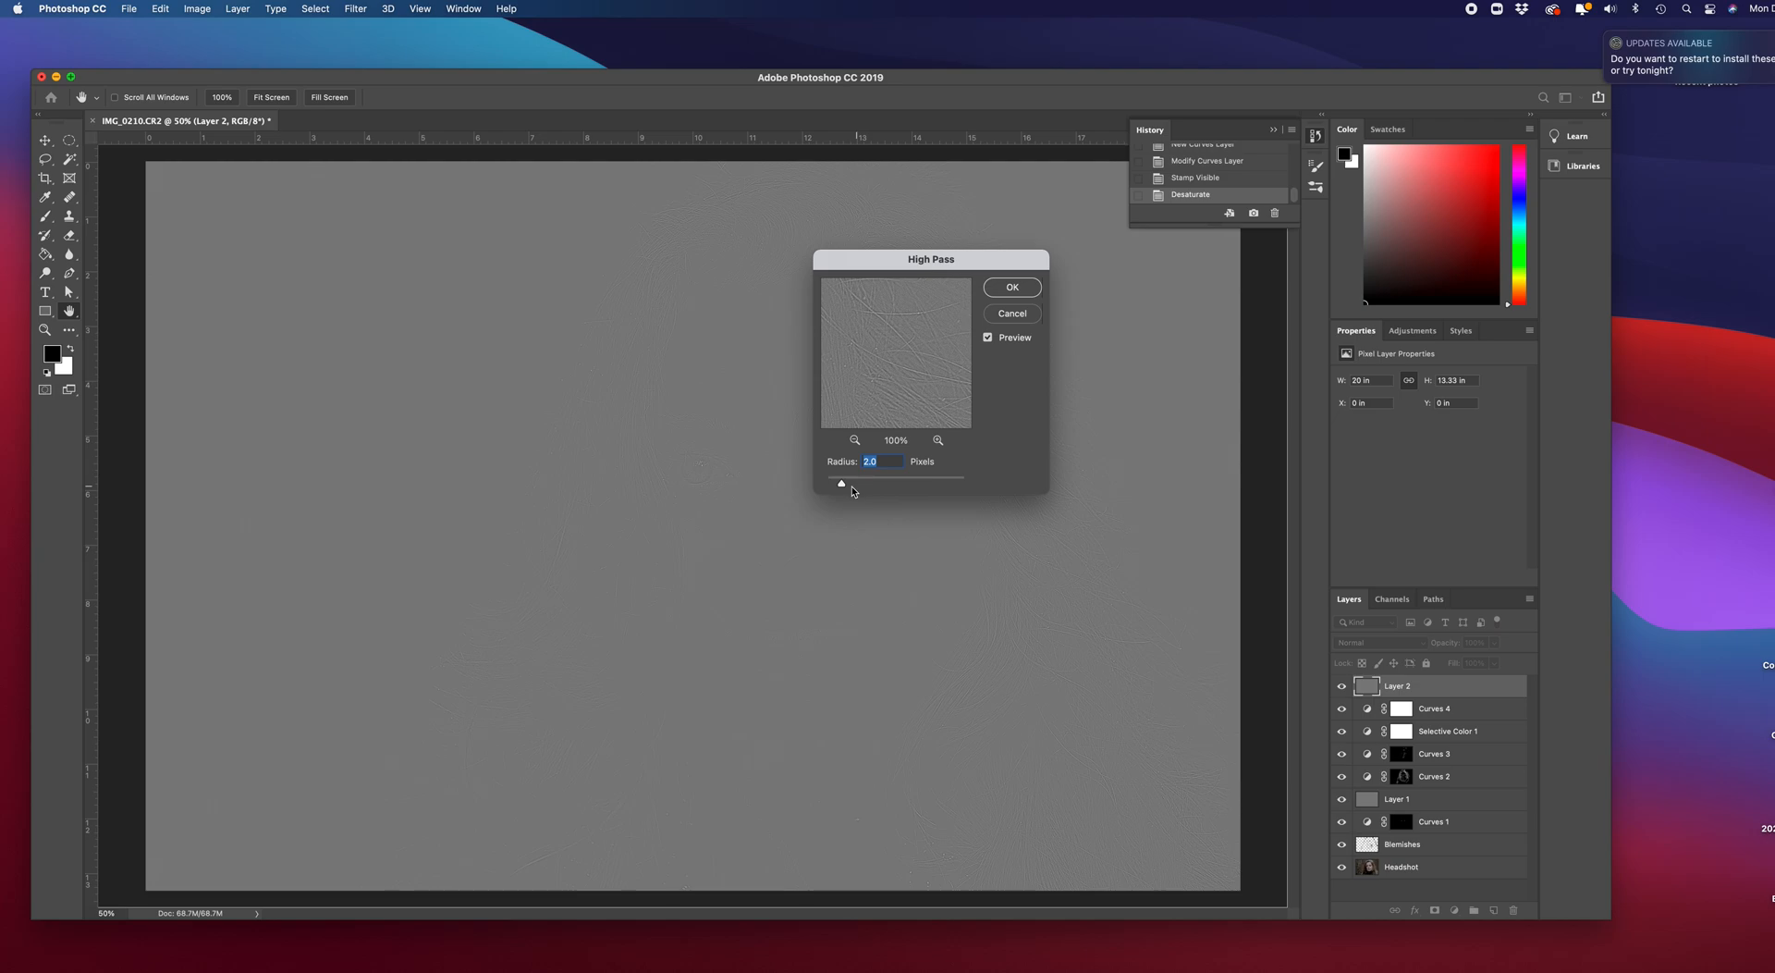
{"action": "left_click_drag", "start_coordinate": [842, 488], "coordinate": [840, 487]}
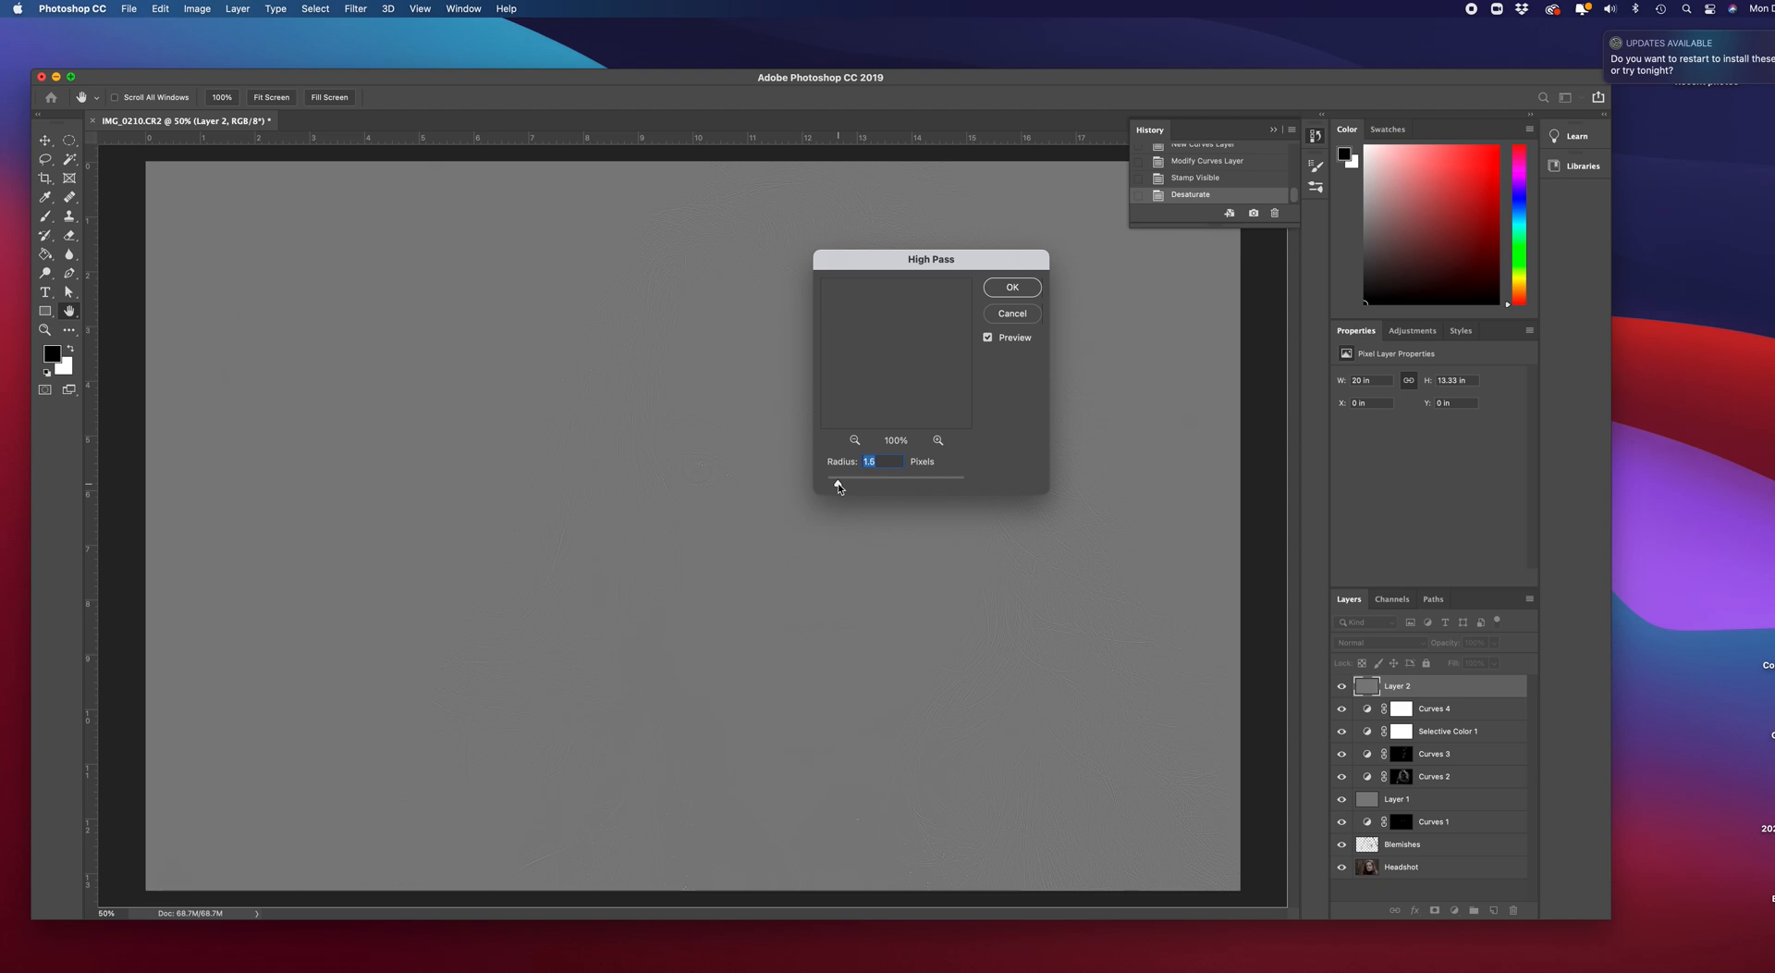
{"action": "left_click", "coordinate": [1012, 288]}
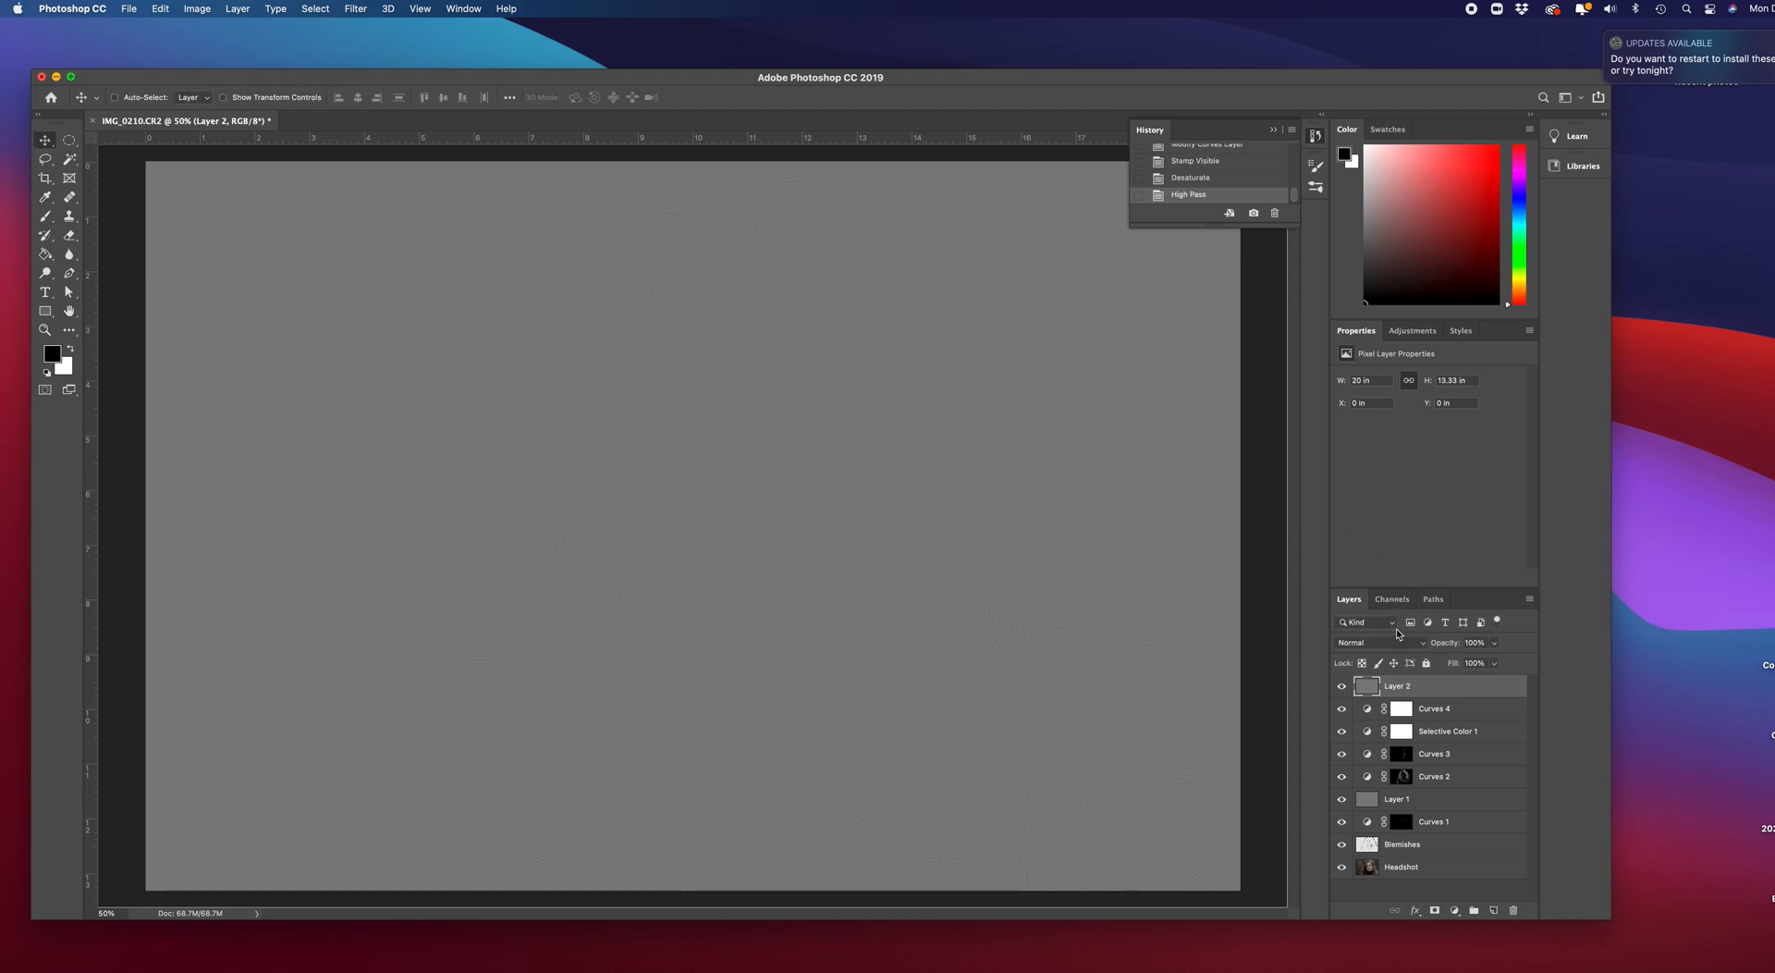
Set the High Pass layer's blend mode to Soft Light and check the sharpened face up close.
{"action": "left_click", "coordinate": [1423, 645]}
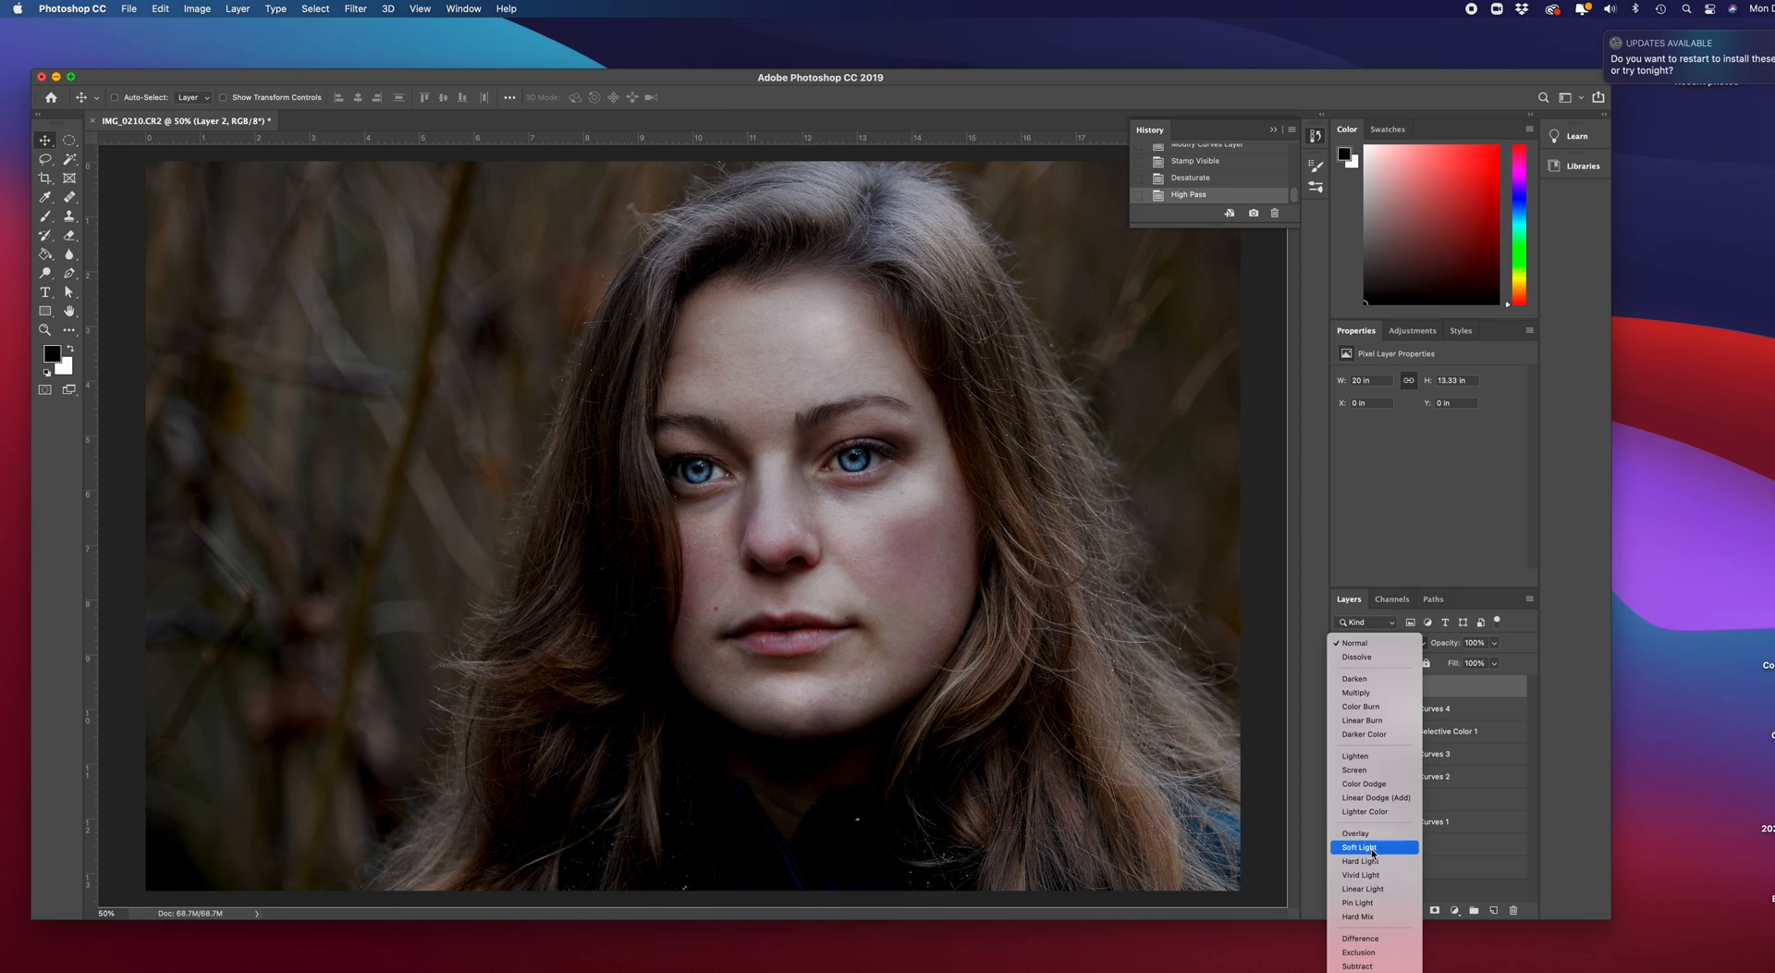
{"action": "left_click", "coordinate": [1373, 847]}
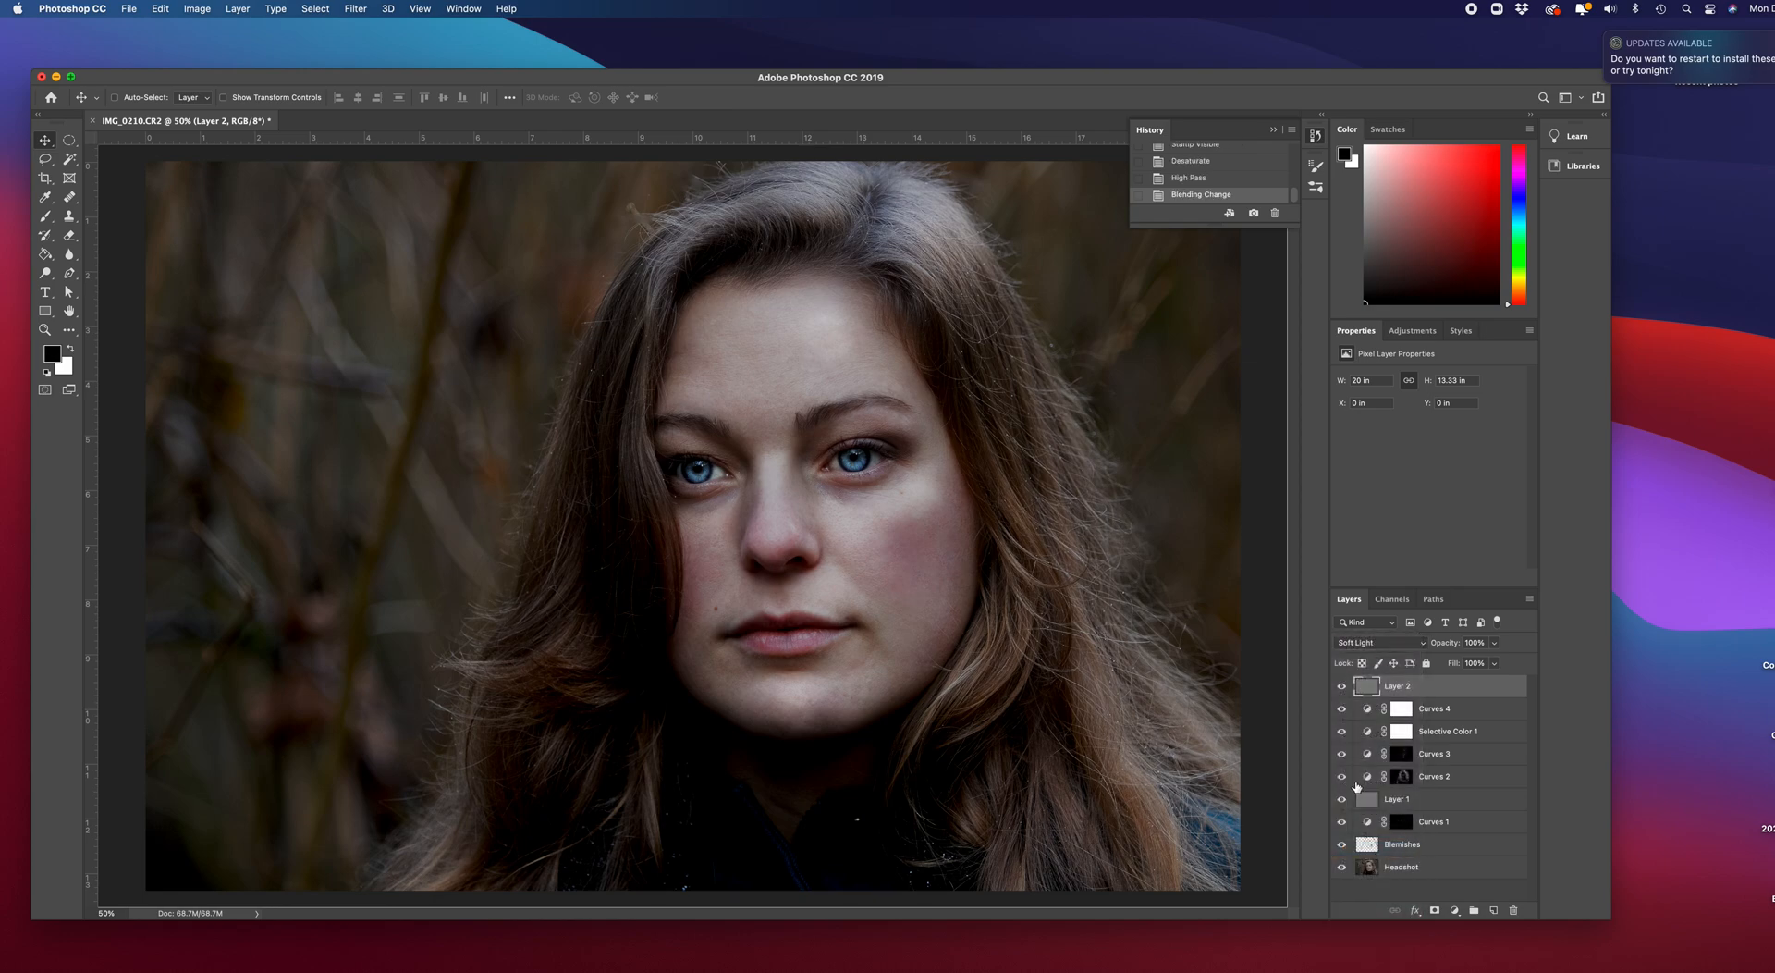
{"action": "key", "text": "super+plus"}
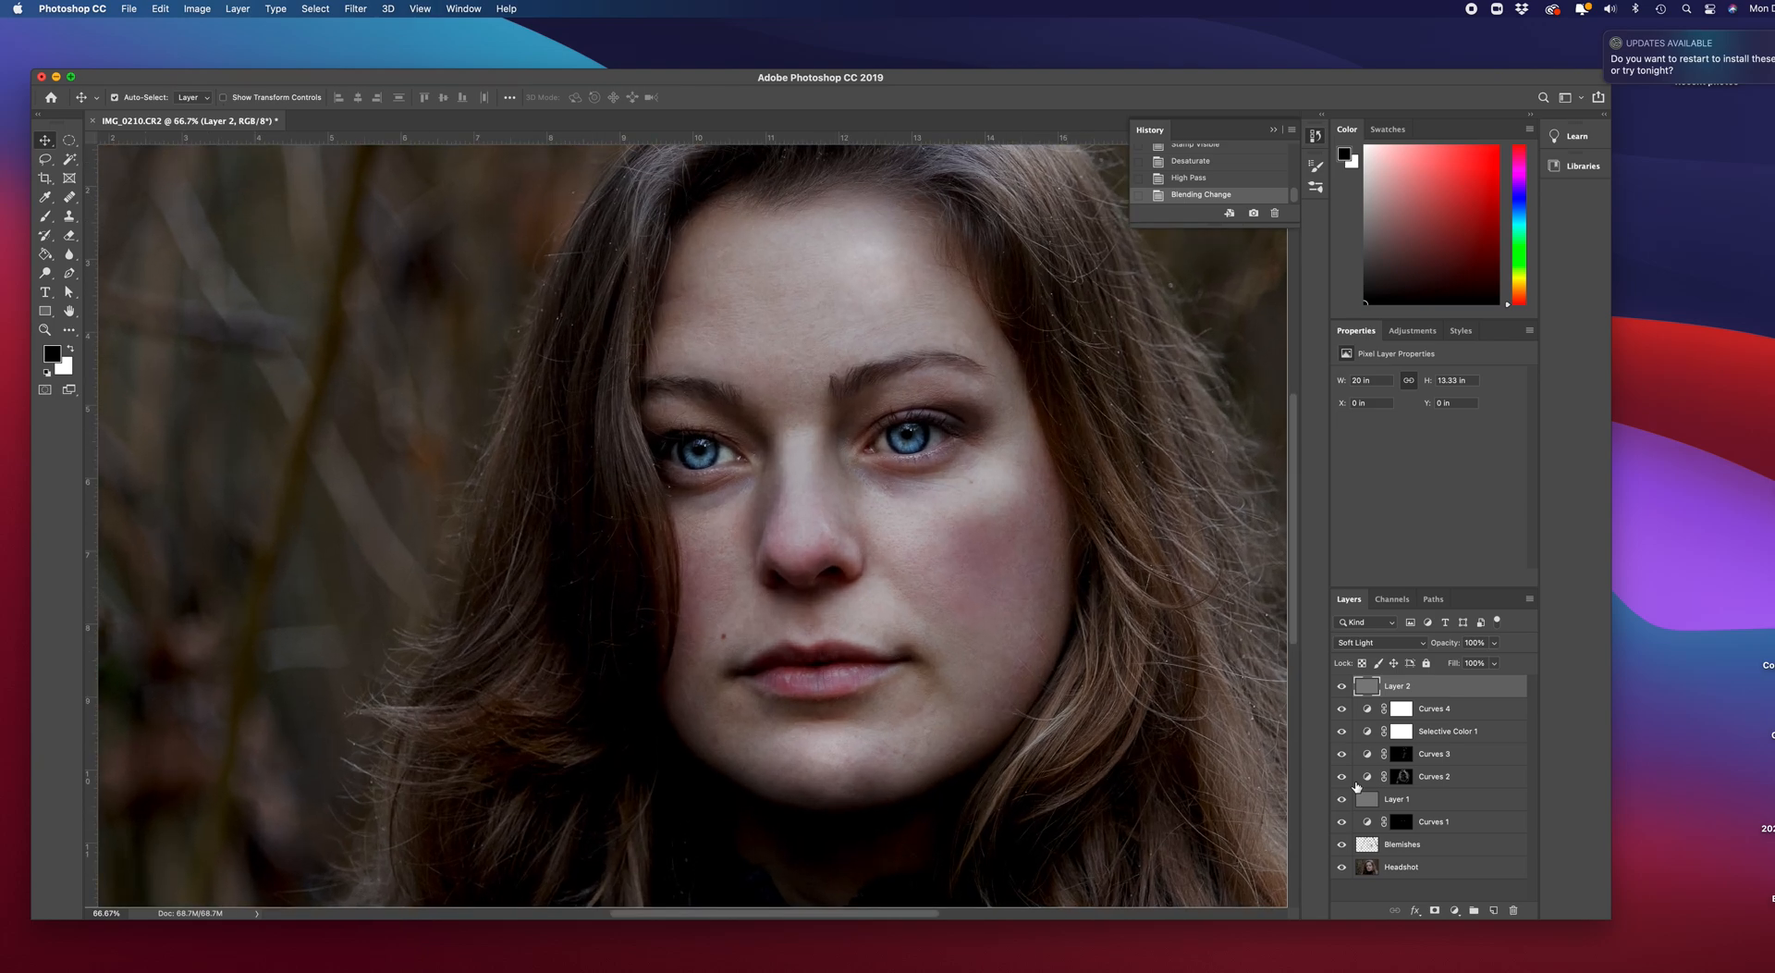
{"action": "key", "text": "super+plus"}
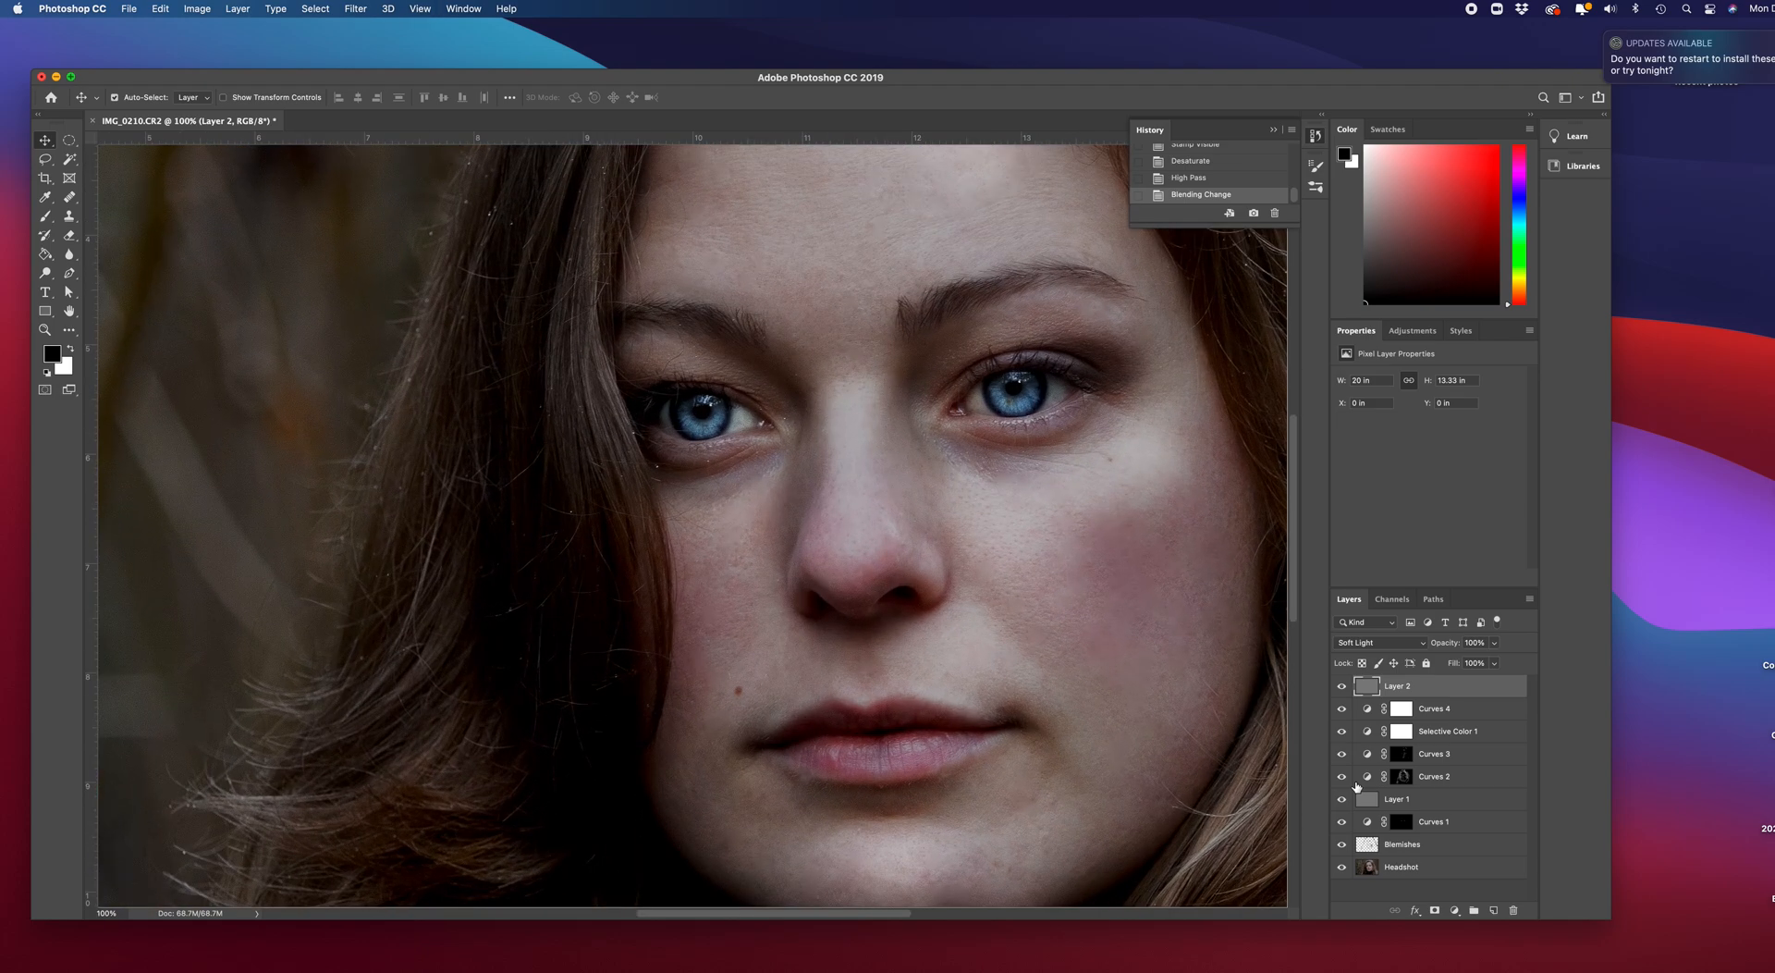
{"action": "key", "text": "super+minus"}
{"action": "key", "text": "super+minus"}
{"action": "key", "text": "super+minus"}
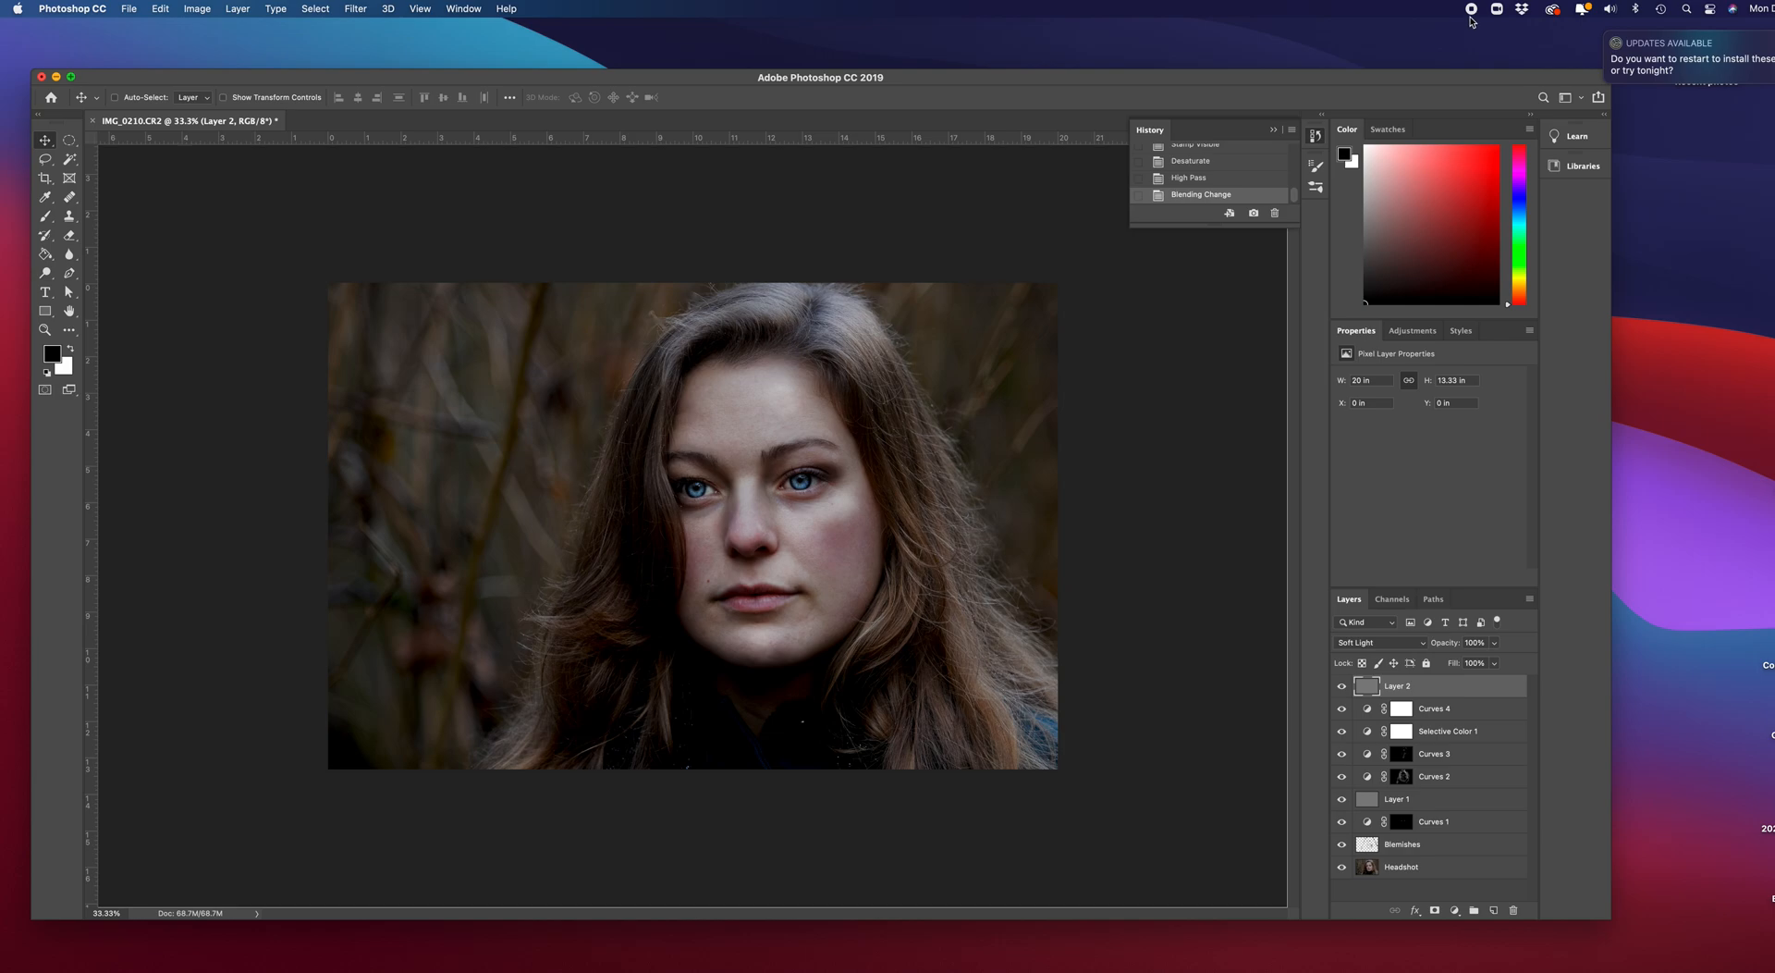
Open Save As for the retouched portrait and choose JPEG as the file format.
{"action": "left_click", "coordinate": [129, 10]}
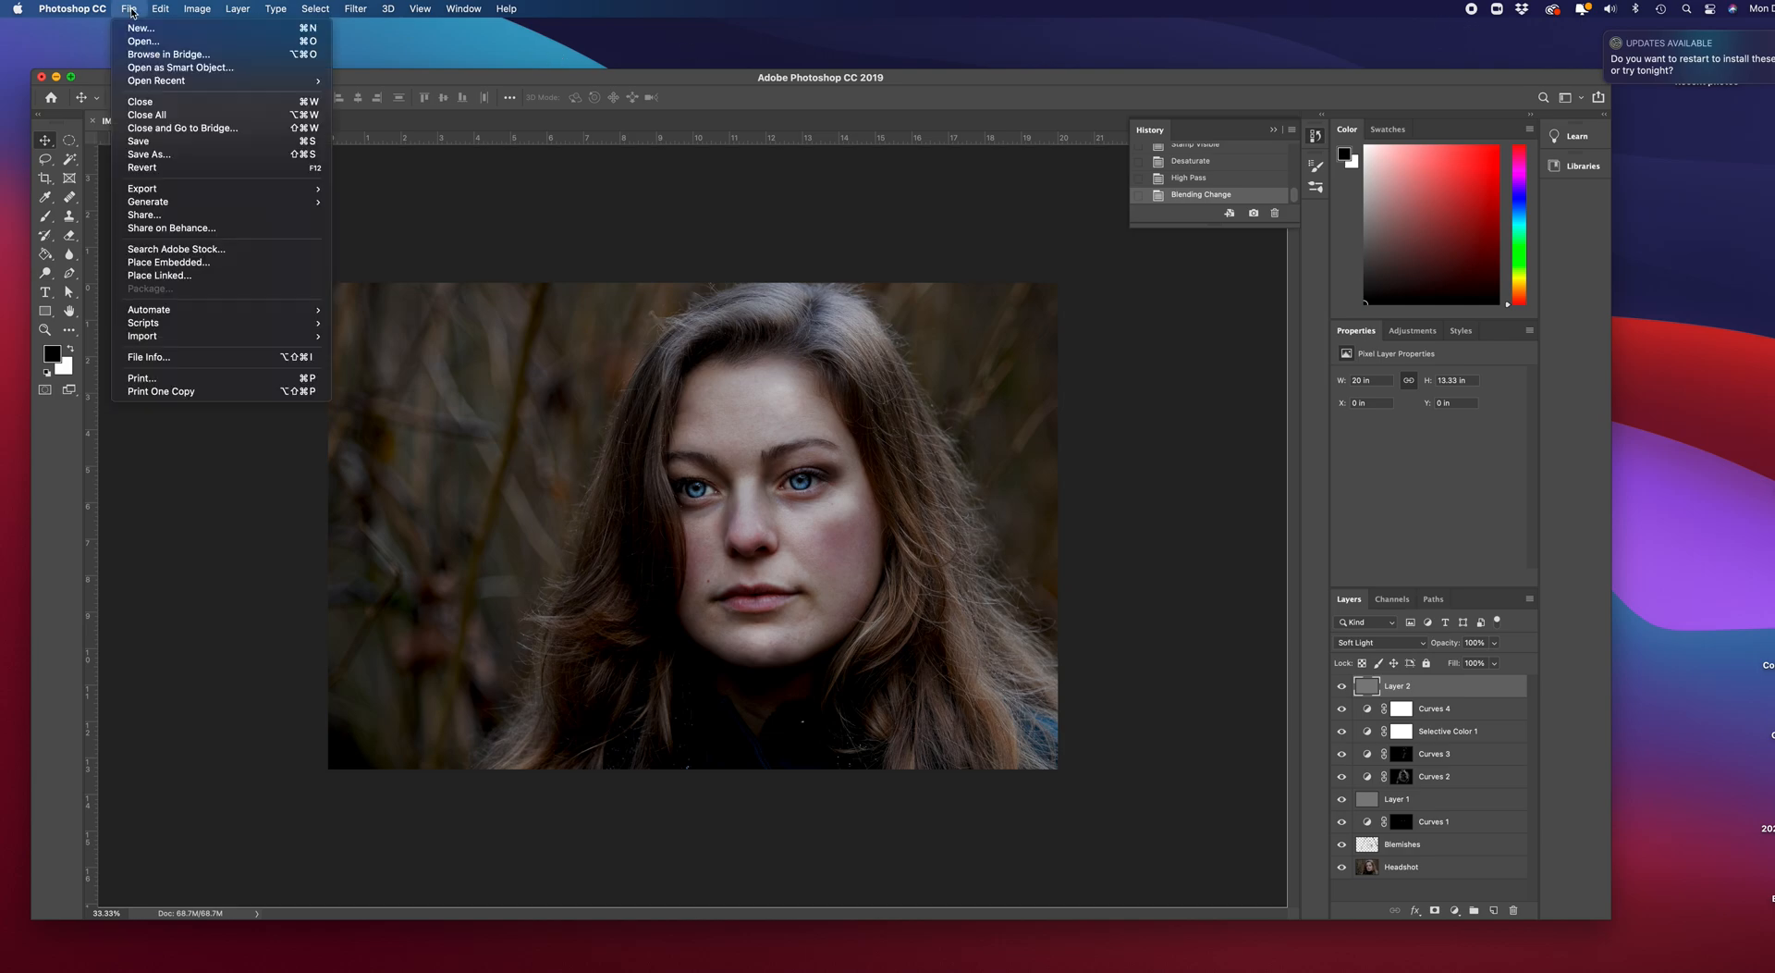
{"action": "left_click", "coordinate": [132, 11]}
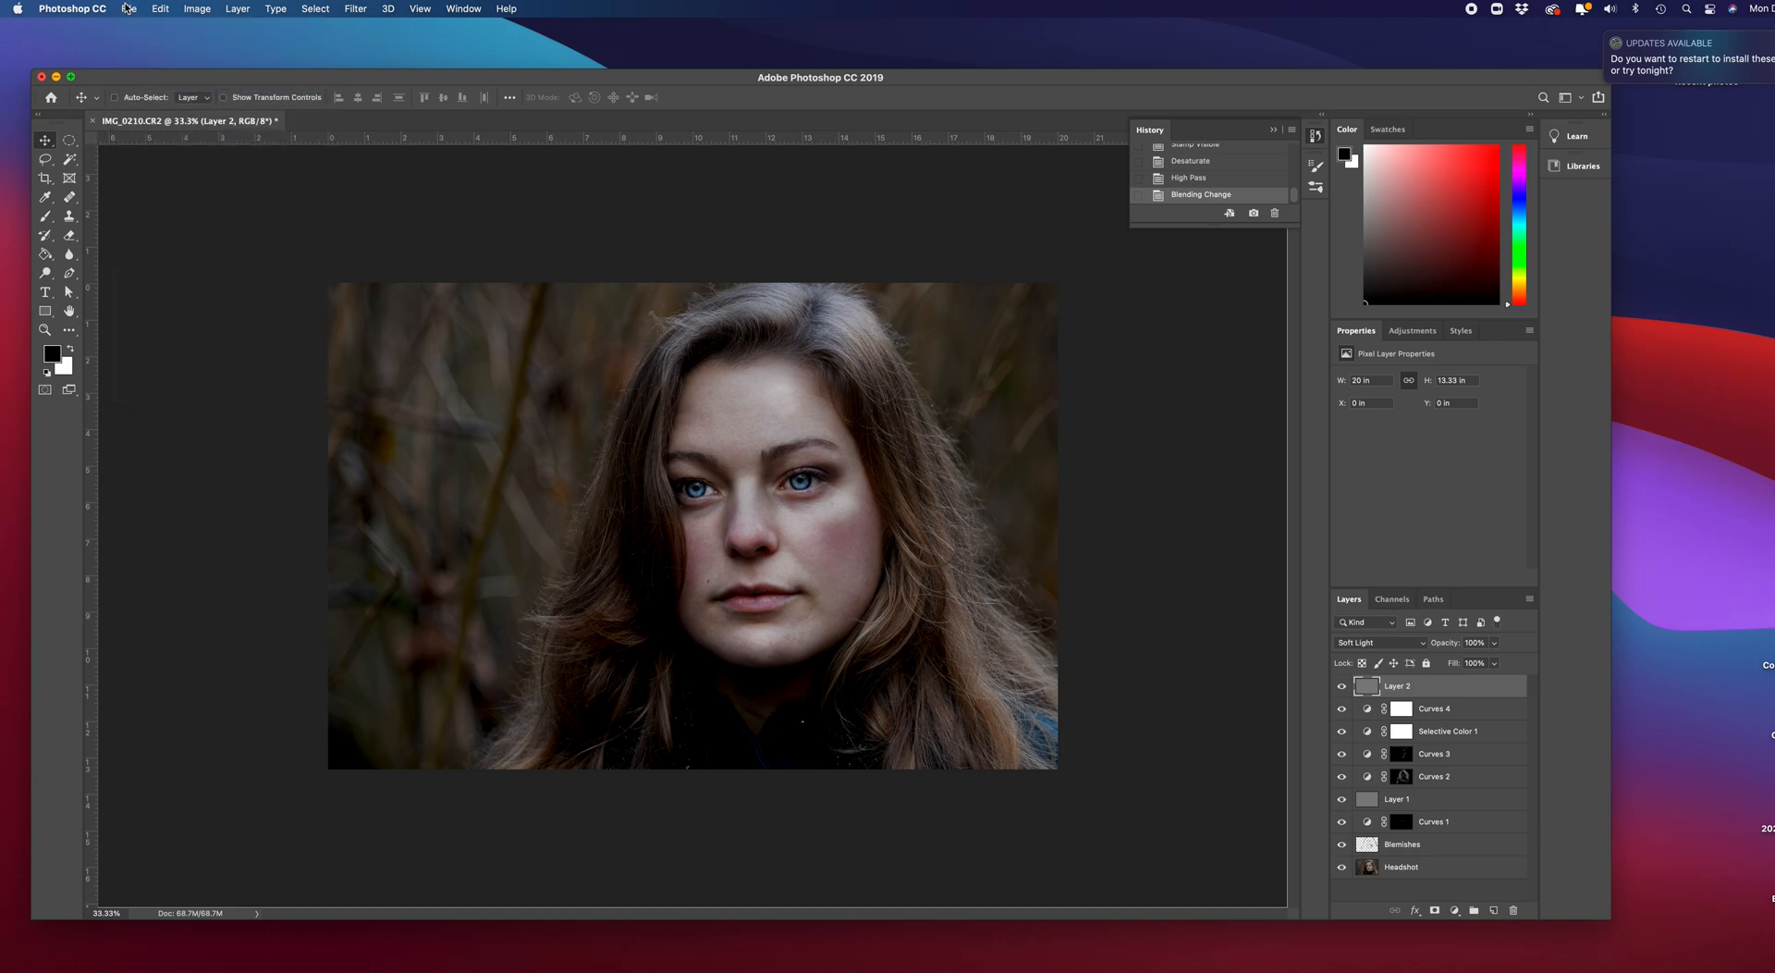
{"action": "left_click", "coordinate": [127, 10]}
{"action": "left_click", "coordinate": [140, 155]}
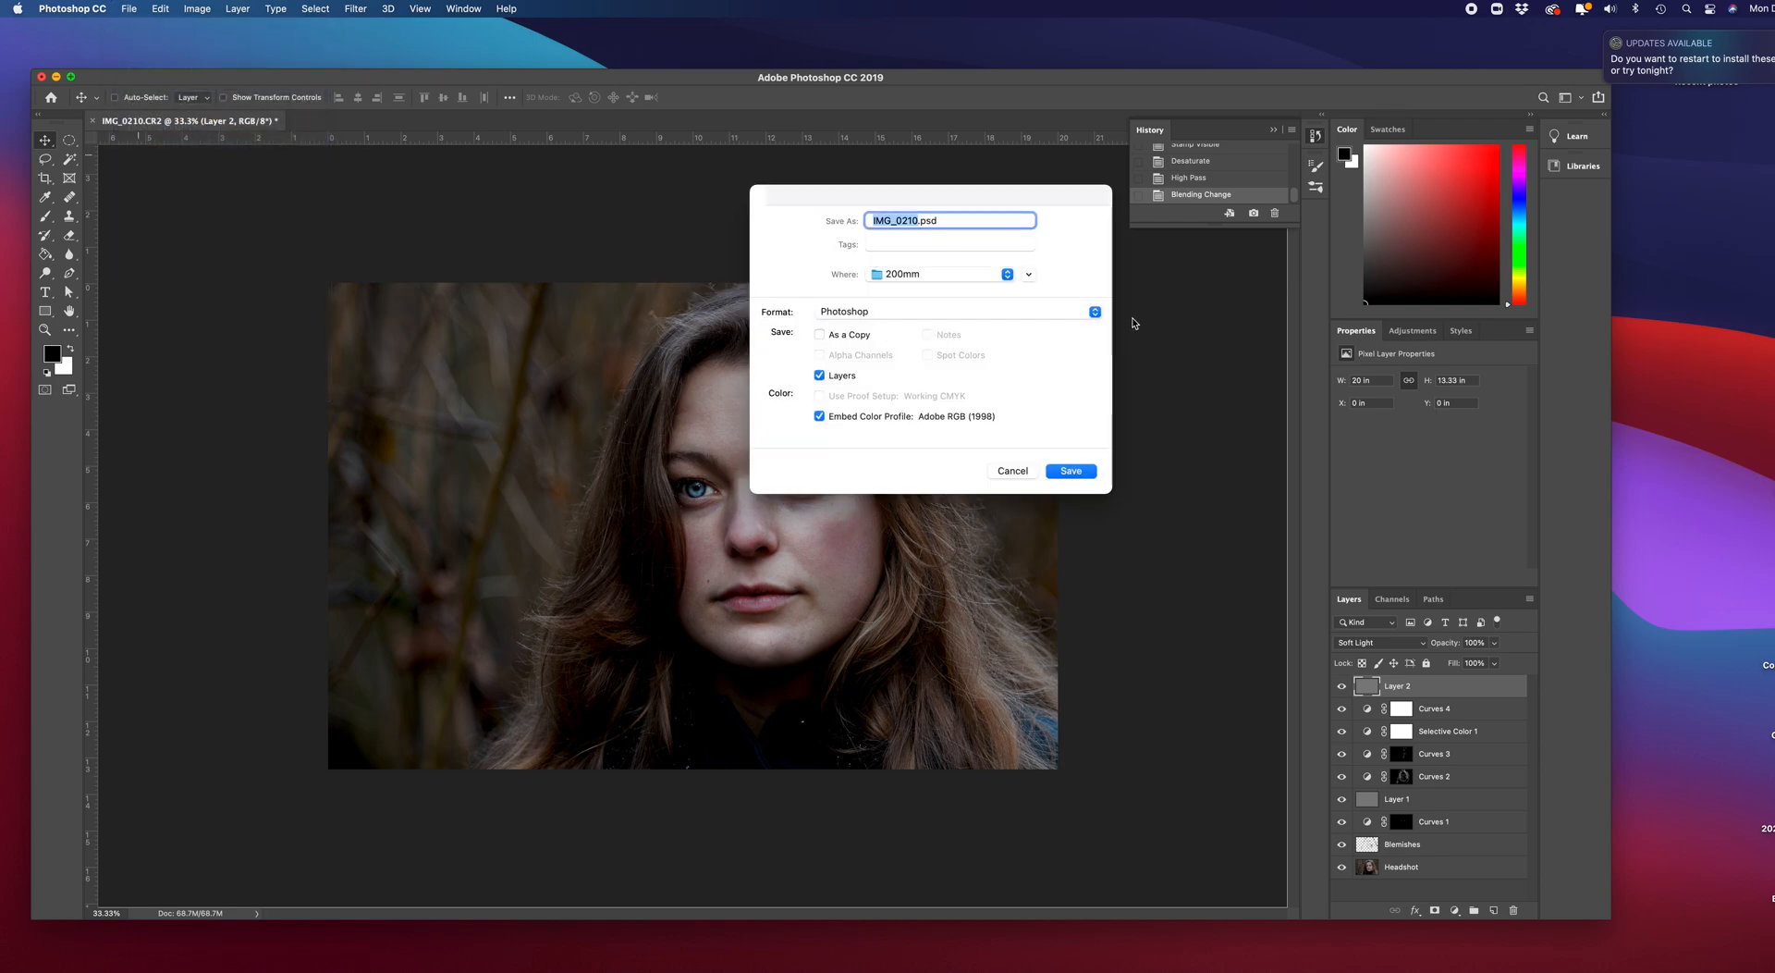
{"action": "left_click", "coordinate": [1093, 314]}
{"action": "left_click", "coordinate": [828, 429]}
{"action": "left_click", "coordinate": [1095, 311]}
{"action": "left_click", "coordinate": [881, 432]}
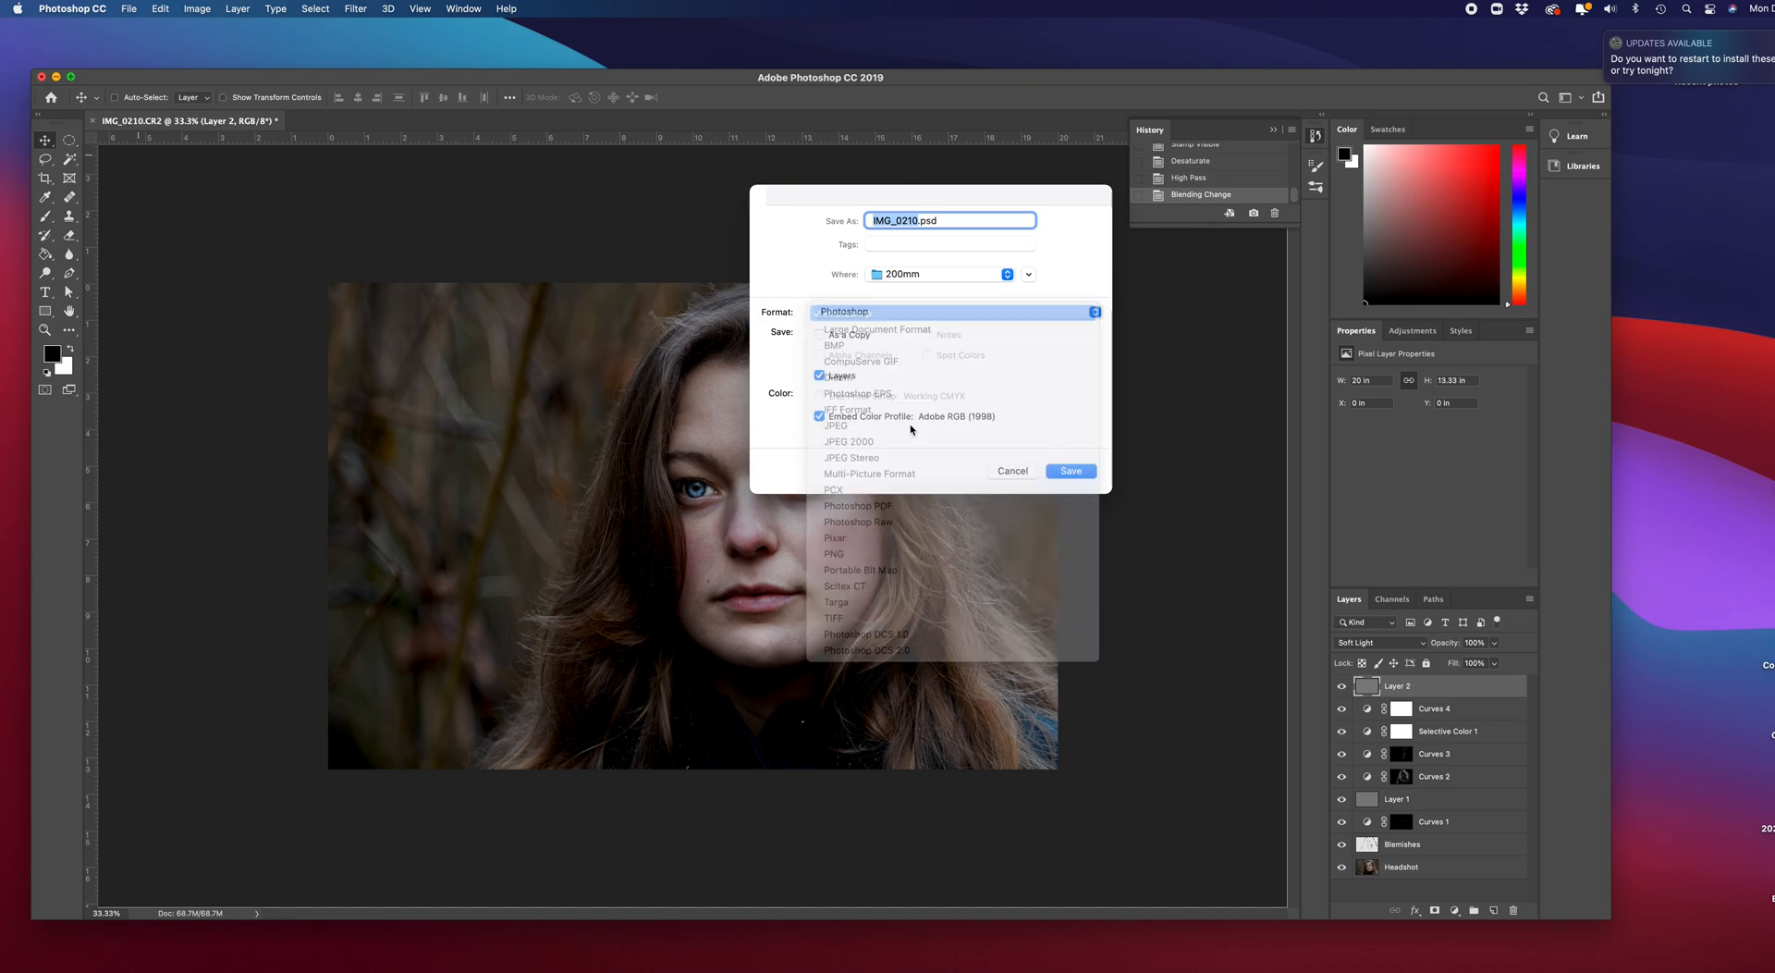